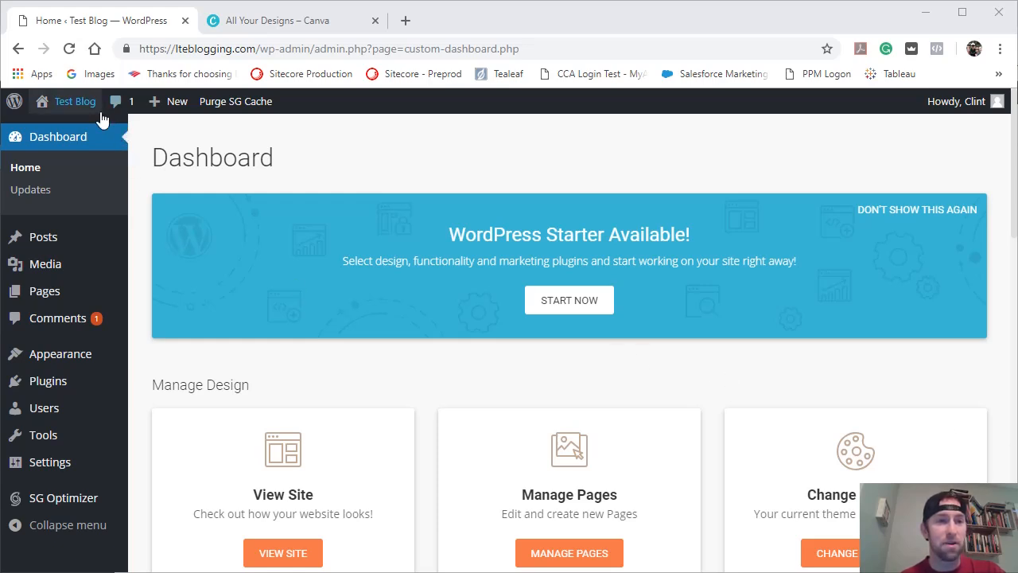
Open the theme customizer for the Test Blog site.
{"action": "mouse_move", "coordinate": [27, 354]}
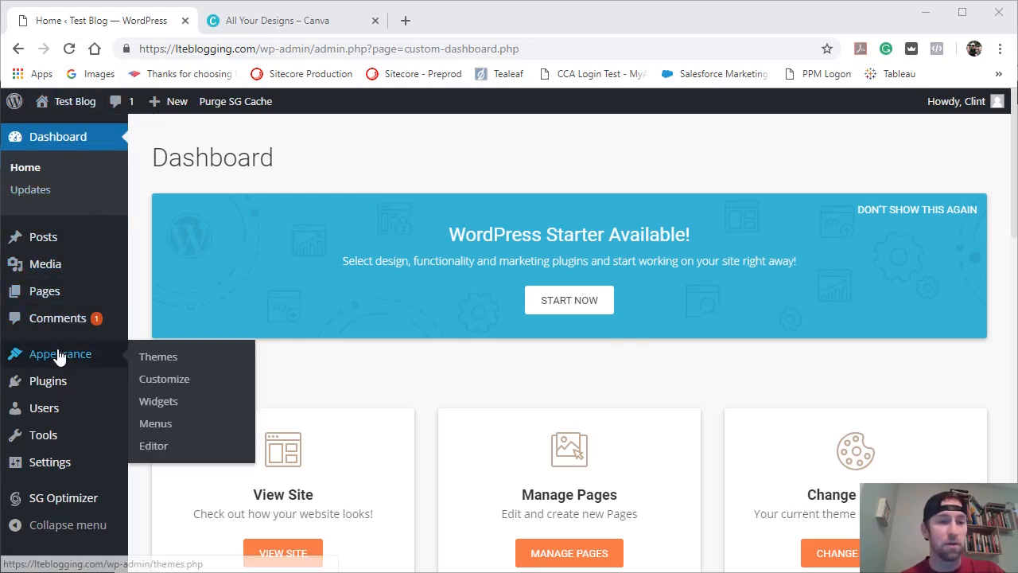
{"action": "left_click", "coordinate": [172, 382]}
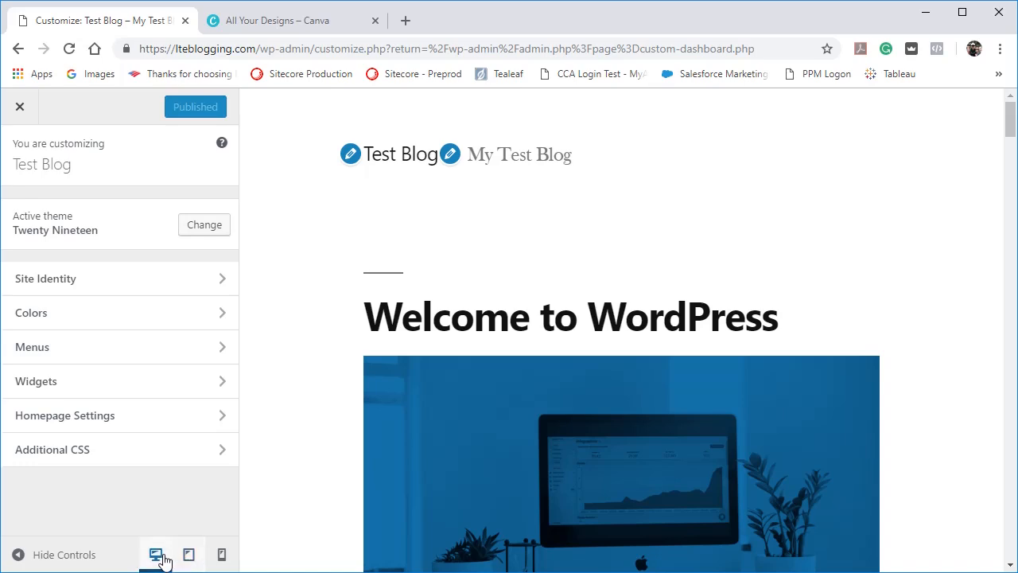
Preview the site at tablet and mobile sizes, look through the mobile page, and return to the desktop preview.
{"action": "left_click", "coordinate": [188, 555]}
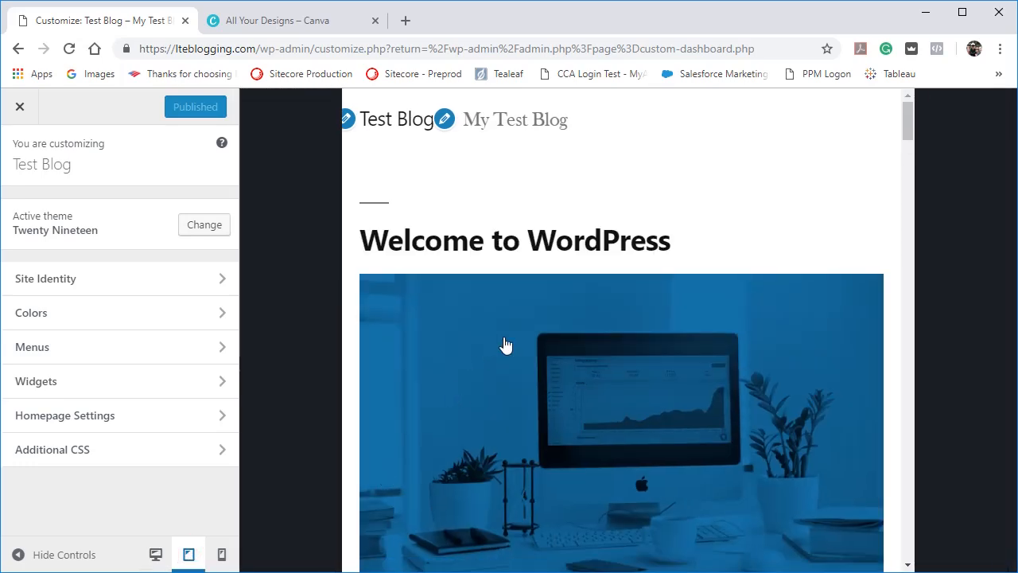
{"action": "left_click", "coordinate": [221, 554]}
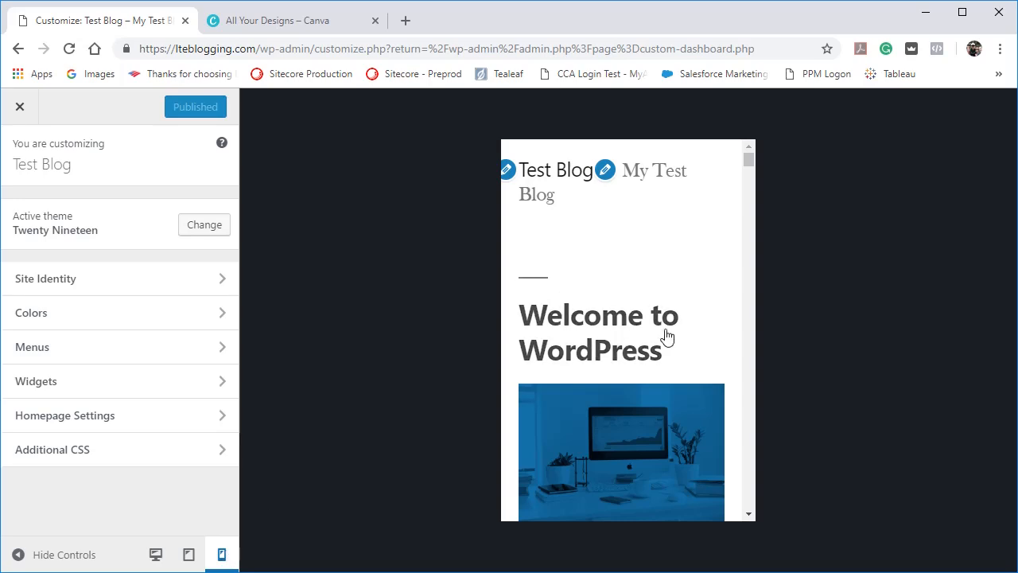
{"action": "scroll", "coordinate": [670, 339], "scroll_direction": "down", "scroll_amount": 2}
{"action": "scroll", "coordinate": [669, 339], "scroll_direction": "down", "scroll_amount": 7}
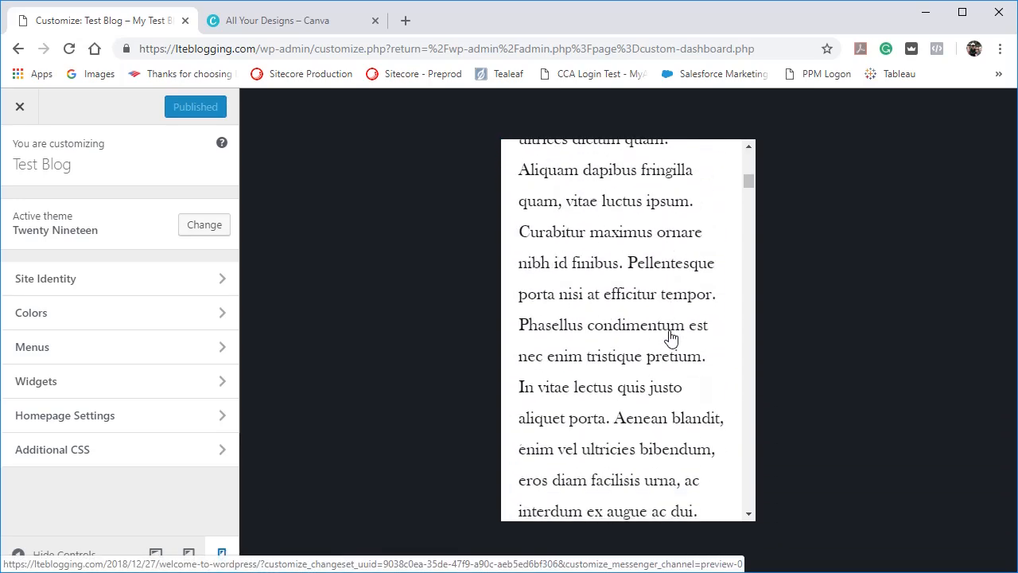
{"action": "scroll", "coordinate": [670, 331], "scroll_direction": "up", "scroll_amount": 6}
{"action": "scroll", "coordinate": [670, 331], "scroll_direction": "up", "scroll_amount": 3}
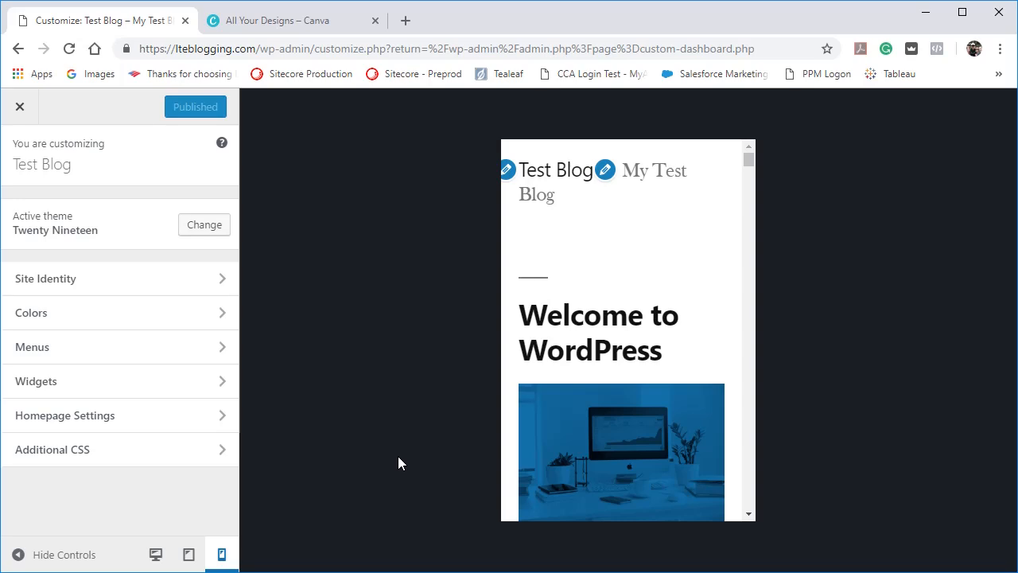
{"action": "left_click", "coordinate": [191, 552]}
{"action": "left_click", "coordinate": [156, 555]}
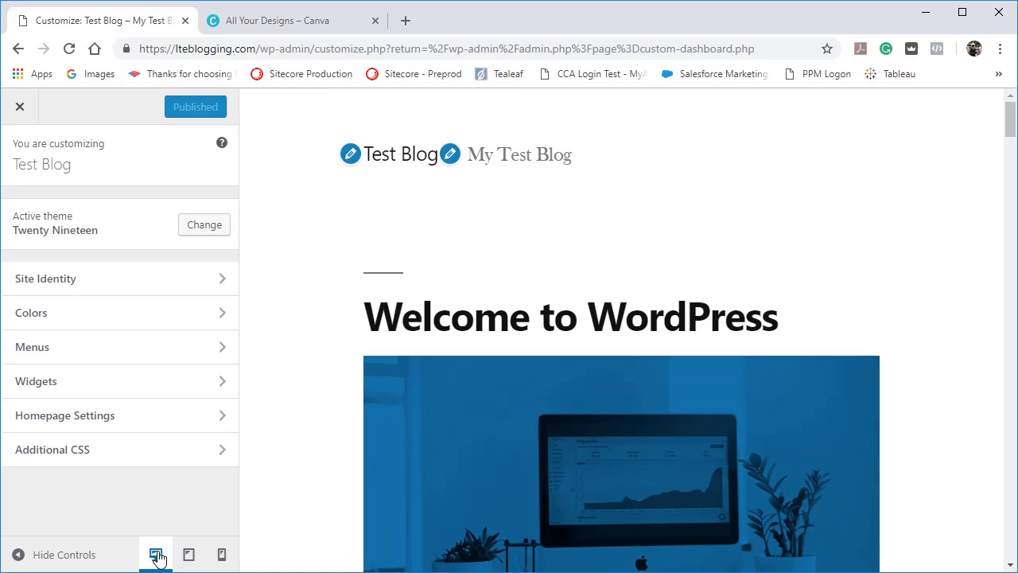
Hide the customizer controls to view the site at full width, and show them again.
{"action": "left_click", "coordinate": [60, 557]}
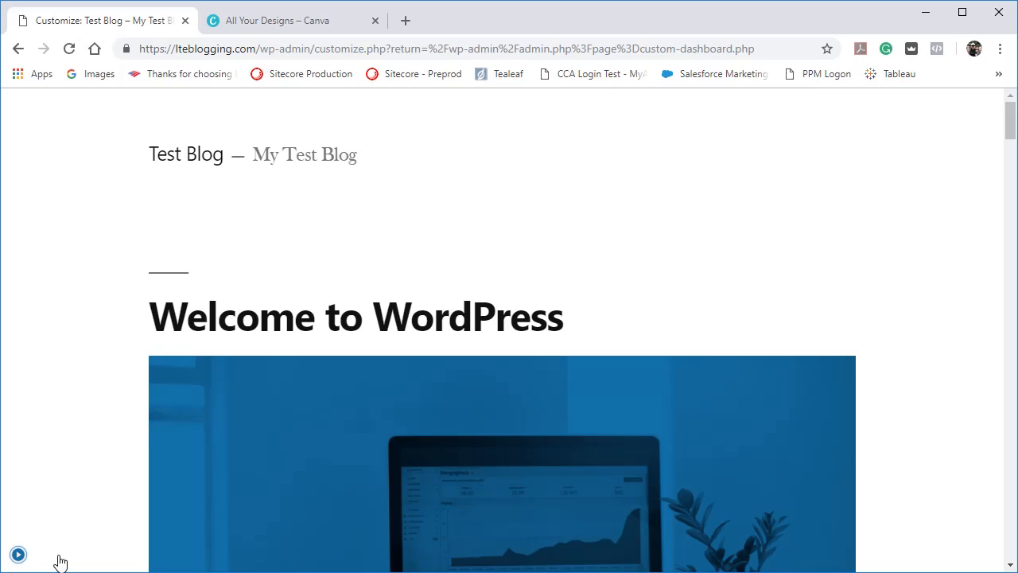
{"action": "left_click", "coordinate": [18, 556]}
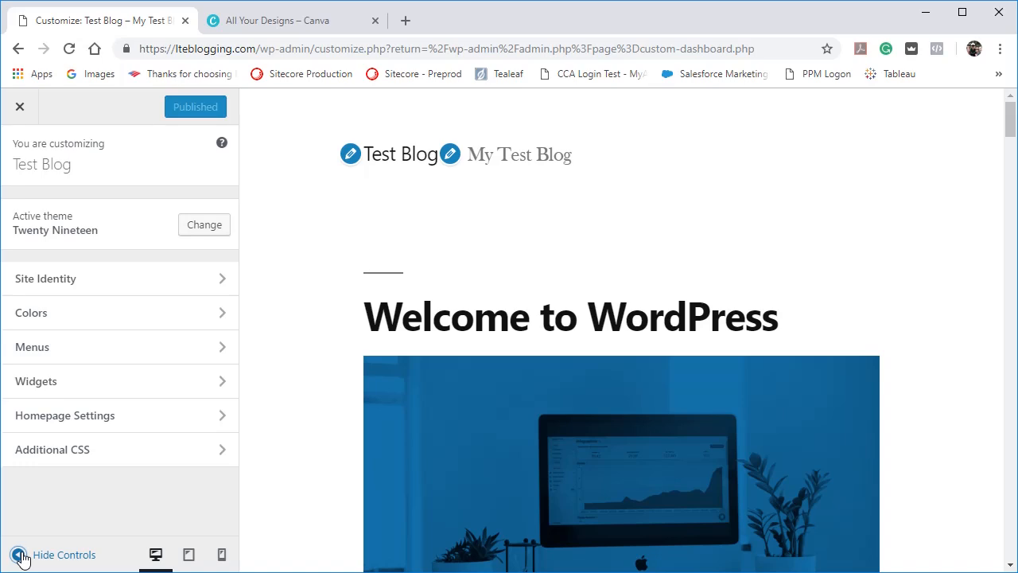
{"action": "left_click", "coordinate": [19, 555]}
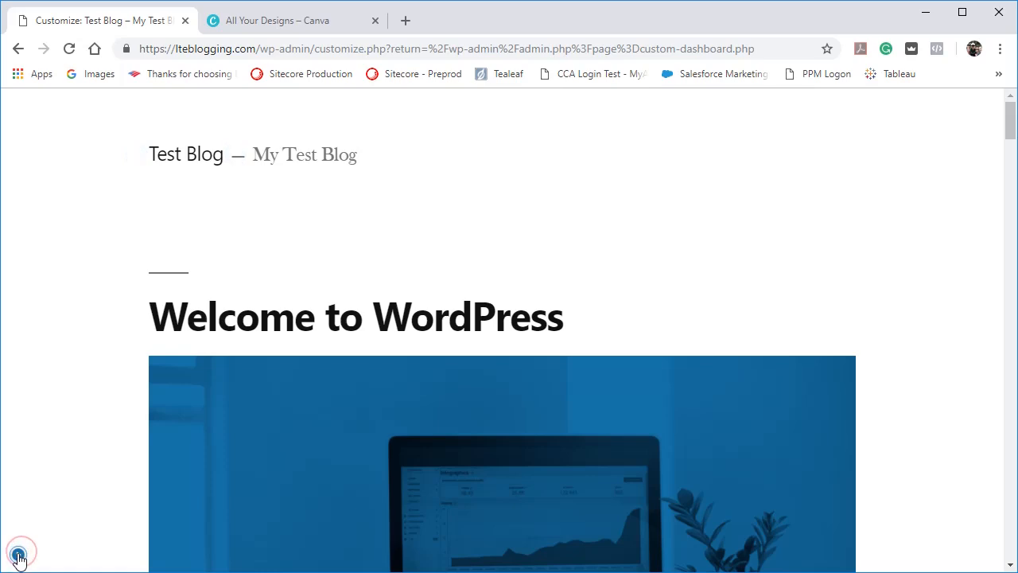
{"action": "left_click", "coordinate": [18, 556]}
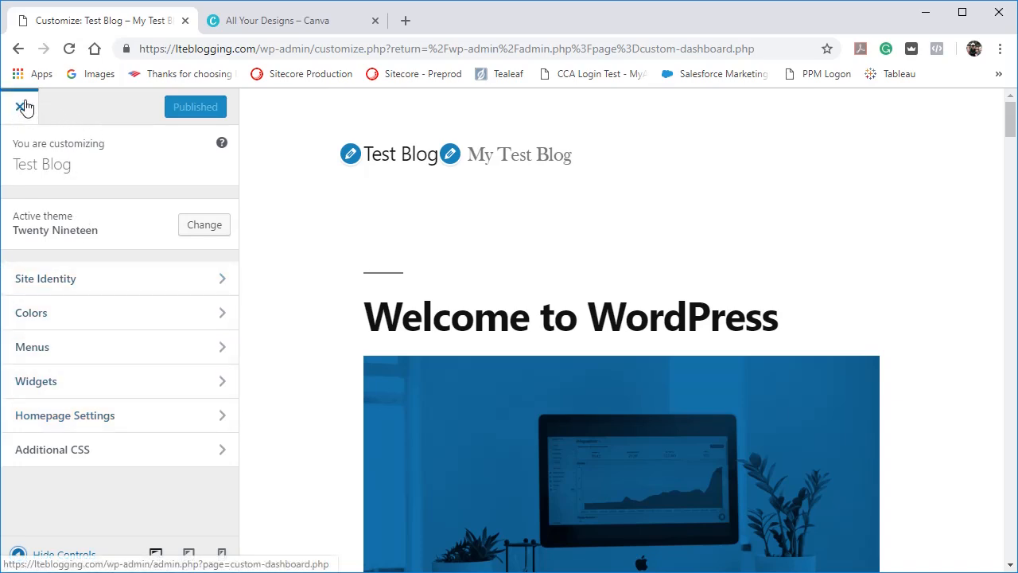
Change the site title to "Test Blog 1" in Site Identity and review the available publishing options.
{"action": "left_click", "coordinate": [65, 280]}
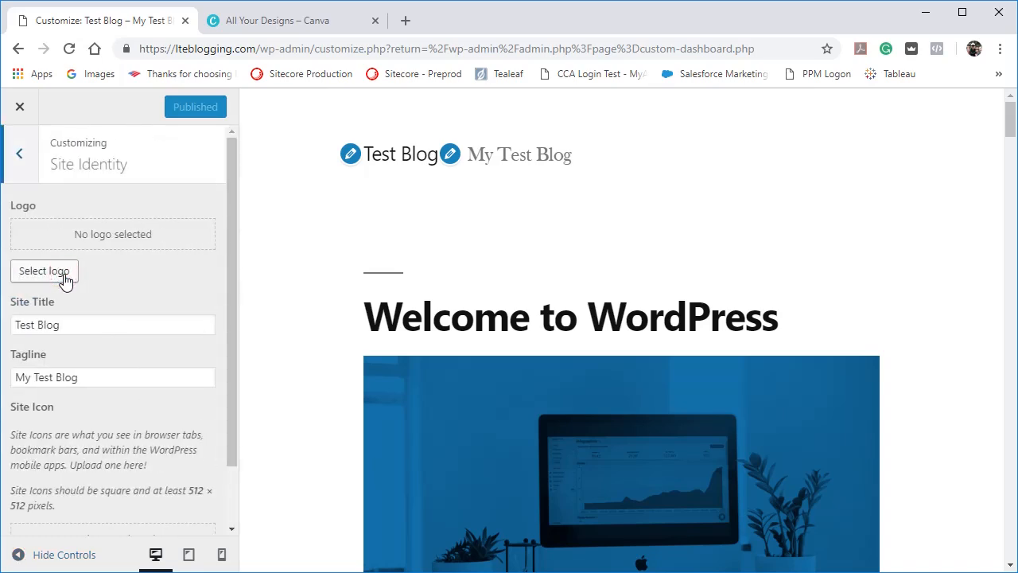
{"action": "left_click", "coordinate": [22, 155]}
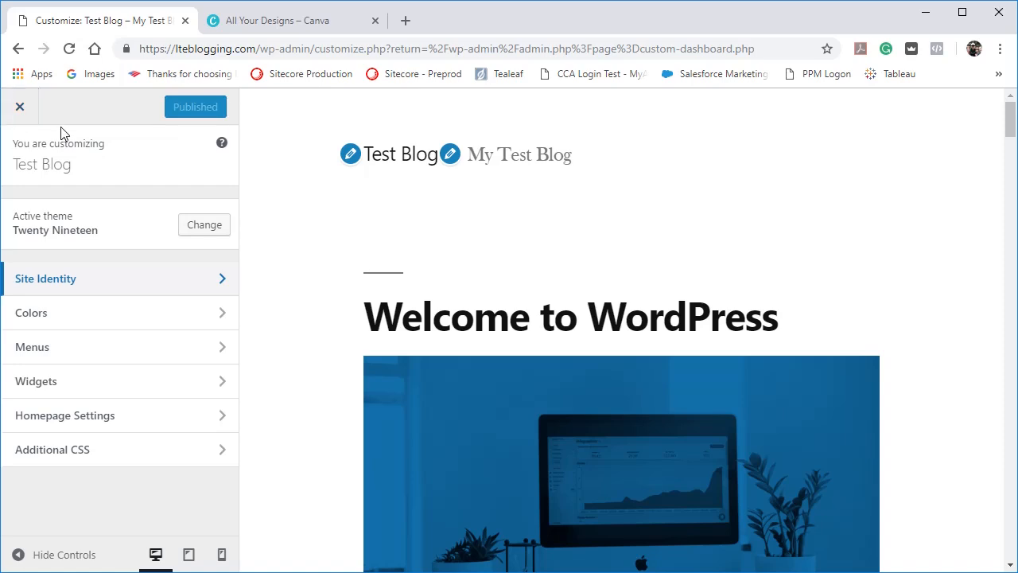
{"action": "left_click", "coordinate": [97, 278]}
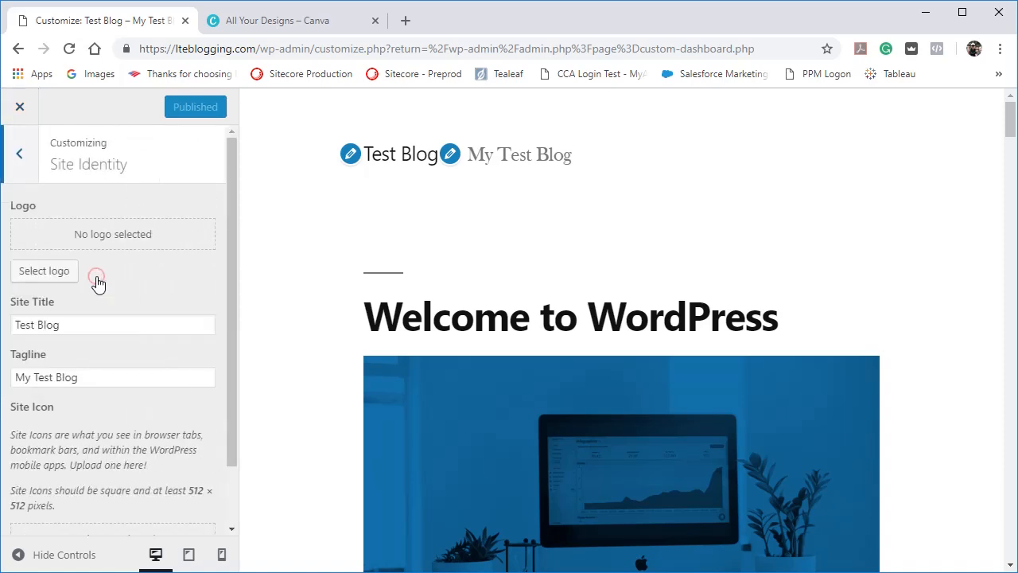
{"action": "left_click", "coordinate": [91, 326]}
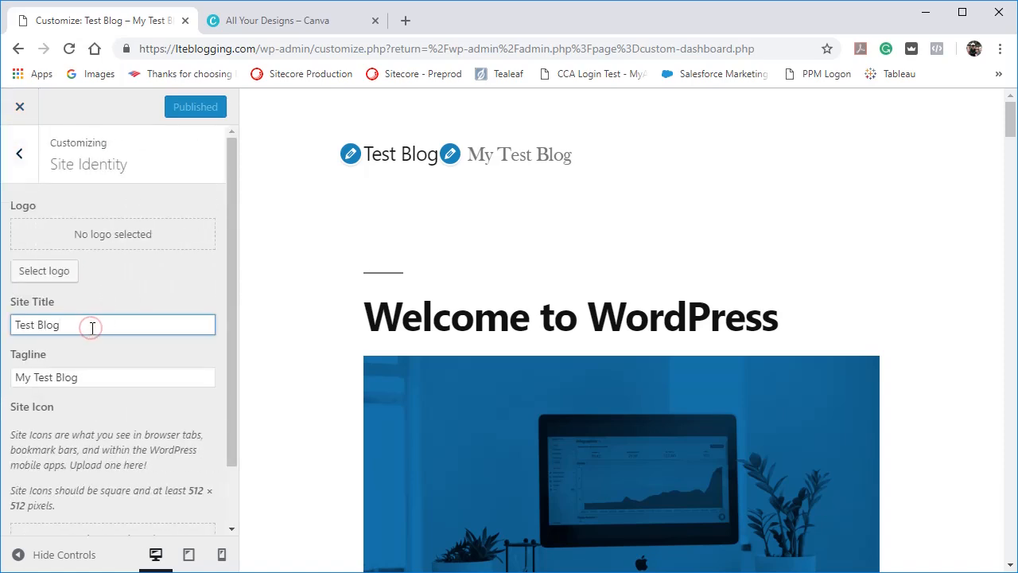
{"action": "type", "text": "1"}
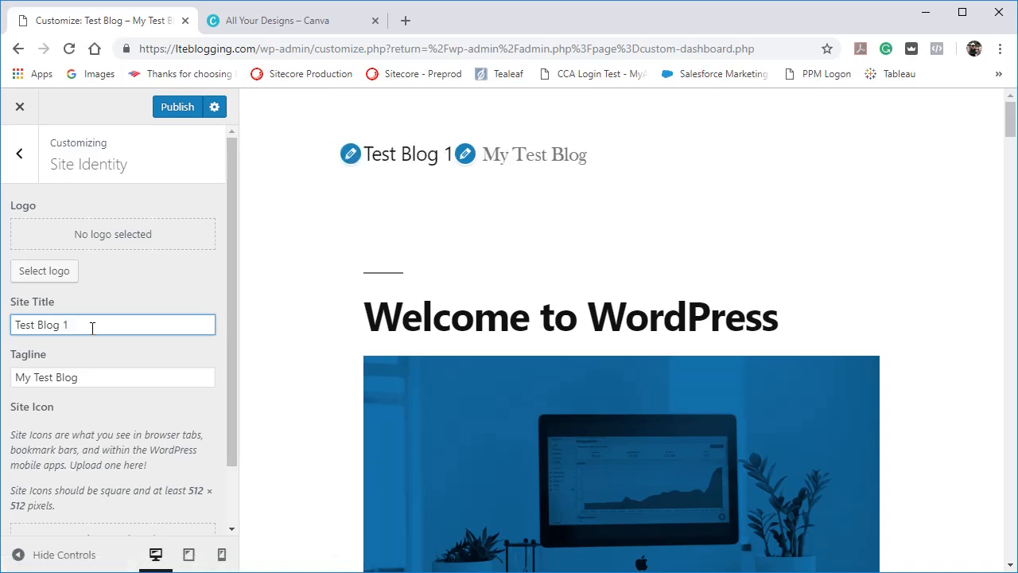
{"action": "left_click", "coordinate": [214, 108]}
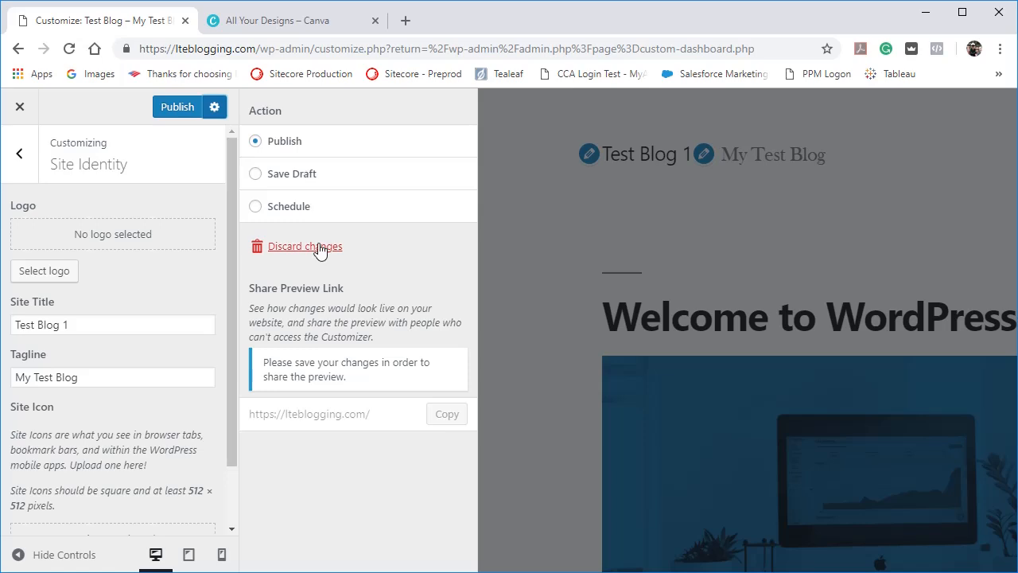
{"action": "left_click", "coordinate": [215, 109]}
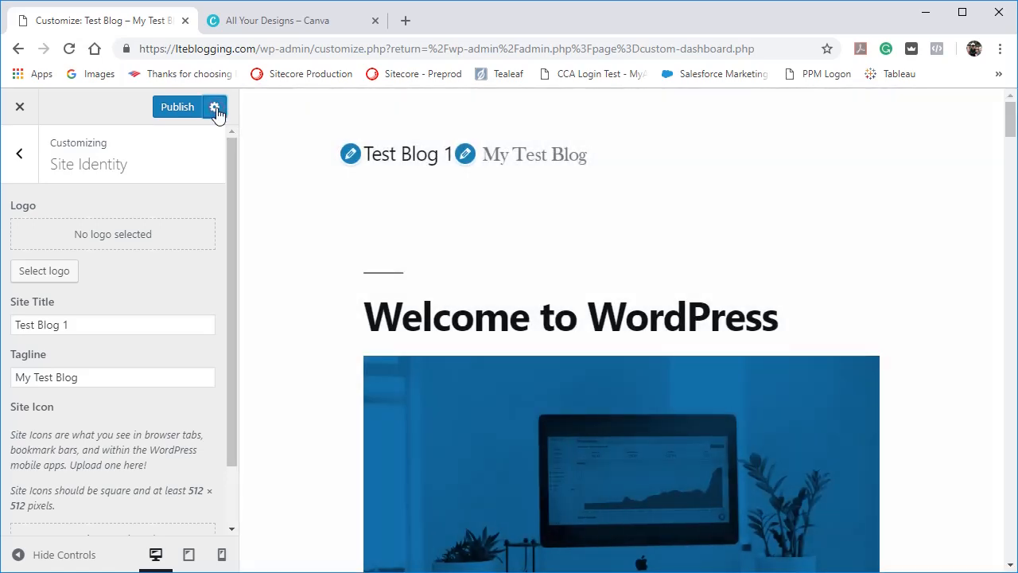
Remove the 1 from the end of the site title and return to the customizer's section overview.
{"action": "left_click", "coordinate": [108, 333]}
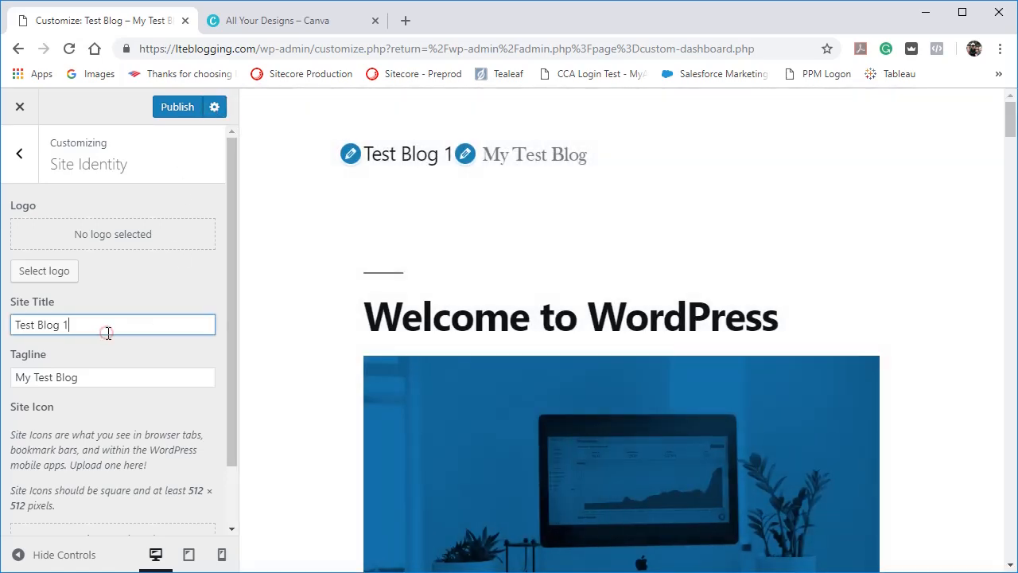
{"action": "key", "text": "BackSpace"}
{"action": "key", "text": "BackSpace"}
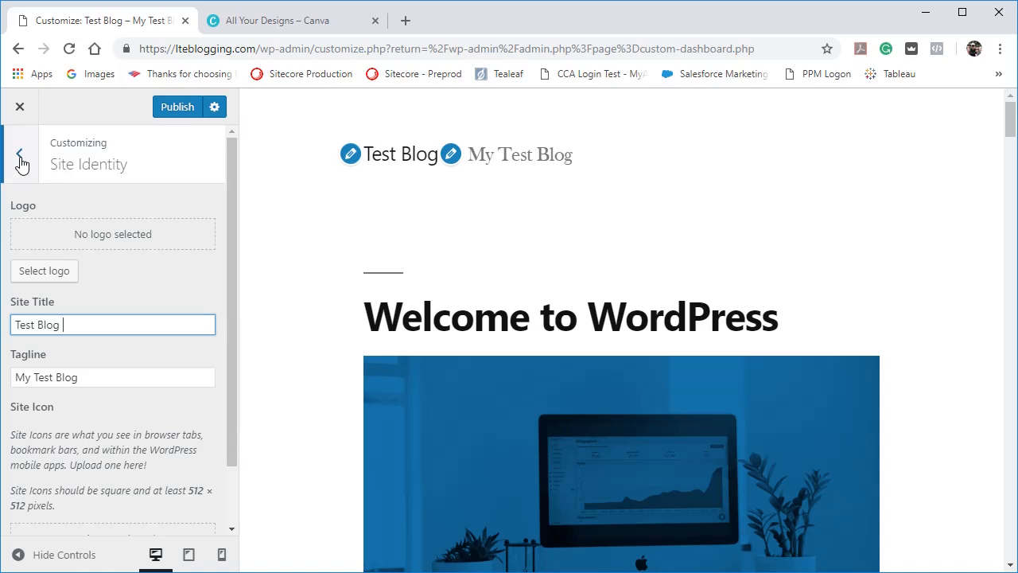
{"action": "left_click", "coordinate": [20, 156]}
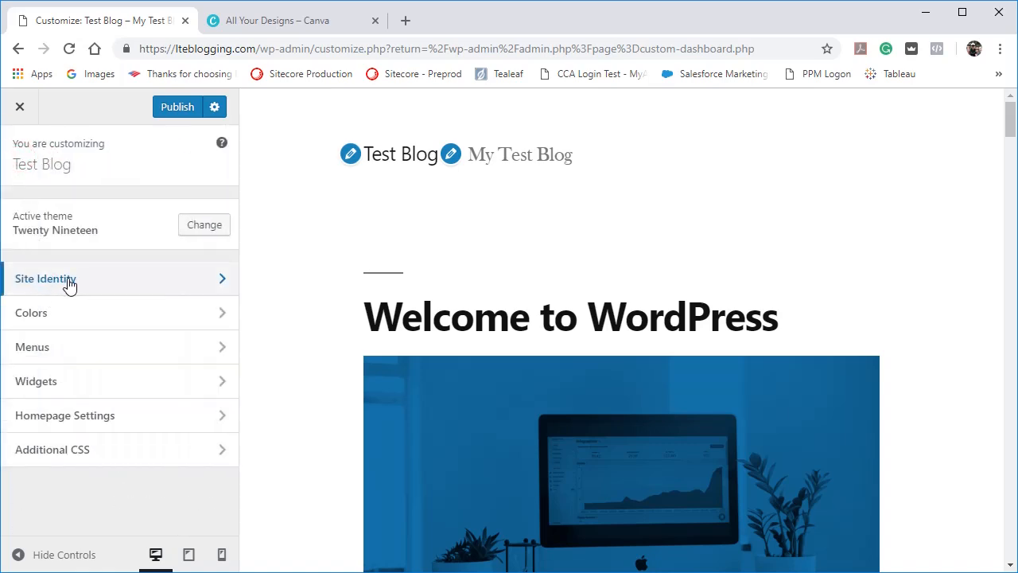
In Site Identity, set the site title to the owner's first name in possessive form plus "Blog", and the tagline to "My newest project".
{"action": "left_click", "coordinate": [60, 278]}
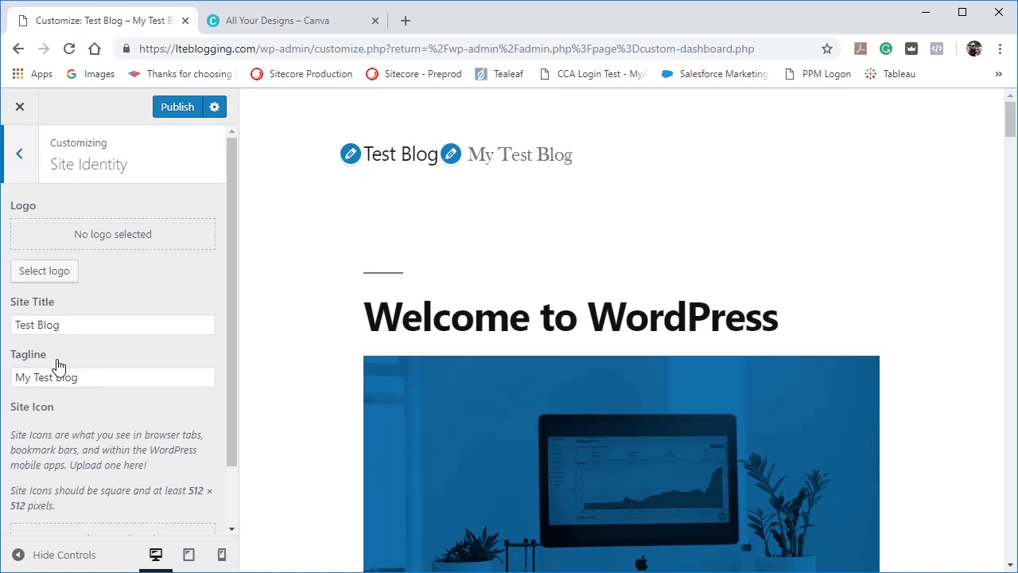
{"action": "triple_click", "coordinate": [85, 325]}
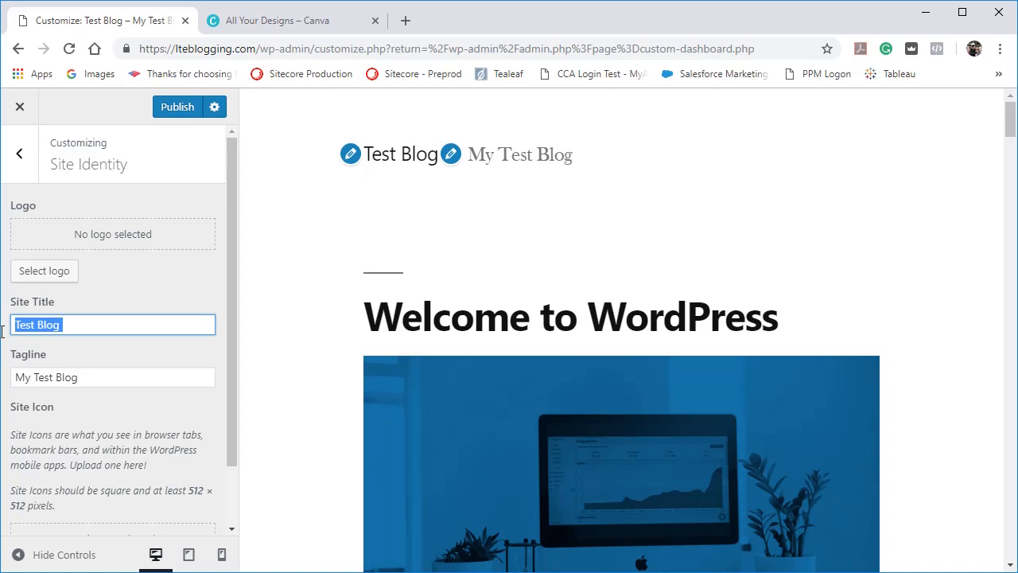
{"action": "type", "text": "Clint's Blog"}
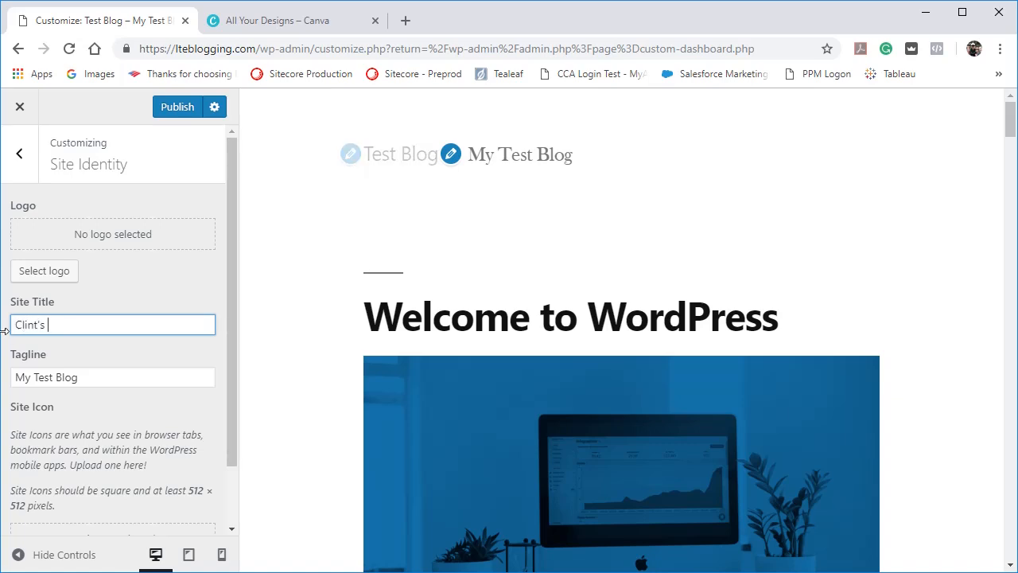
{"action": "triple_click", "coordinate": [88, 374]}
{"action": "type", "text": "My "}
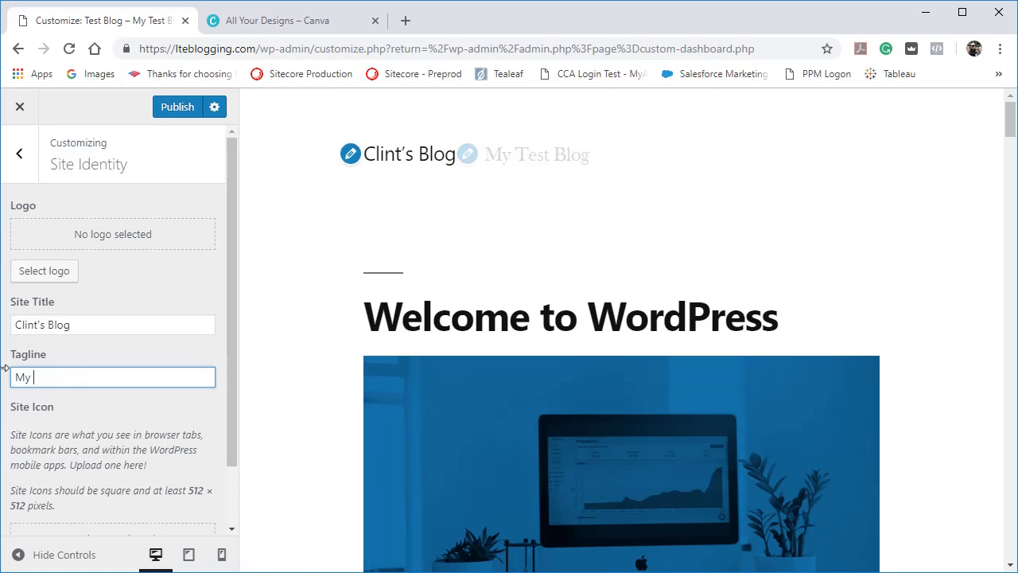
{"action": "type", "text": "newest project"}
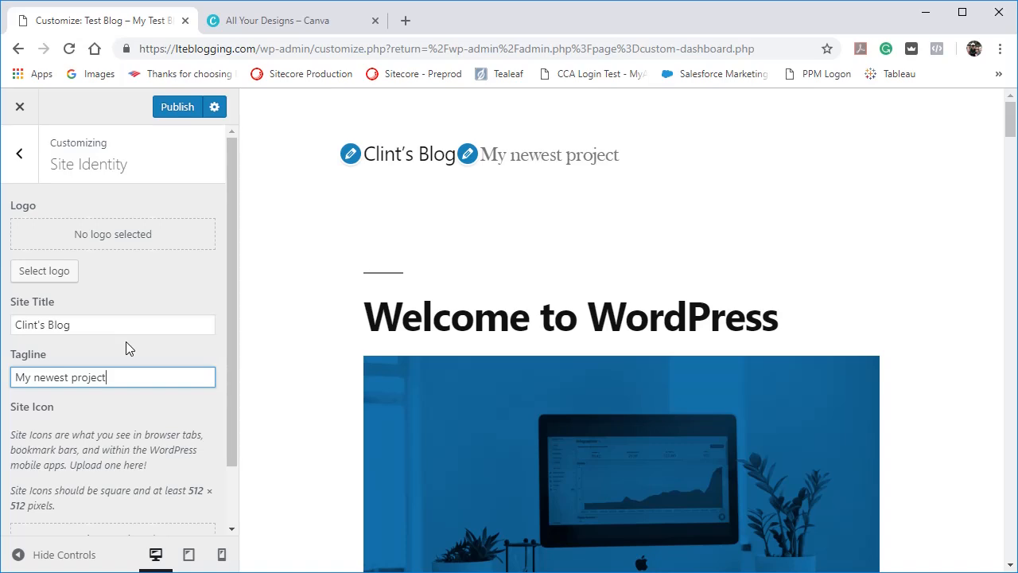
{"action": "left_click", "coordinate": [91, 325]}
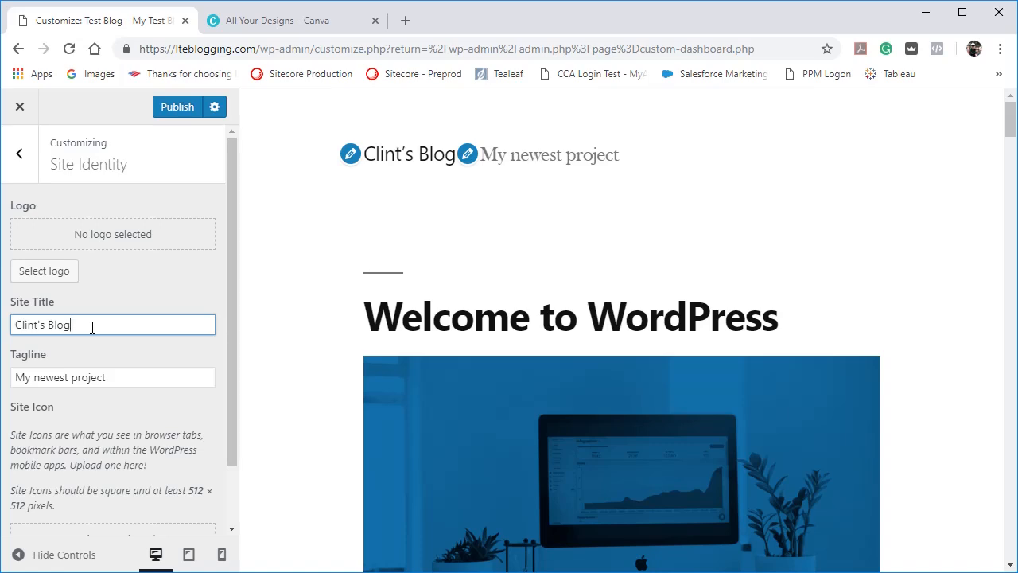
{"action": "left_click", "coordinate": [118, 375]}
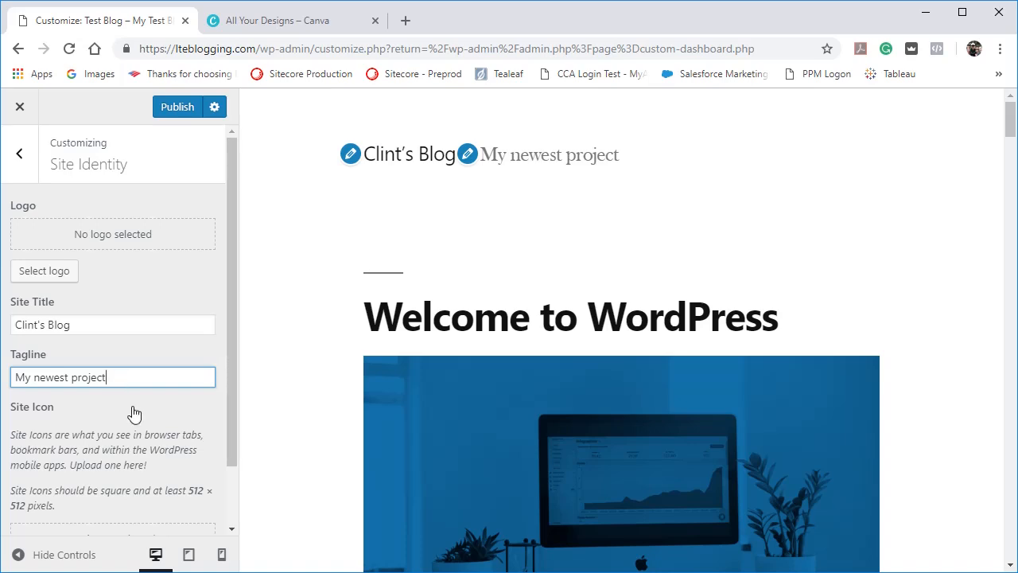
Set the site logo to logonew.png from the media library, keeping the full image as the crop area.
{"action": "scroll", "coordinate": [132, 414], "scroll_direction": "down", "scroll_amount": 1}
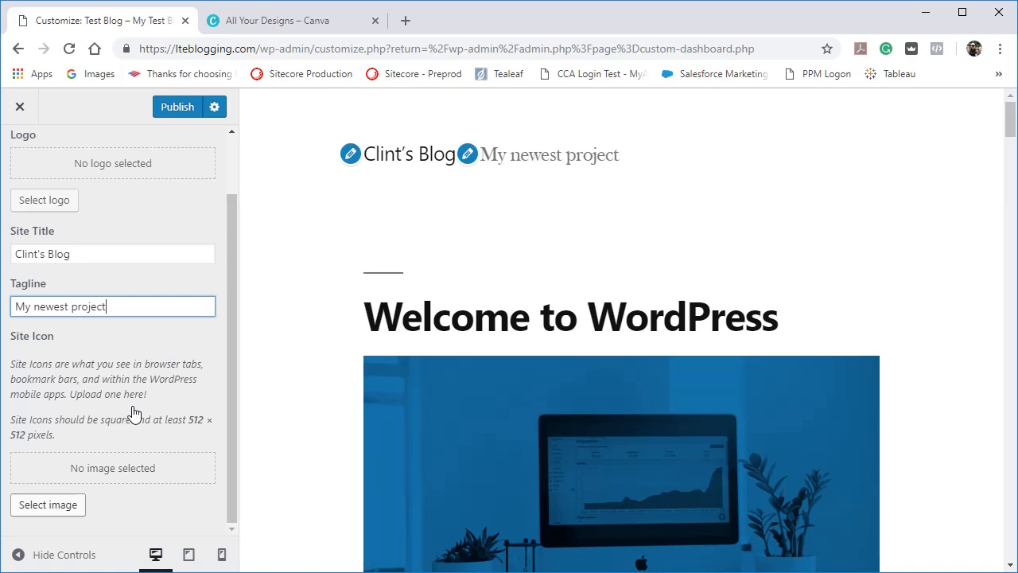
{"action": "scroll", "coordinate": [132, 413], "scroll_direction": "up", "scroll_amount": 1}
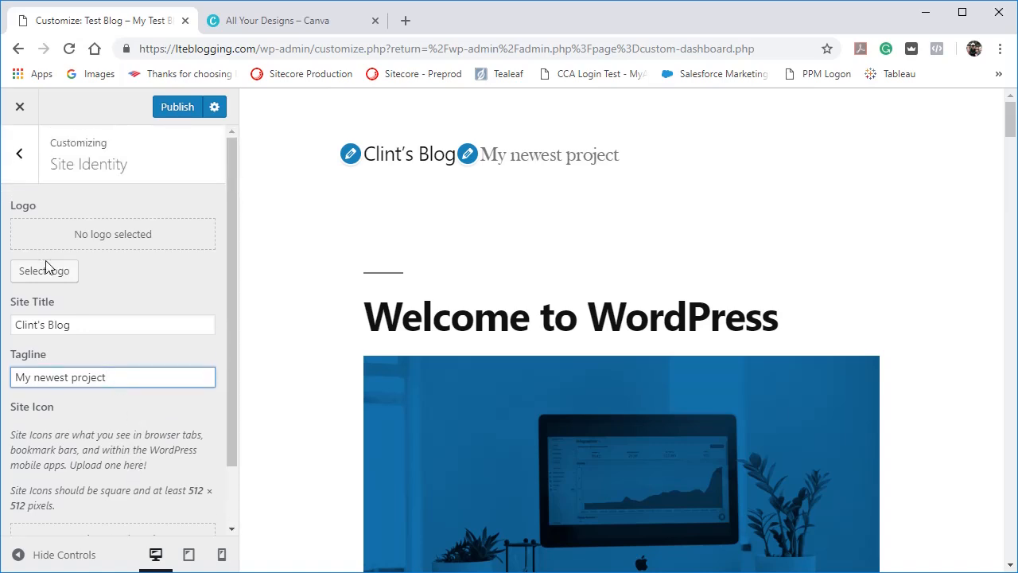
{"action": "scroll", "coordinate": [171, 421], "scroll_direction": "down", "scroll_amount": 1}
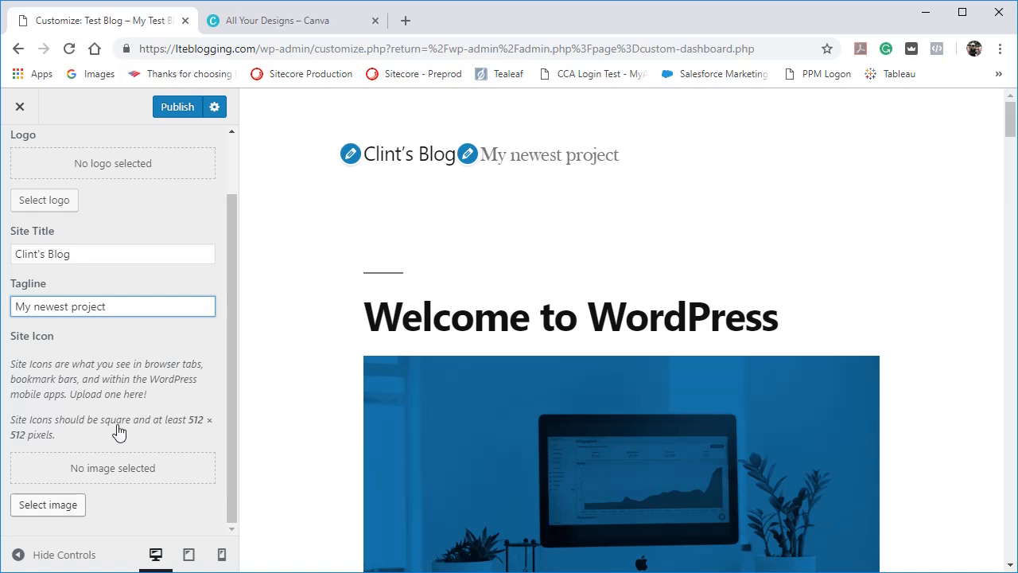
{"action": "scroll", "coordinate": [118, 429], "scroll_direction": "up", "scroll_amount": 1}
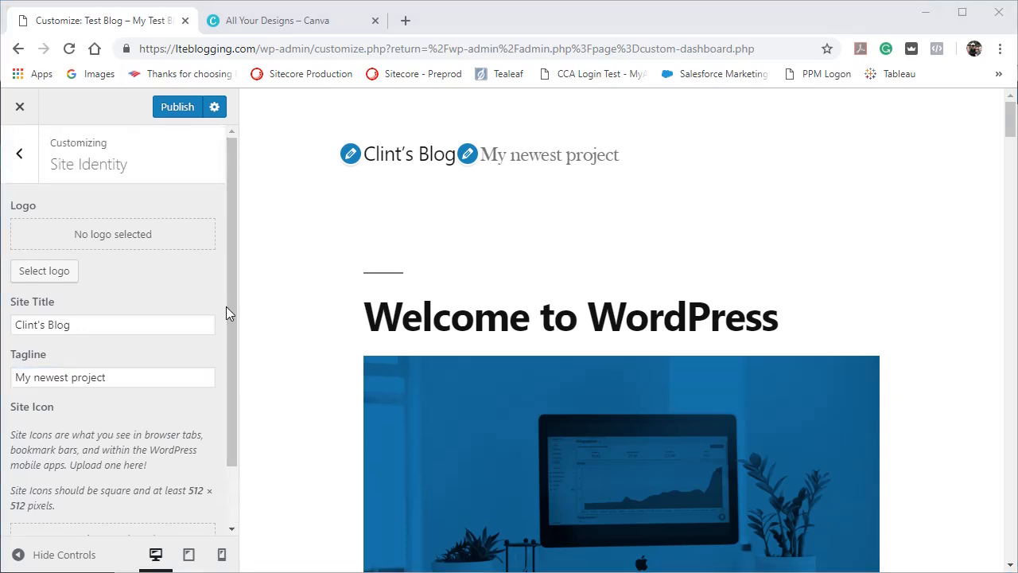
{"action": "left_click", "coordinate": [68, 280]}
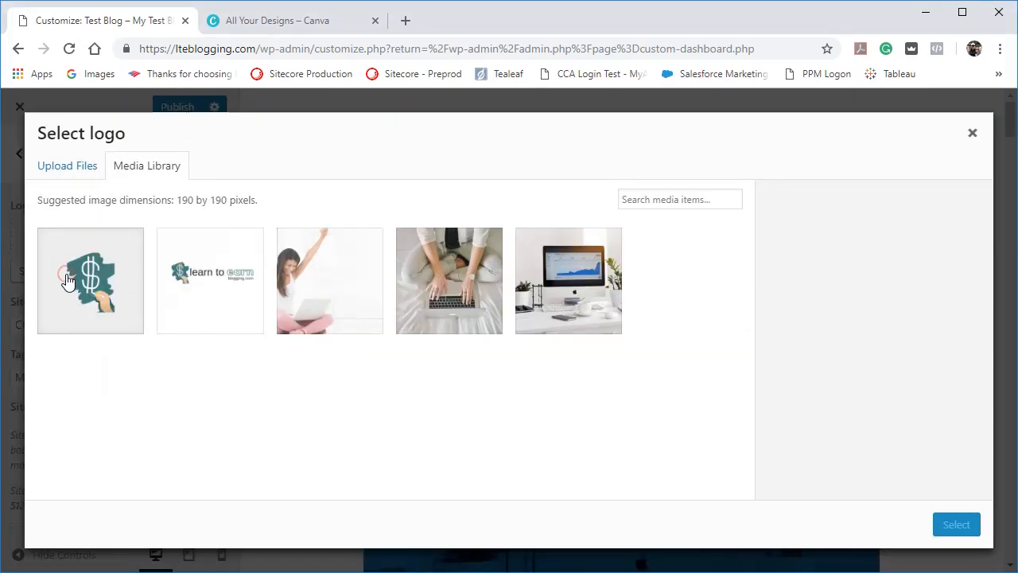
{"action": "left_click", "coordinate": [196, 293]}
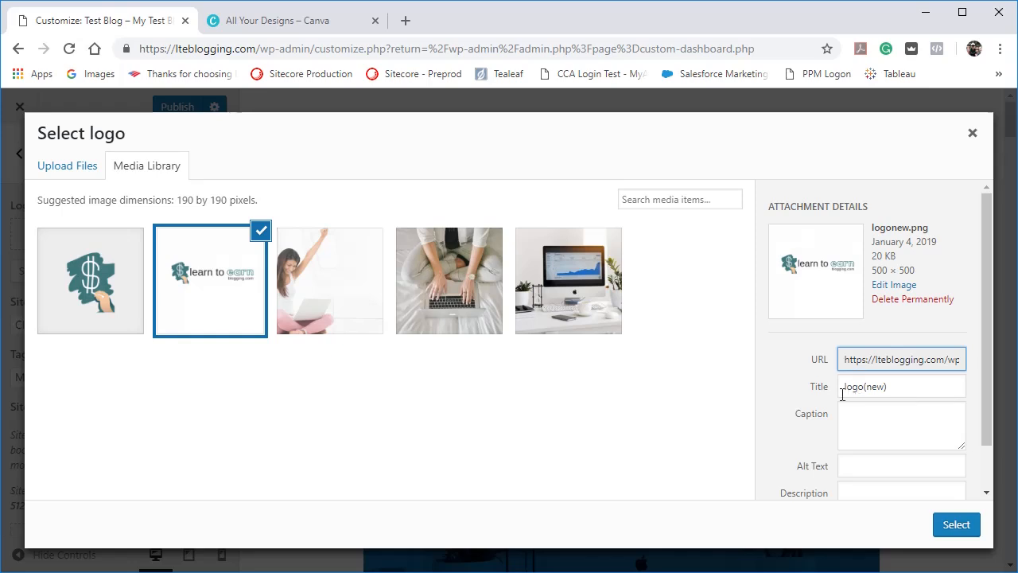
{"action": "scroll", "coordinate": [848, 425], "scroll_direction": "down", "scroll_amount": 1}
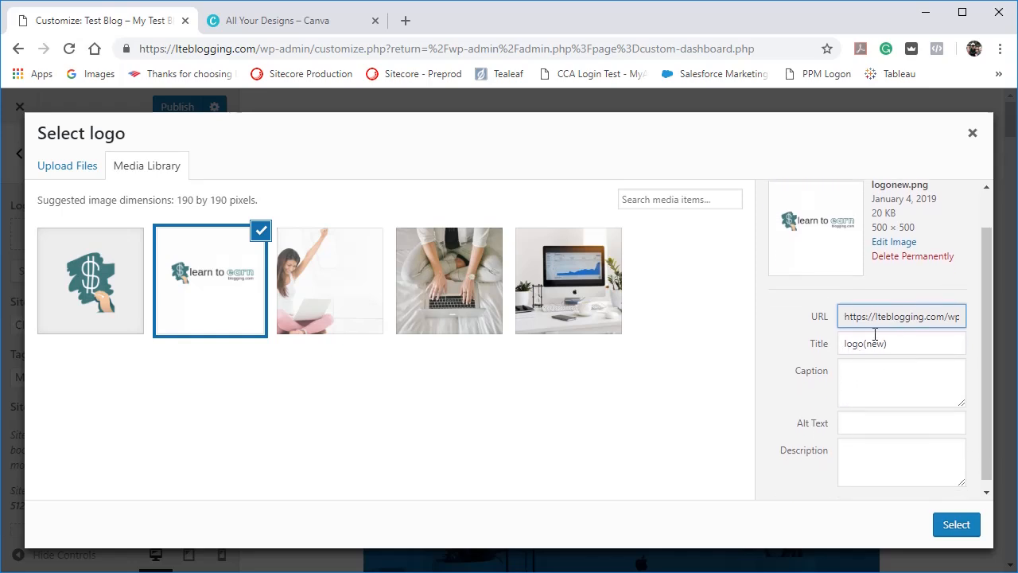
{"action": "left_click", "coordinate": [956, 524]}
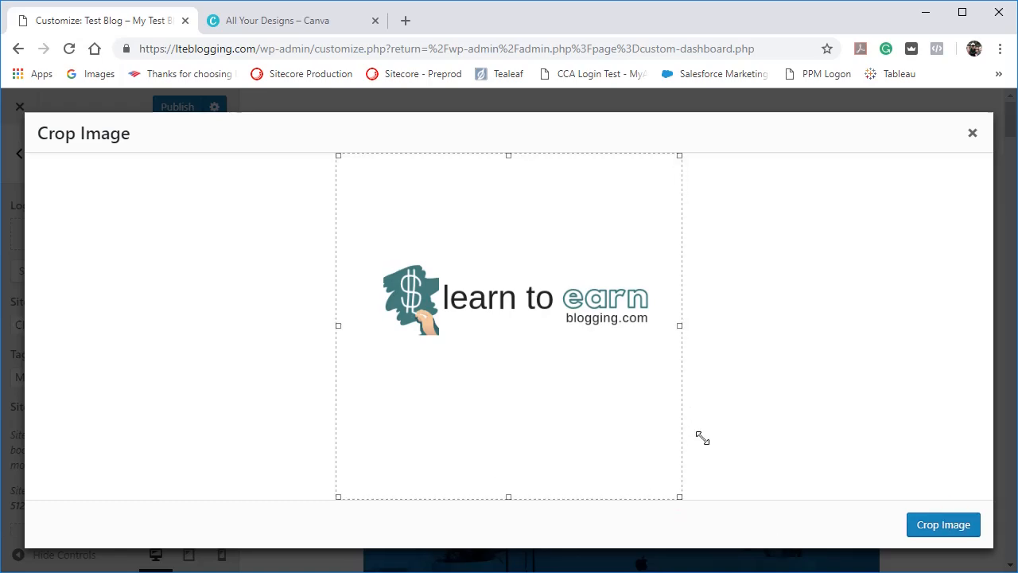
{"action": "left_click", "coordinate": [944, 525]}
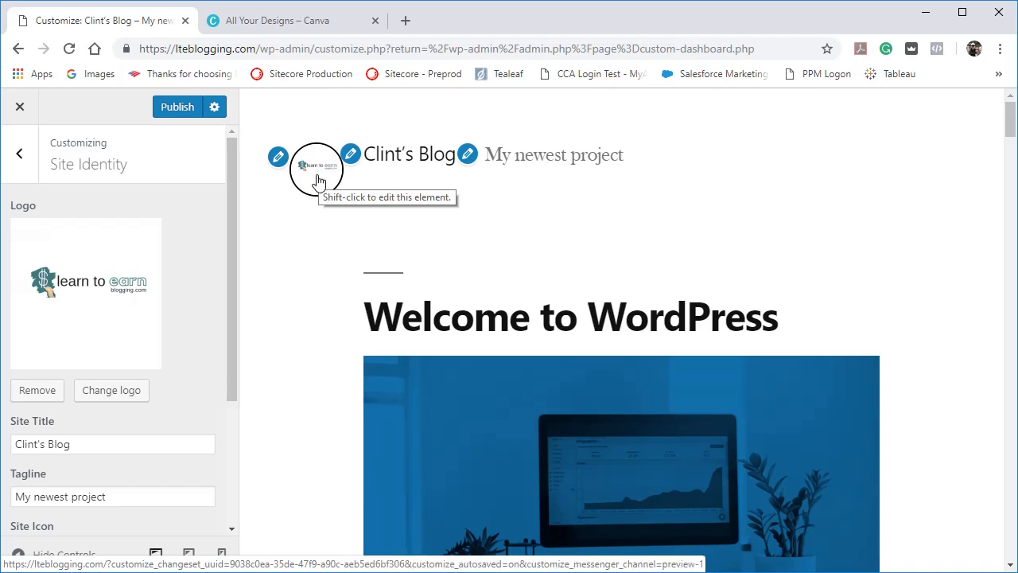
Choose logo-pic-only-transparent.png from the media library as the site icon.
{"action": "scroll", "coordinate": [164, 390], "scroll_direction": "down", "scroll_amount": 3}
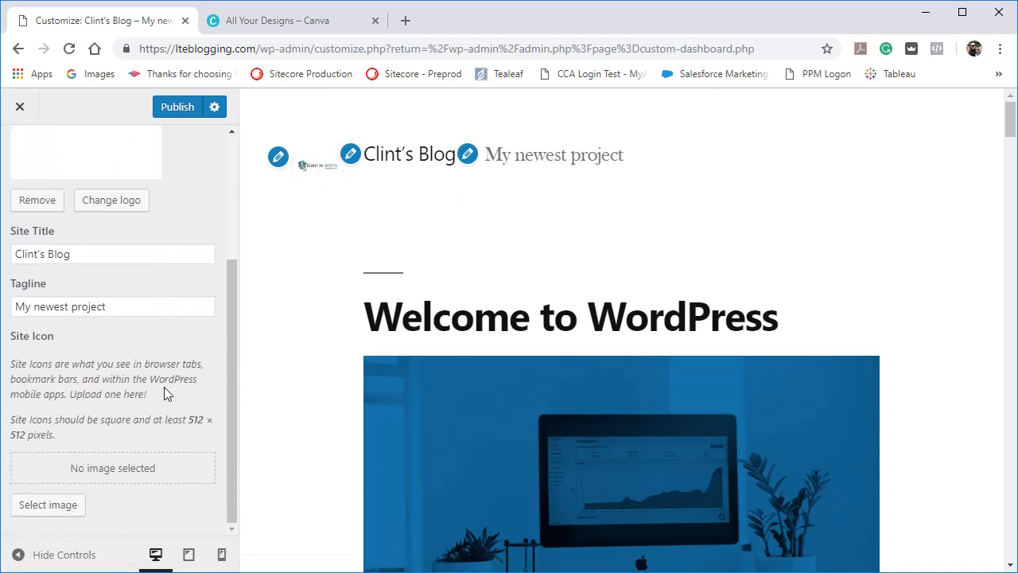
{"action": "left_click", "coordinate": [48, 506]}
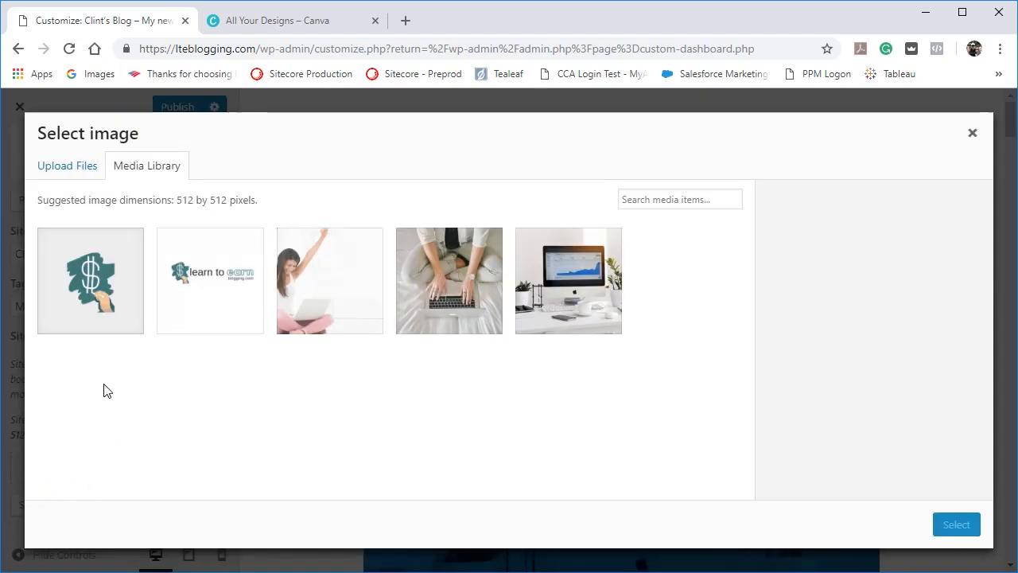
{"action": "left_click", "coordinate": [85, 292]}
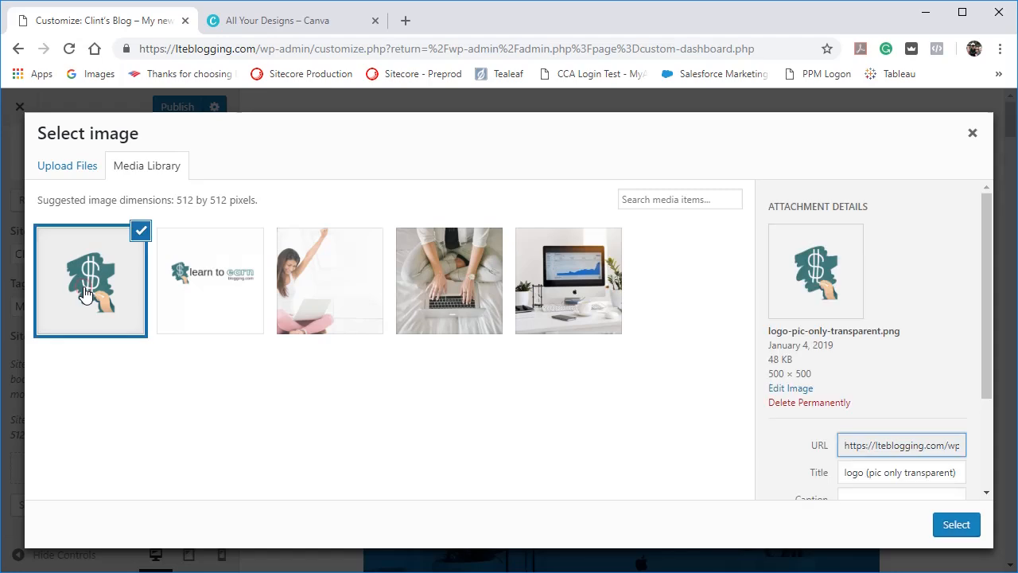
{"action": "left_click", "coordinate": [957, 524]}
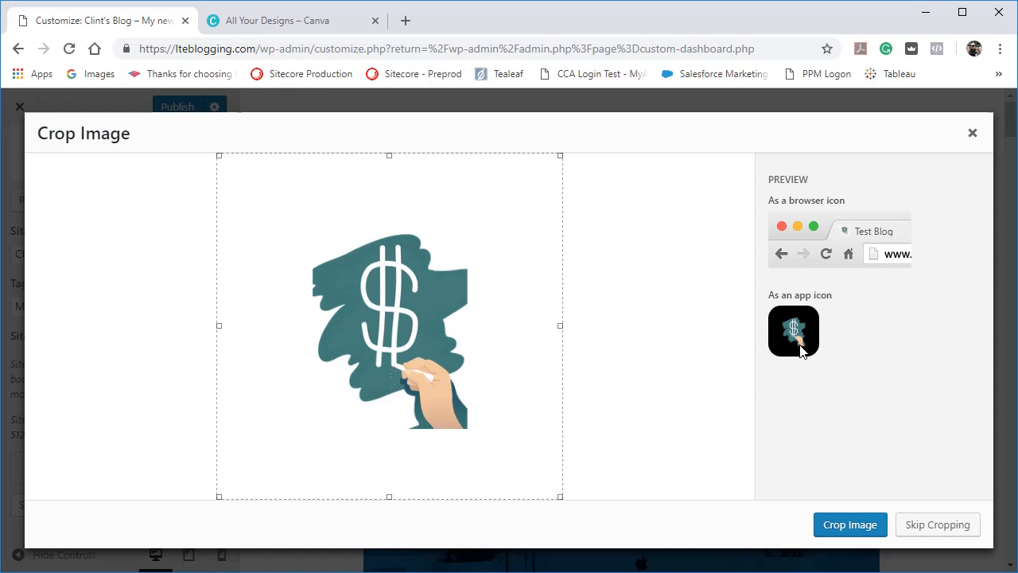
Switch to Canva, search the design types for "logo" and start a new Logo design.
{"action": "left_click", "coordinate": [295, 20]}
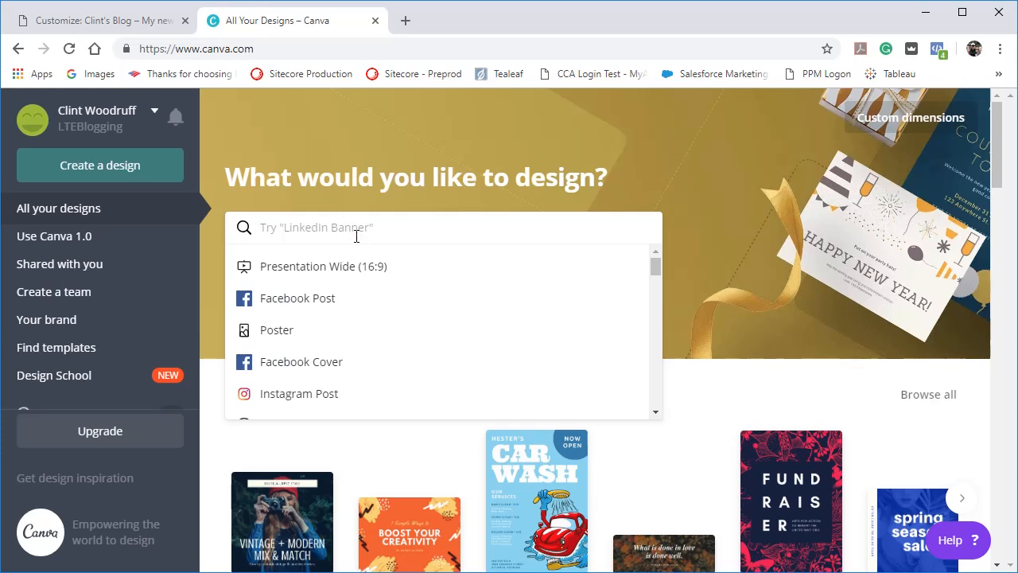
{"action": "type", "text": "log"}
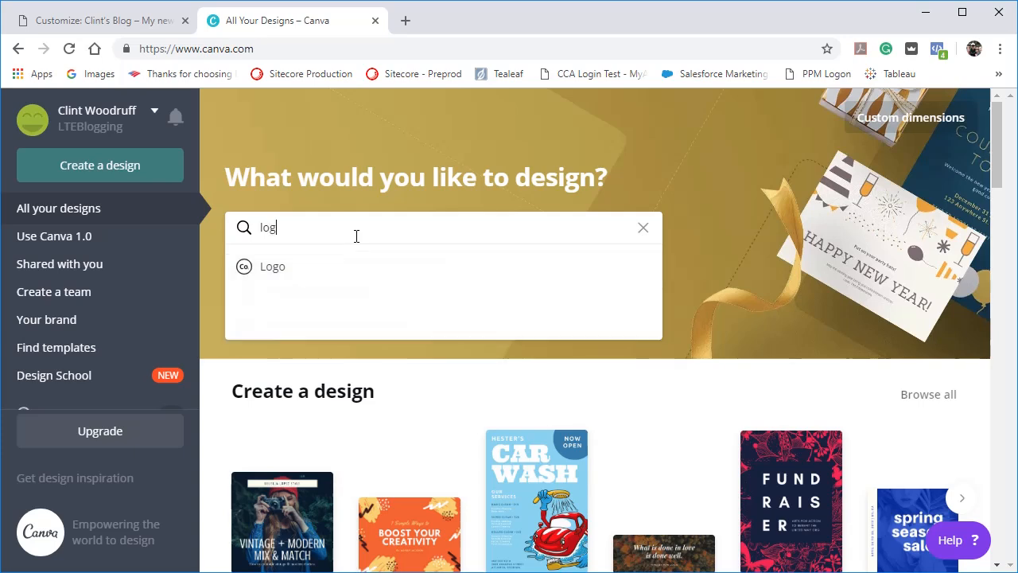
{"action": "type", "text": "o"}
{"action": "left_click", "coordinate": [334, 282]}
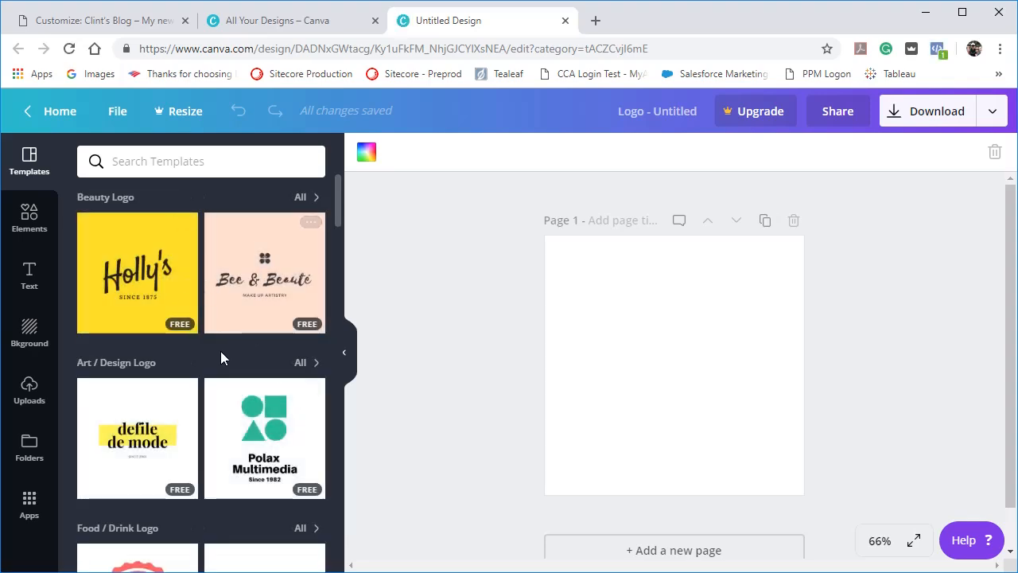
Apply the "Delish Dream Dish" food logo template and change its background to the teal brand color.
{"action": "scroll", "coordinate": [221, 351], "scroll_direction": "down", "scroll_amount": 5}
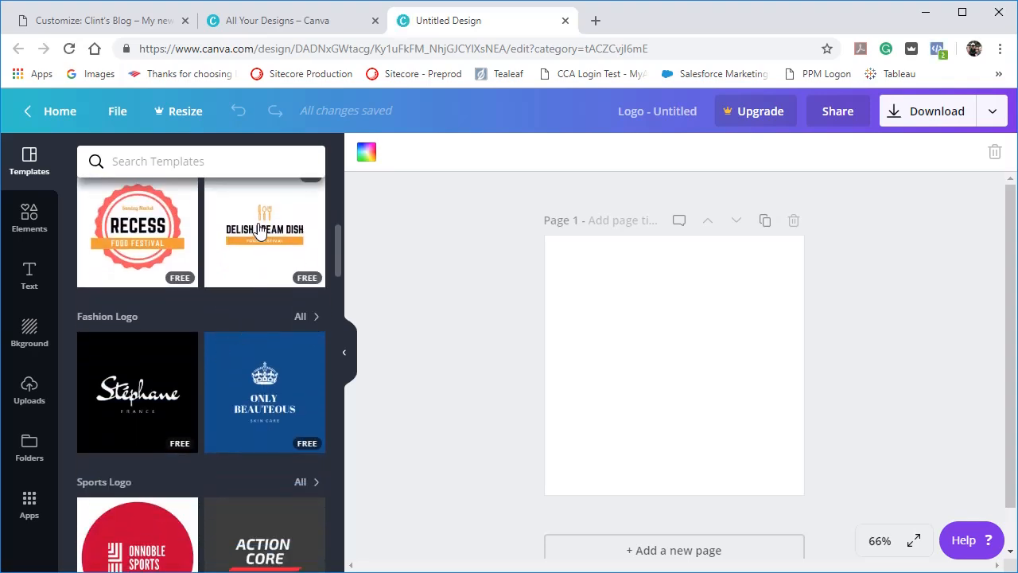
{"action": "left_click", "coordinate": [259, 229]}
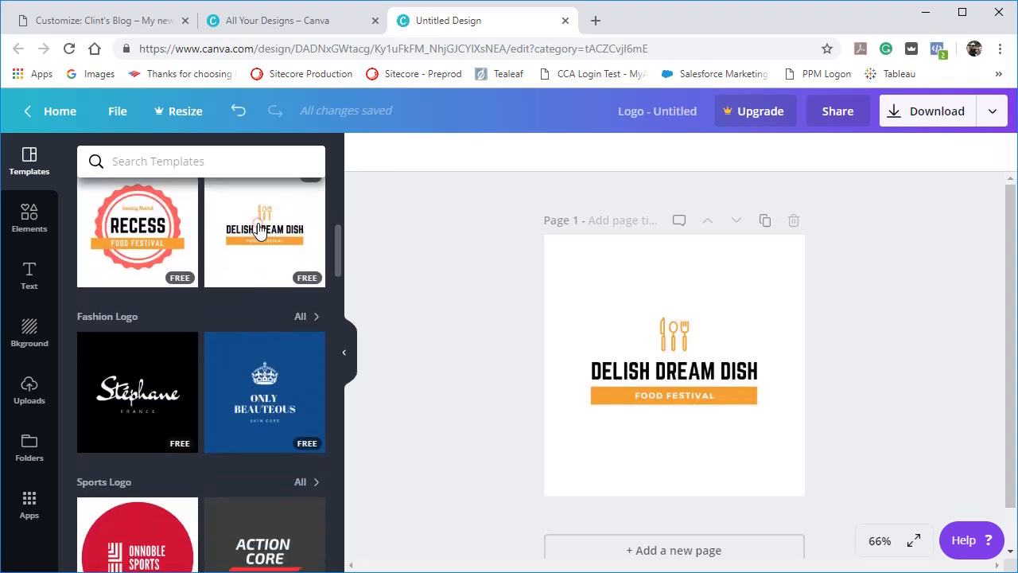
{"action": "left_click", "coordinate": [574, 292]}
{"action": "left_click", "coordinate": [562, 264]}
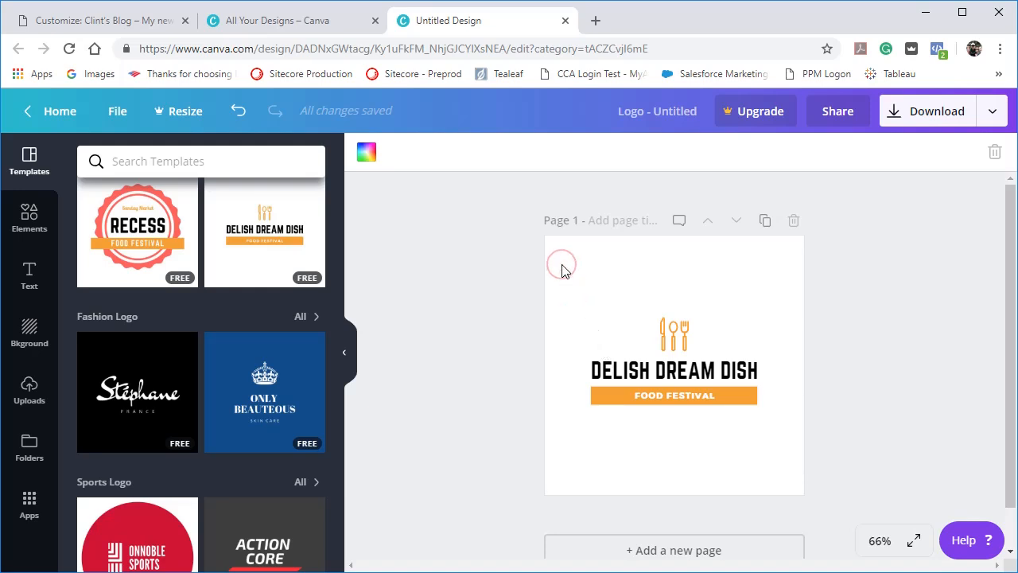
{"action": "left_click", "coordinate": [562, 264]}
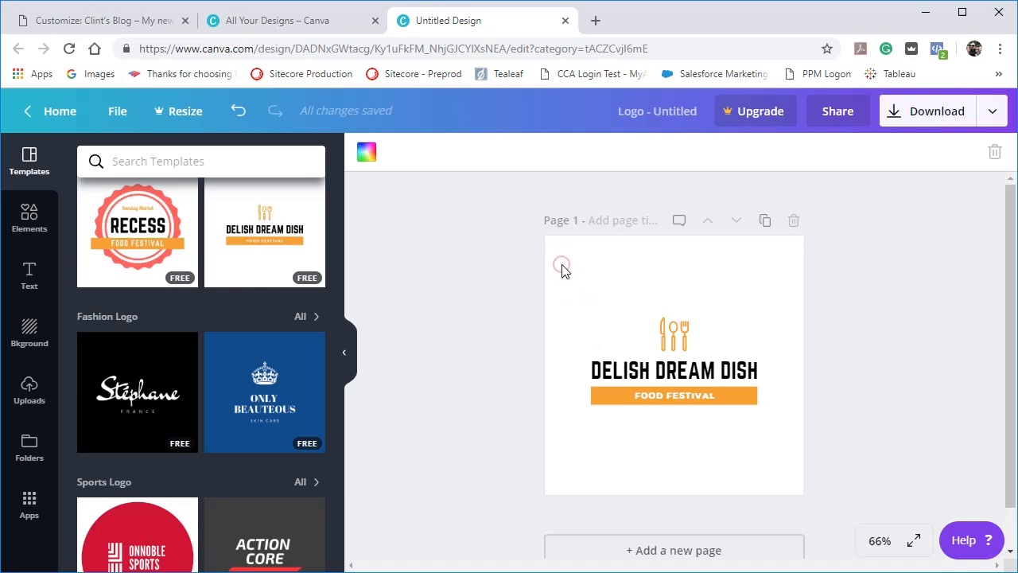
{"action": "left_click", "coordinate": [366, 155]}
{"action": "left_click", "coordinate": [383, 264]}
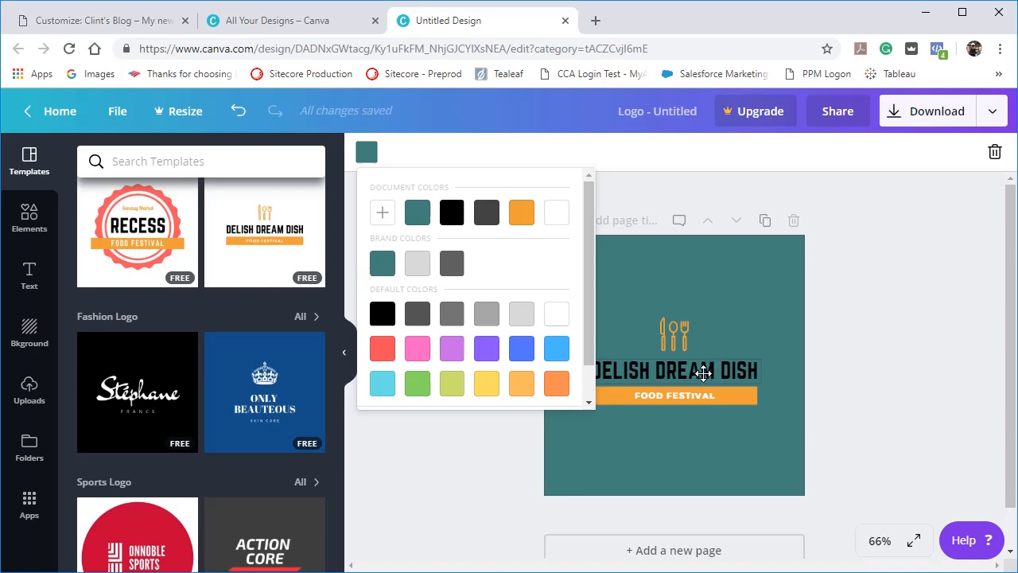
Select the "DELISH DREAM DISH" text for editing, and close the logo design and the Canva home page.
{"action": "double_click", "coordinate": [703, 372]}
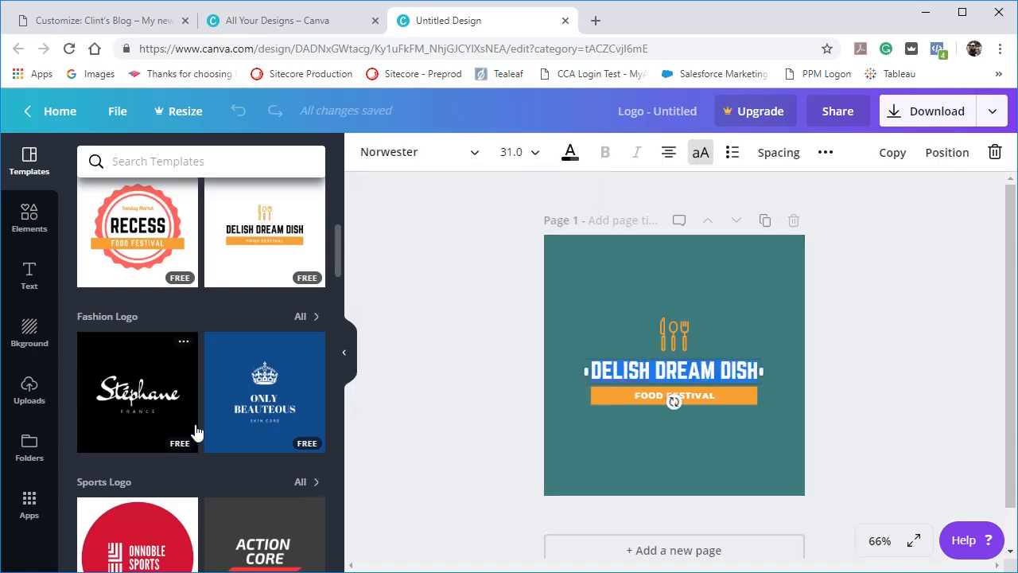
{"action": "scroll", "coordinate": [197, 432], "scroll_direction": "down", "scroll_amount": 15}
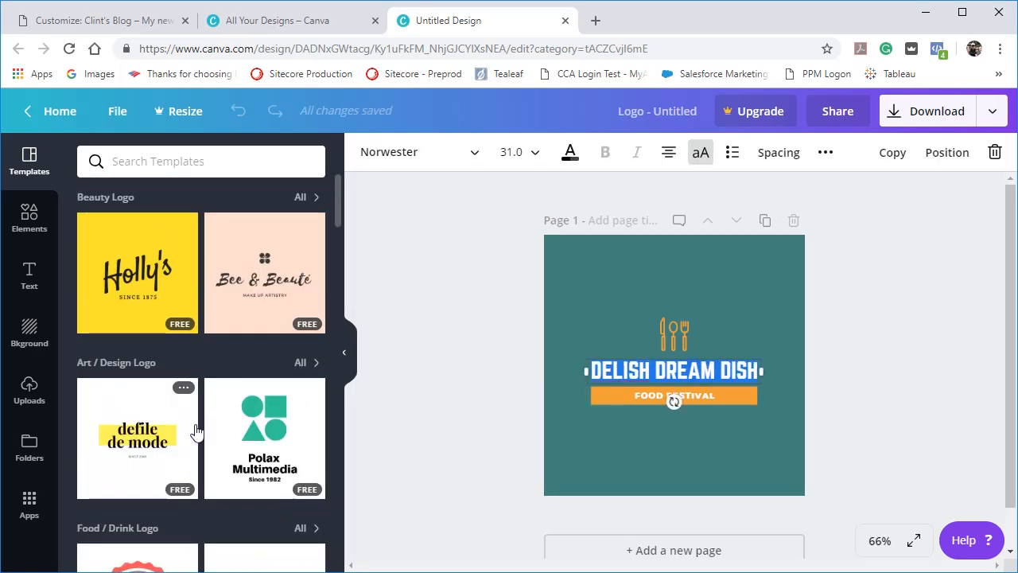
{"action": "left_click", "coordinate": [566, 21]}
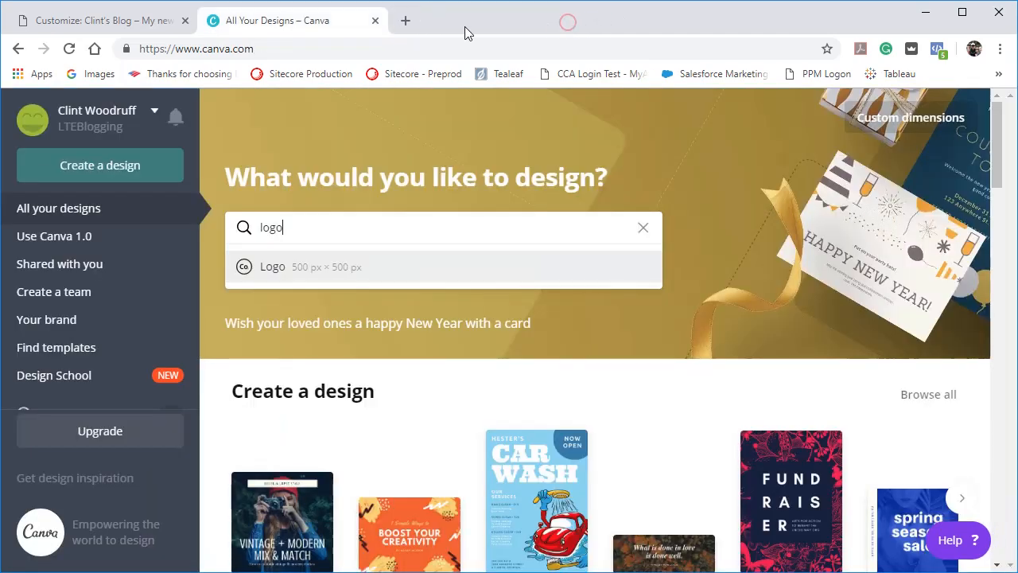
{"action": "left_click", "coordinate": [375, 21]}
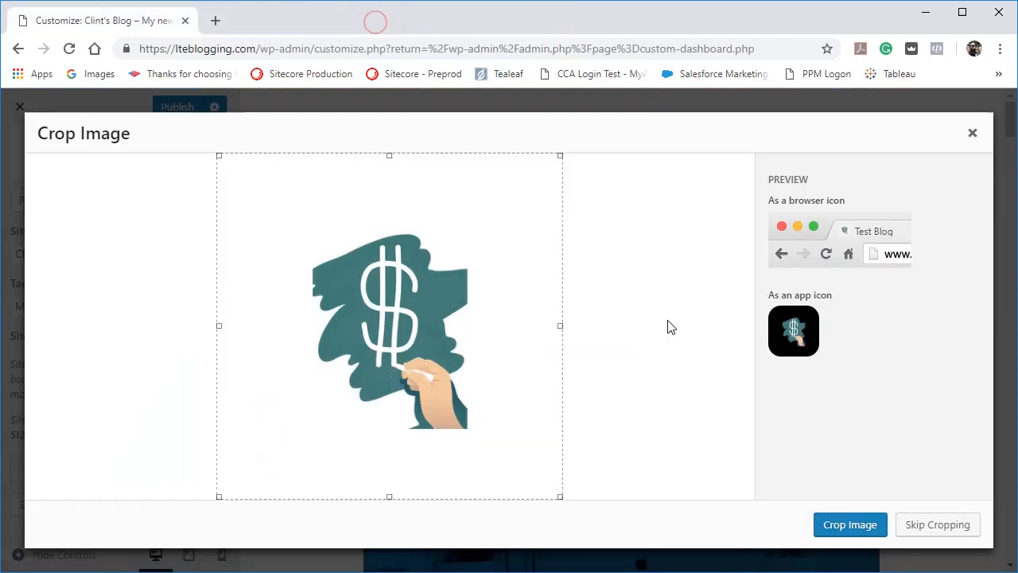
Apply the site icon image without cropping and review the Site Identity settings.
{"action": "left_click", "coordinate": [920, 525]}
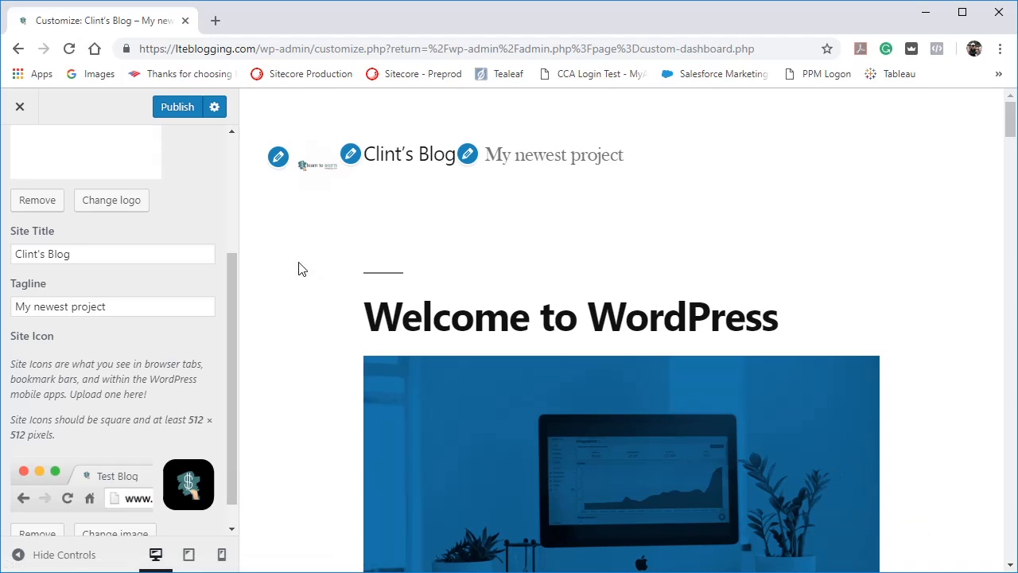
{"action": "scroll", "coordinate": [160, 437], "scroll_direction": "down", "scroll_amount": 1}
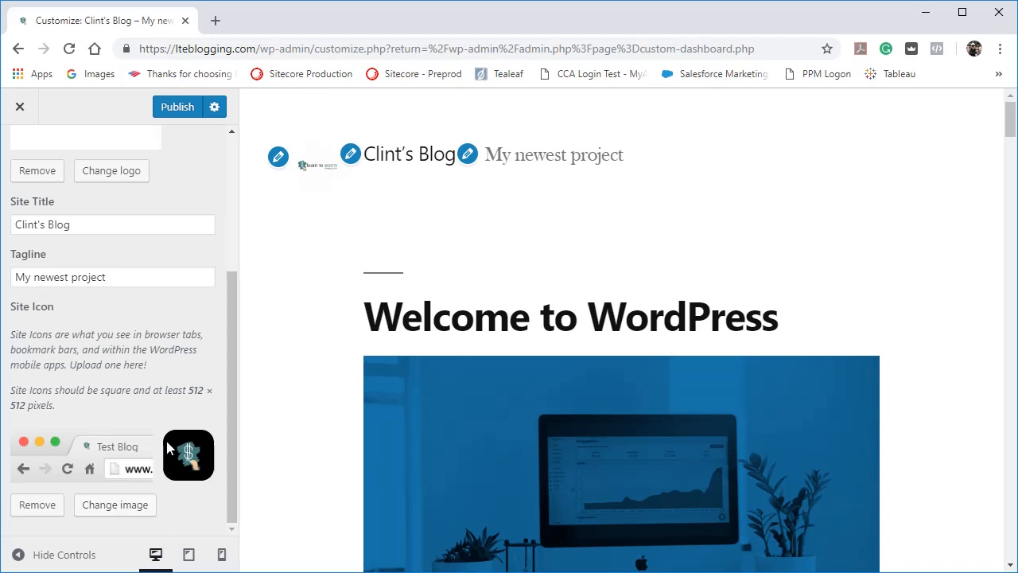
{"action": "scroll", "coordinate": [167, 447], "scroll_direction": "up", "scroll_amount": 3}
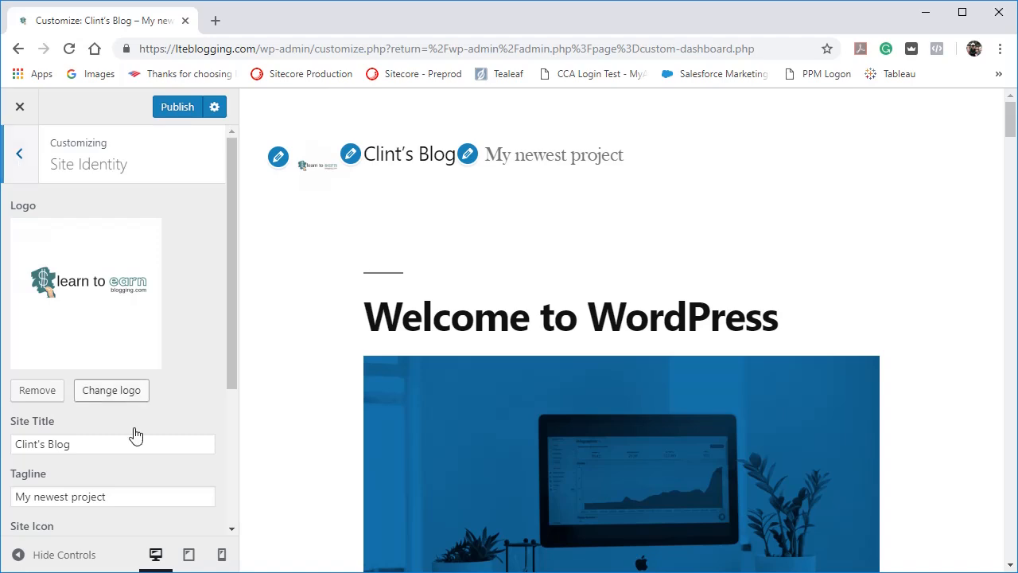
Preview the site at tablet and mobile sizes, restore the desktop preview and leave the Site Identity section.
{"action": "left_click", "coordinate": [190, 553]}
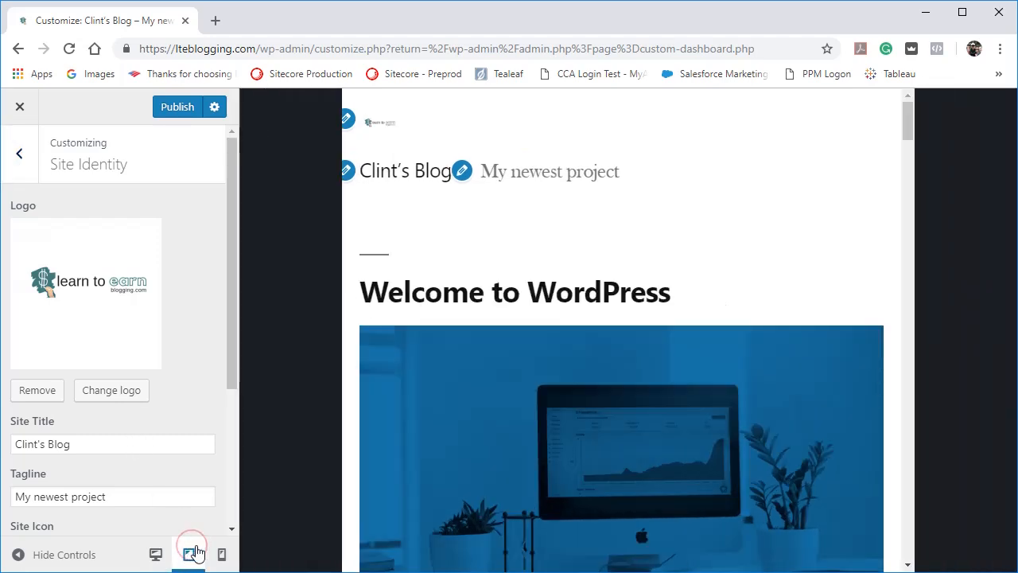
{"action": "left_click", "coordinate": [221, 553]}
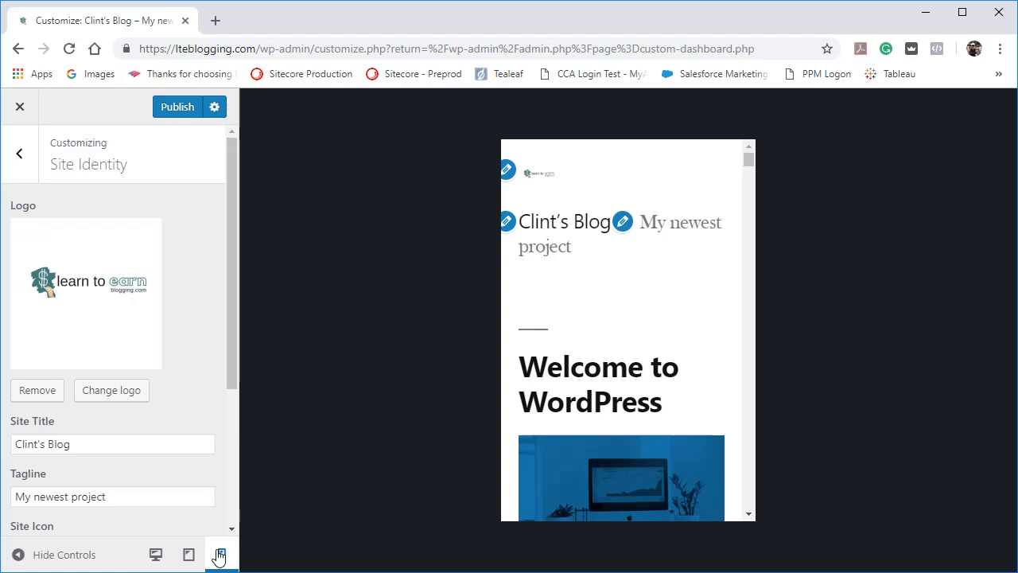
{"action": "left_click", "coordinate": [189, 555]}
{"action": "left_click", "coordinate": [156, 555]}
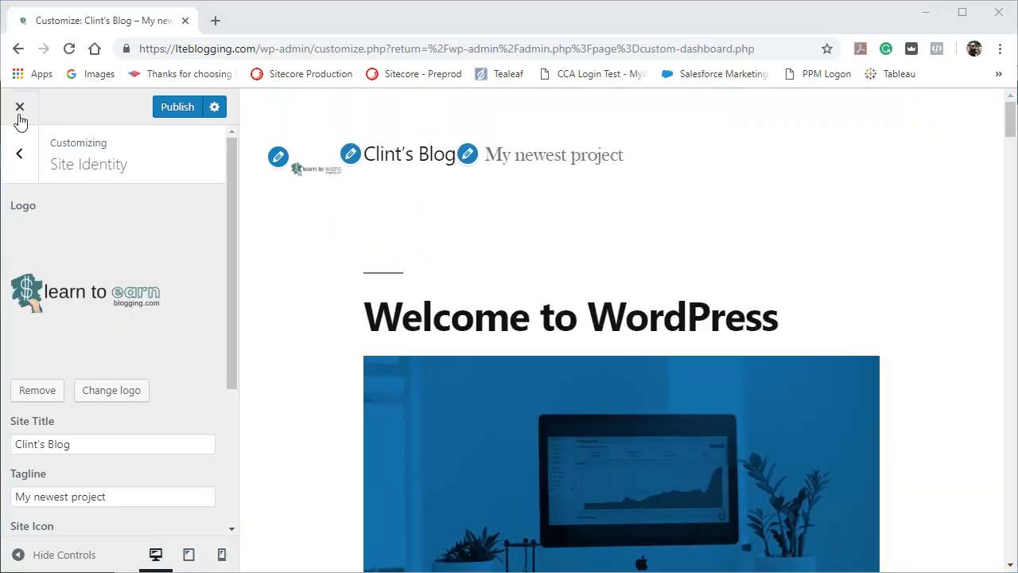
{"action": "left_click", "coordinate": [22, 156]}
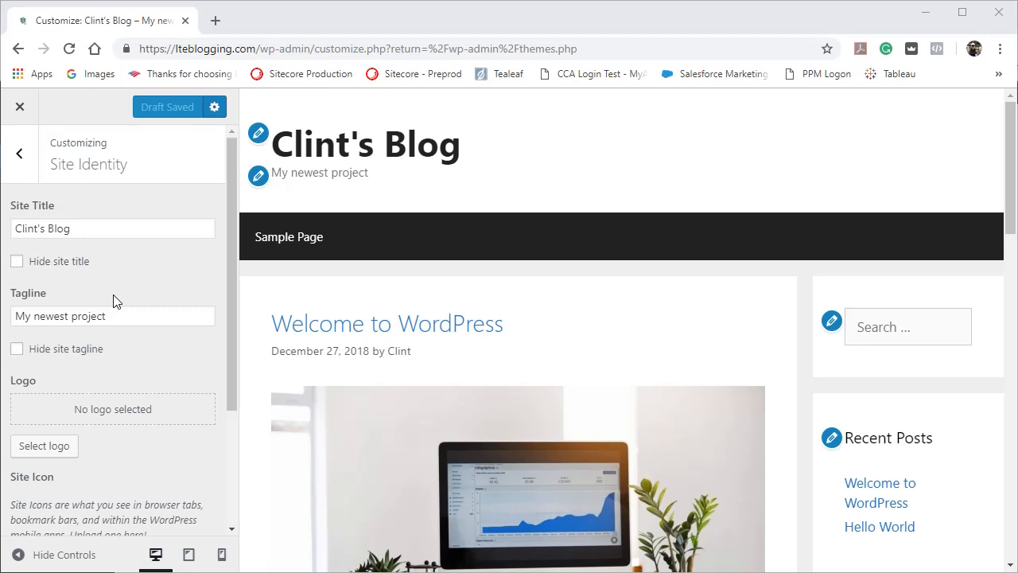
Hide the site title and tagline to see the effect on the header, and show both again.
{"action": "left_click", "coordinate": [17, 262]}
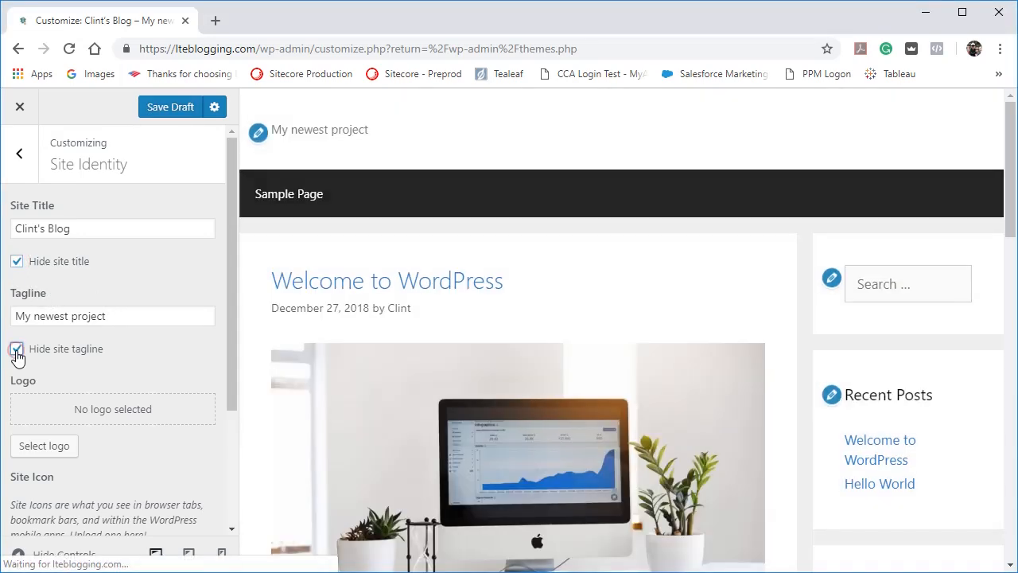
{"action": "left_click", "coordinate": [17, 351]}
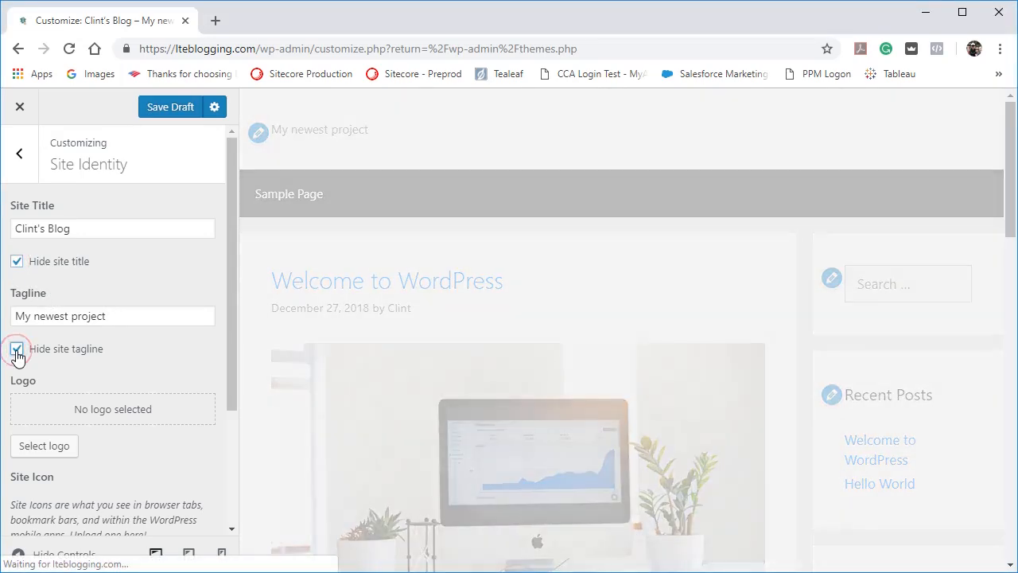
{"action": "left_click", "coordinate": [16, 349]}
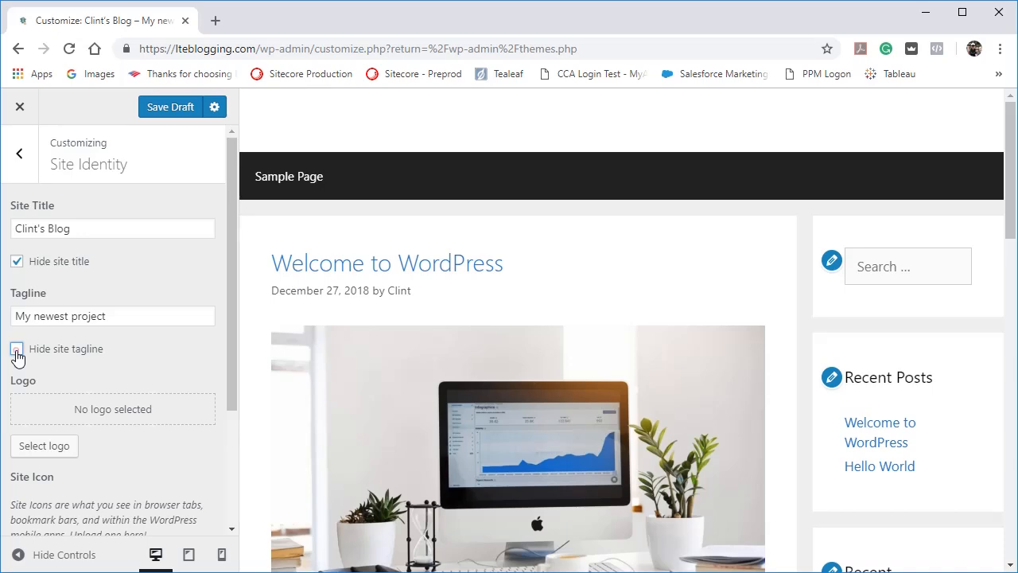
{"action": "left_click", "coordinate": [17, 261]}
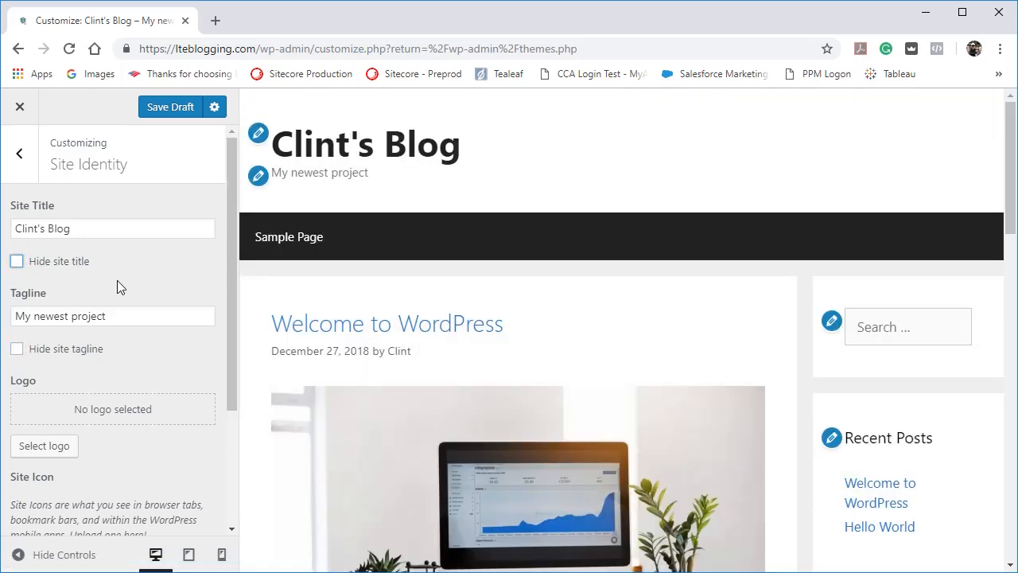
Choose logonew-transparent-black.png from the media library as the site logo.
{"action": "left_click", "coordinate": [46, 449]}
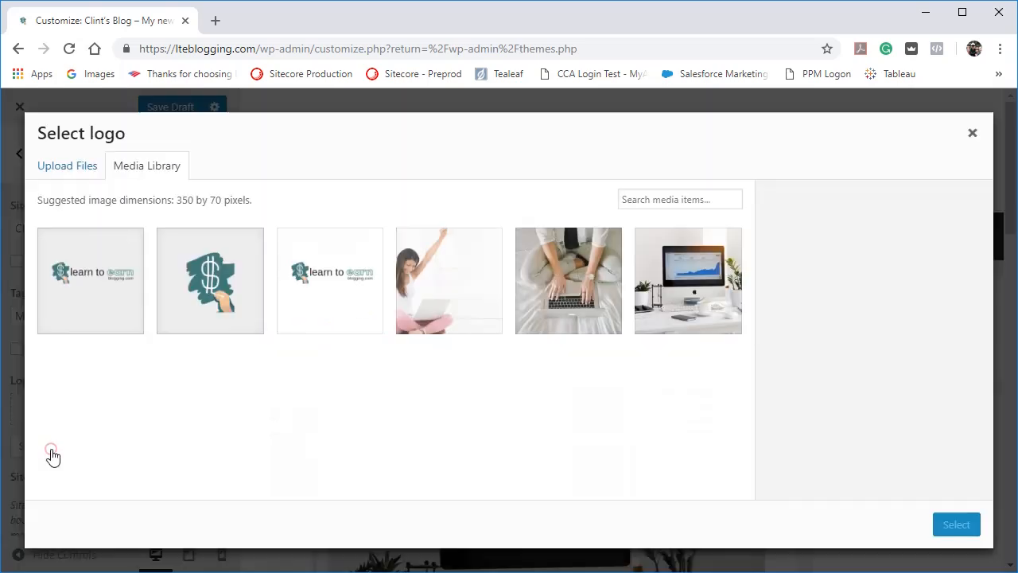
{"action": "left_click", "coordinate": [84, 310]}
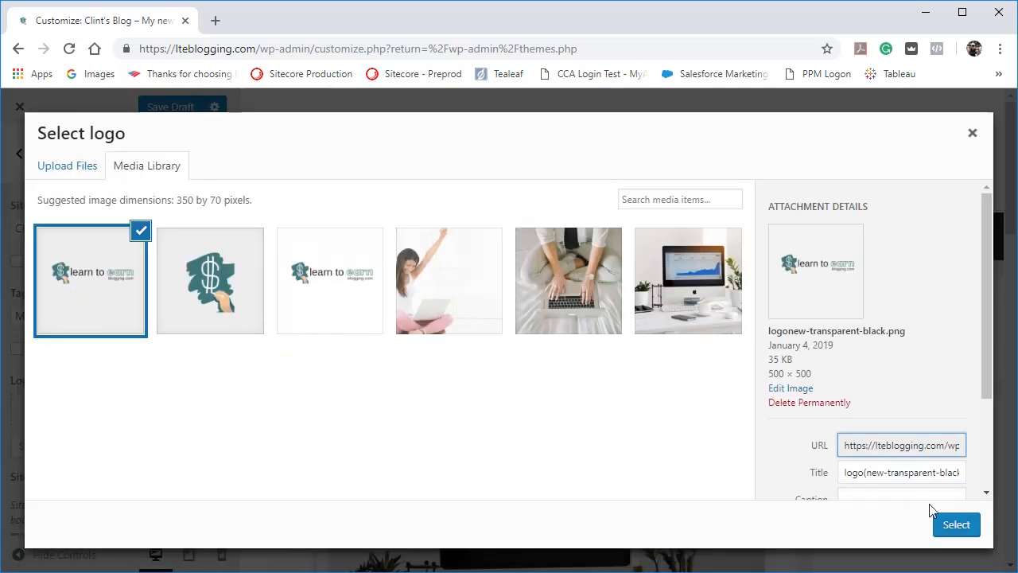
{"action": "left_click", "coordinate": [958, 526]}
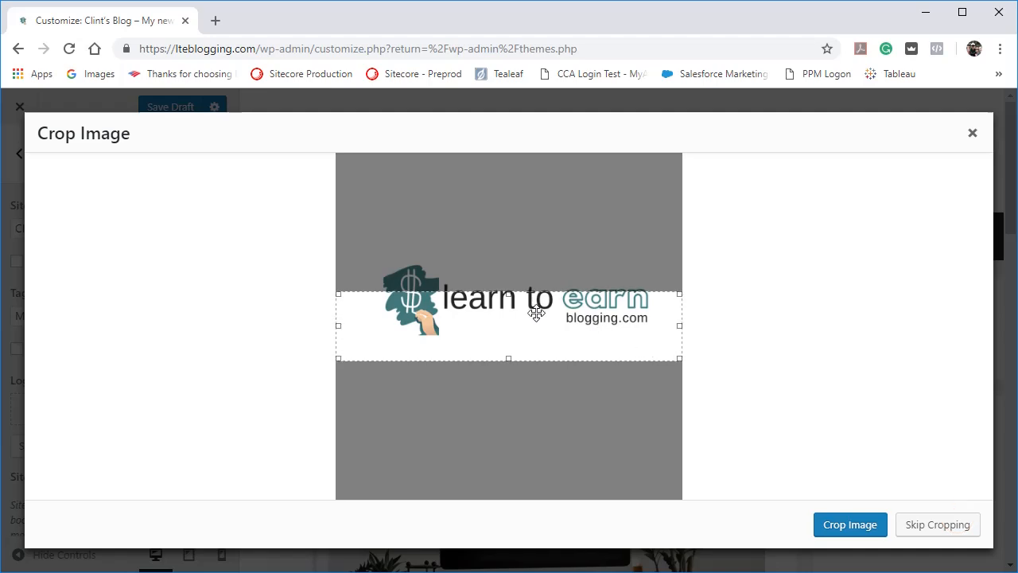
Fit the crop area closely around the "learn to earn blogging.com" artwork and apply the cropped logo.
{"action": "left_click_drag", "start_coordinate": [537, 312], "coordinate": [525, 272]}
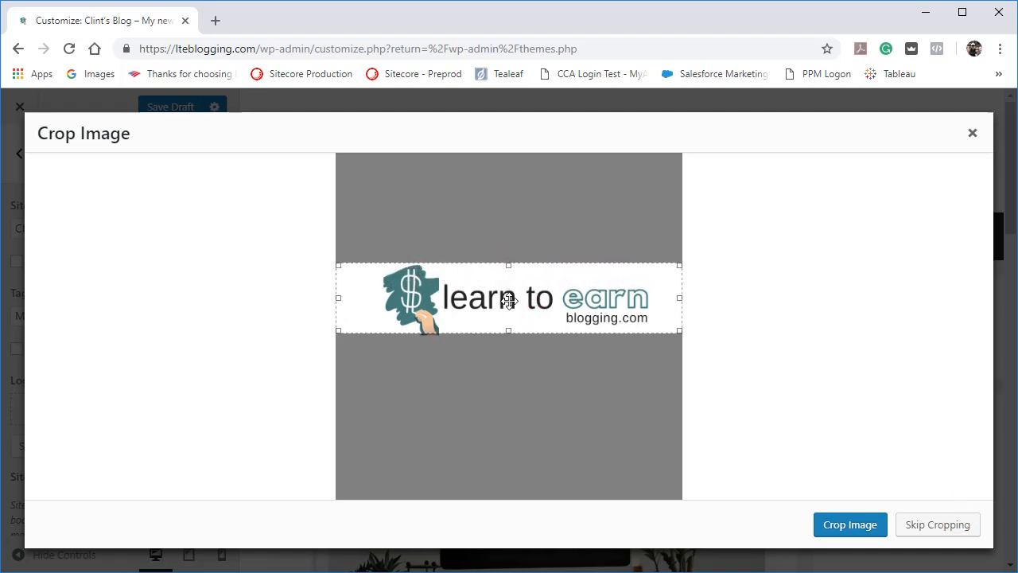
{"action": "mouse_move", "coordinate": [509, 332]}
{"action": "left_mouse_down"}
{"action": "mouse_move", "coordinate": [517, 345]}
{"action": "mouse_move", "coordinate": [507, 341]}
{"action": "left_mouse_up"}
{"action": "left_click_drag", "start_coordinate": [677, 302], "coordinate": [654, 301]}
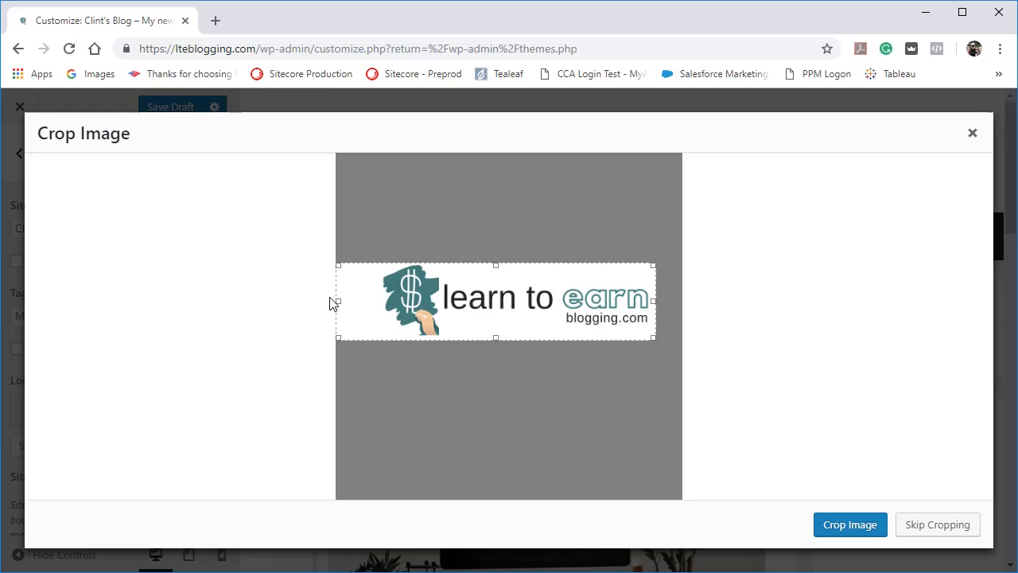
{"action": "left_click_drag", "start_coordinate": [338, 301], "coordinate": [376, 299]}
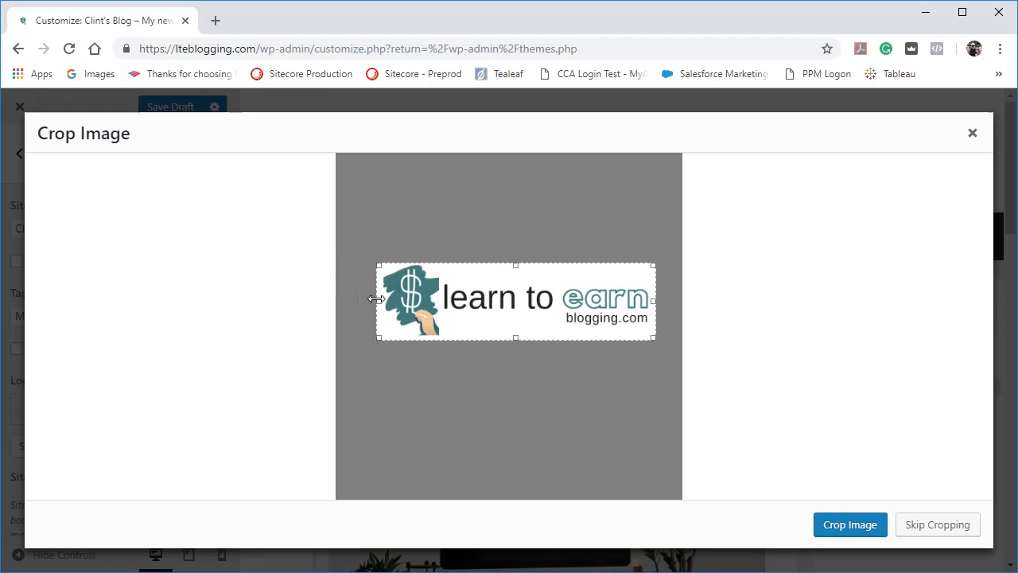
{"action": "left_click", "coordinate": [857, 528]}
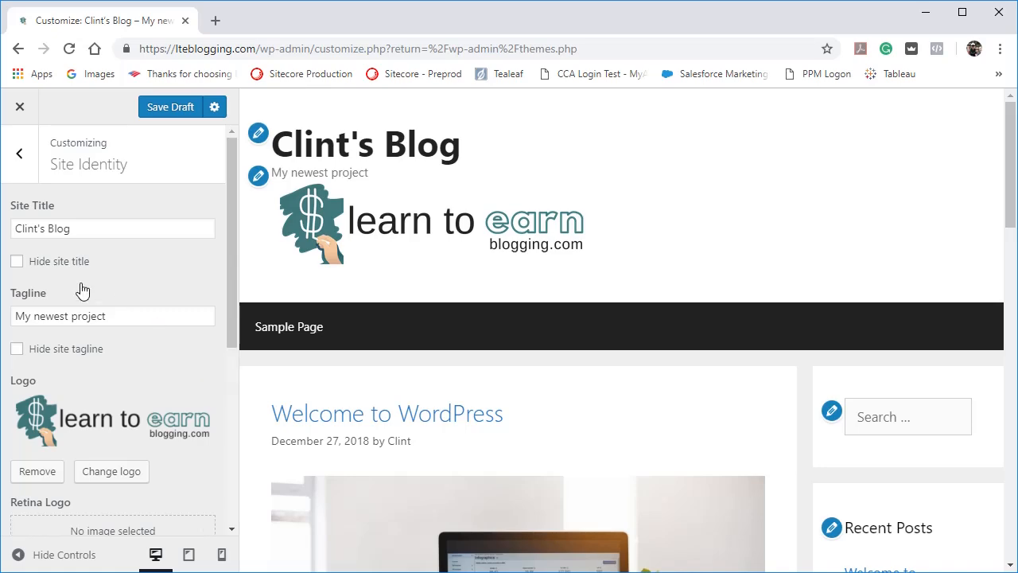
Hide the site title and tagline so only the logo shows in the header, and review the remaining Site Identity settings.
{"action": "left_click", "coordinate": [17, 261]}
{"action": "left_click", "coordinate": [17, 348]}
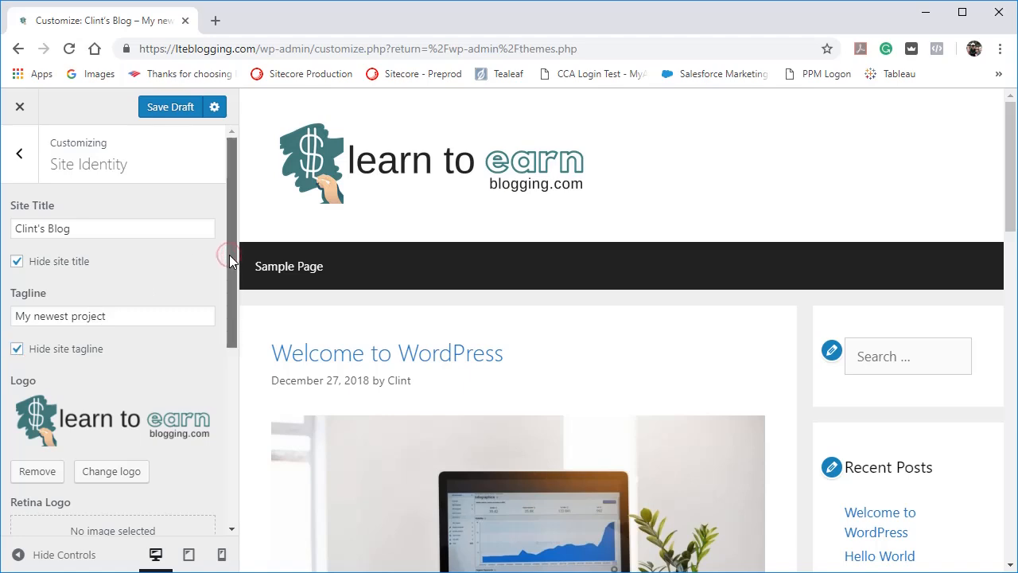
{"action": "left_click_drag", "start_coordinate": [230, 256], "coordinate": [229, 458]}
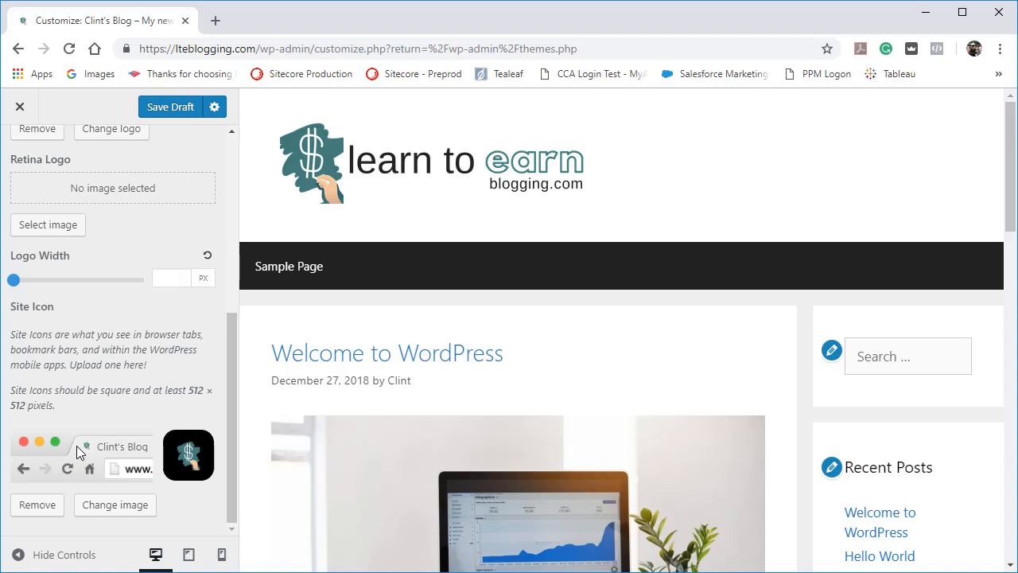
{"action": "scroll", "coordinate": [76, 445], "scroll_direction": "up", "scroll_amount": 3}
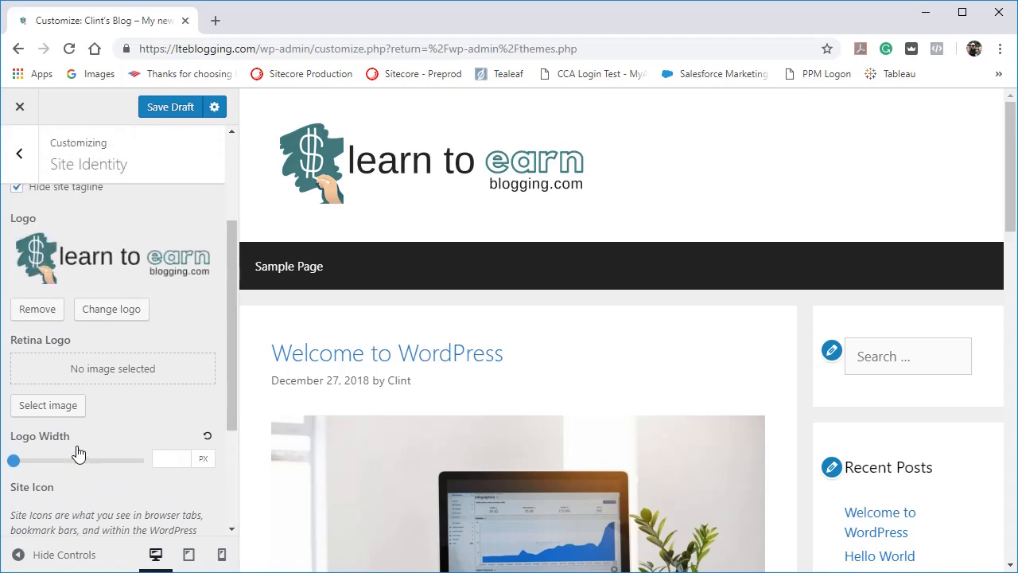
{"action": "scroll", "coordinate": [76, 453], "scroll_direction": "up", "scroll_amount": 2}
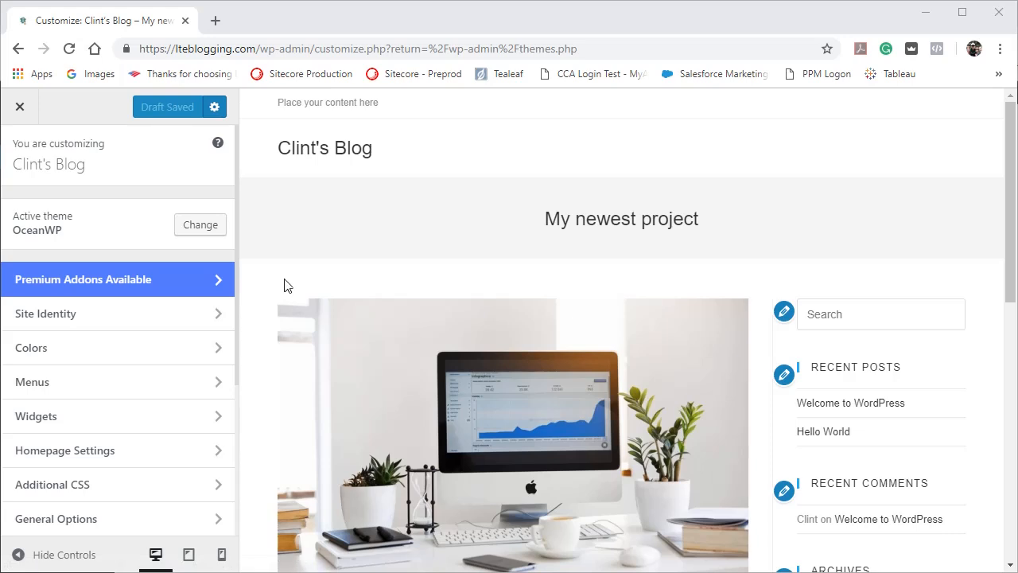
In OceanWP's Site Identity settings, turn the site title and tagline display off and on again, review the site icon, and leave the section.
{"action": "left_click", "coordinate": [53, 323]}
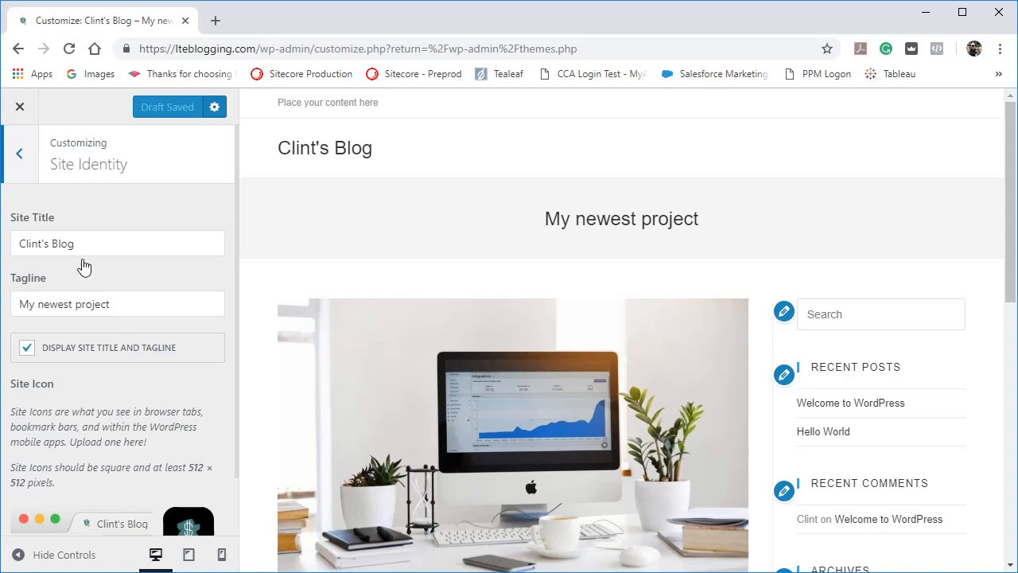
{"action": "left_click", "coordinate": [28, 350]}
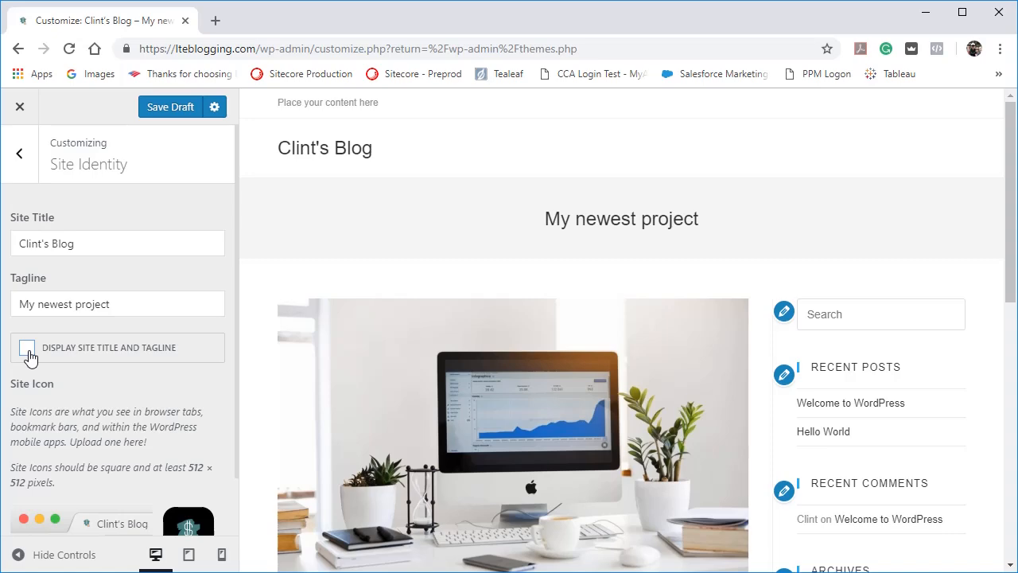
{"action": "left_click", "coordinate": [28, 355]}
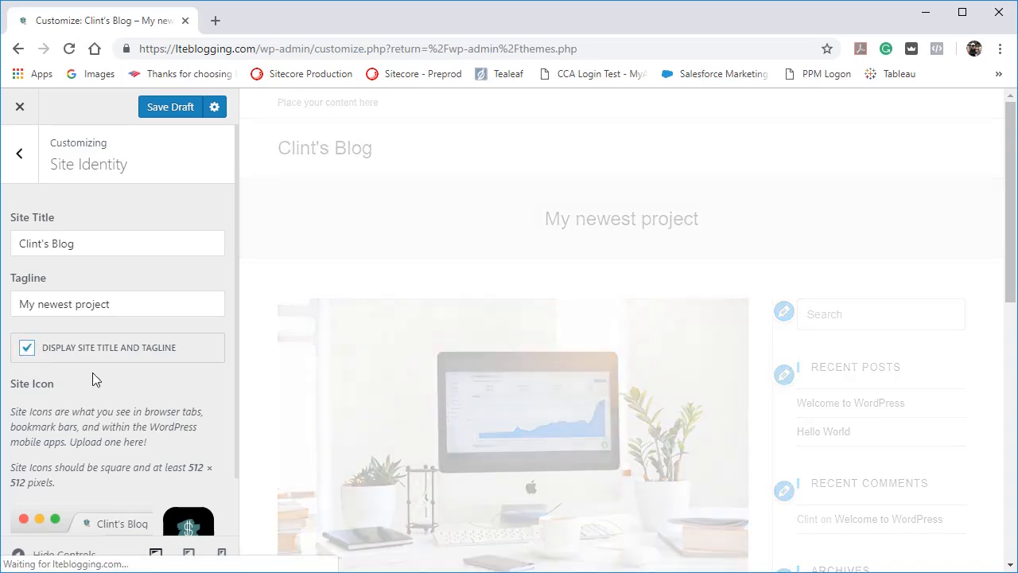
{"action": "scroll", "coordinate": [92, 373], "scroll_direction": "down", "scroll_amount": 1}
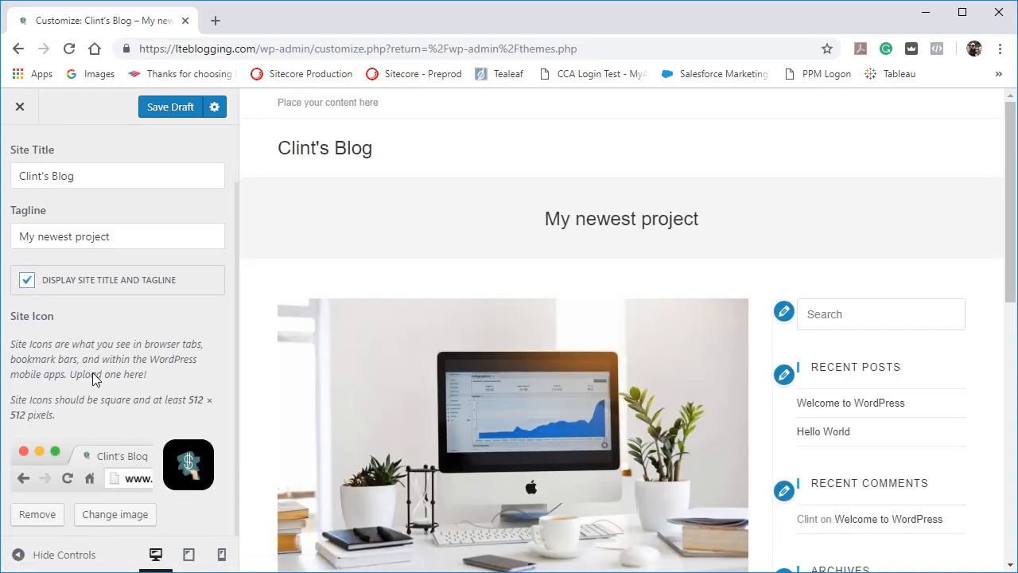
{"action": "scroll", "coordinate": [137, 365], "scroll_direction": "up", "scroll_amount": 1}
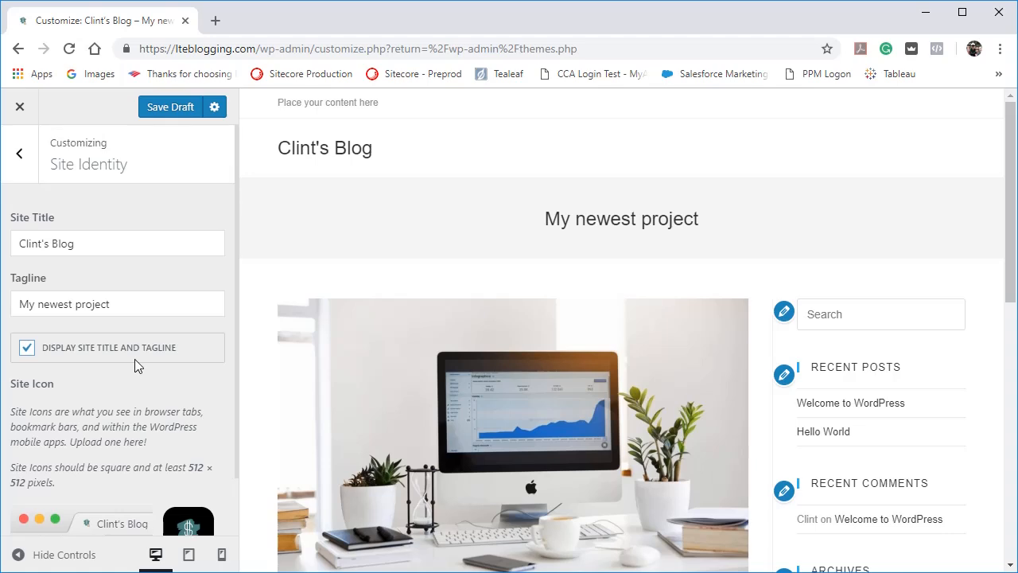
{"action": "left_click", "coordinate": [20, 156]}
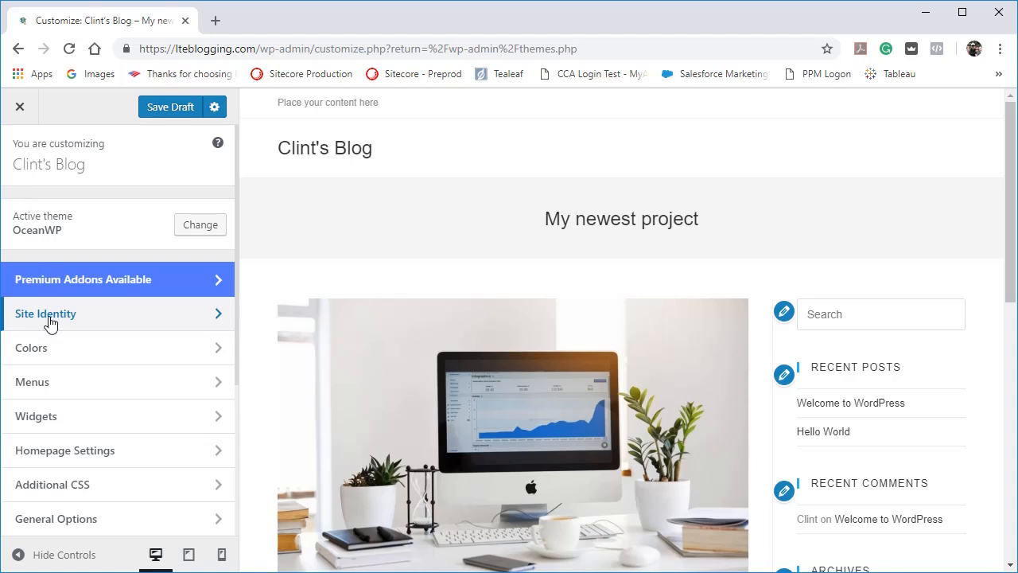
Choose logonew-transparent-black.png from the media library as the logo in OceanWP's Header settings.
{"action": "scroll", "coordinate": [48, 322], "scroll_direction": "down", "scroll_amount": 3}
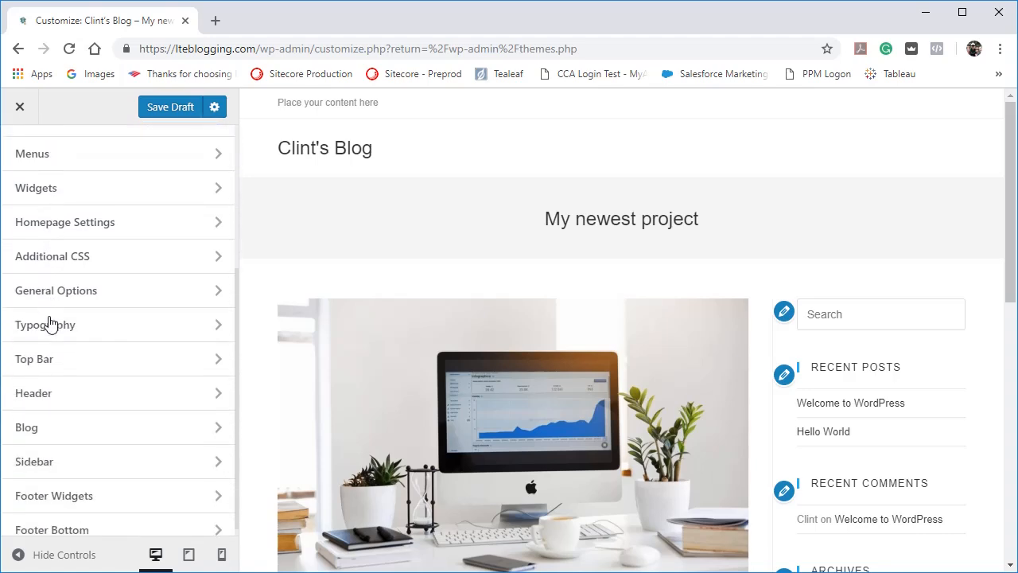
{"action": "left_click", "coordinate": [42, 398]}
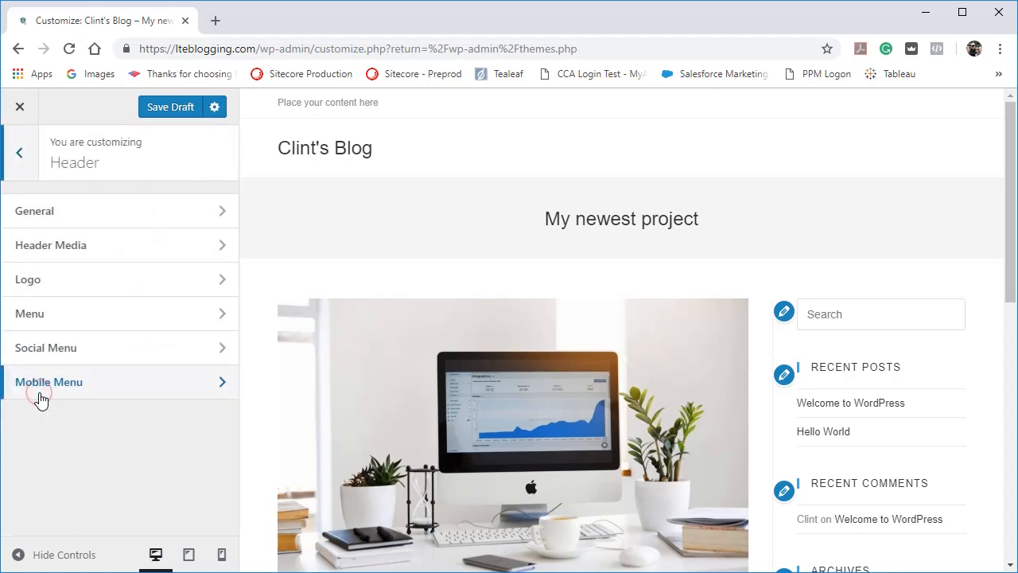
{"action": "left_click", "coordinate": [42, 296]}
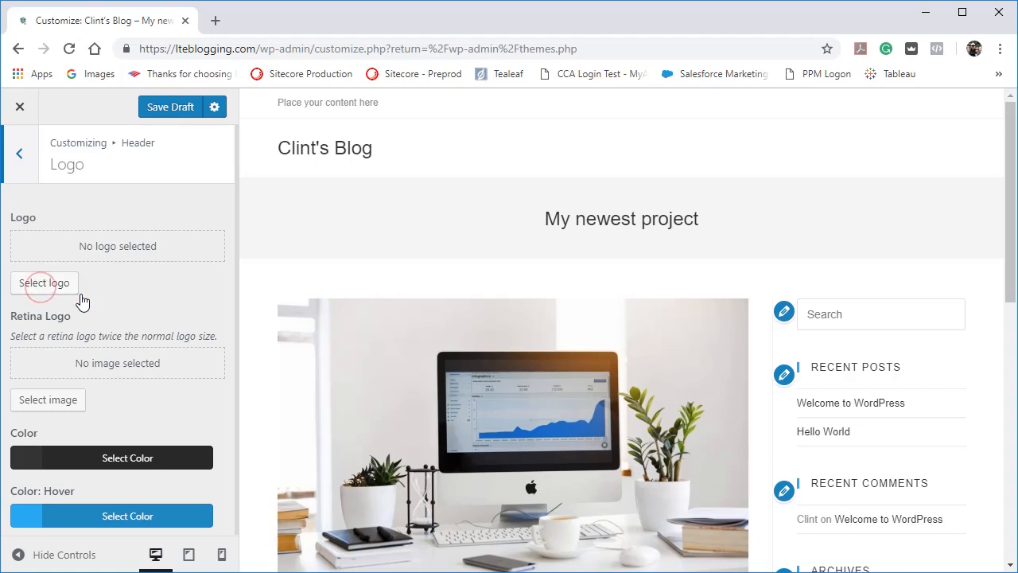
{"action": "left_click", "coordinate": [50, 283]}
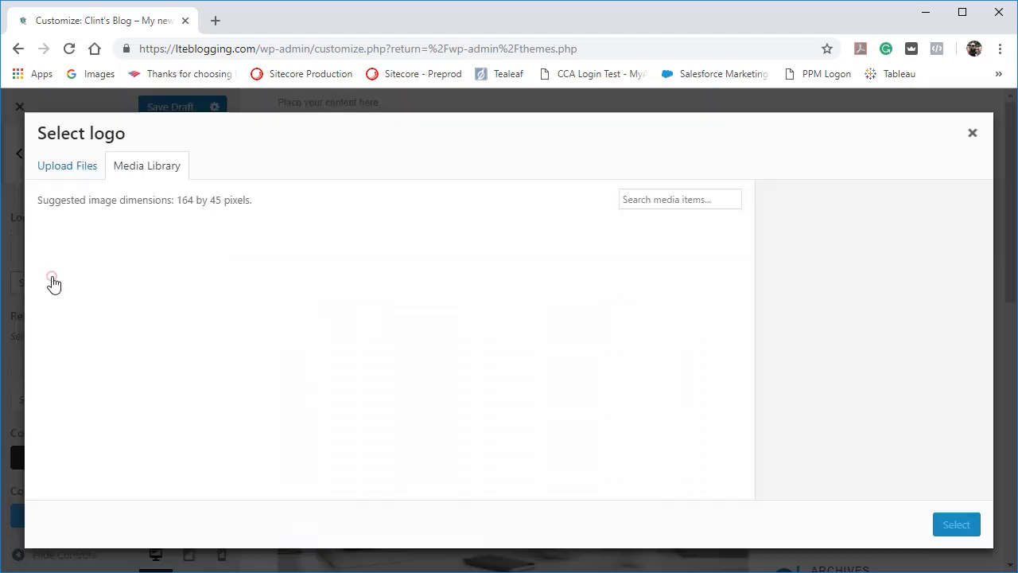
{"action": "left_click", "coordinate": [92, 296]}
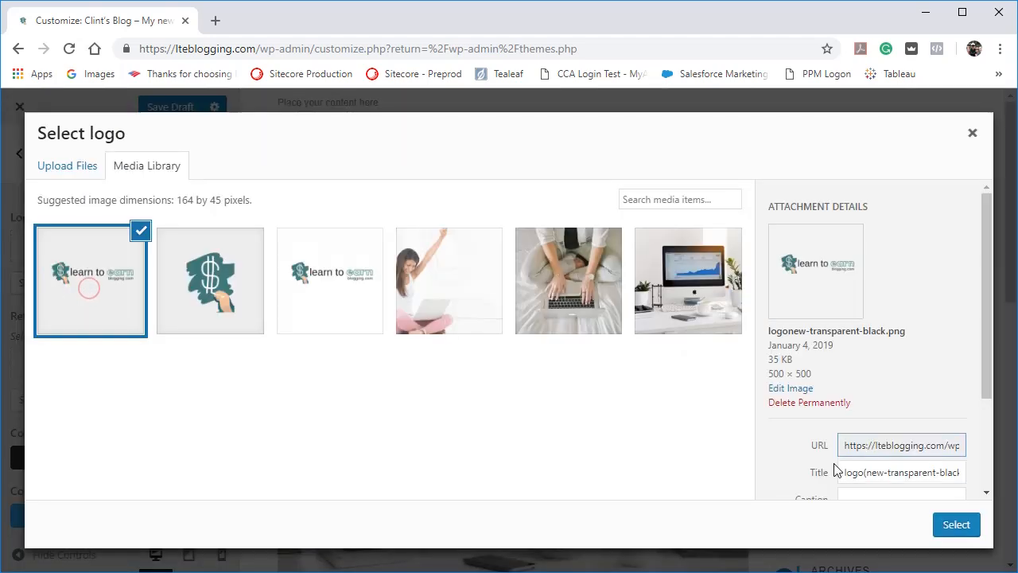
{"action": "left_click", "coordinate": [957, 525]}
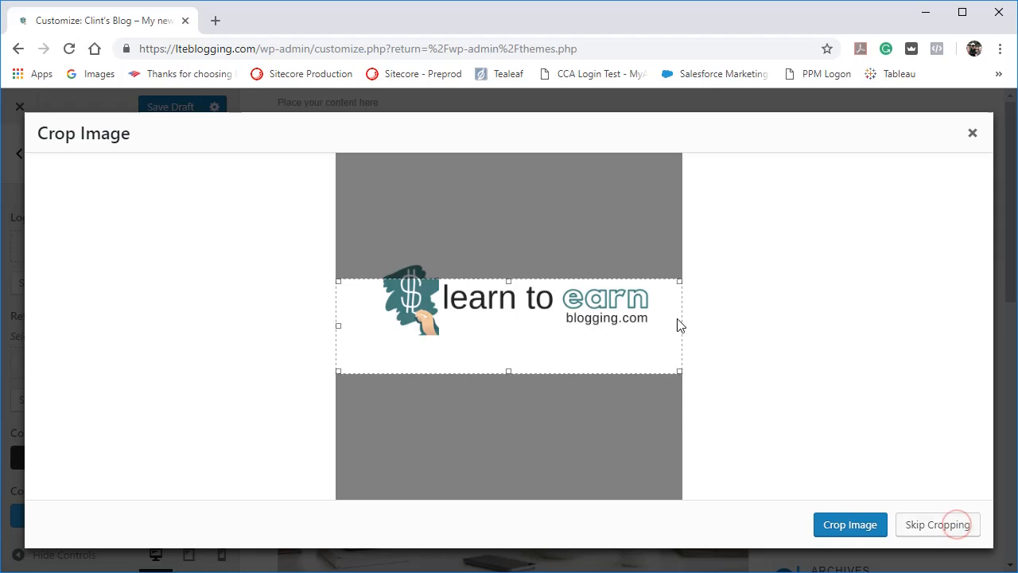
Crop the header logo closely around the "learn to earn blogging.com" artwork, apply it, and save the draft.
{"action": "left_click_drag", "start_coordinate": [502, 307], "coordinate": [501, 283]}
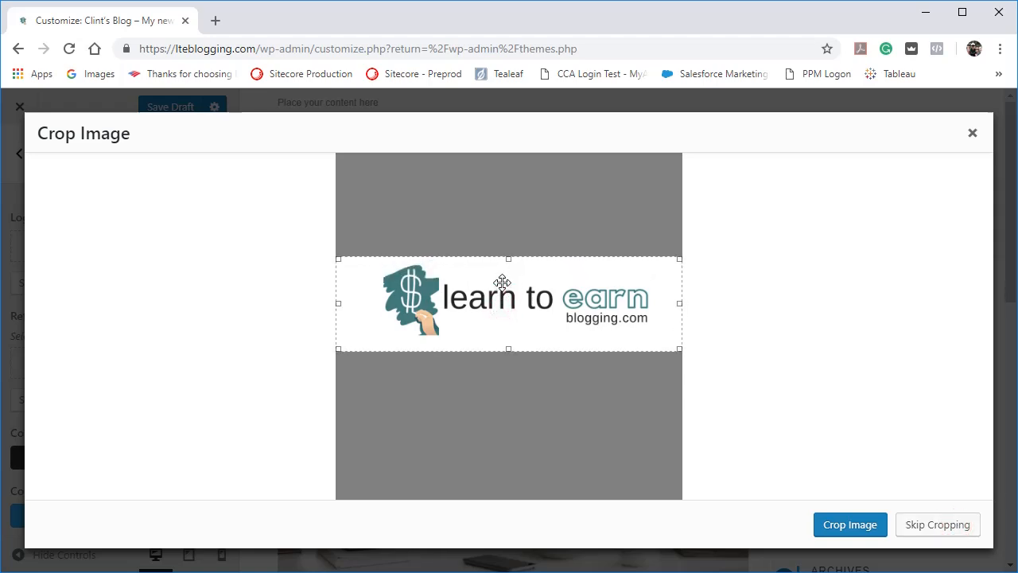
{"action": "left_click_drag", "start_coordinate": [509, 348], "coordinate": [508, 342]}
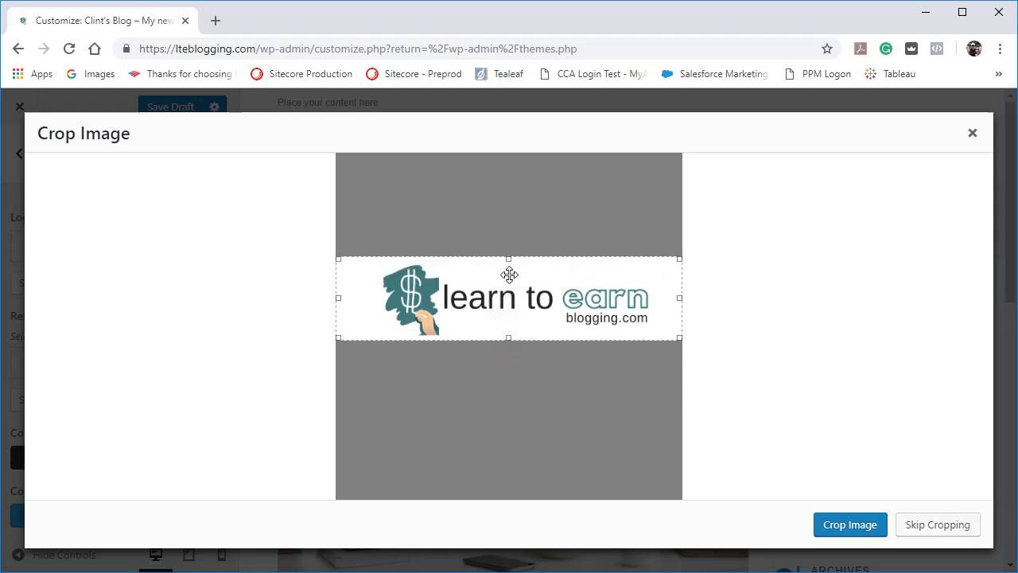
{"action": "left_click_drag", "start_coordinate": [507, 261], "coordinate": [507, 260]}
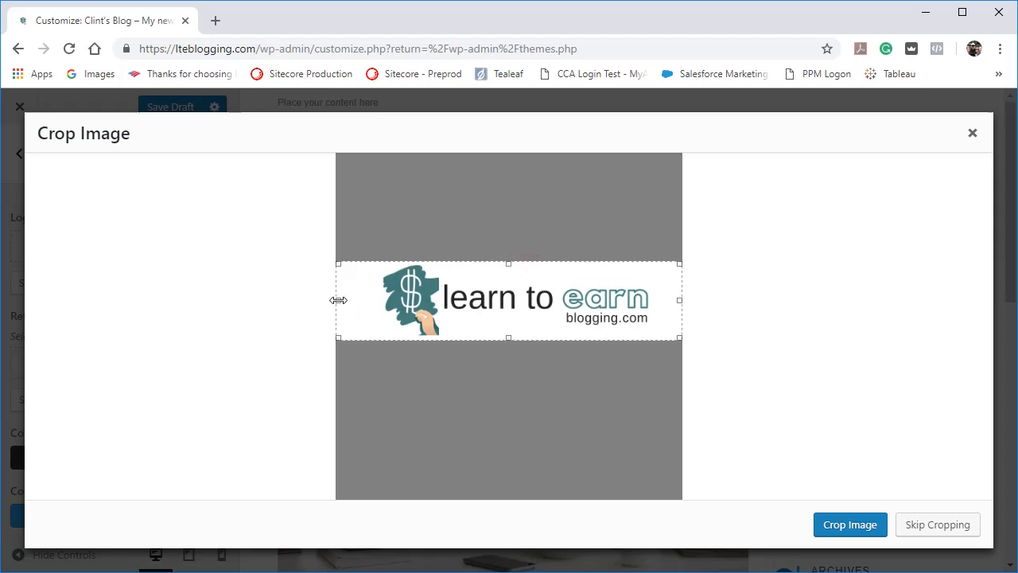
{"action": "left_click_drag", "start_coordinate": [337, 303], "coordinate": [375, 301]}
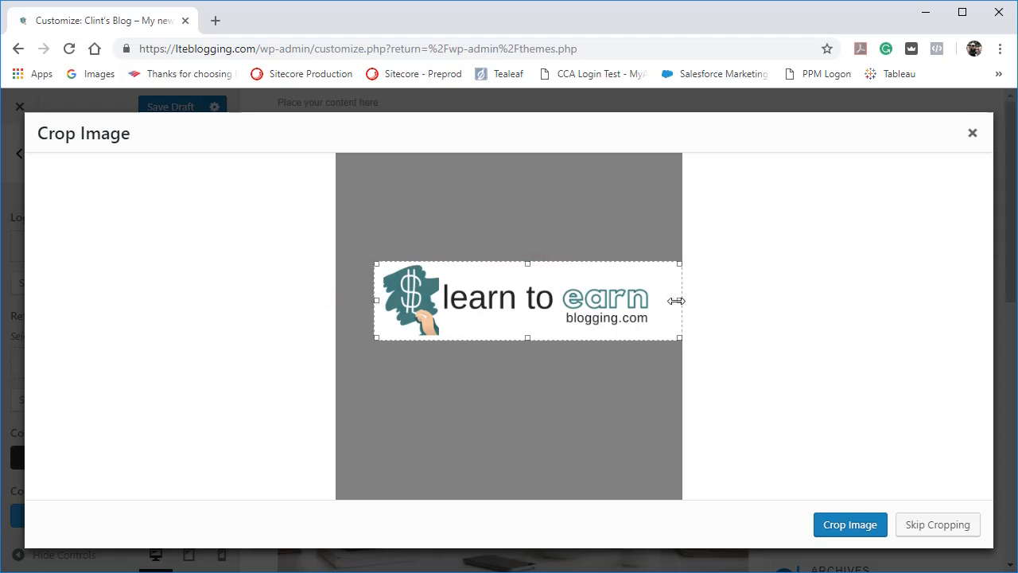
{"action": "left_click_drag", "start_coordinate": [678, 300], "coordinate": [653, 300]}
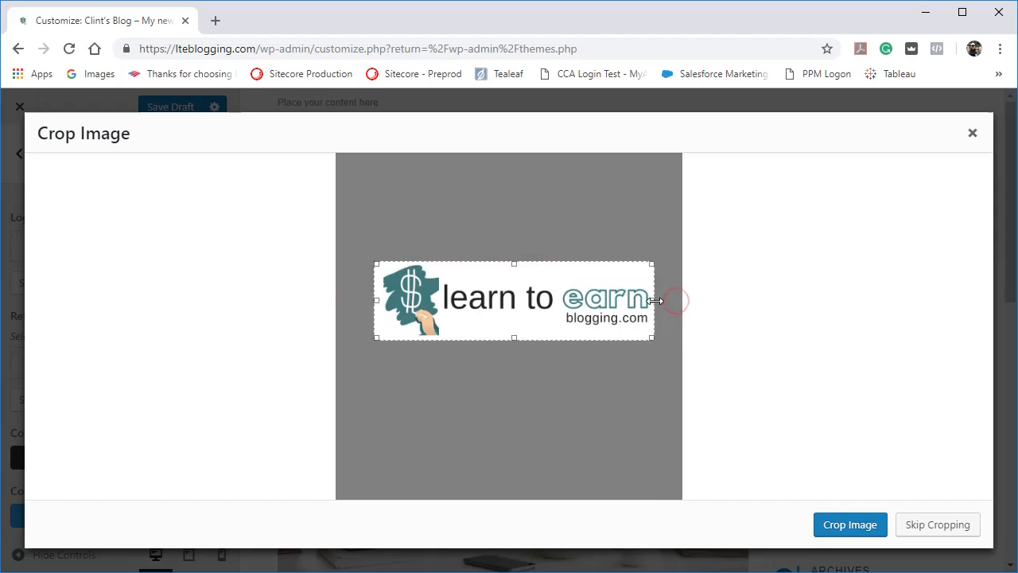
{"action": "left_click", "coordinate": [853, 532]}
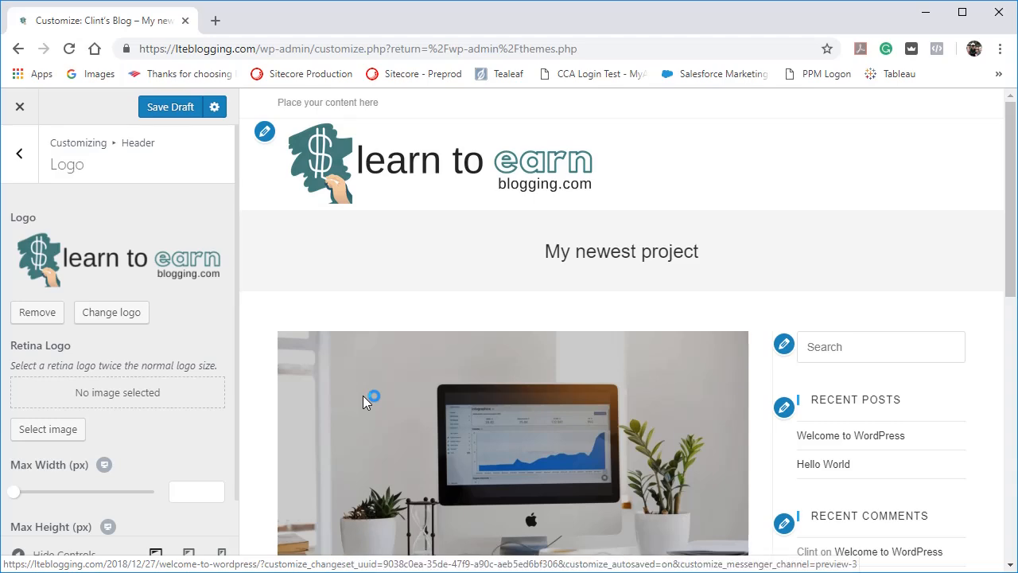
{"action": "left_click", "coordinate": [156, 110]}
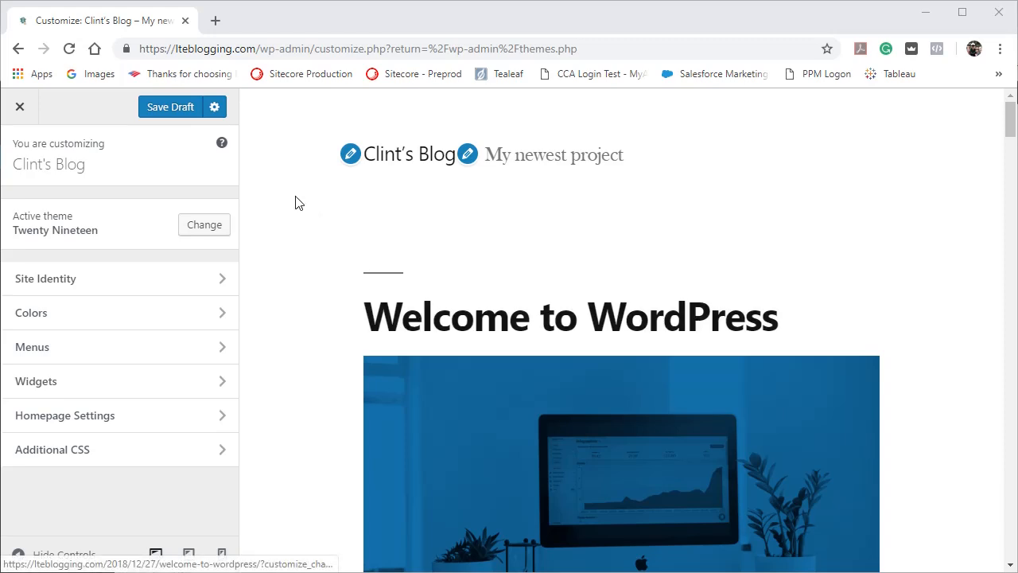
Try a custom teal primary color in Twenty Nineteen's Colors settings, restore Default, and switch the featured image filter off and on again.
{"action": "left_click", "coordinate": [64, 322]}
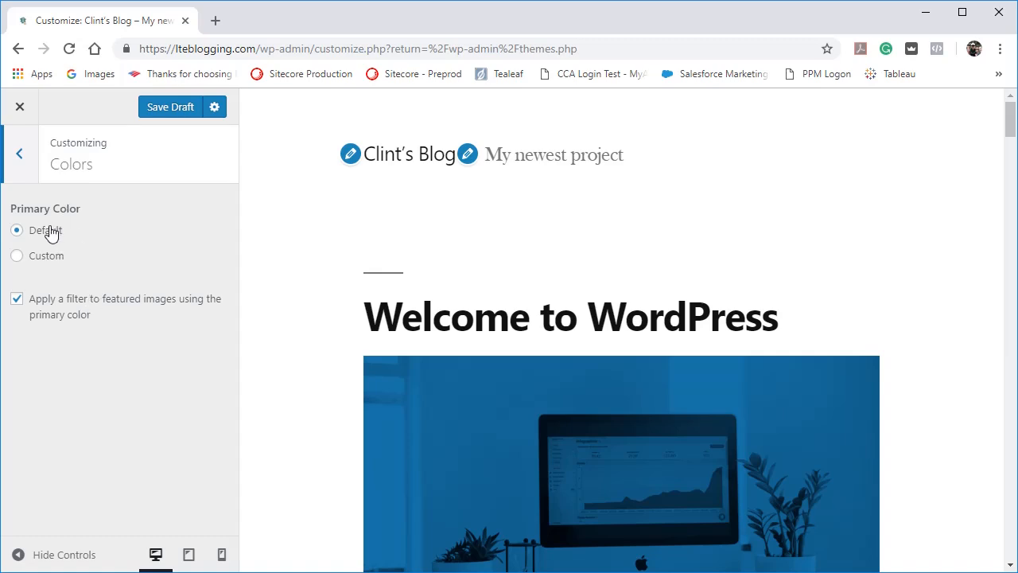
{"action": "left_click", "coordinate": [17, 256]}
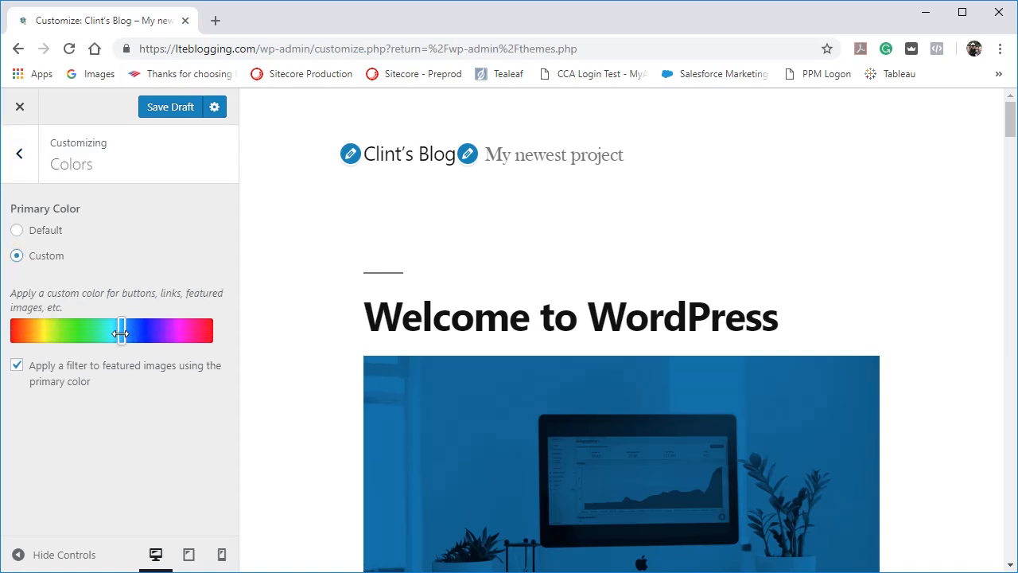
{"action": "mouse_move", "coordinate": [118, 333]}
{"action": "left_mouse_down"}
{"action": "mouse_move", "coordinate": [85, 333]}
{"action": "mouse_move", "coordinate": [137, 331]}
{"action": "mouse_move", "coordinate": [34, 331]}
{"action": "mouse_move", "coordinate": [138, 329]}
{"action": "mouse_move", "coordinate": [112, 320]}
{"action": "left_mouse_up"}
{"action": "mouse_move", "coordinate": [109, 321]}
{"action": "left_mouse_down"}
{"action": "mouse_move", "coordinate": [98, 321]}
{"action": "mouse_move", "coordinate": [111, 320]}
{"action": "left_mouse_up"}
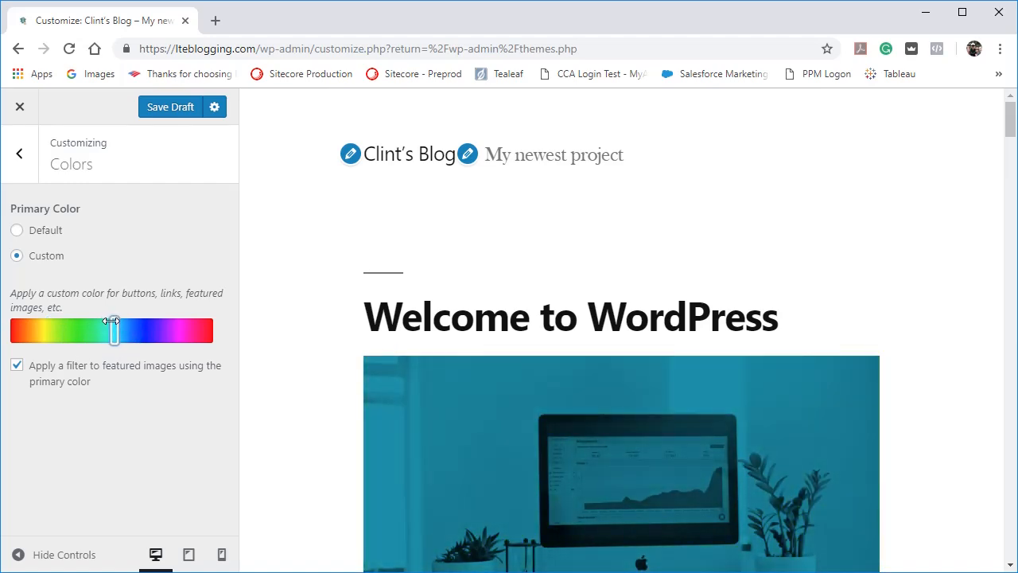
{"action": "left_click", "coordinate": [16, 230]}
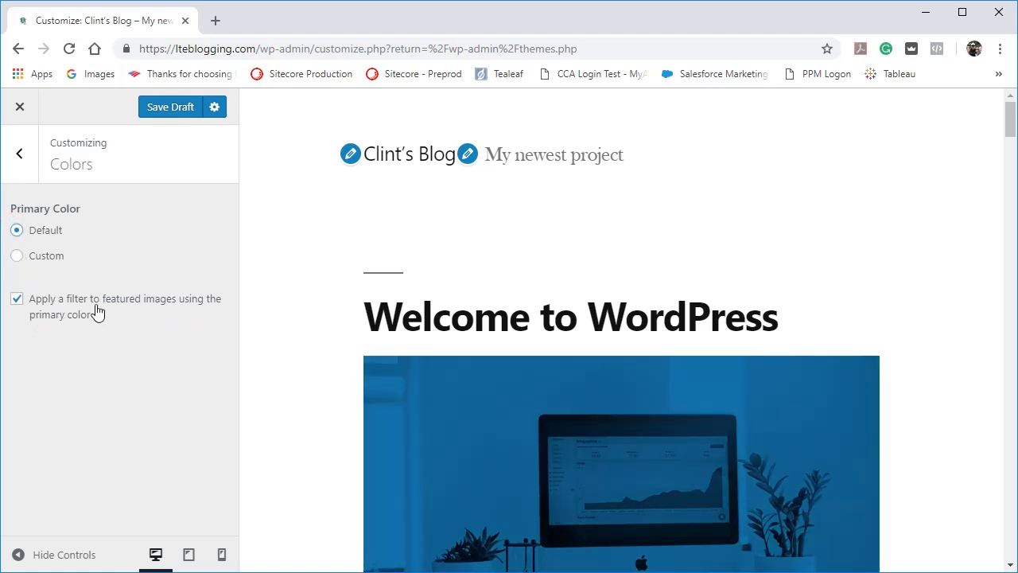
{"action": "left_click", "coordinate": [17, 300]}
{"action": "left_click", "coordinate": [17, 300]}
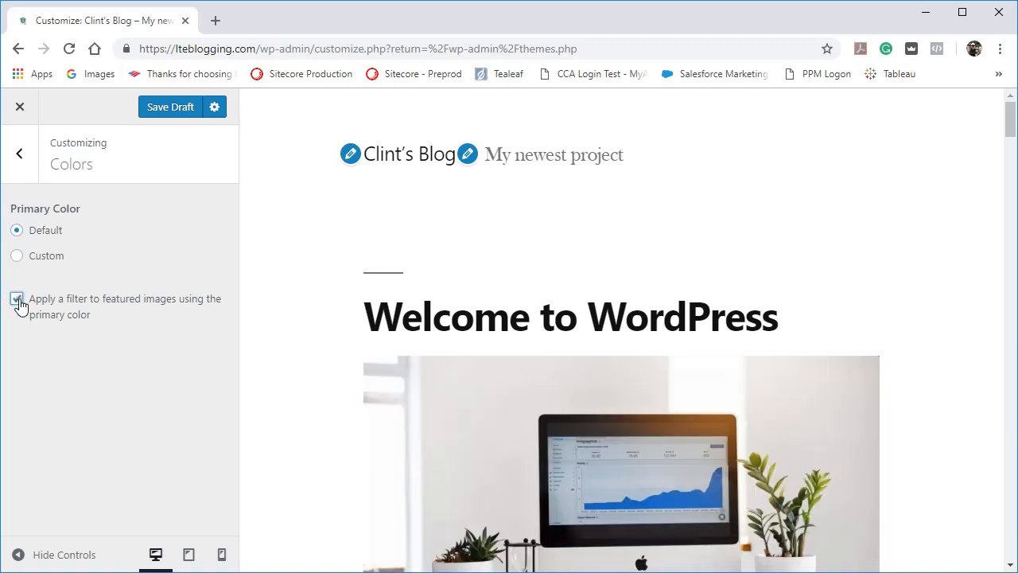
Compare the page with the primary-color filter on featured images on and off, leave it off, and save the draft.
{"action": "left_click", "coordinate": [17, 300]}
{"action": "left_click", "coordinate": [17, 300]}
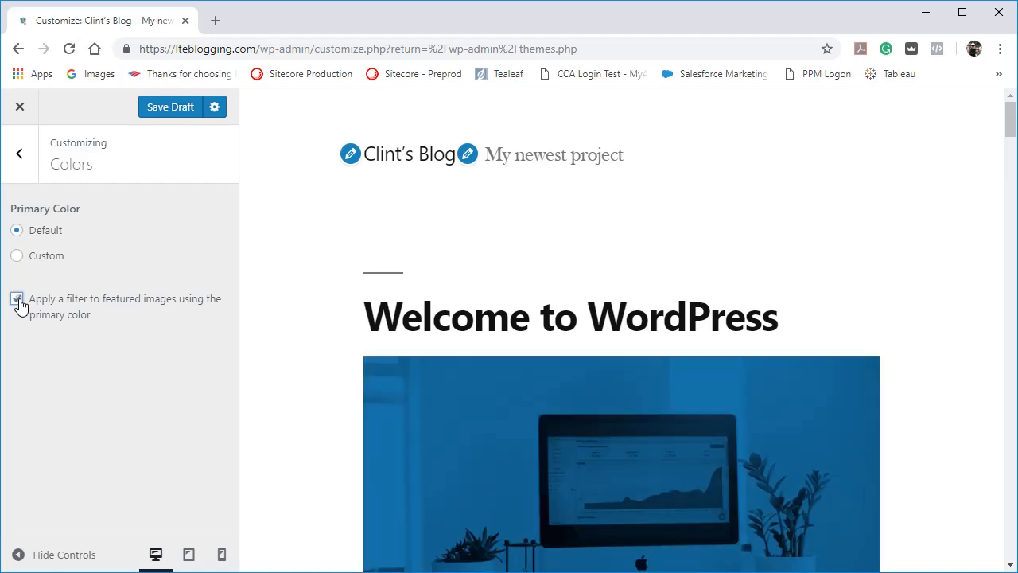
{"action": "left_click", "coordinate": [17, 300]}
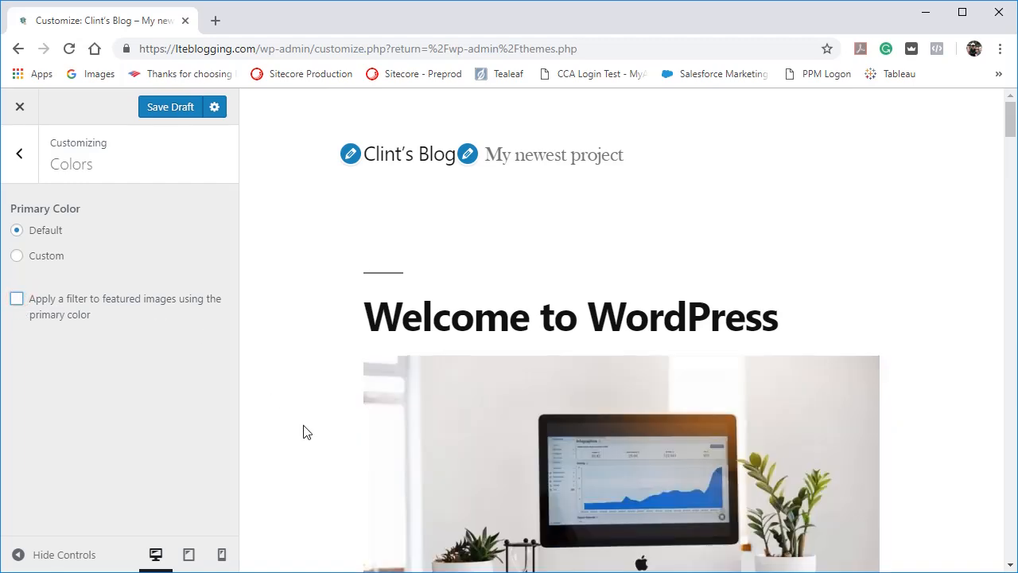
{"action": "scroll", "coordinate": [302, 429], "scroll_direction": "down", "scroll_amount": 3}
{"action": "scroll", "coordinate": [294, 430], "scroll_direction": "up", "scroll_amount": 1}
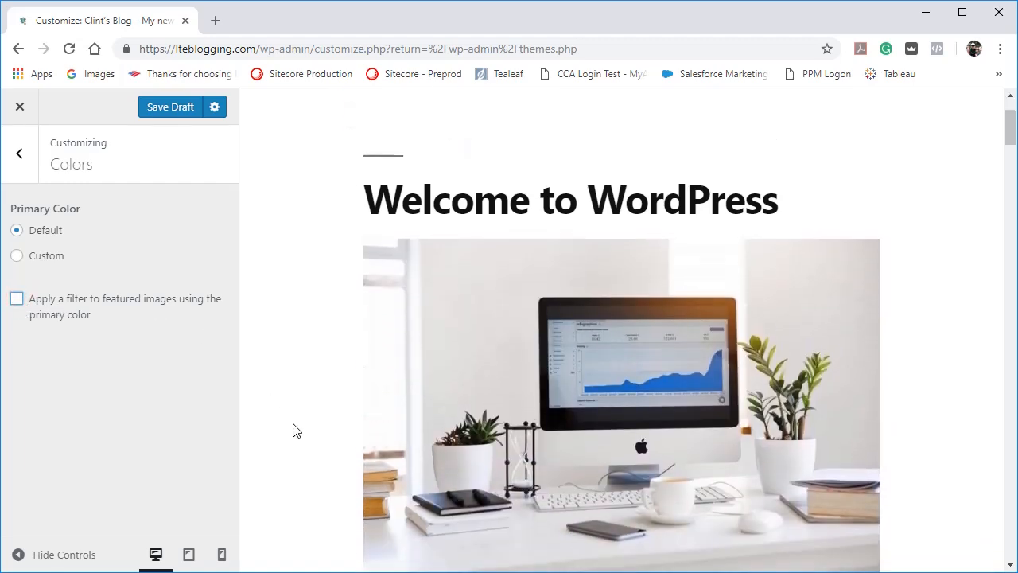
{"action": "left_click", "coordinate": [18, 300]}
{"action": "scroll", "coordinate": [372, 364], "scroll_direction": "down", "scroll_amount": 1}
{"action": "scroll", "coordinate": [376, 368], "scroll_direction": "up", "scroll_amount": 1}
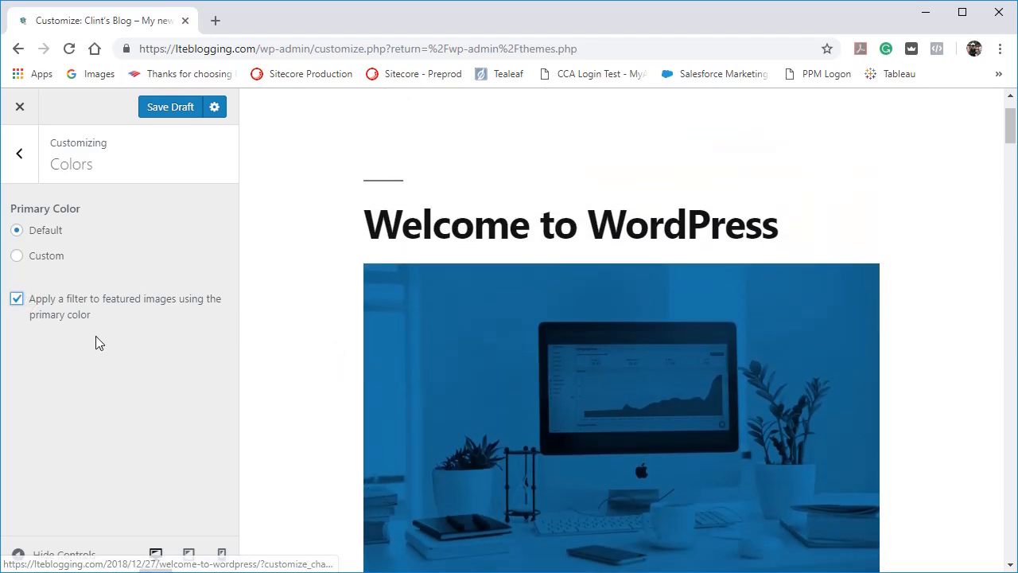
{"action": "left_click", "coordinate": [18, 300]}
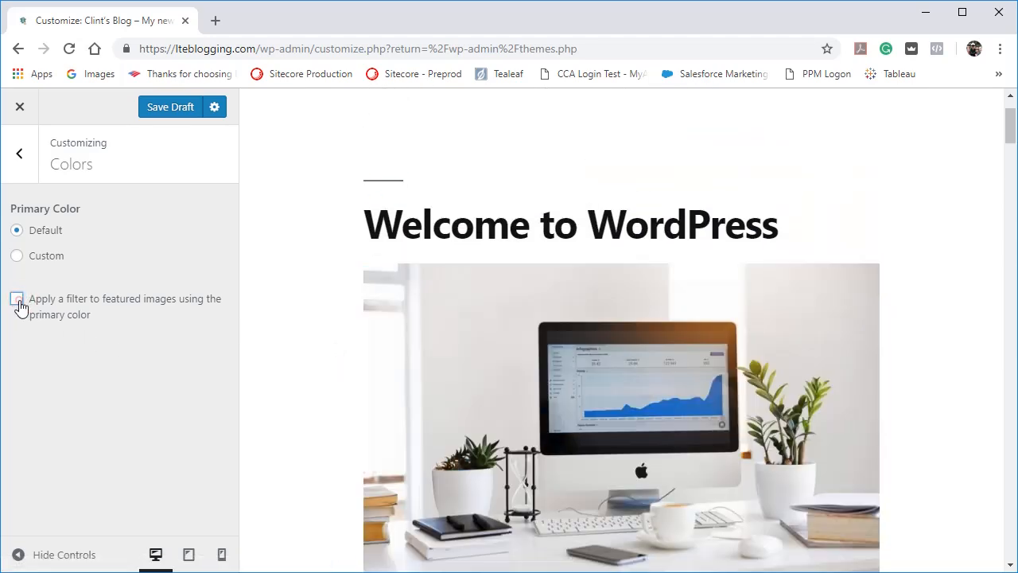
{"action": "left_click", "coordinate": [154, 109]}
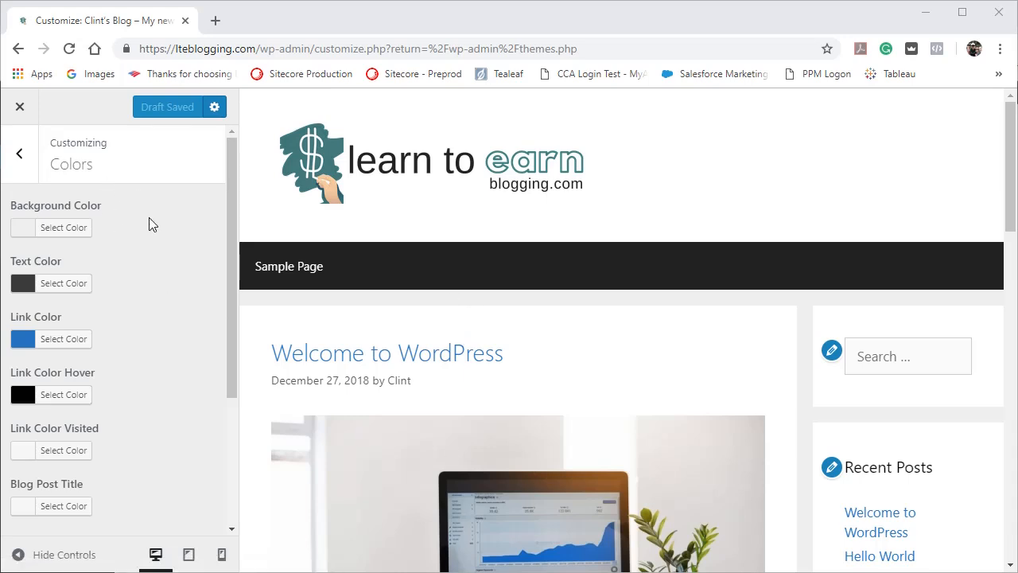
Try a #828282 grey background in the Colors settings and preview the page with the customizer controls hidden, then shown again.
{"action": "scroll", "coordinate": [154, 280], "scroll_direction": "down", "scroll_amount": 3}
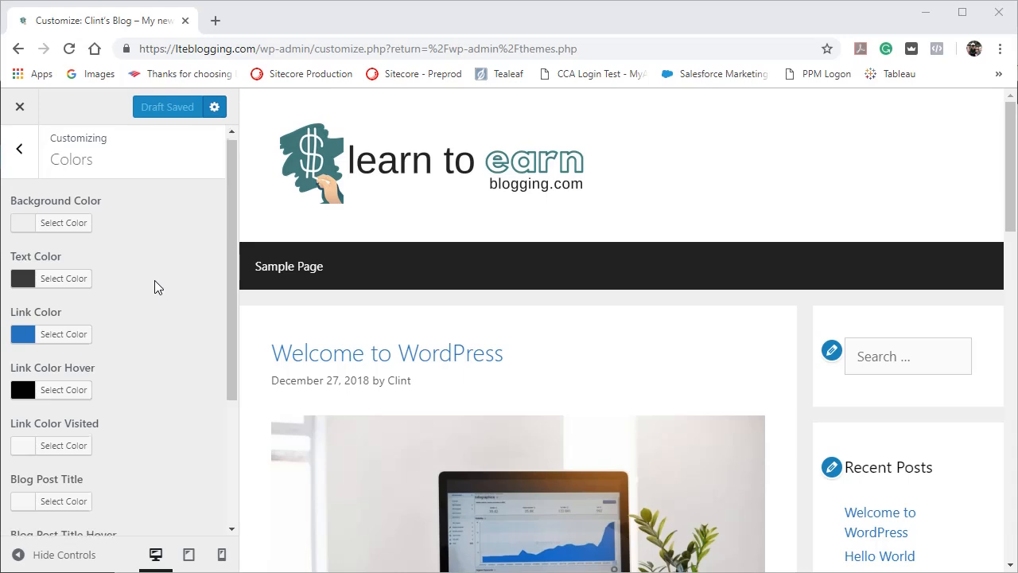
{"action": "scroll", "coordinate": [154, 280], "scroll_direction": "up", "scroll_amount": 3}
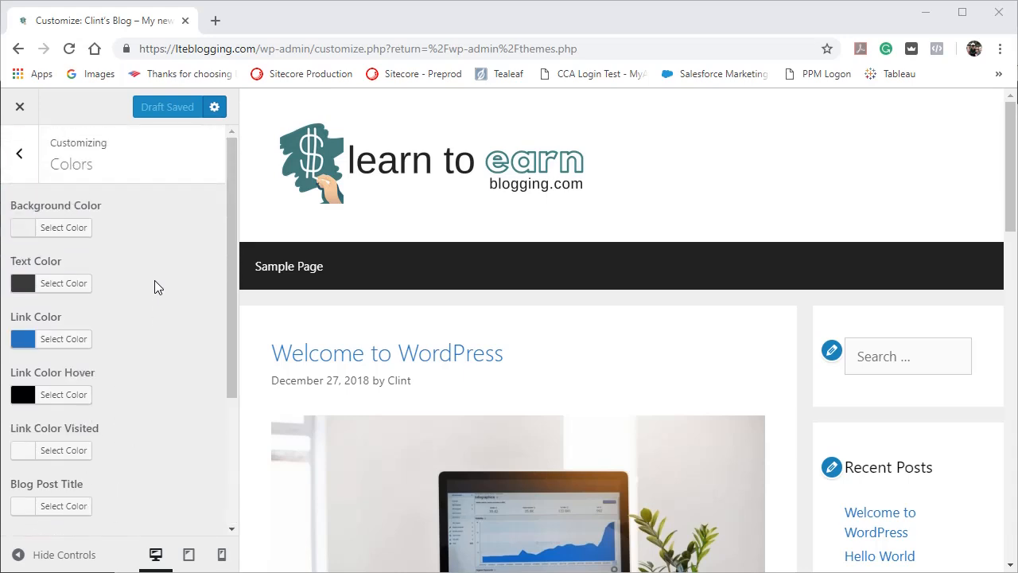
{"action": "left_click", "coordinate": [67, 228]}
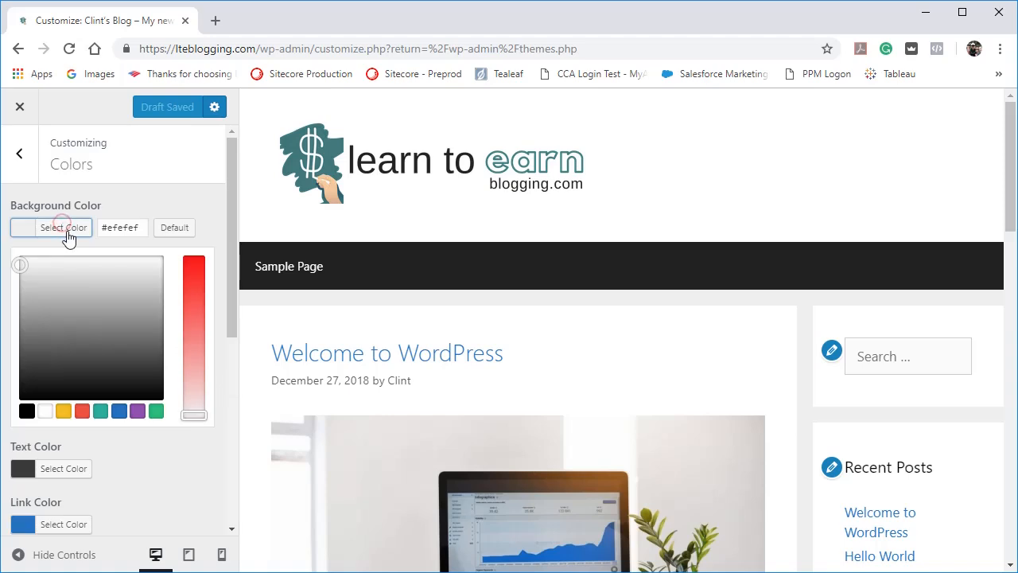
{"action": "left_click_drag", "start_coordinate": [24, 265], "coordinate": [76, 327]}
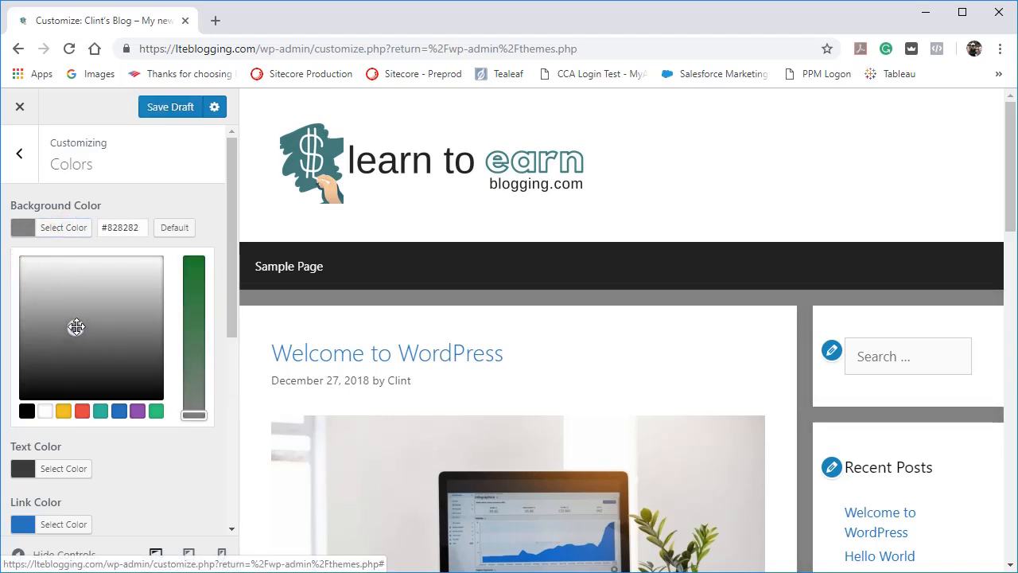
{"action": "left_click", "coordinate": [54, 557]}
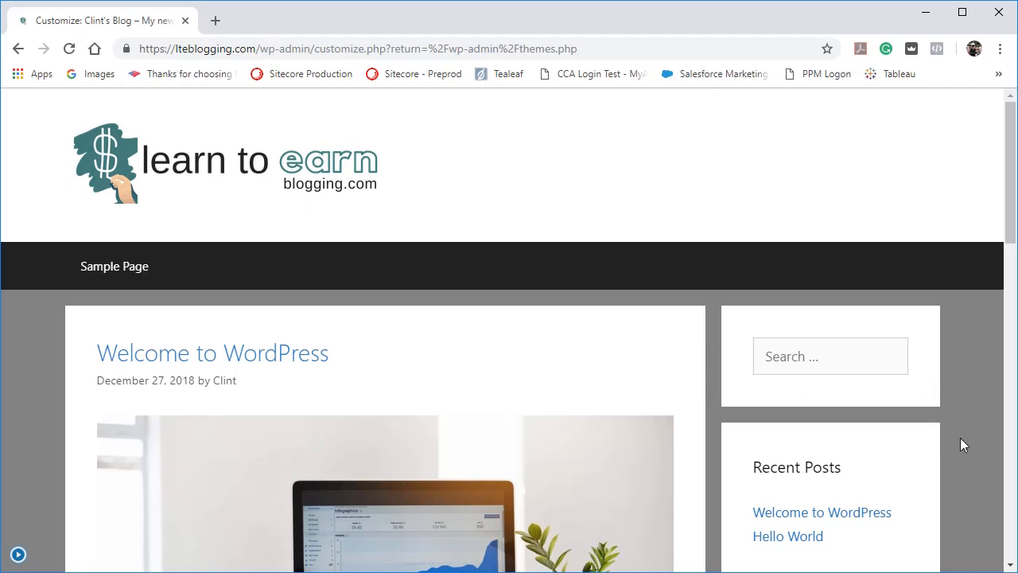
{"action": "left_click", "coordinate": [19, 554]}
Try a darker #2d2d2d background color, followed by the green and purple preset swatches.
{"action": "left_click", "coordinate": [65, 231]}
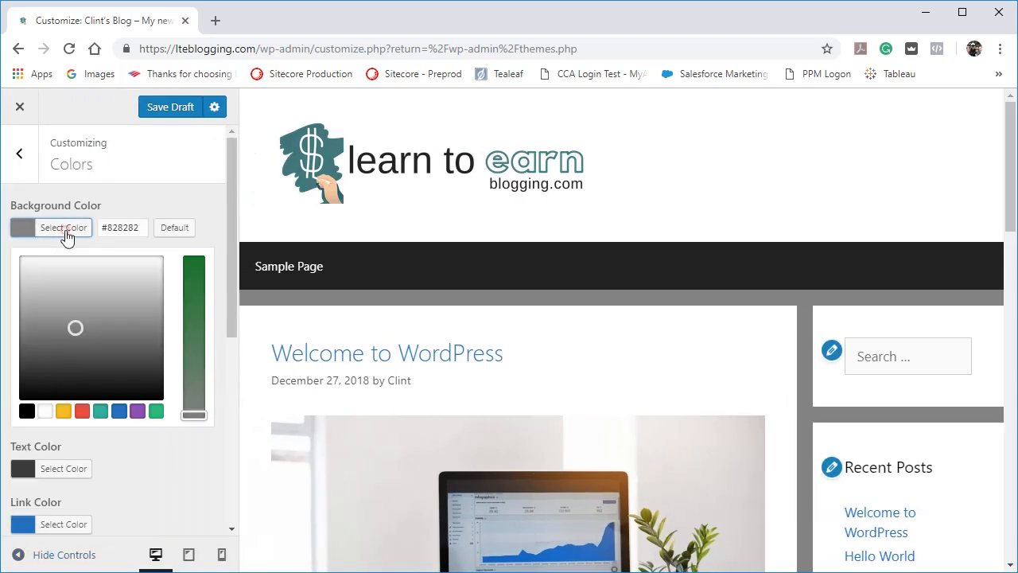
{"action": "left_click_drag", "start_coordinate": [75, 325], "coordinate": [87, 371]}
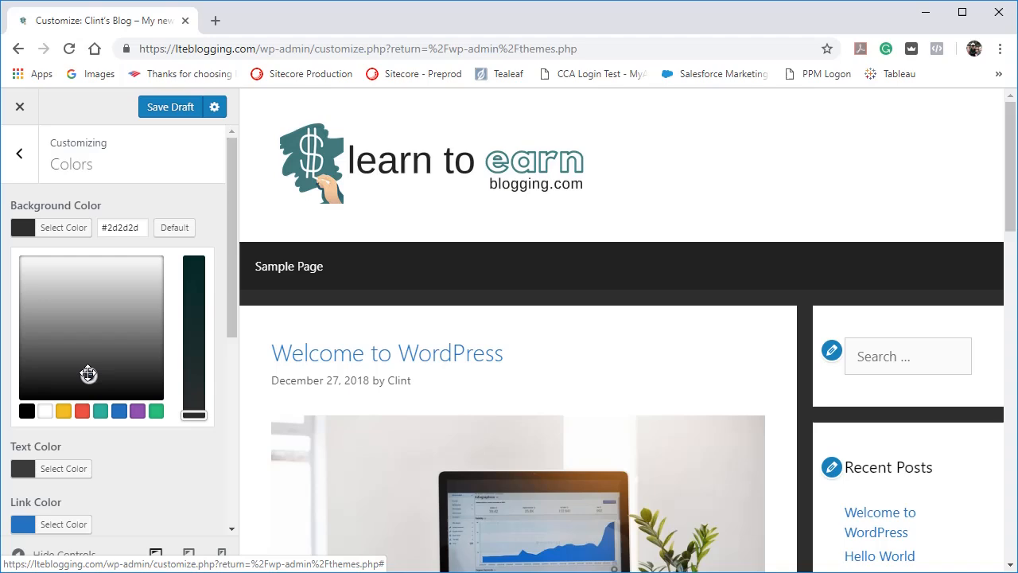
{"action": "left_click", "coordinate": [156, 410]}
{"action": "left_click", "coordinate": [138, 410]}
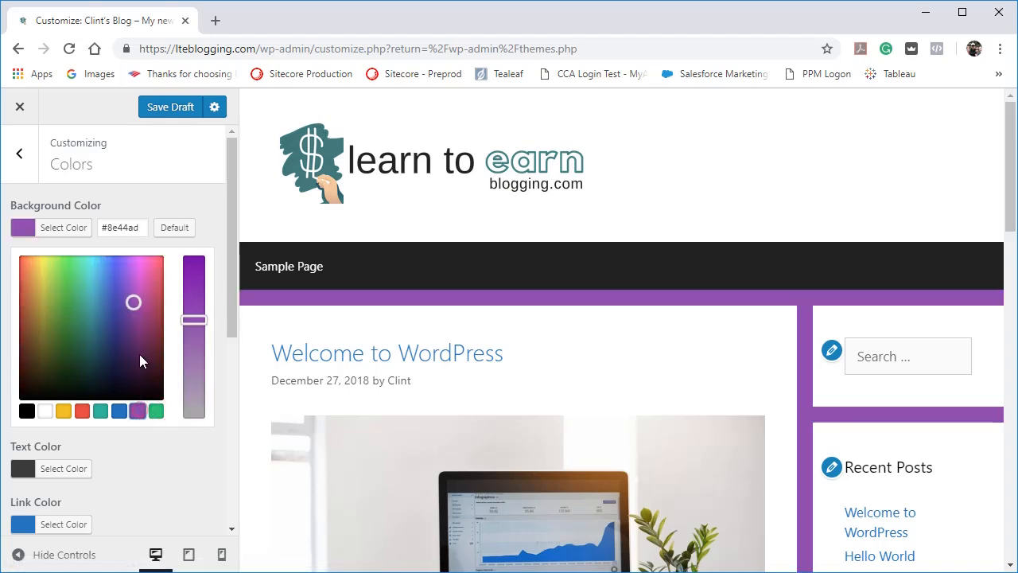
Try the background color with the hex values #ffffff and #000000.
{"action": "double_click", "coordinate": [124, 226]}
{"action": "type", "text": "fffff"}
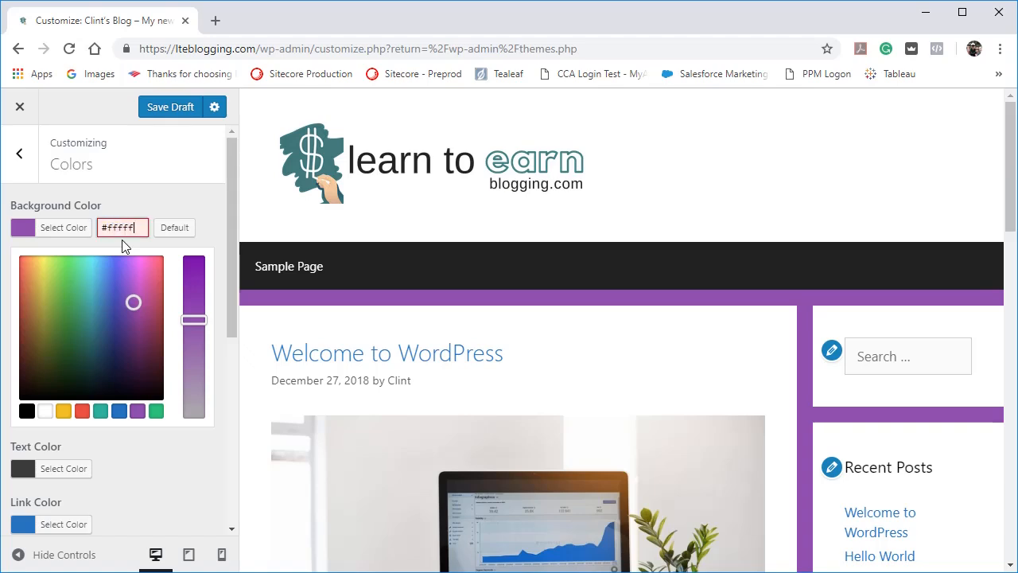
{"action": "type", "text": "f"}
{"action": "type", "text": "f"}
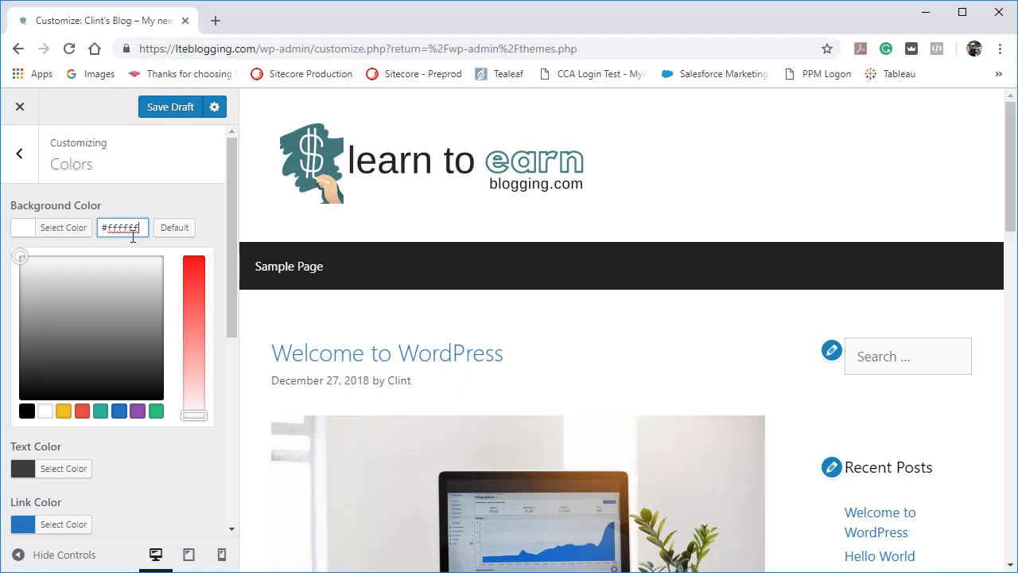
{"action": "double_click", "coordinate": [129, 226]}
{"action": "type", "text": "000000"}
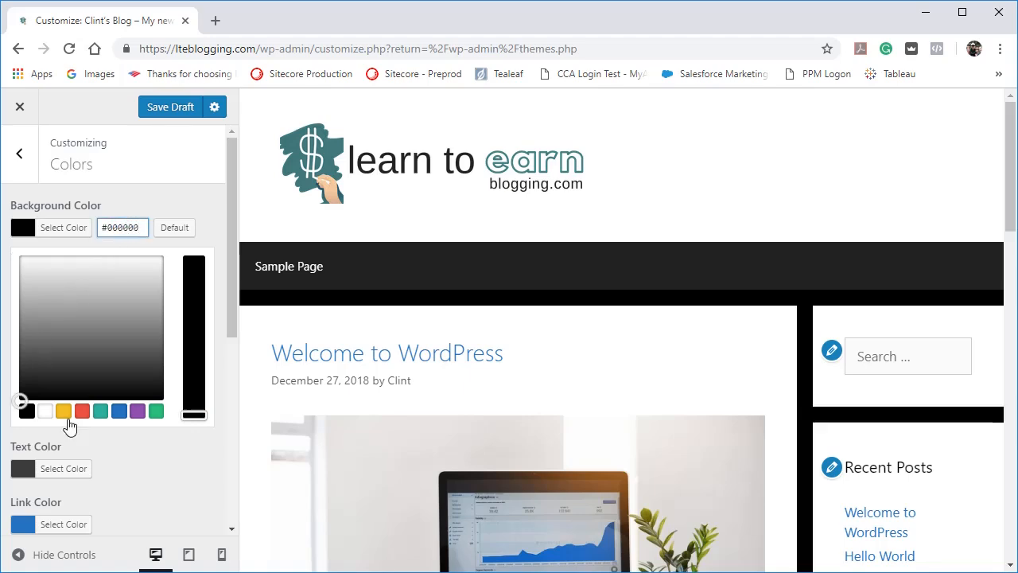
Try a light grey #e5e5e5 background, restore the default background color, and collapse its color picker.
{"action": "left_click_drag", "start_coordinate": [22, 402], "coordinate": [20, 270]}
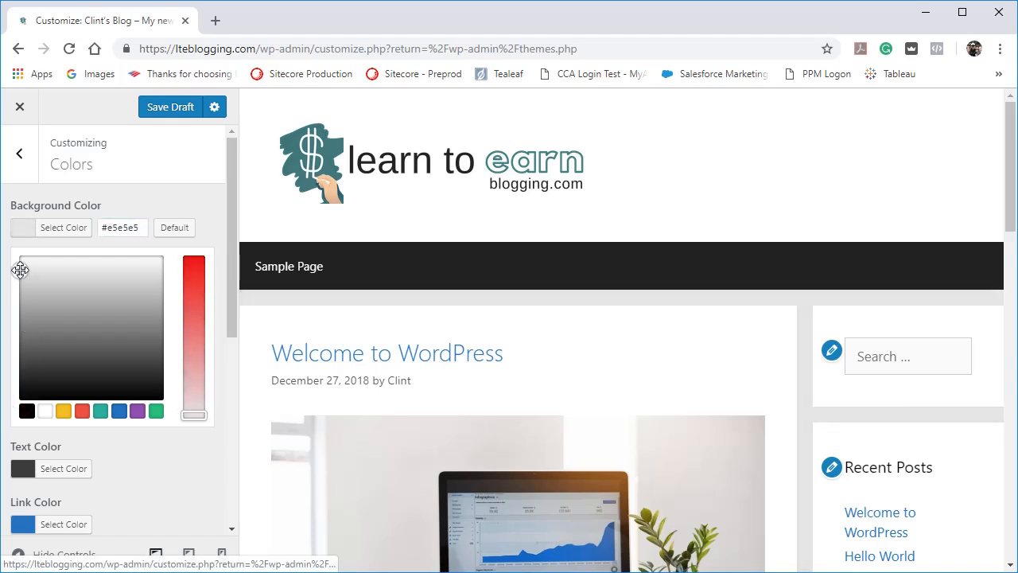
{"action": "left_click", "coordinate": [179, 225]}
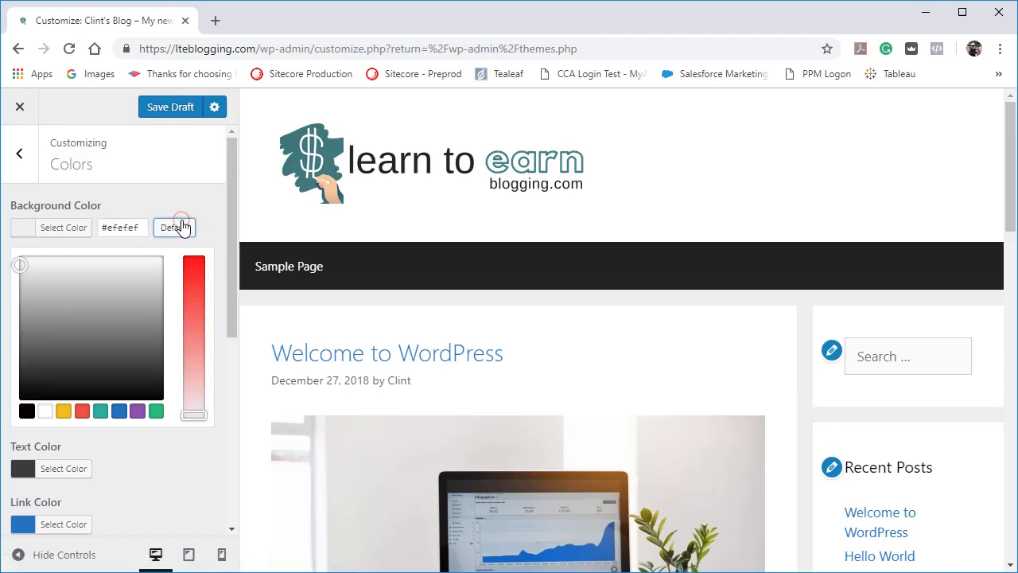
{"action": "left_click", "coordinate": [78, 229]}
{"action": "left_click", "coordinate": [71, 235]}
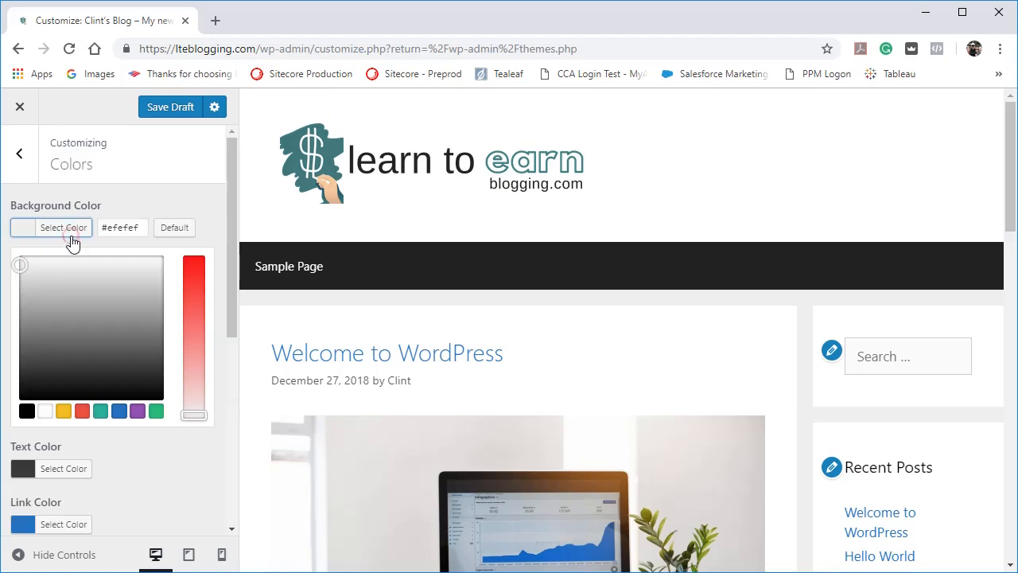
{"action": "left_click", "coordinate": [70, 234]}
{"action": "left_click", "coordinate": [70, 232]}
{"action": "left_click", "coordinate": [70, 232]}
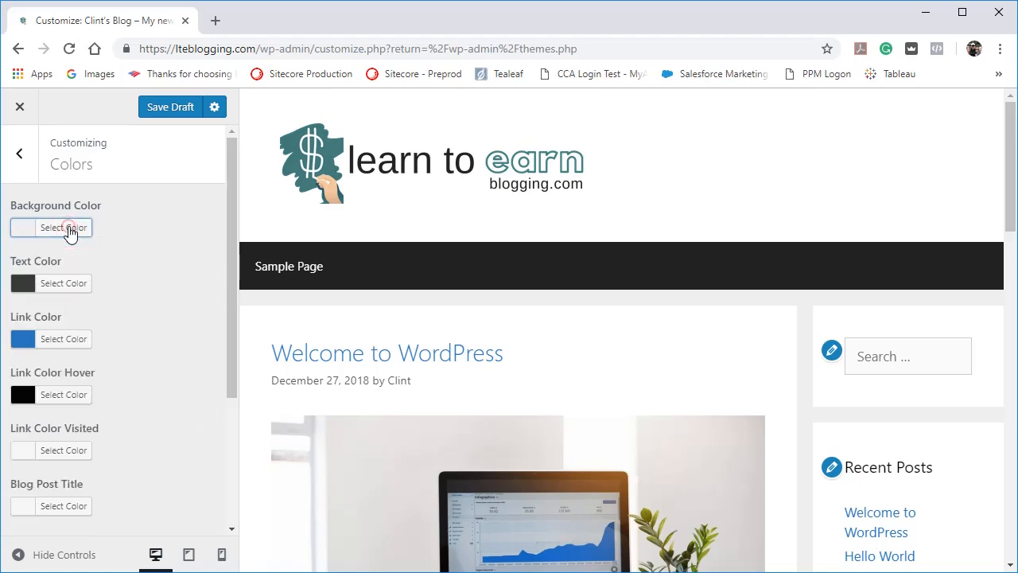
{"action": "left_click", "coordinate": [70, 231]}
{"action": "left_click", "coordinate": [70, 231]}
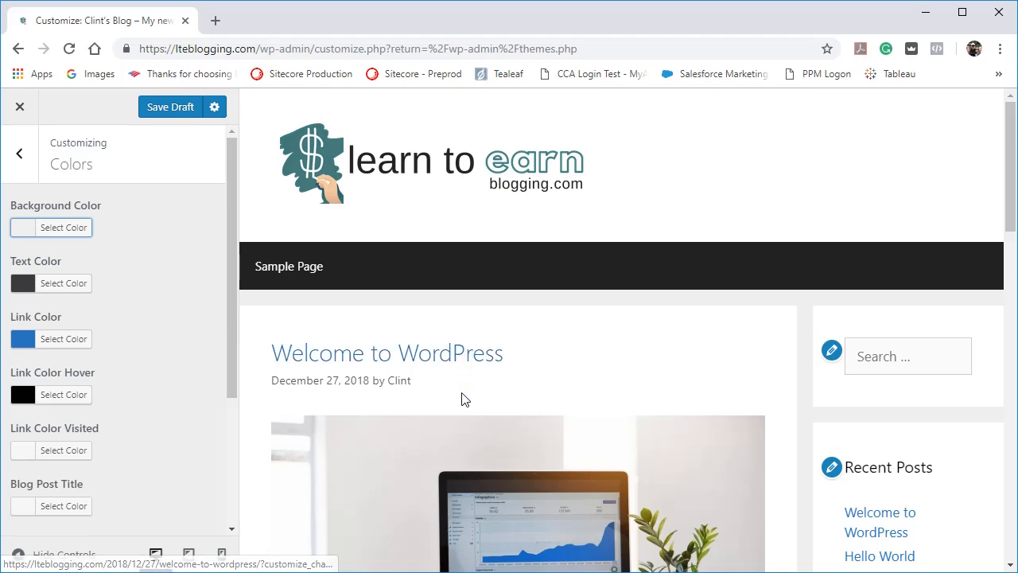
Change Link Color Hover to a dark blue, starting from the blue preset swatch.
{"action": "left_click", "coordinate": [75, 394]}
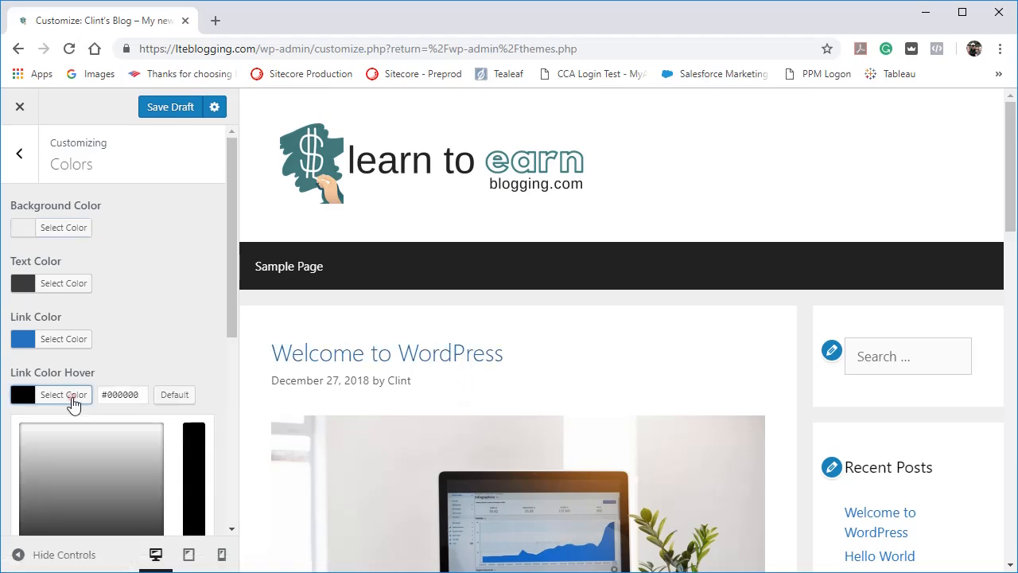
{"action": "scroll", "coordinate": [154, 328], "scroll_direction": "down", "scroll_amount": 1}
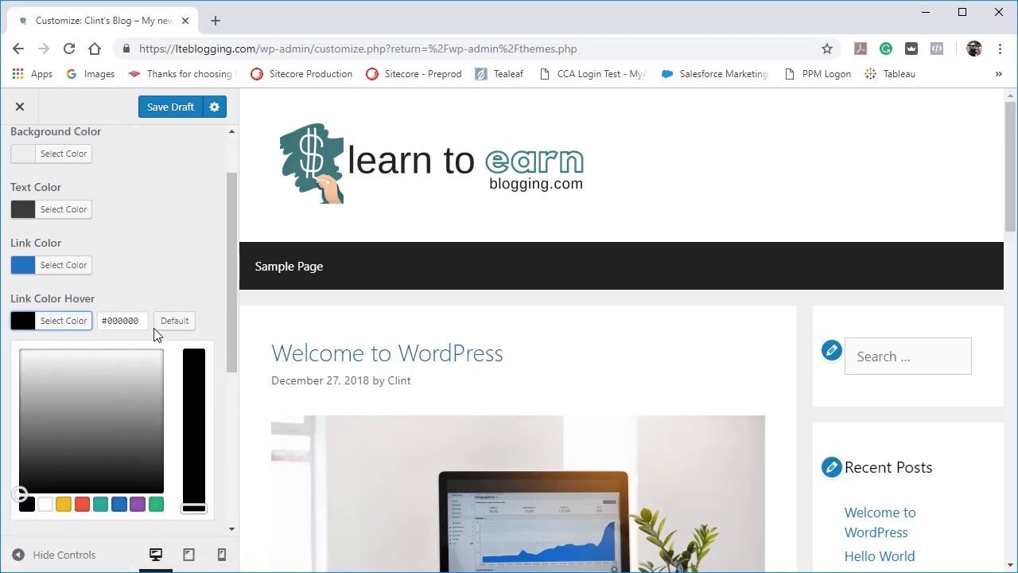
{"action": "left_click", "coordinate": [118, 504]}
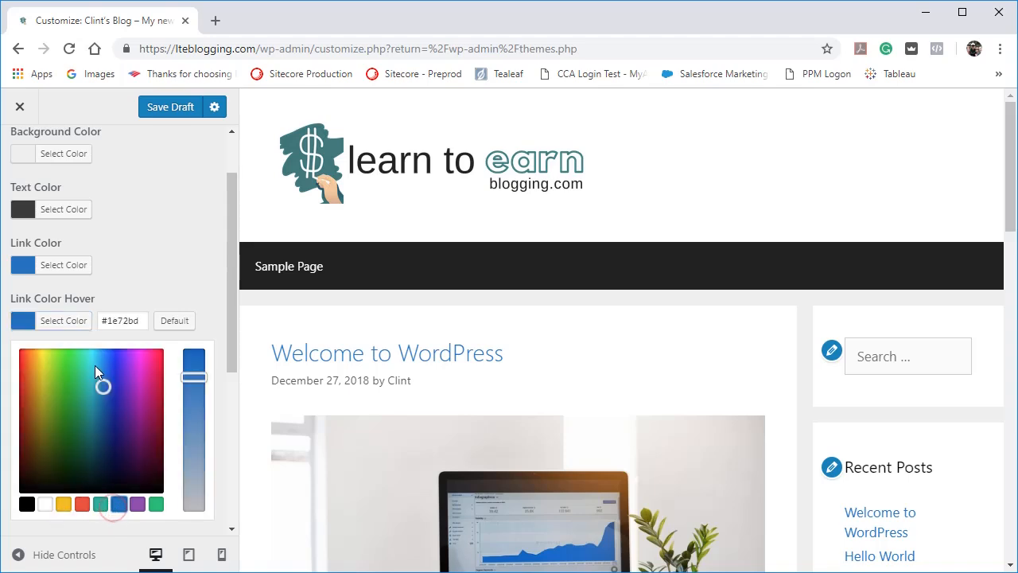
{"action": "left_click_drag", "start_coordinate": [103, 386], "coordinate": [116, 394]}
Set Link Color to the lighter blue #218cd3 and close its color picker.
{"action": "left_click", "coordinate": [62, 263]}
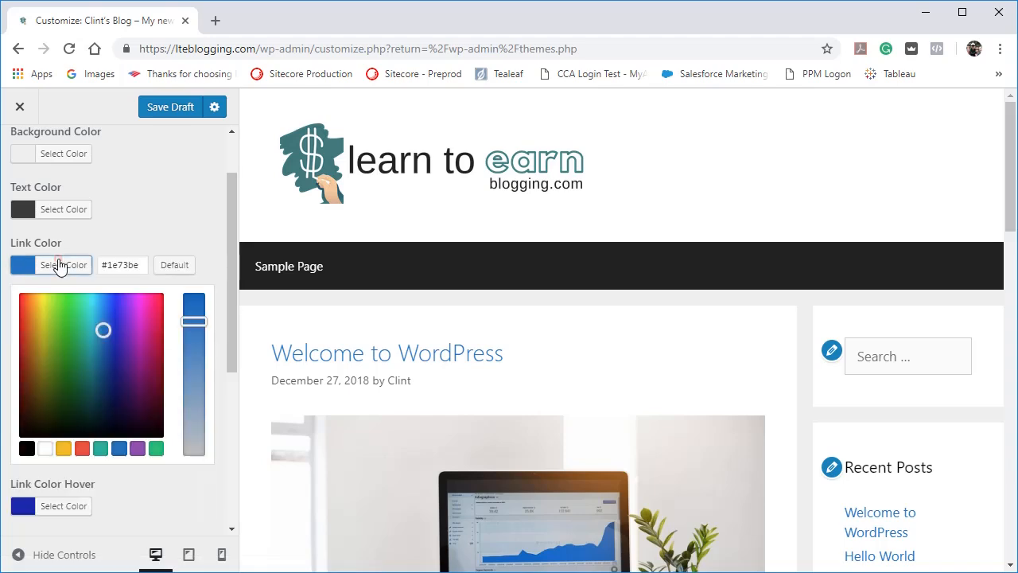
{"action": "left_click_drag", "start_coordinate": [102, 324], "coordinate": [101, 319]}
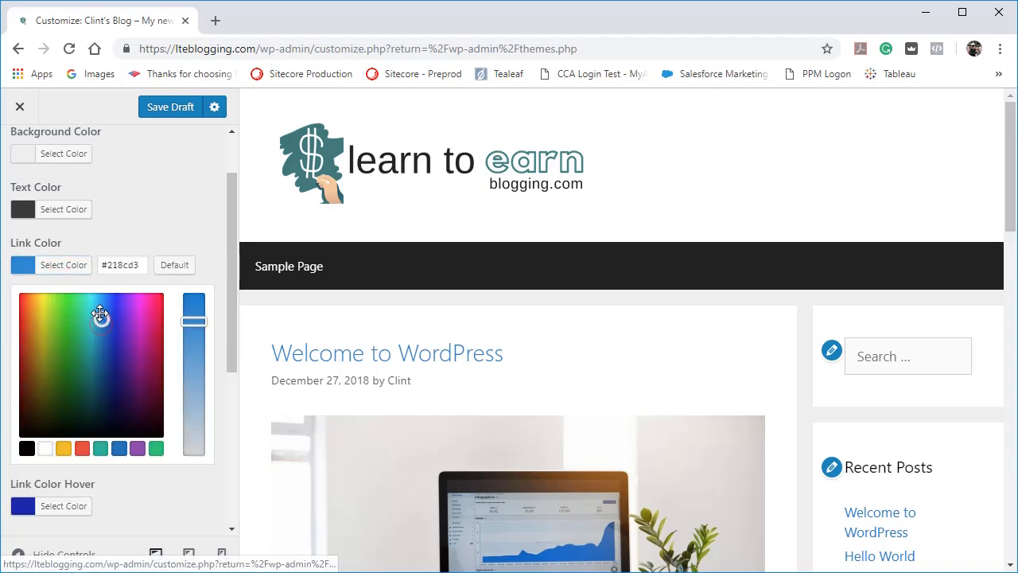
{"action": "left_click", "coordinate": [136, 233]}
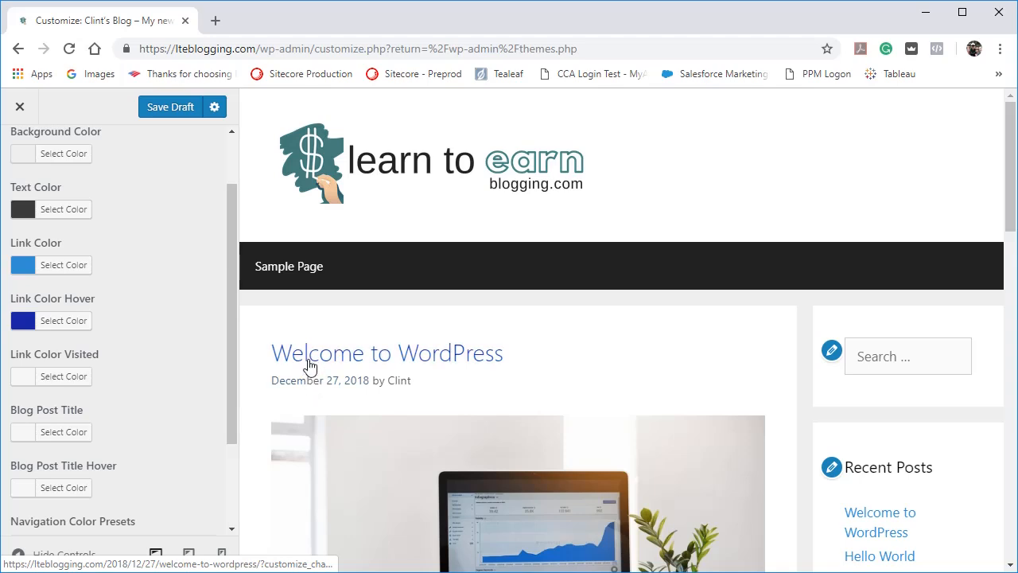
Examine the remaining color options, from Link Color Visited and Blog Post Title down to Navigation Color Presets.
{"action": "scroll", "coordinate": [148, 357], "scroll_direction": "down", "scroll_amount": 1}
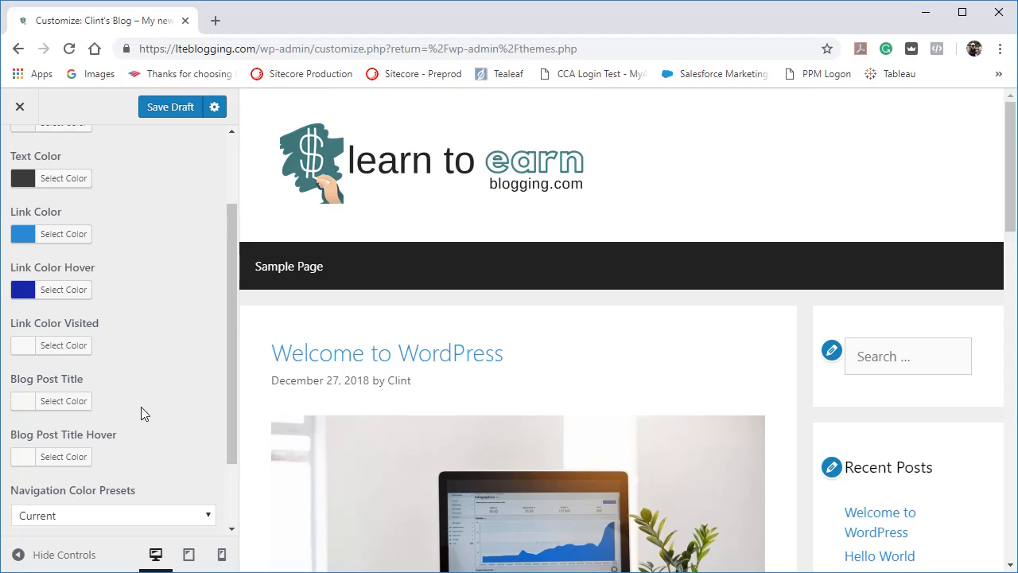
{"action": "scroll", "coordinate": [146, 425], "scroll_direction": "down", "scroll_amount": 3}
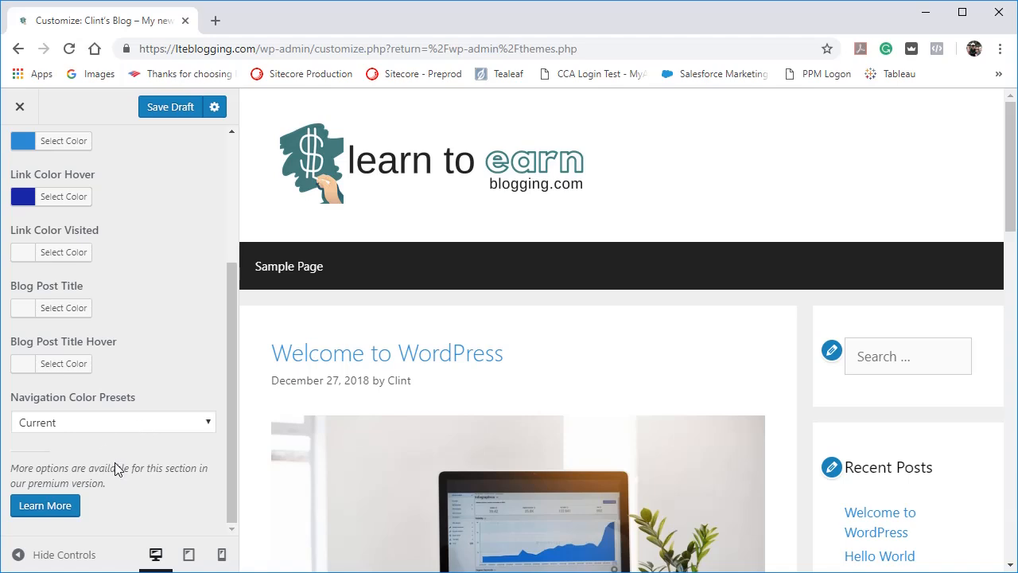
{"action": "scroll", "coordinate": [112, 334], "scroll_direction": "up", "scroll_amount": 6}
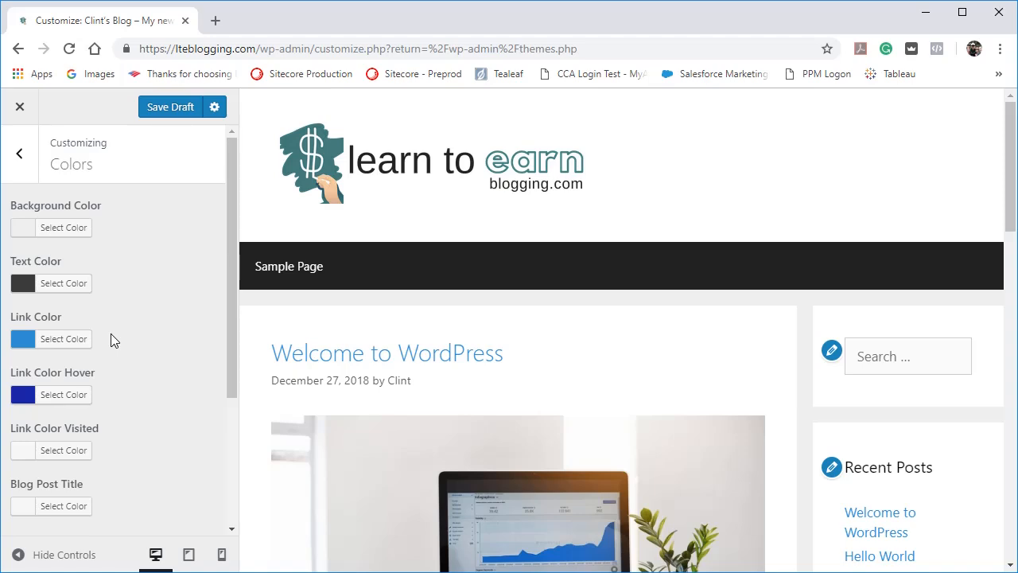
{"action": "scroll", "coordinate": [158, 389], "scroll_direction": "down", "scroll_amount": 3}
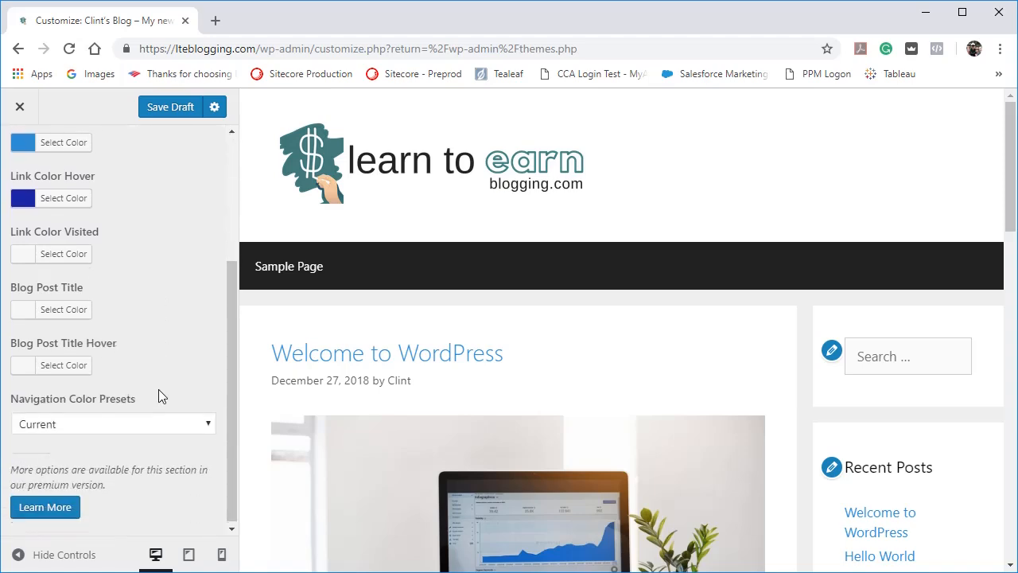
{"action": "scroll", "coordinate": [158, 389], "scroll_direction": "up", "scroll_amount": 3}
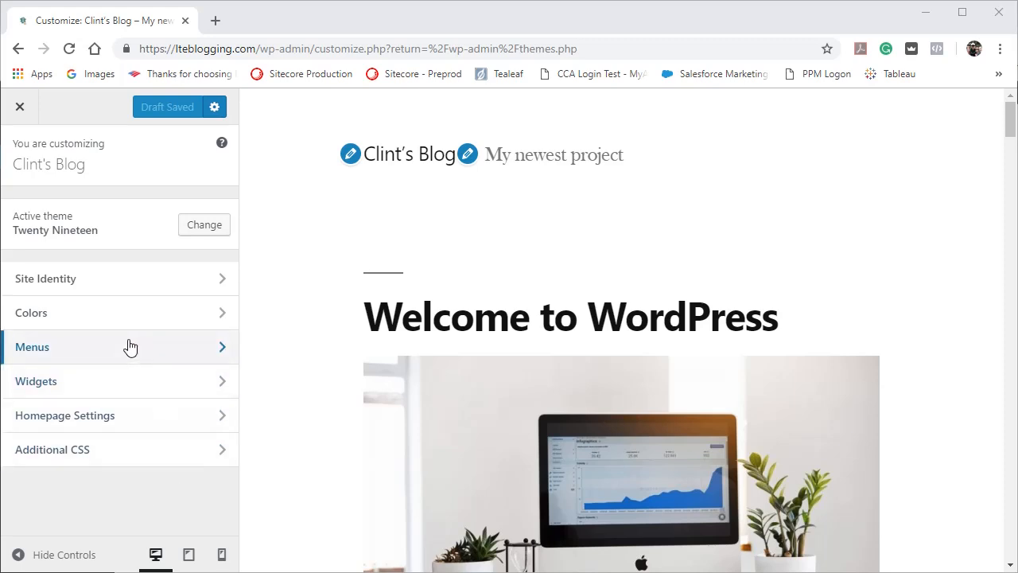
Start creating a new menu in the Menus settings, ready to enter its name.
{"action": "left_click", "coordinate": [60, 355]}
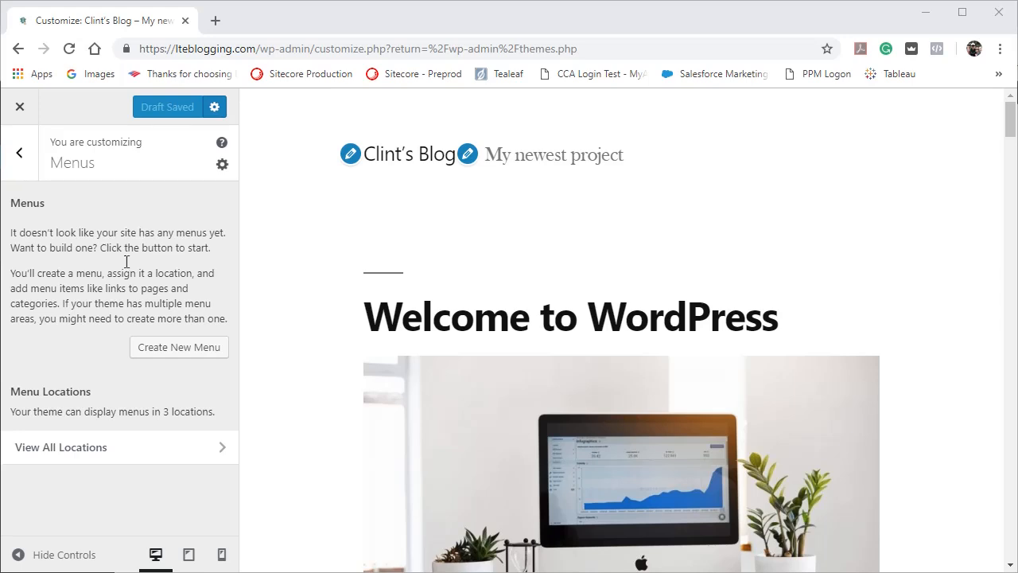
{"action": "left_click", "coordinate": [174, 350]}
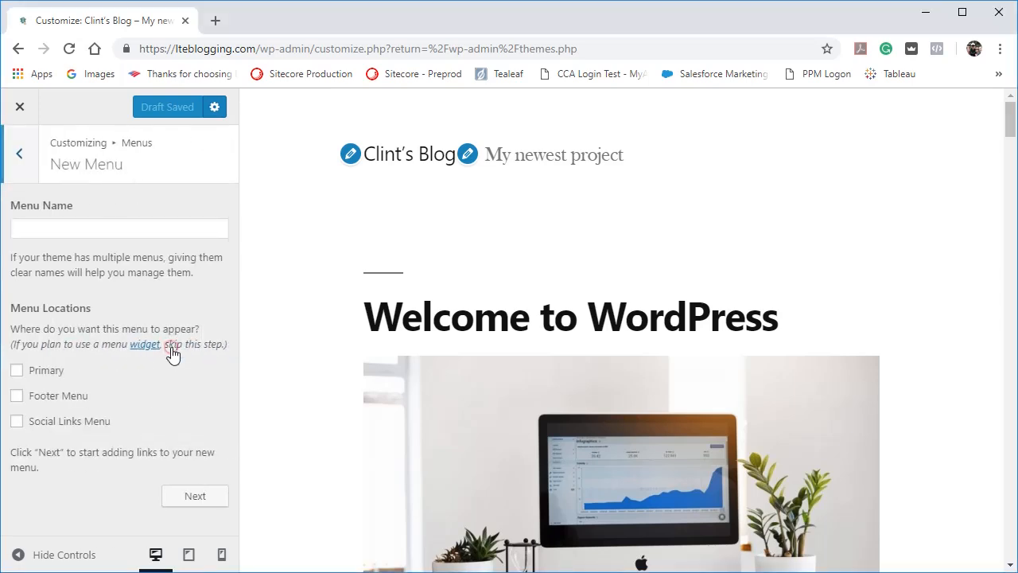
{"action": "left_click", "coordinate": [143, 236]}
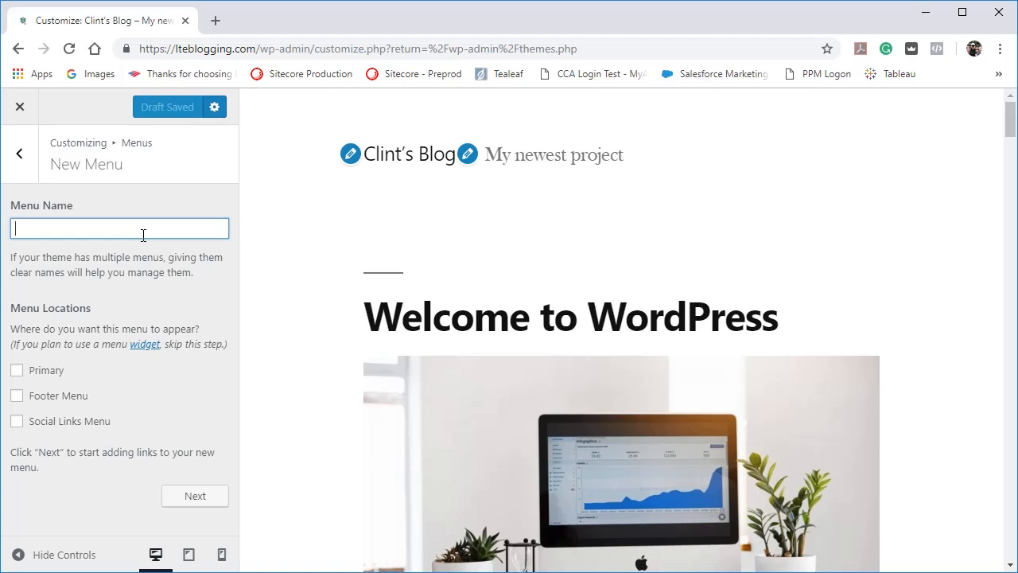
Try Main Menu, Navigation and Categories as names for the new menu, clearing each one.
{"action": "type", "text": "Main Menu"}
{"action": "key", "text": "BackSpace"}
{"action": "key", "text": "BackSpace"}
{"action": "key", "text": "BackSpace"}
{"action": "key", "text": "BackSpace"}
{"action": "type", "text": "Navigation"}
{"action": "key", "text": "BackSpace"}
{"action": "key", "text": "BackSpace"}
{"action": "key", "text": "BackSpace"}
{"action": "key", "text": "BackSpace"}
{"action": "key", "text": "BackSpace"}
{"action": "key", "text": "BackSpace"}
{"action": "key", "text": "BackSpace"}
{"action": "key", "text": "BackSpace"}
{"action": "key", "text": "BackSpace"}
{"action": "key", "text": "BackSpace"}
{"action": "key", "text": "BackSpace"}
{"action": "key", "text": "BackSpace"}
{"action": "key", "text": "BackSpace"}
{"action": "key", "text": "BackSpace"}
{"action": "key", "text": "BackSpace"}
{"action": "type", "text": "Categories"}
{"action": "key", "text": "BackSpace"}
{"action": "key", "text": "BackSpace"}
{"action": "key", "text": "BackSpace"}
{"action": "key", "text": "BackSpace"}
{"action": "key", "text": "BackSpace"}
{"action": "key", "text": "BackSpace"}
{"action": "key", "text": "BackSpace"}
{"action": "key", "text": "BackSpace"}
{"action": "key", "text": "BackSpace"}
Name the menu Main Menu, assign it to the Primary and Footer Menu locations, and continue to adding links.
{"action": "type", "text": "Main Menu"}
{"action": "left_click", "coordinate": [18, 371]}
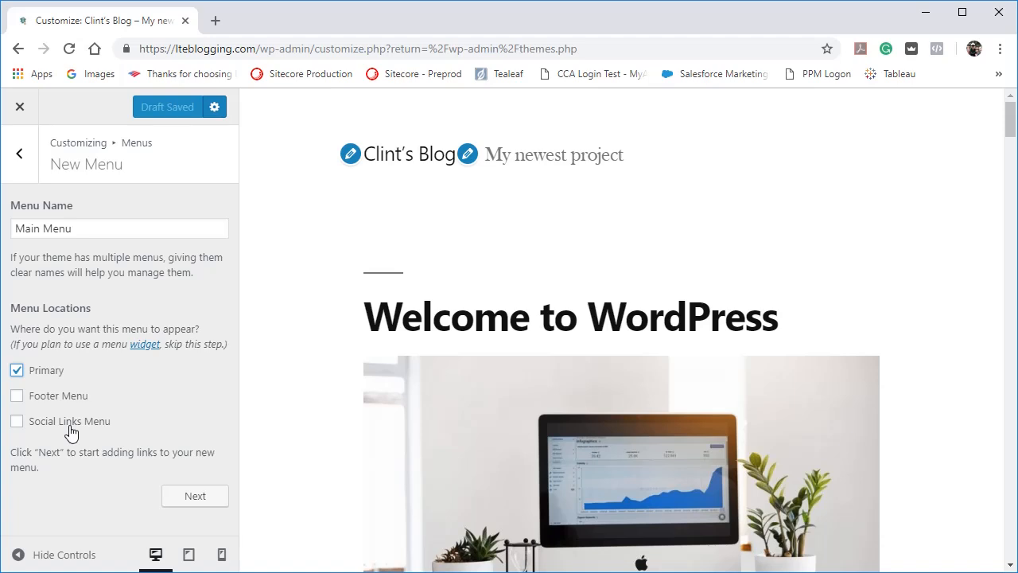
{"action": "left_click", "coordinate": [20, 398]}
{"action": "left_click", "coordinate": [195, 496]}
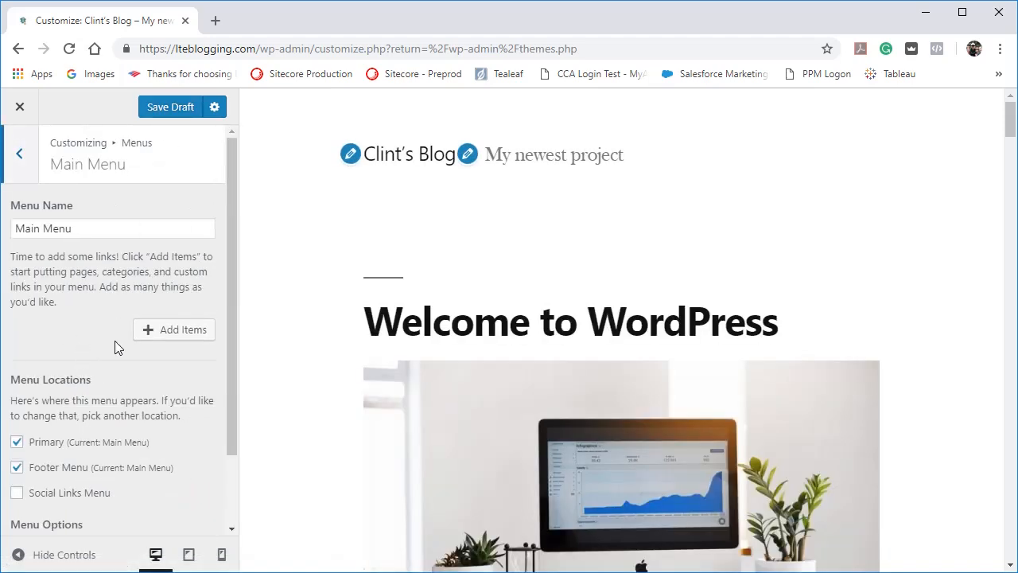
Add the Sample Page and Home items to Main Menu and place Home above Sample Page.
{"action": "left_click", "coordinate": [160, 335]}
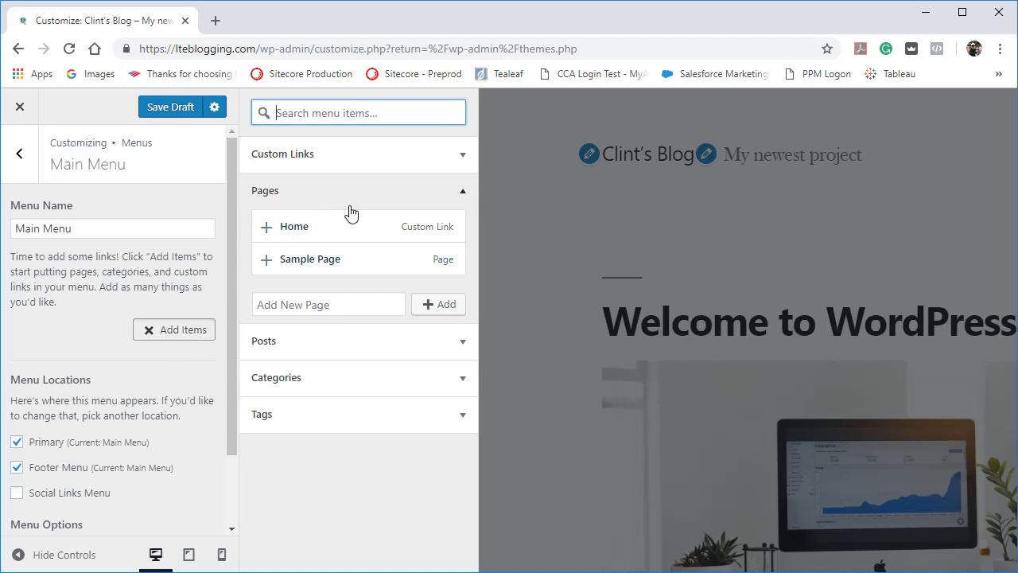
{"action": "left_click", "coordinate": [346, 265]}
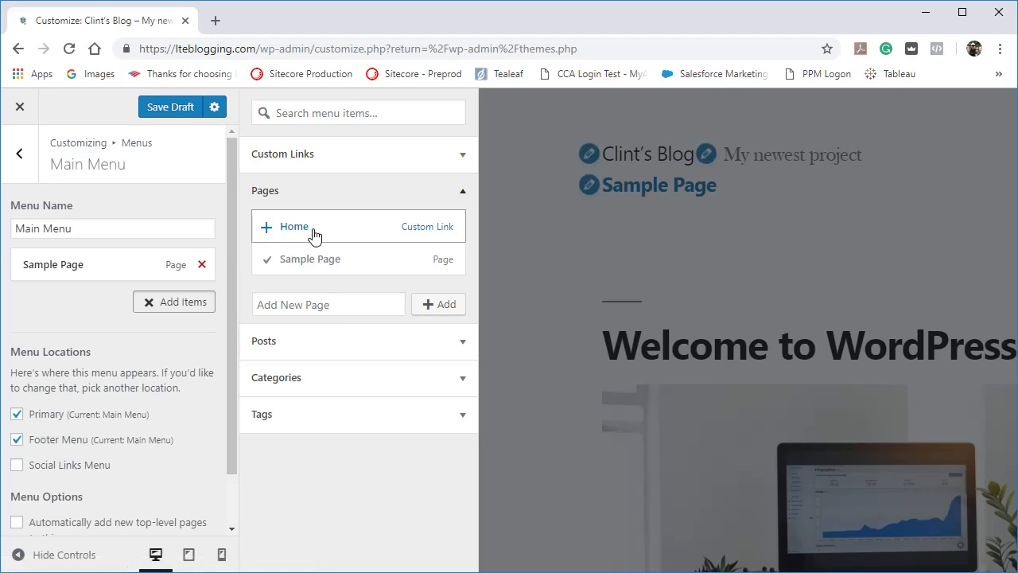
{"action": "left_click", "coordinate": [314, 234]}
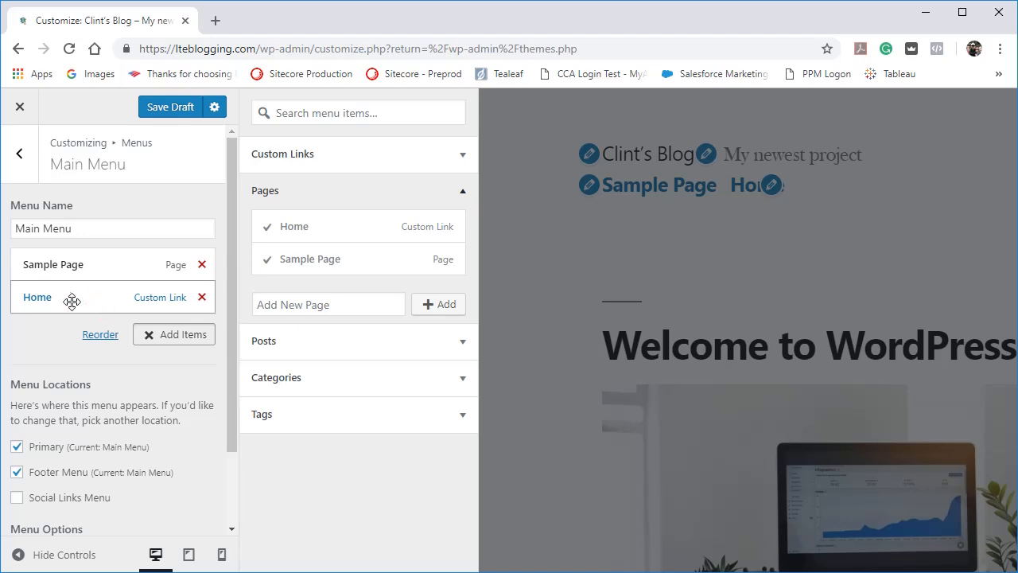
{"action": "left_click_drag", "start_coordinate": [78, 302], "coordinate": [76, 263]}
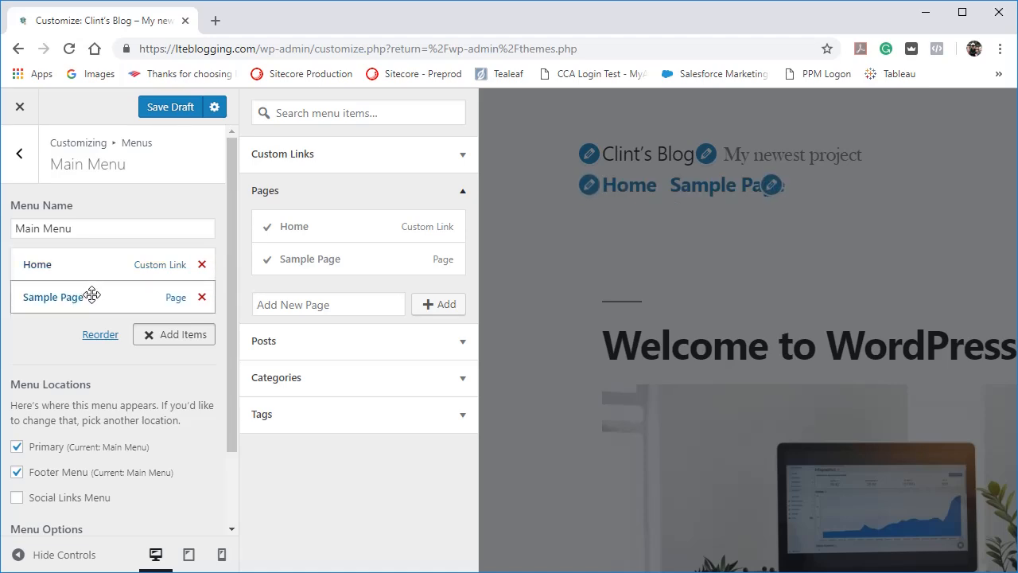
{"action": "mouse_move", "coordinate": [90, 291]}
{"action": "left_mouse_down"}
{"action": "mouse_move", "coordinate": [91, 262]}
{"action": "mouse_move", "coordinate": [91, 295]}
{"action": "left_mouse_up"}
Try the Reorder mode by moving Home below Sample Page and back up, and finish reordering.
{"action": "left_click", "coordinate": [96, 335]}
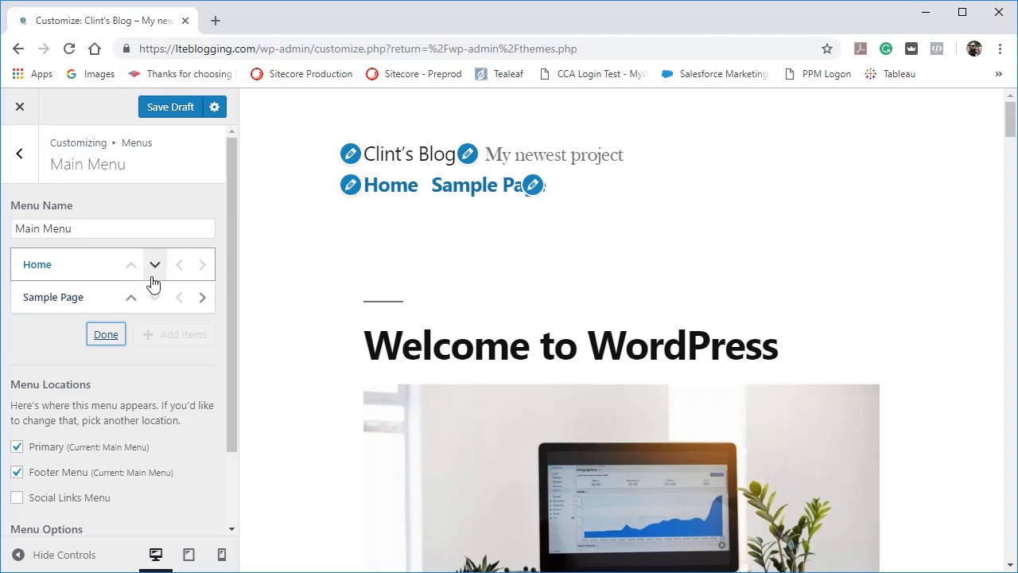
{"action": "left_click", "coordinate": [154, 267]}
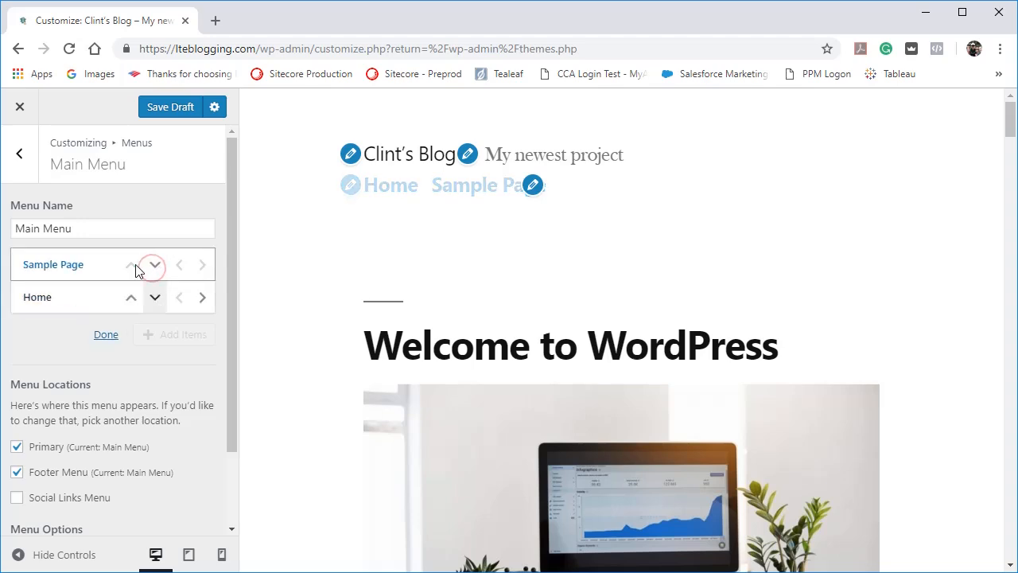
{"action": "left_click", "coordinate": [131, 297]}
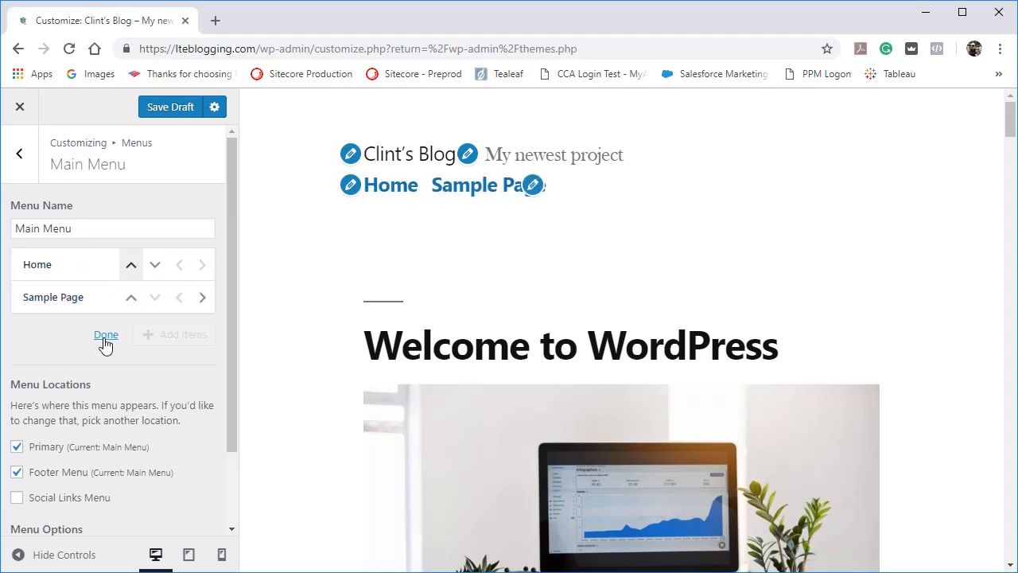
{"action": "left_click", "coordinate": [106, 337]}
Add the Hello World post to Main Menu and close the list of available items.
{"action": "left_click", "coordinate": [145, 335]}
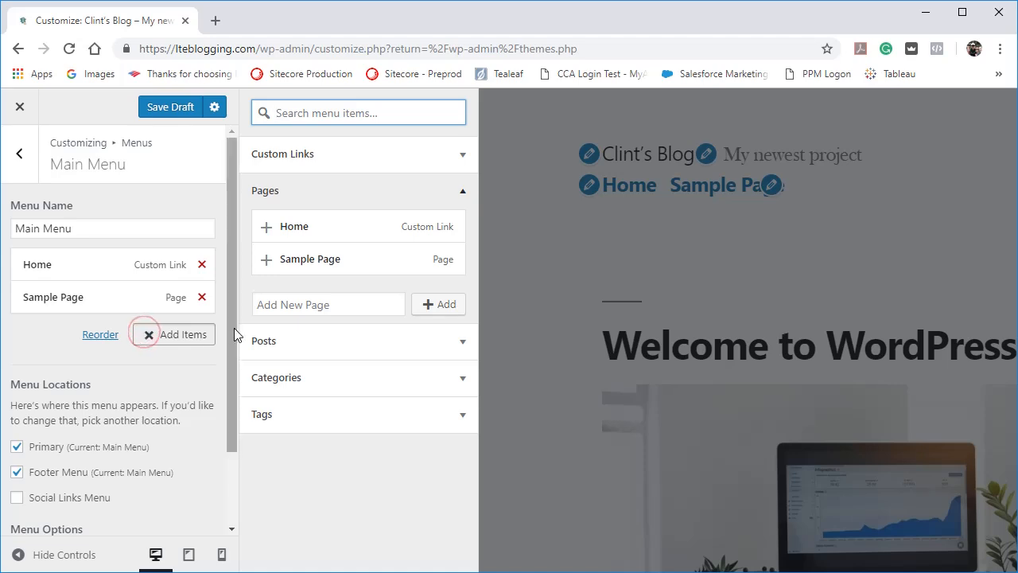
{"action": "left_click", "coordinate": [459, 344]}
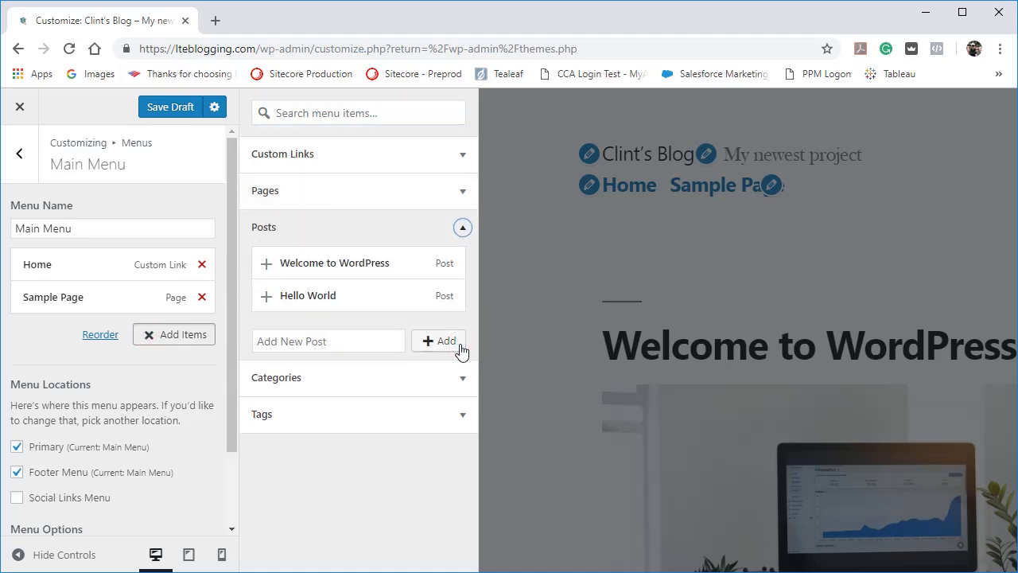
{"action": "left_click", "coordinate": [323, 303]}
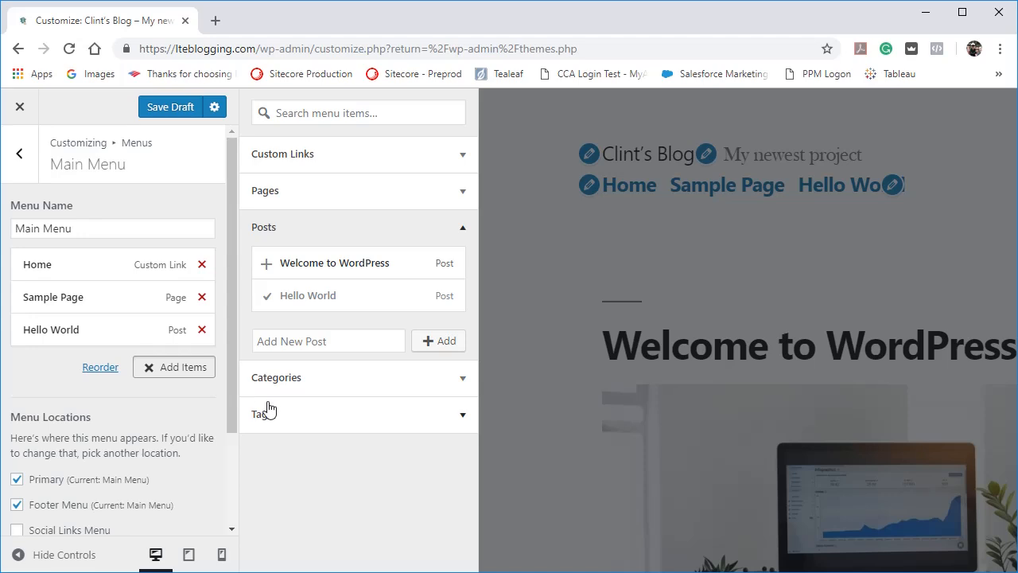
{"action": "left_click", "coordinate": [171, 370]}
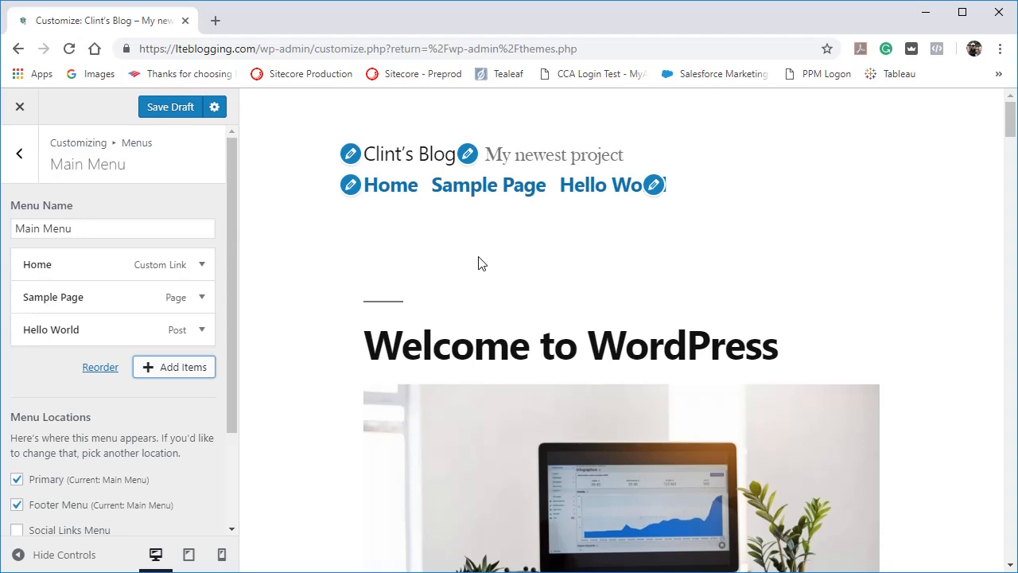
Check the Sample Page, Hello World and Home menu links in the site preview.
{"action": "left_click", "coordinate": [474, 198]}
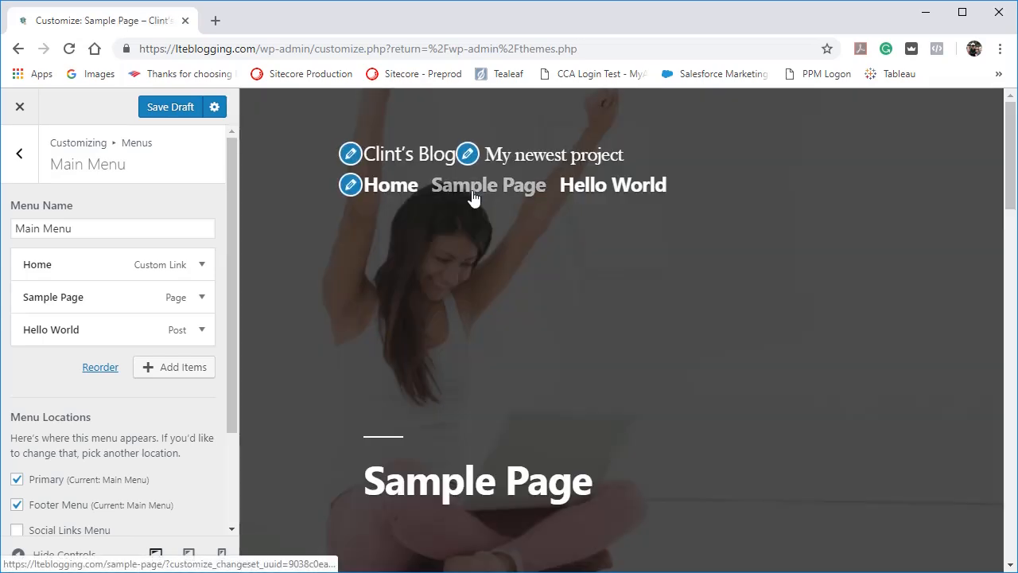
{"action": "left_click", "coordinate": [617, 183]}
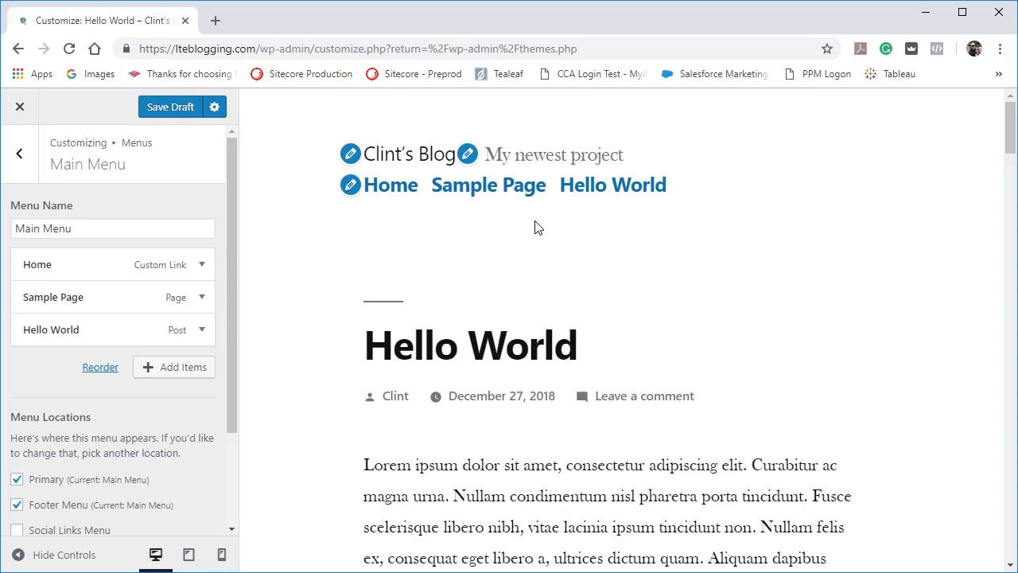
{"action": "left_click", "coordinate": [399, 200]}
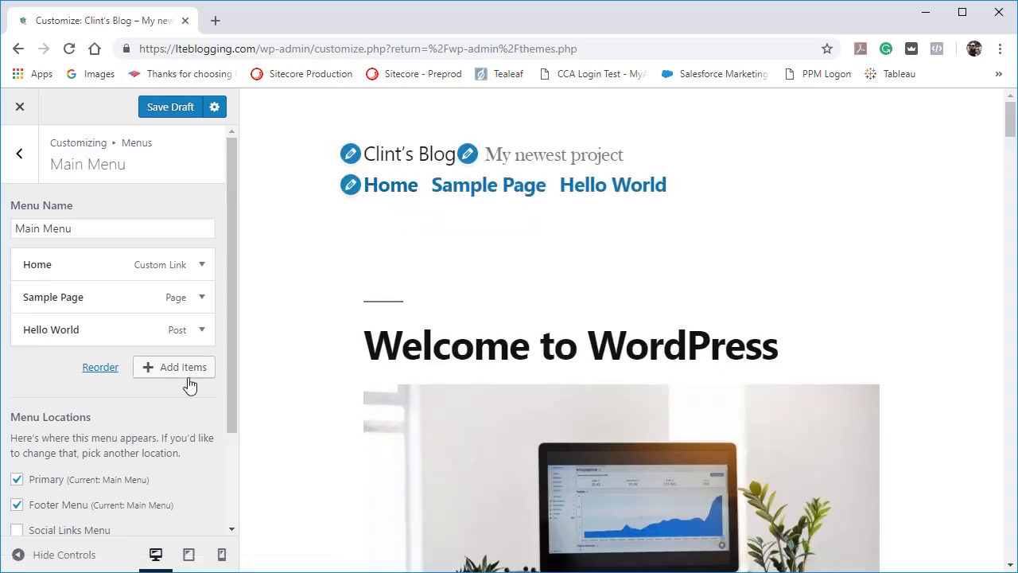
Examine the menu locations and options, and check how the footer menu looks at the end of the previewed page.
{"action": "scroll", "coordinate": [183, 382], "scroll_direction": "down", "scroll_amount": 1}
{"action": "scroll", "coordinate": [183, 388], "scroll_direction": "down", "scroll_amount": 1}
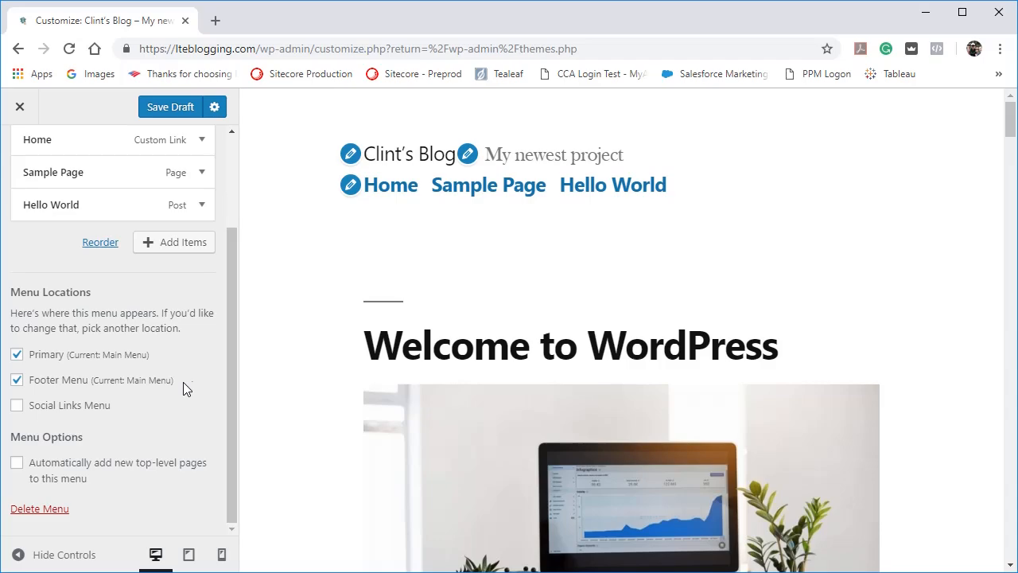
{"action": "scroll", "coordinate": [302, 424], "scroll_direction": "down", "scroll_amount": 2}
{"action": "scroll", "coordinate": [301, 424], "scroll_direction": "down", "scroll_amount": 10}
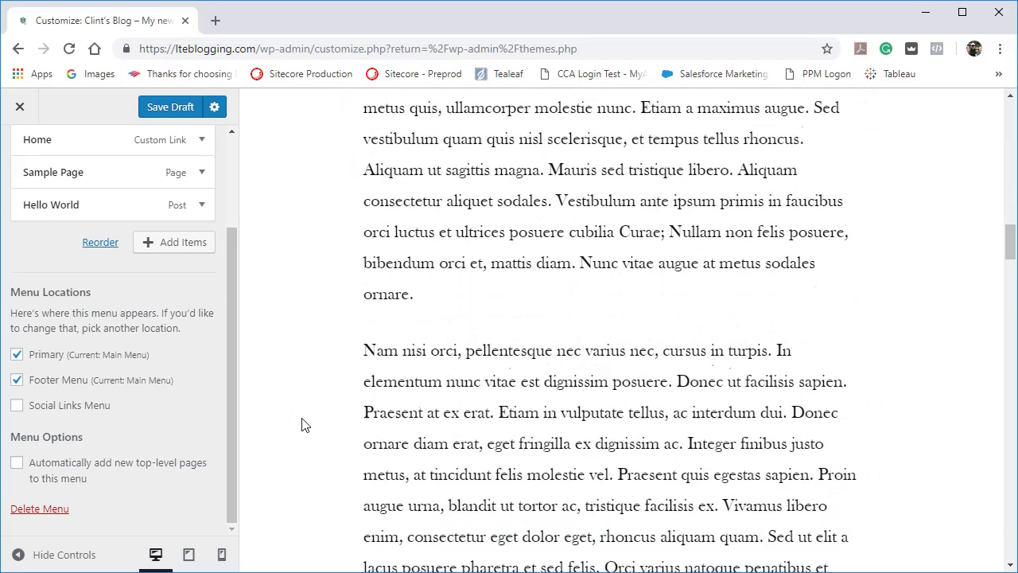
{"action": "scroll", "coordinate": [302, 424], "scroll_direction": "down", "scroll_amount": 15}
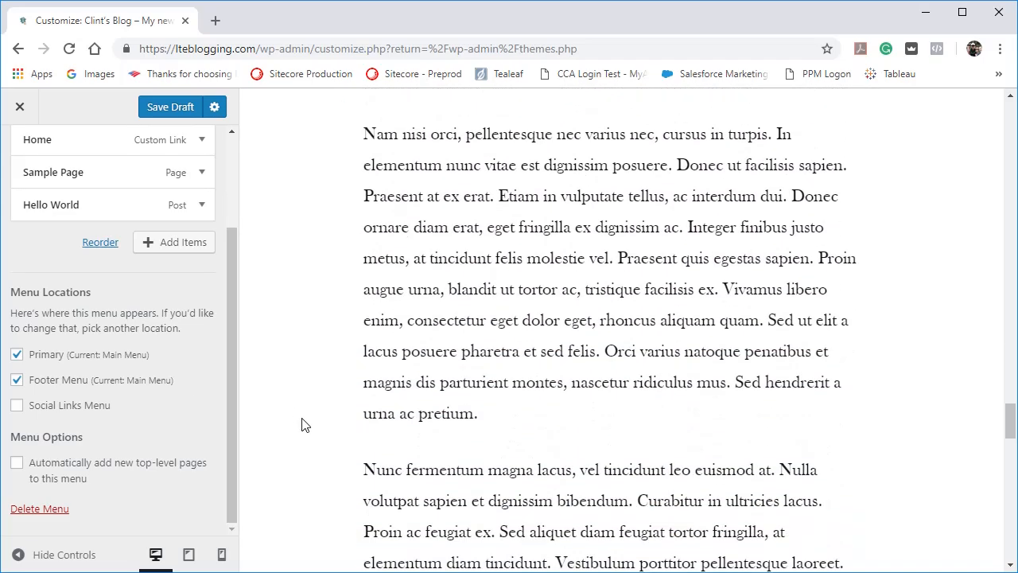
{"action": "scroll", "coordinate": [302, 423], "scroll_direction": "down", "scroll_amount": 8}
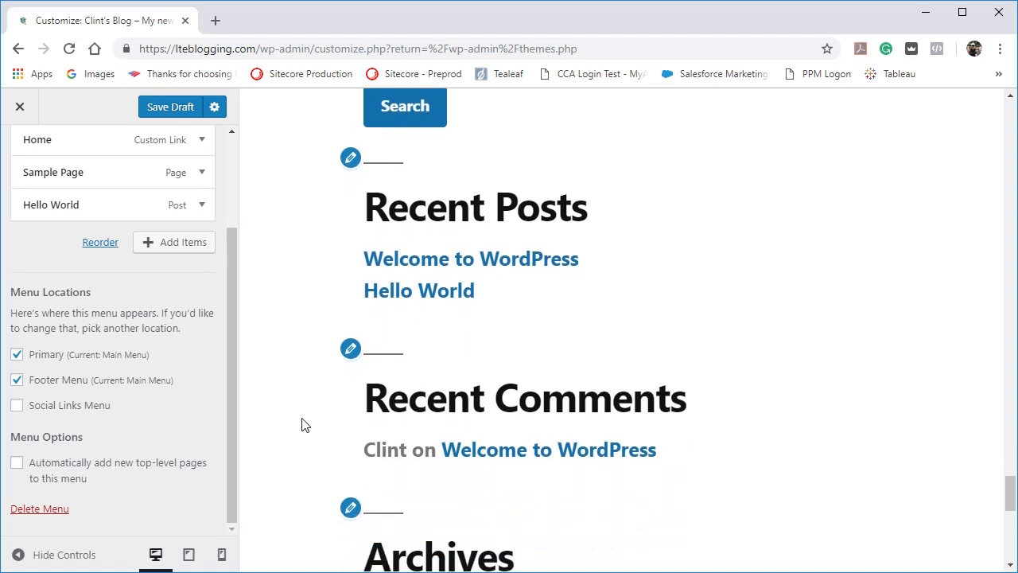
{"action": "scroll", "coordinate": [301, 424], "scroll_direction": "down", "scroll_amount": 3}
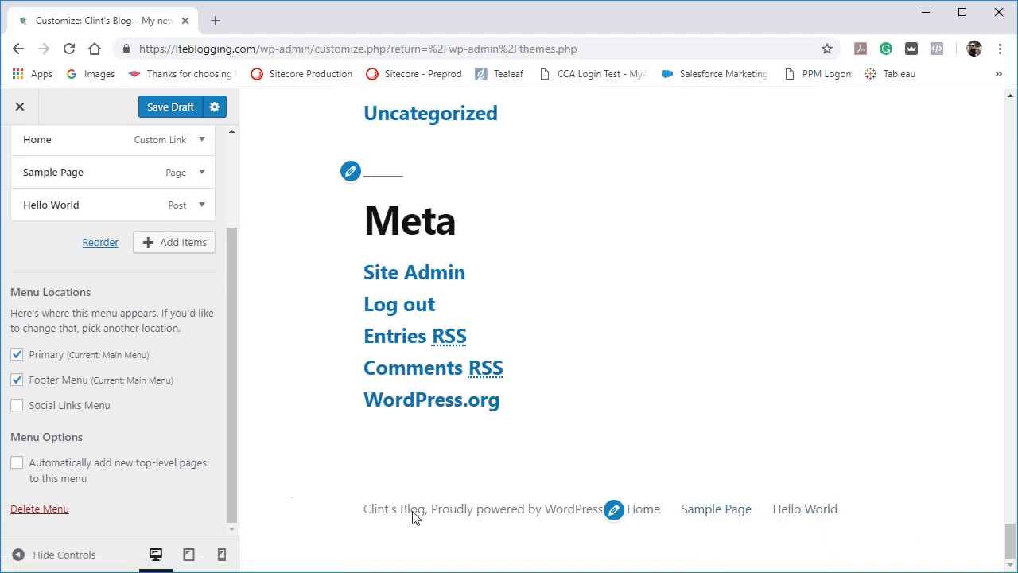
{"action": "left_click", "coordinate": [234, 438]}
{"action": "scroll", "coordinate": [118, 469], "scroll_direction": "up", "scroll_amount": 3}
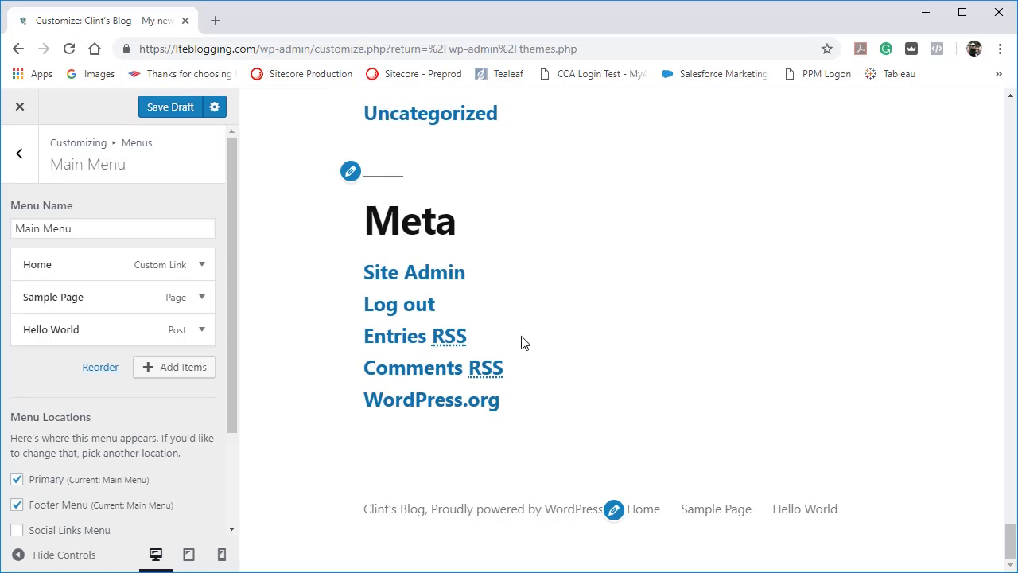
{"action": "scroll", "coordinate": [522, 342], "scroll_direction": "up", "scroll_amount": 15}
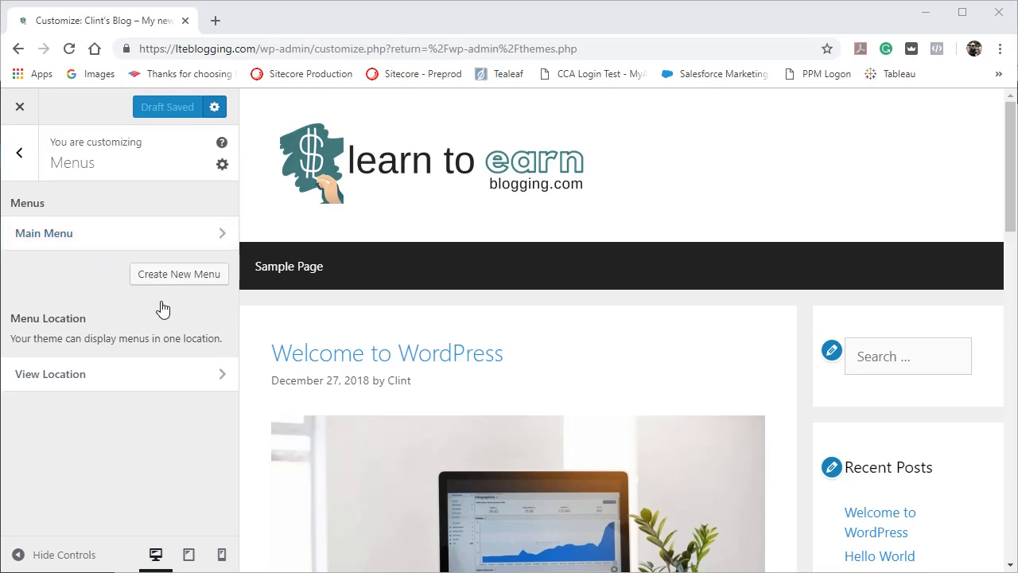
Assign Main Menu to the theme's Primary Menu location.
{"action": "left_click", "coordinate": [125, 377]}
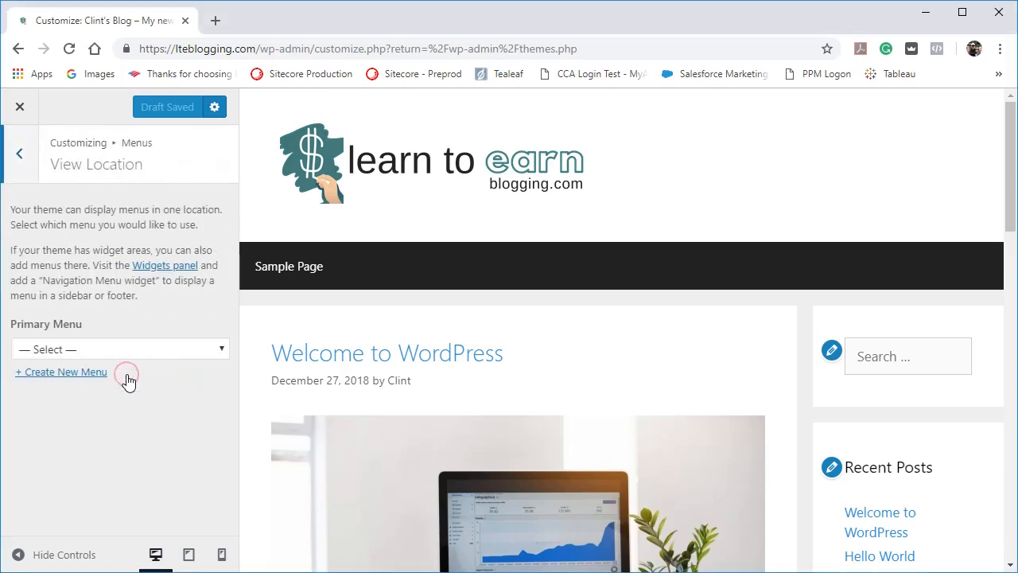
{"action": "left_click", "coordinate": [204, 355]}
{"action": "left_click", "coordinate": [202, 352]}
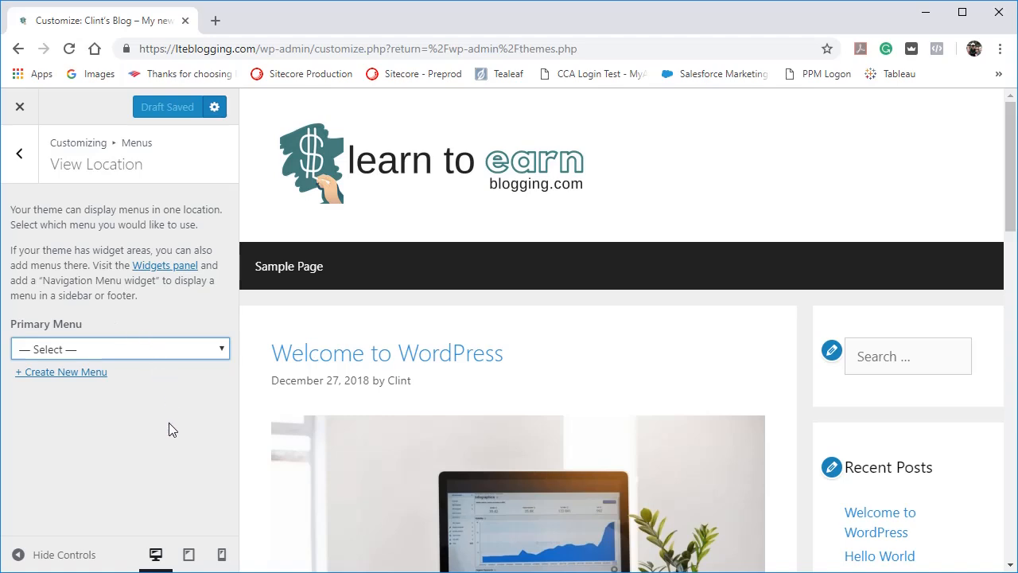
{"action": "left_click", "coordinate": [215, 346]}
{"action": "left_click", "coordinate": [167, 385]}
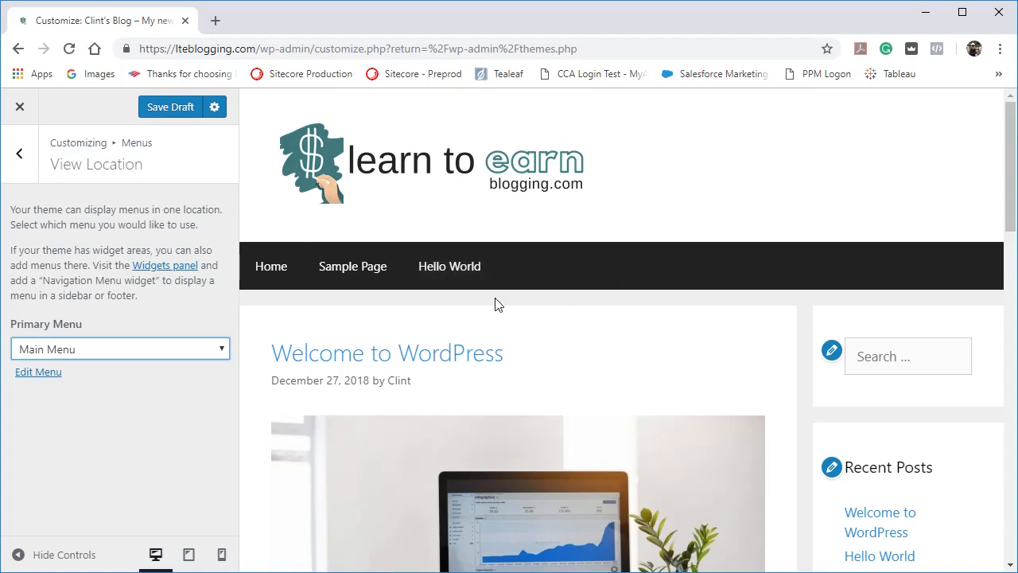
Preview the site at tablet and mobile sizes, expanding and collapsing the navigation menu in each.
{"action": "left_click", "coordinate": [188, 554]}
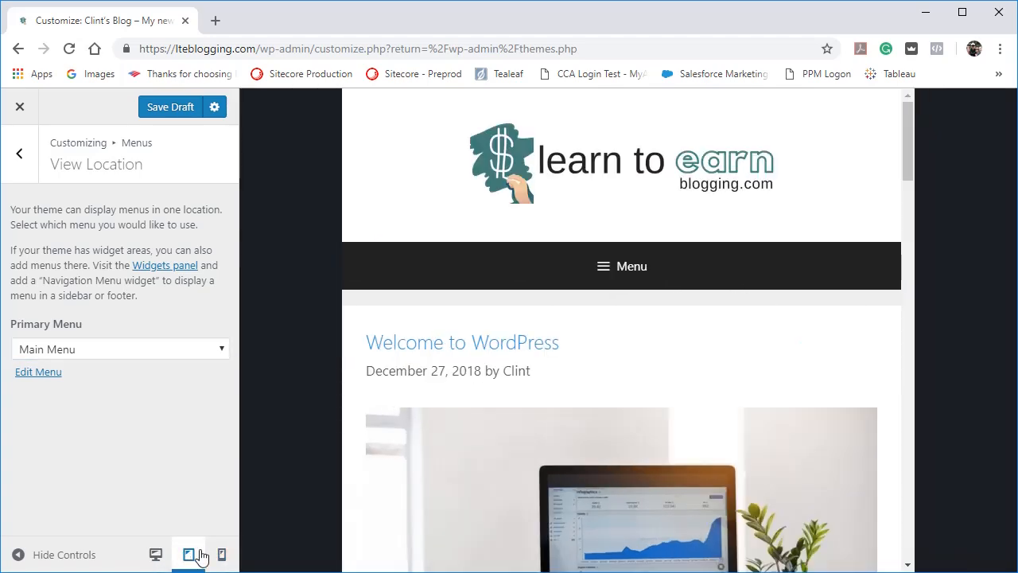
{"action": "left_click", "coordinate": [604, 271]}
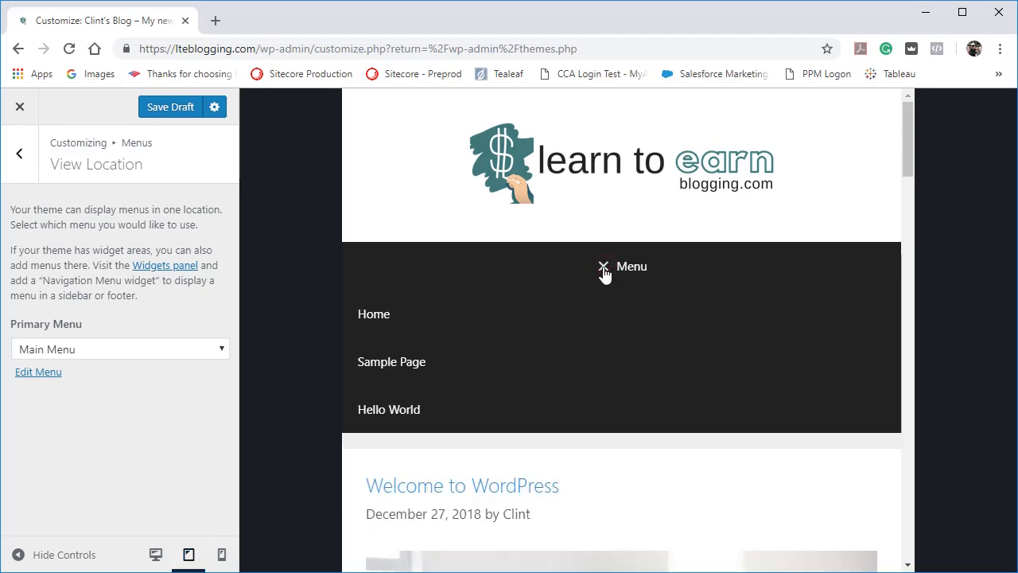
{"action": "left_click", "coordinate": [605, 271]}
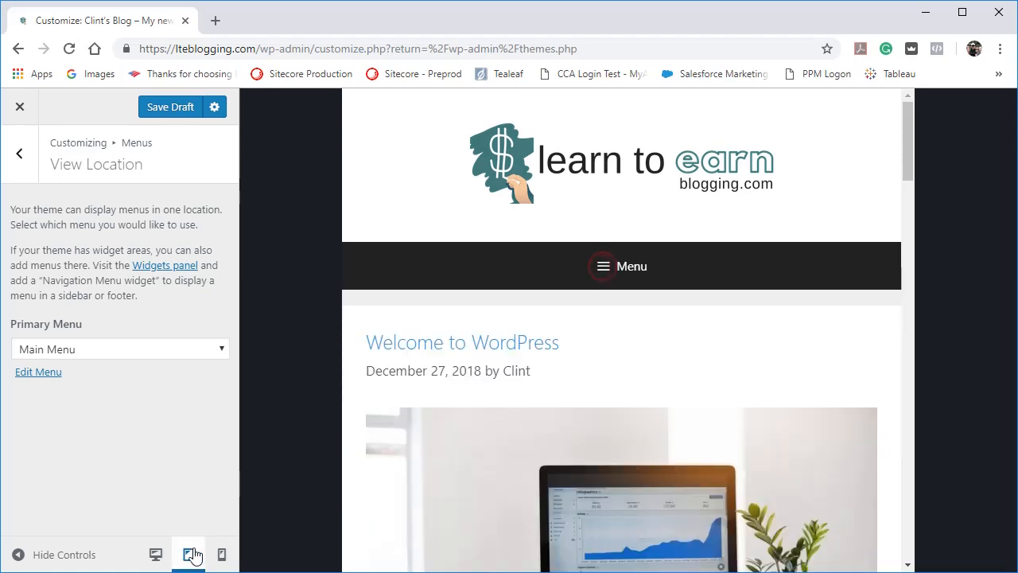
{"action": "left_click", "coordinate": [221, 554]}
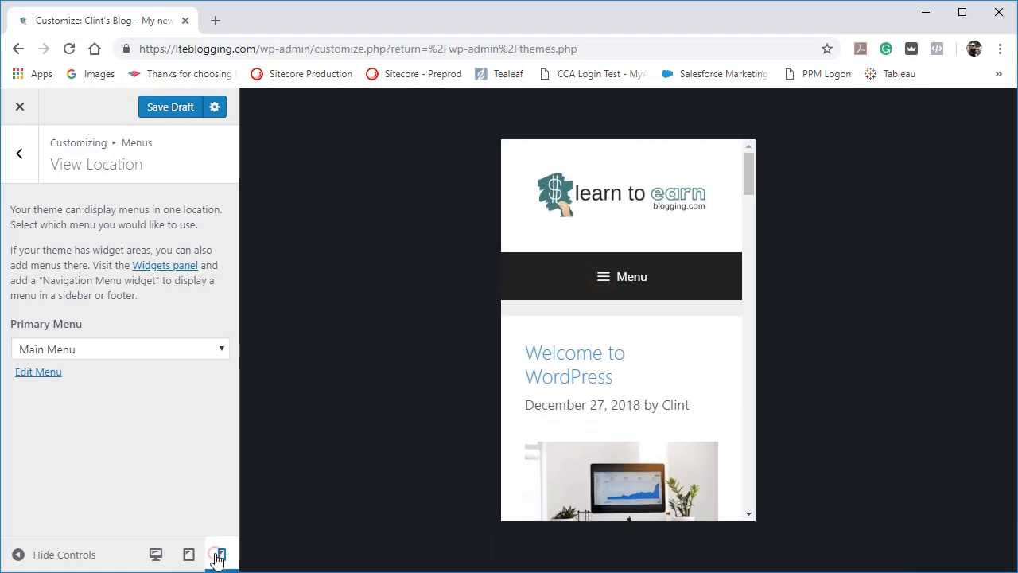
{"action": "left_click", "coordinate": [607, 277]}
{"action": "left_click", "coordinate": [607, 277]}
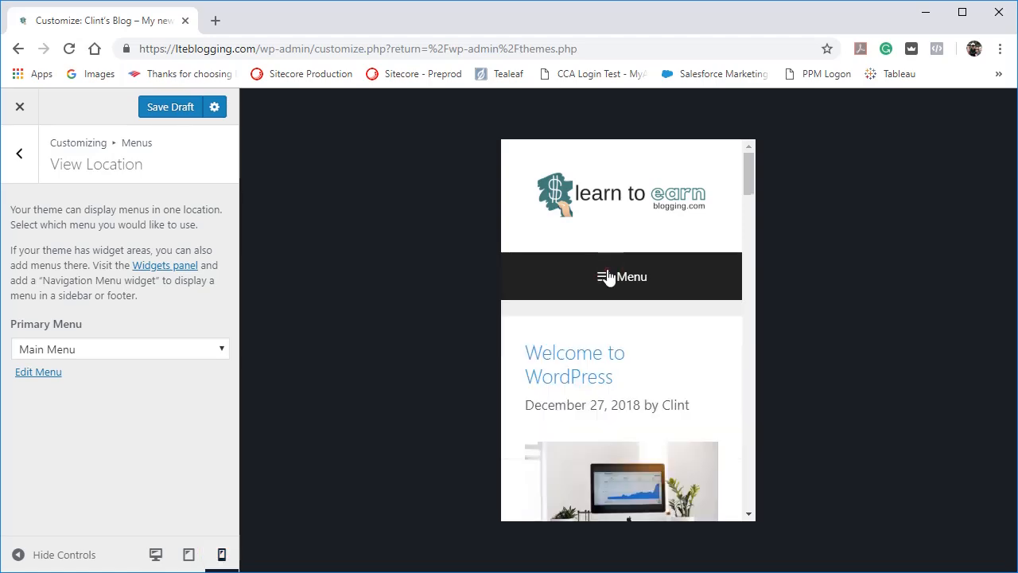
Expand and collapse the navigation menu in the mobile preview once more, and return the preview to desktop size.
{"action": "left_click", "coordinate": [607, 277]}
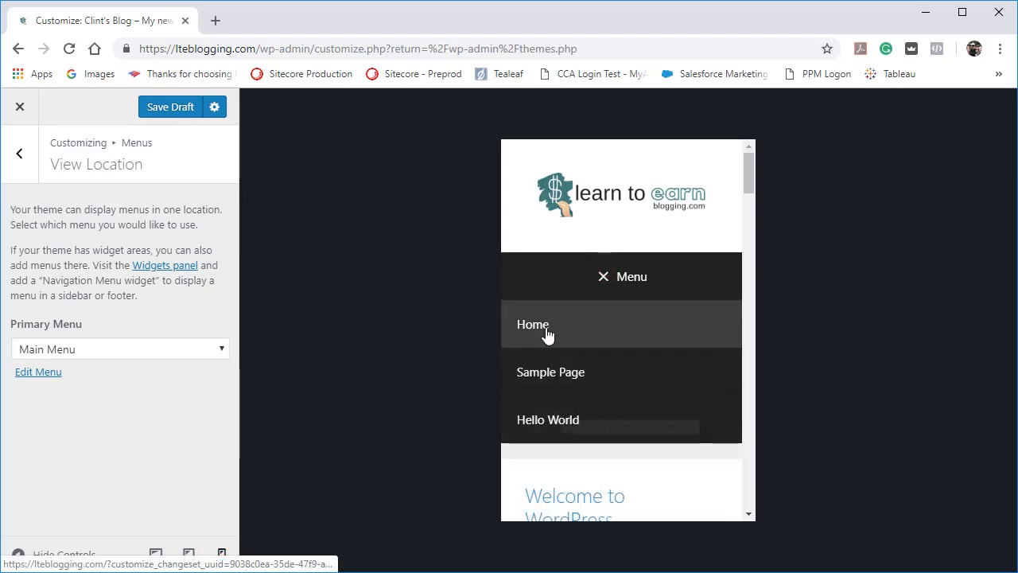
{"action": "left_click", "coordinate": [608, 279]}
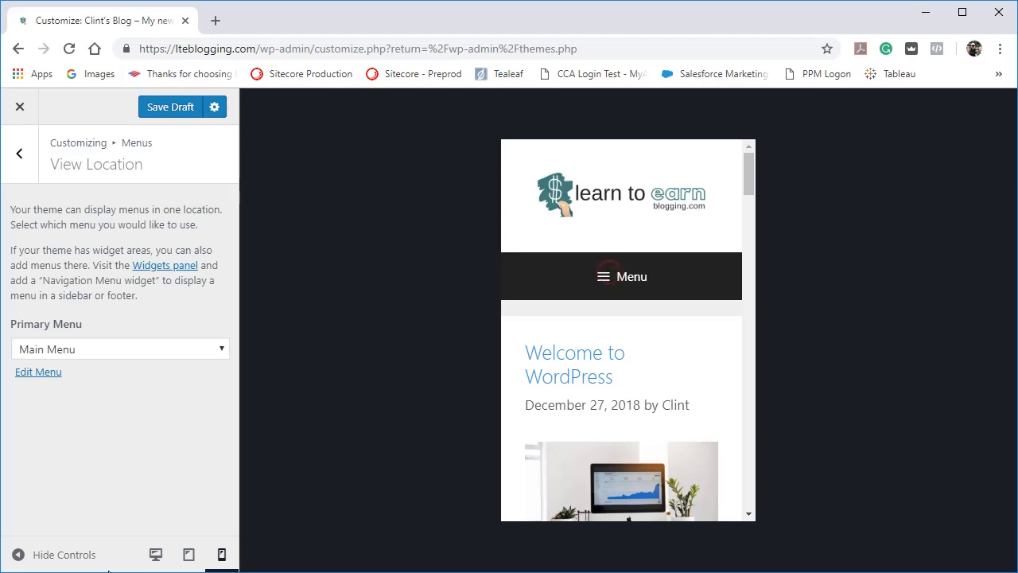
{"action": "left_click", "coordinate": [155, 556]}
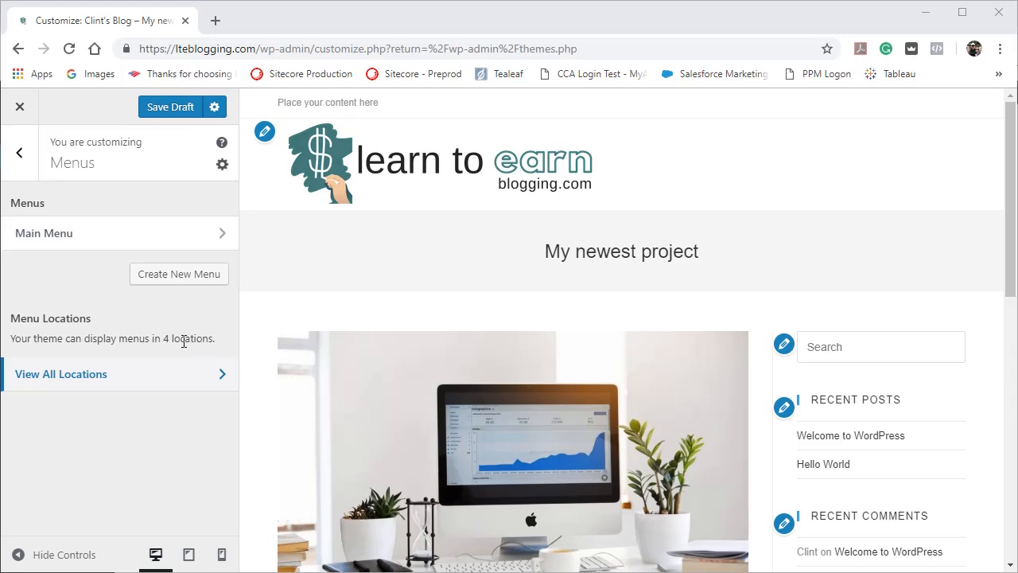
Show all menu locations of the theme and assign Main Menu to the Top Bar and Main locations.
{"action": "left_click", "coordinate": [217, 376]}
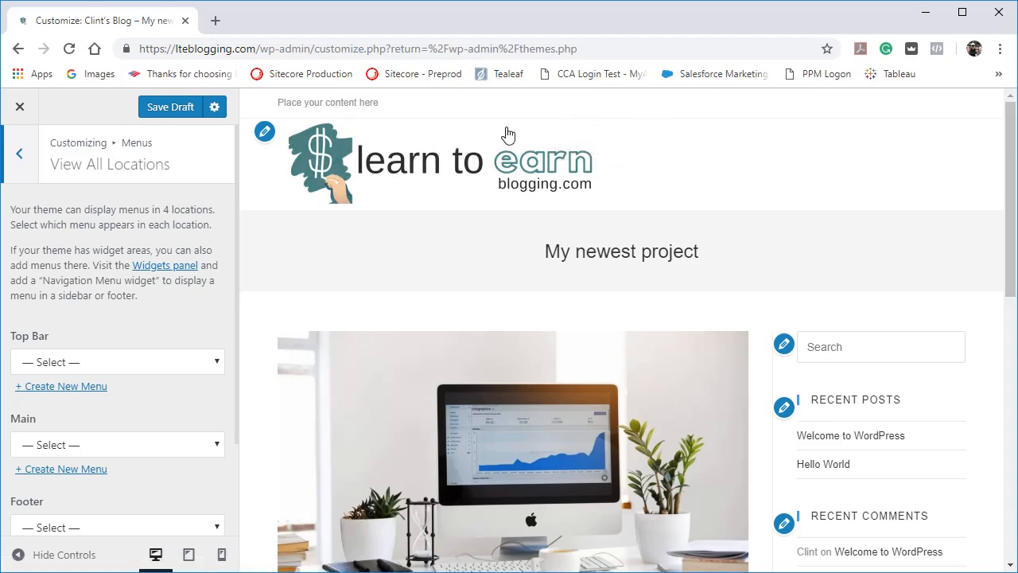
{"action": "left_click", "coordinate": [215, 362]}
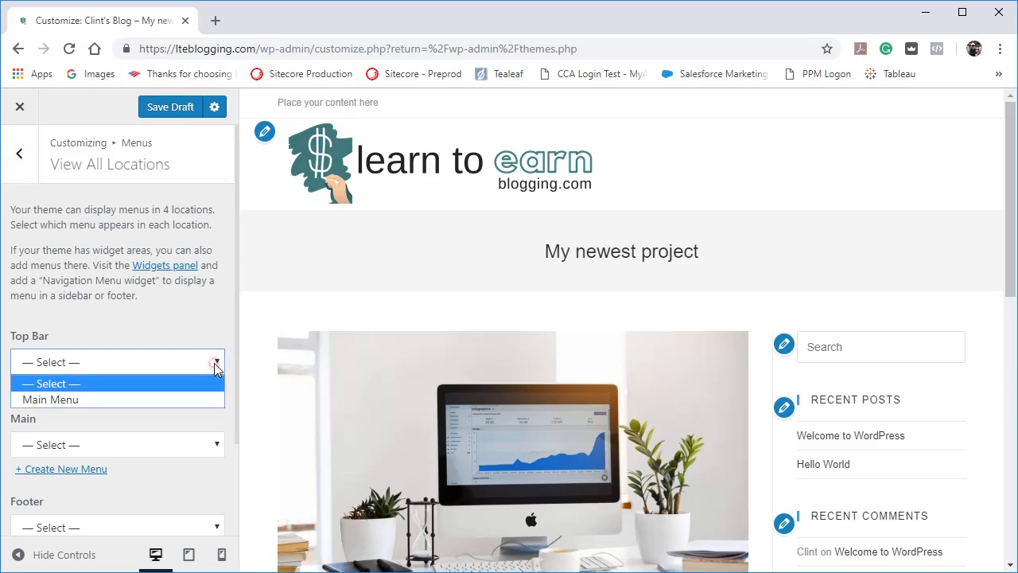
{"action": "left_click", "coordinate": [181, 398]}
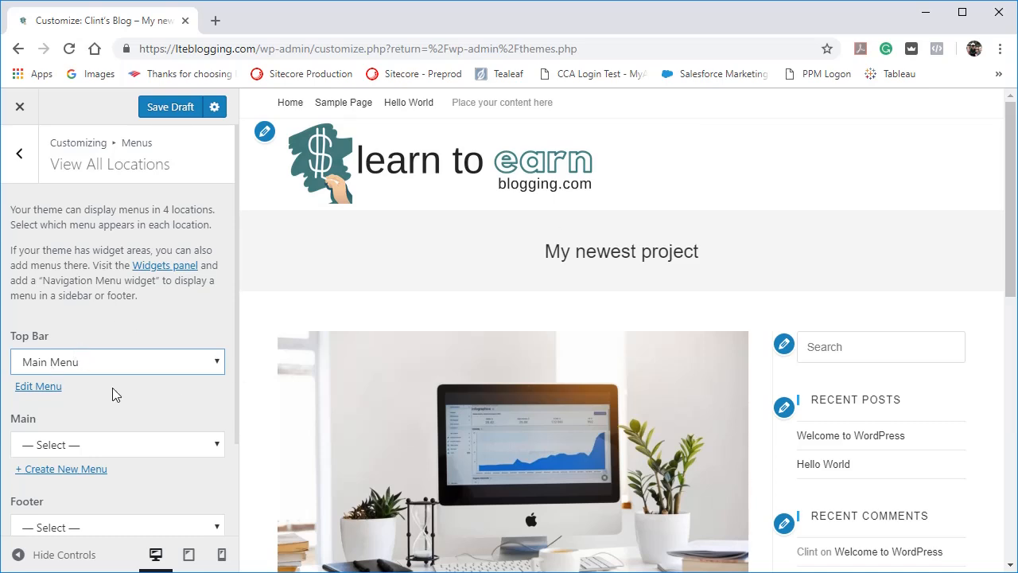
{"action": "left_click", "coordinate": [209, 442]}
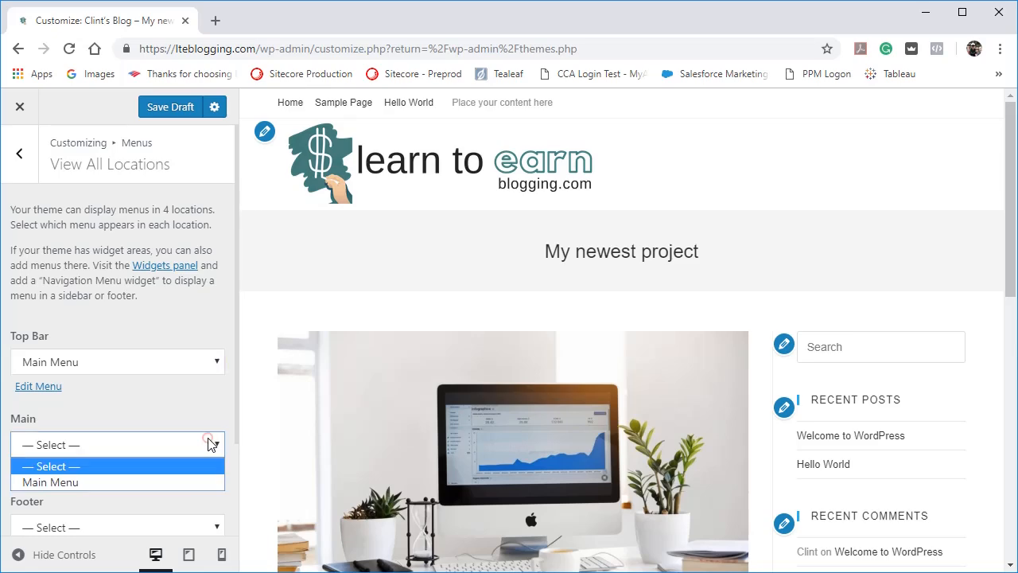
{"action": "left_click", "coordinate": [154, 482]}
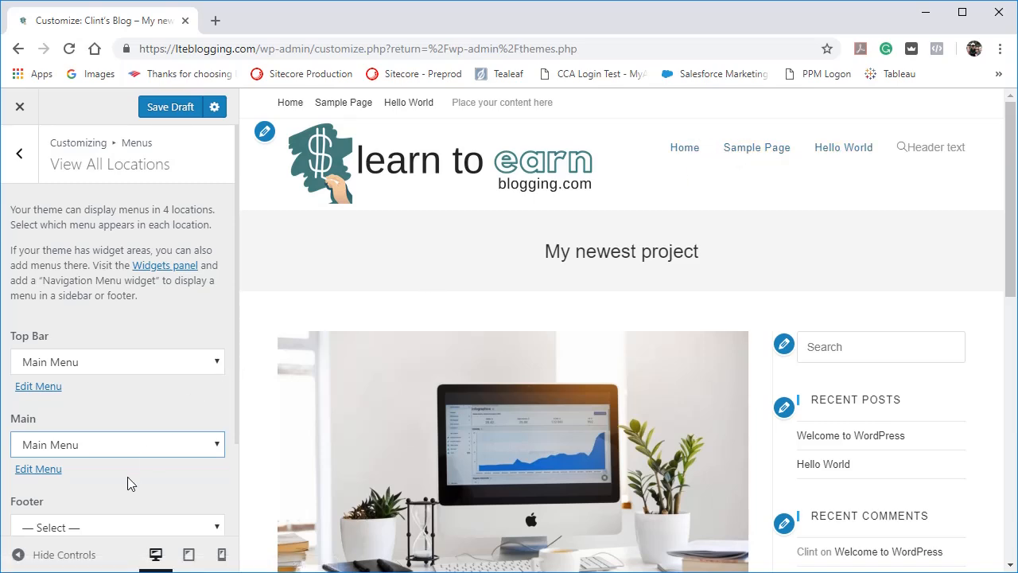
Assign Main Menu to the Footer and Mobile (optional) locations, checking the footer menu in the site preview.
{"action": "scroll", "coordinate": [130, 483], "scroll_direction": "down", "scroll_amount": 1}
{"action": "scroll", "coordinate": [130, 484], "scroll_direction": "down", "scroll_amount": 1}
{"action": "left_click", "coordinate": [202, 424]}
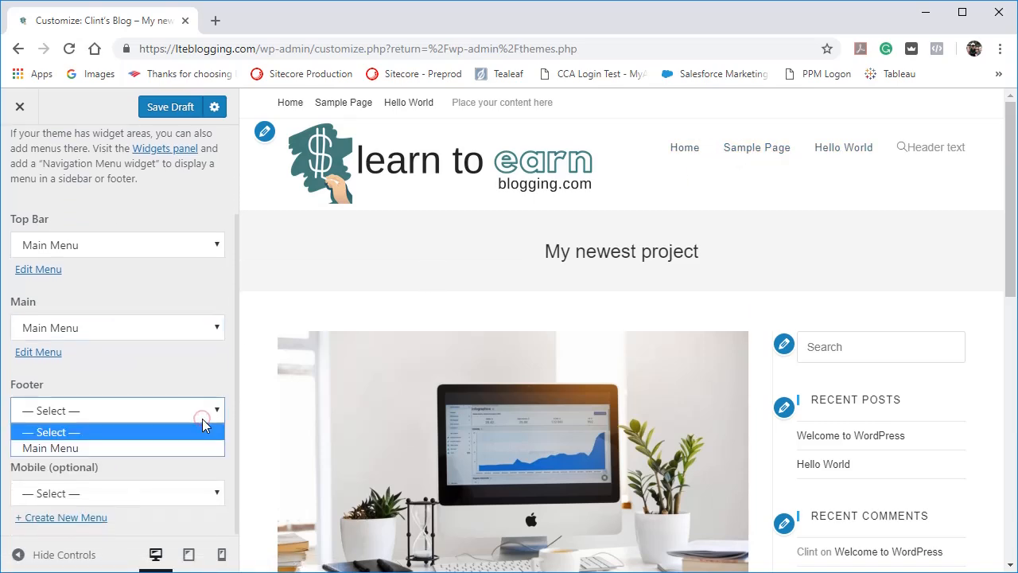
{"action": "left_click", "coordinate": [169, 446]}
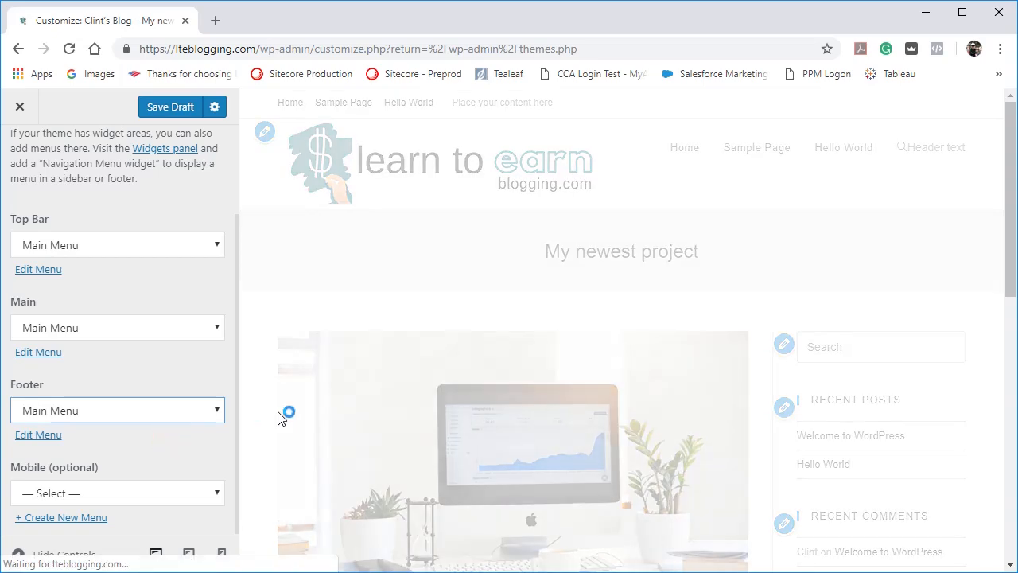
{"action": "scroll", "coordinate": [1010, 221], "scroll_direction": "down", "scroll_amount": 10}
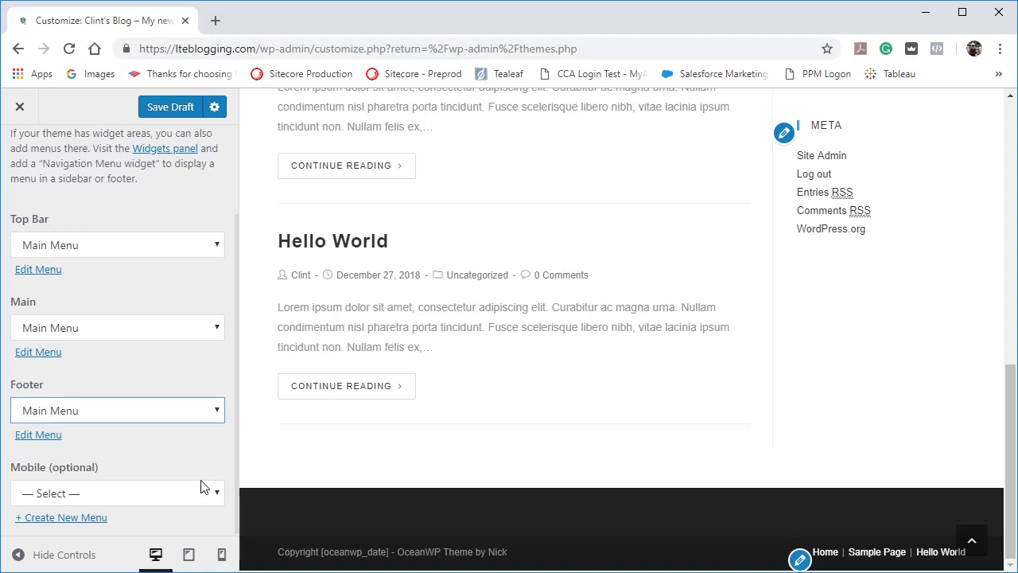
{"action": "left_click", "coordinate": [185, 493]}
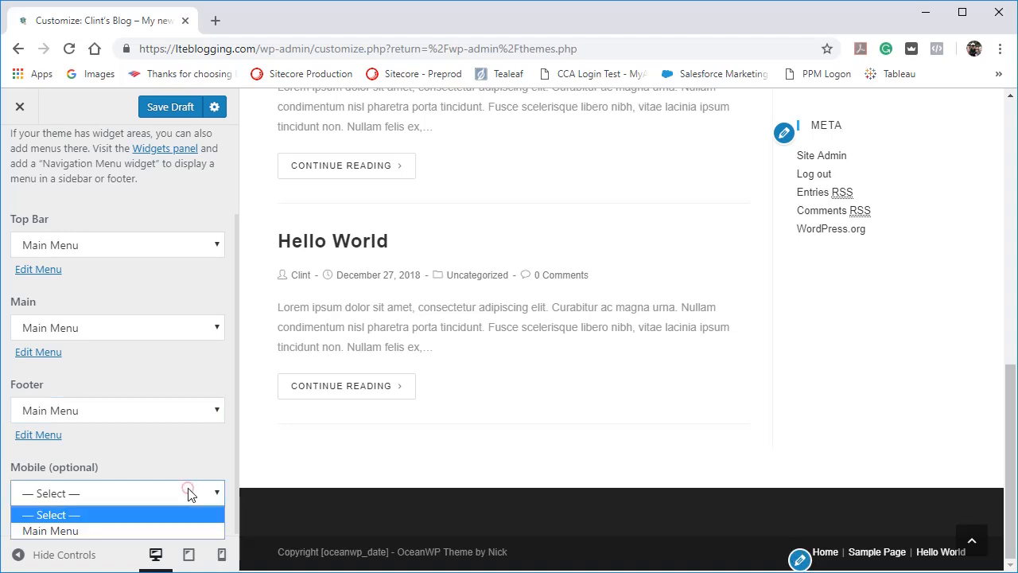
{"action": "left_click", "coordinate": [122, 529]}
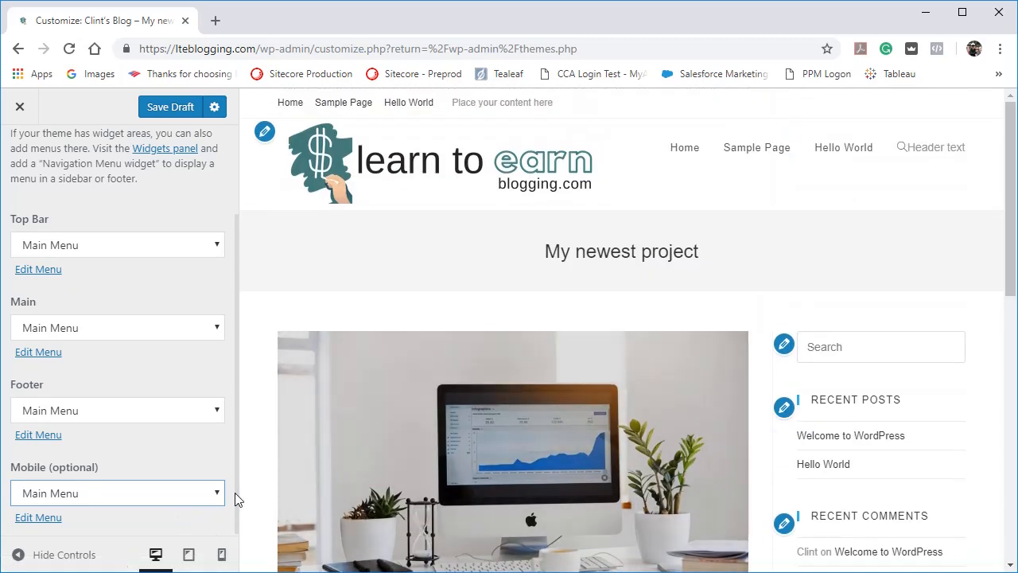
Preview the site at mobile and tablet sizes, opening and closing the slide-out navigation menu in each.
{"action": "left_click", "coordinate": [219, 557]}
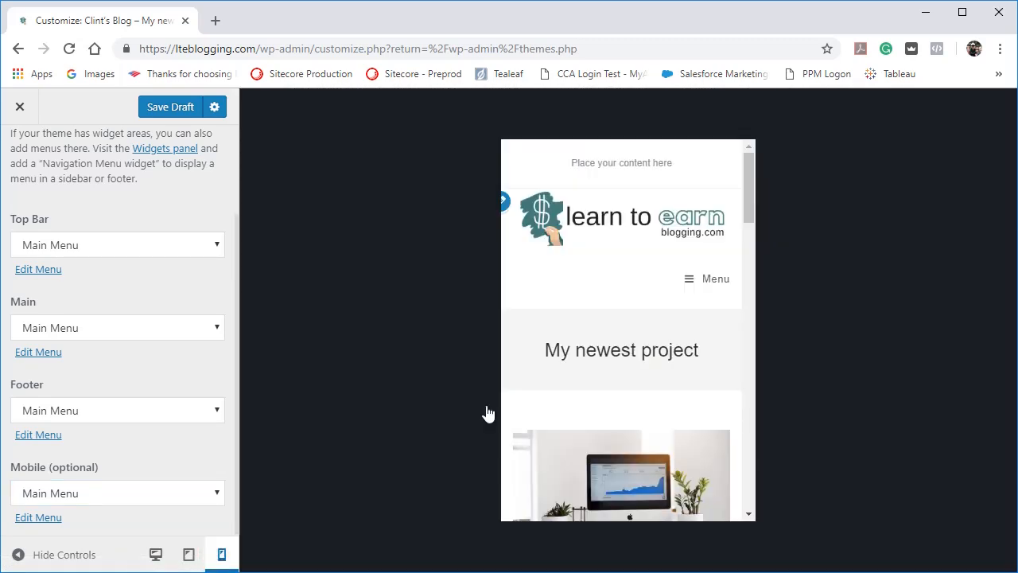
{"action": "left_click", "coordinate": [691, 283]}
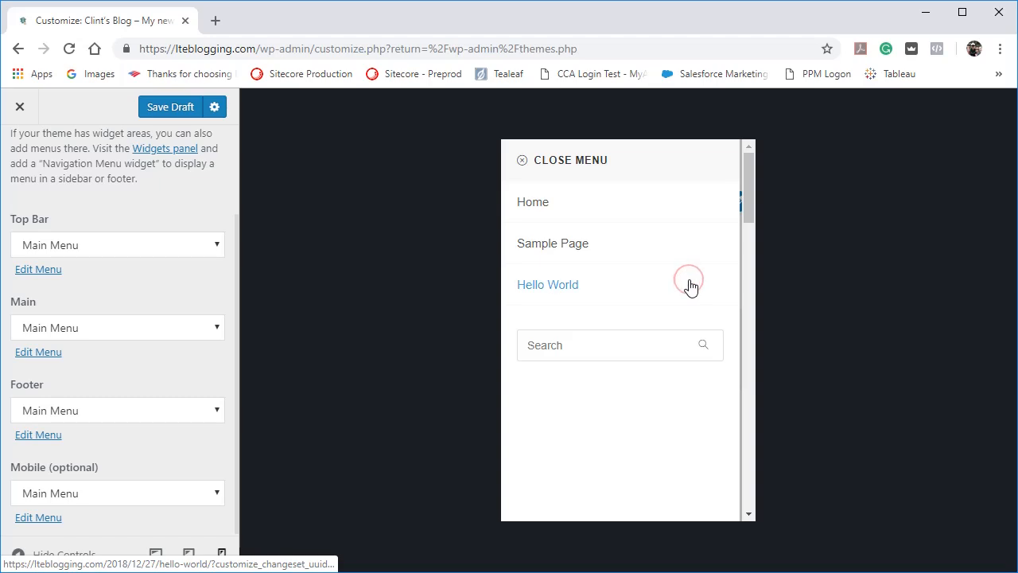
{"action": "left_click", "coordinate": [523, 160]}
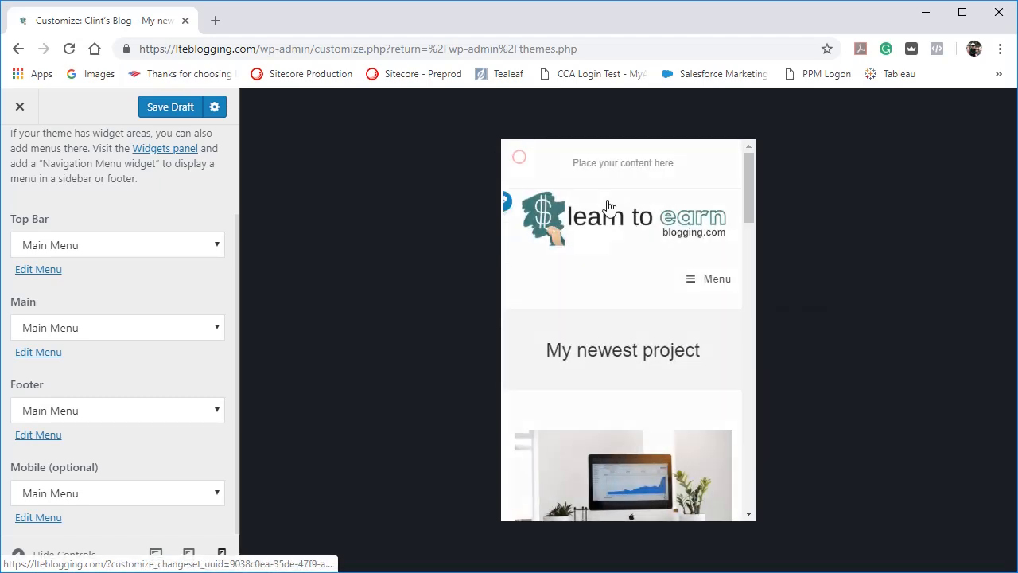
{"action": "left_click", "coordinate": [695, 278]}
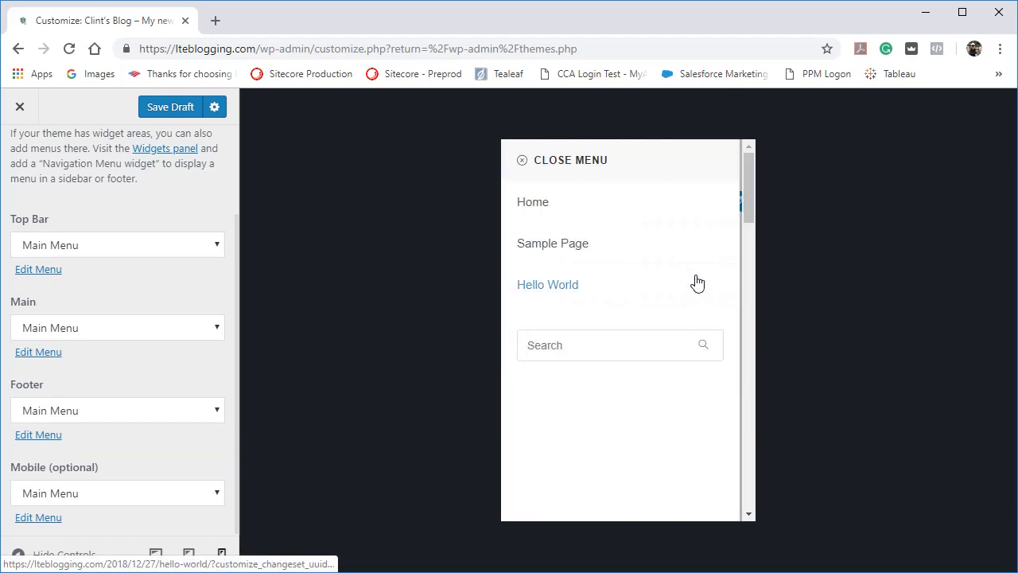
{"action": "left_click", "coordinate": [523, 160]}
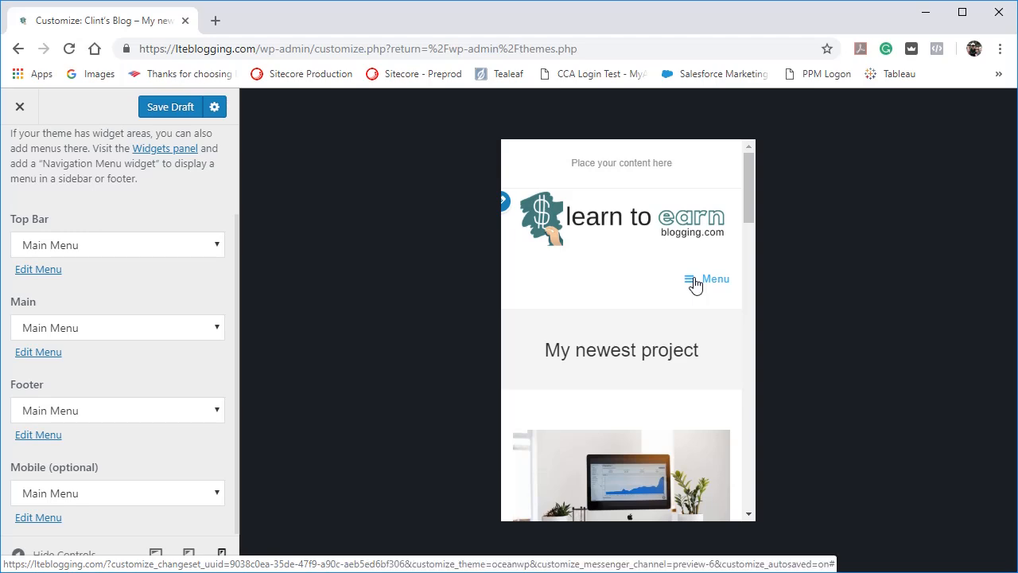
{"action": "left_click", "coordinate": [188, 554]}
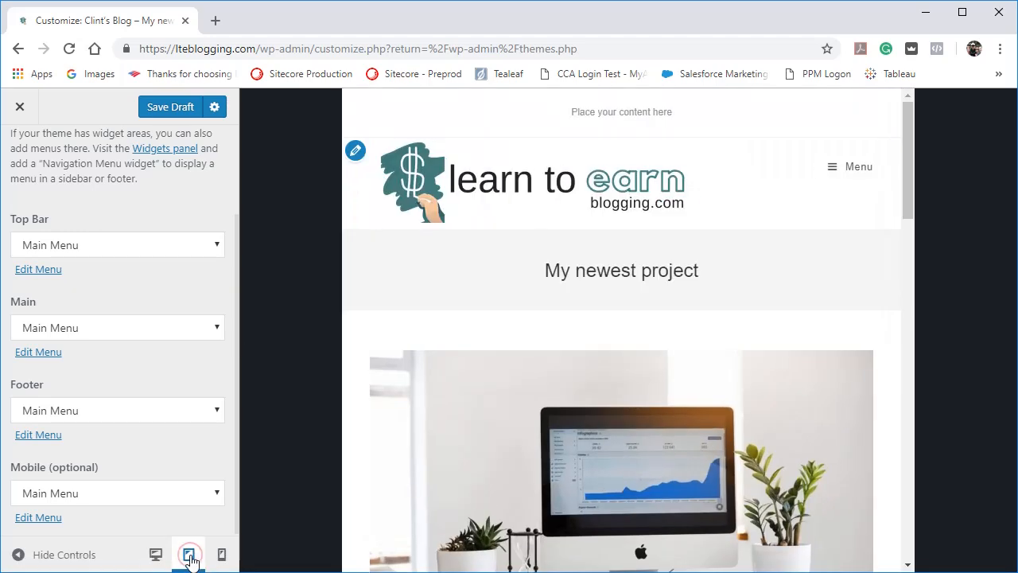
{"action": "left_click", "coordinate": [821, 168]}
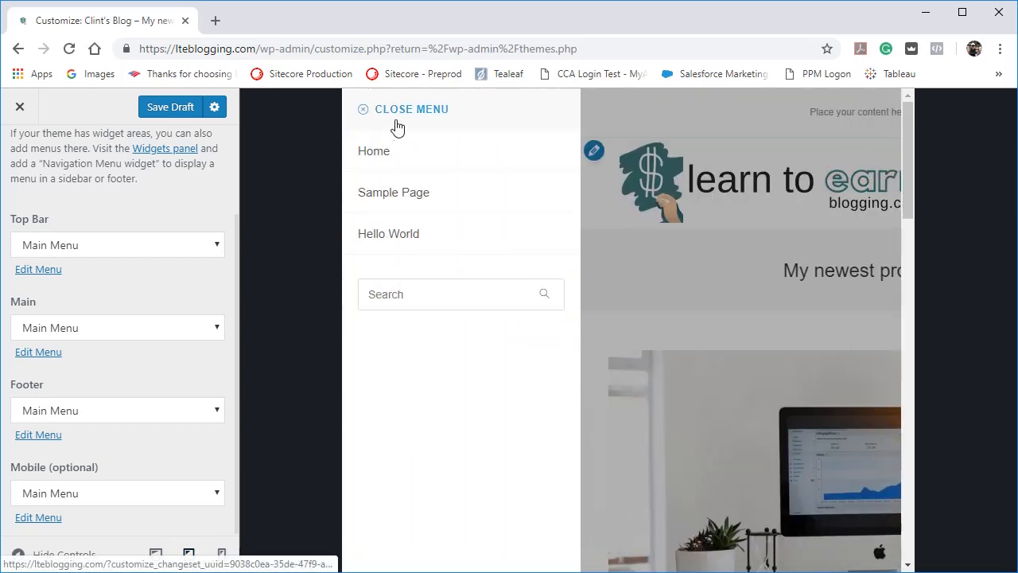
{"action": "left_click", "coordinate": [397, 127]}
Reset the Mobile (optional) location to no menu, check the slide-out menu at tablet size, and return to the desktop preview.
{"action": "left_click", "coordinate": [201, 497]}
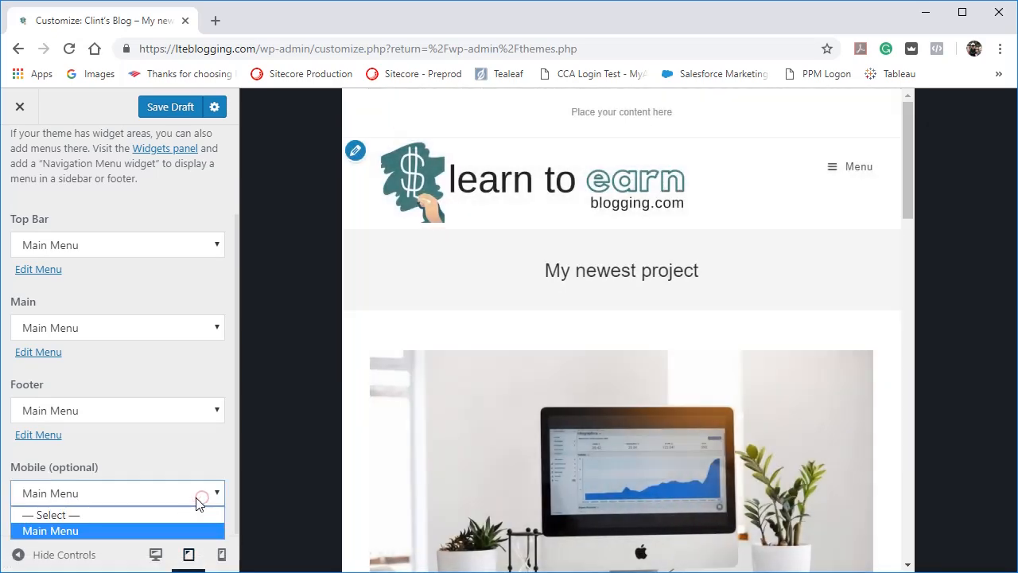
{"action": "left_click", "coordinate": [175, 510]}
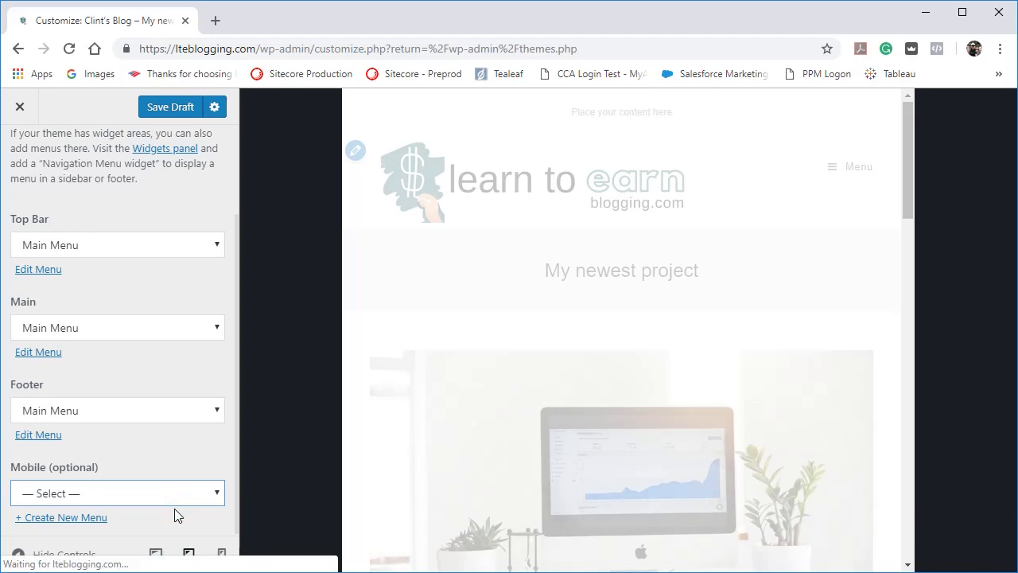
{"action": "left_click", "coordinate": [835, 167]}
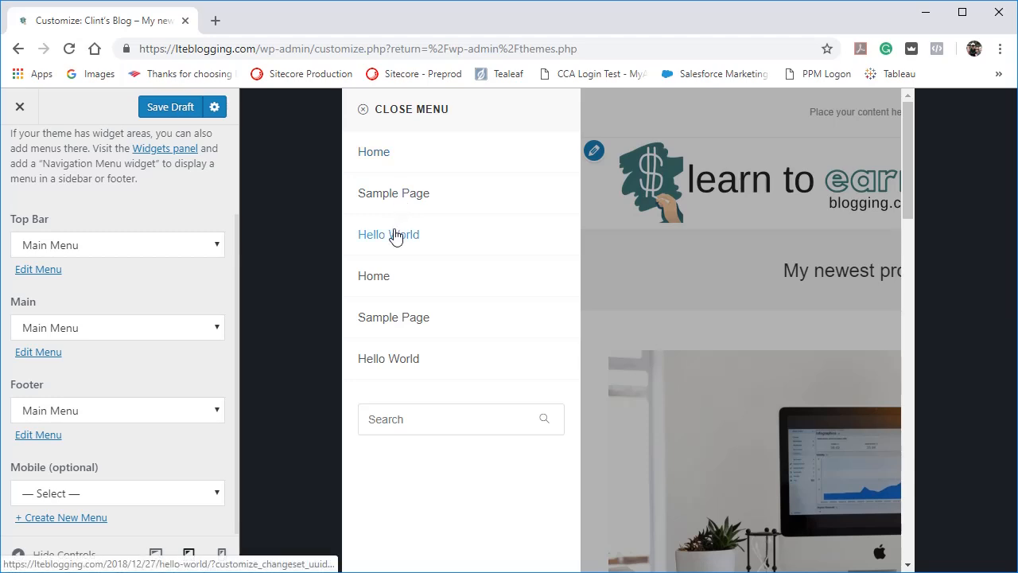
{"action": "left_click", "coordinate": [369, 102]}
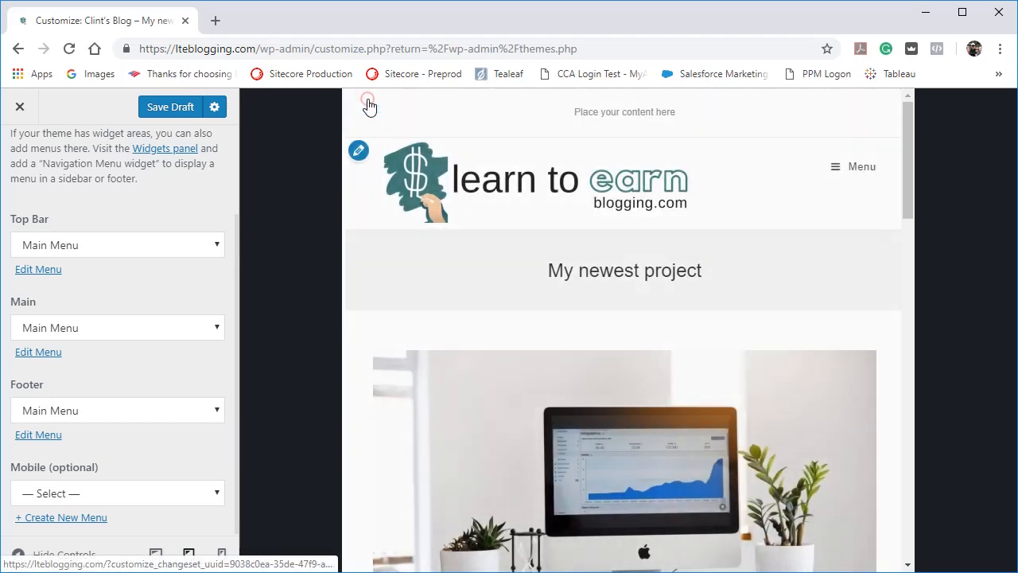
{"action": "left_click", "coordinate": [156, 555]}
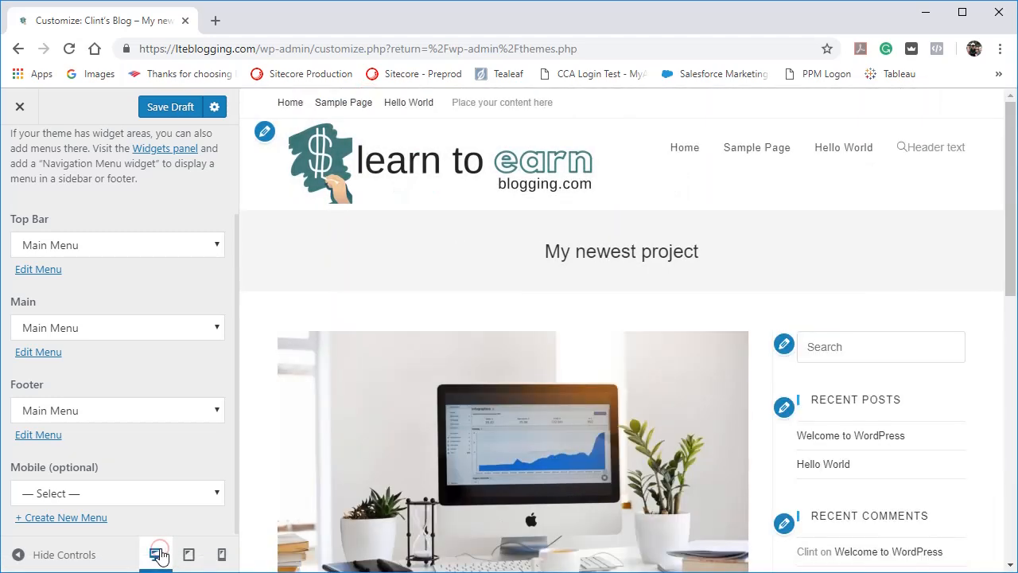
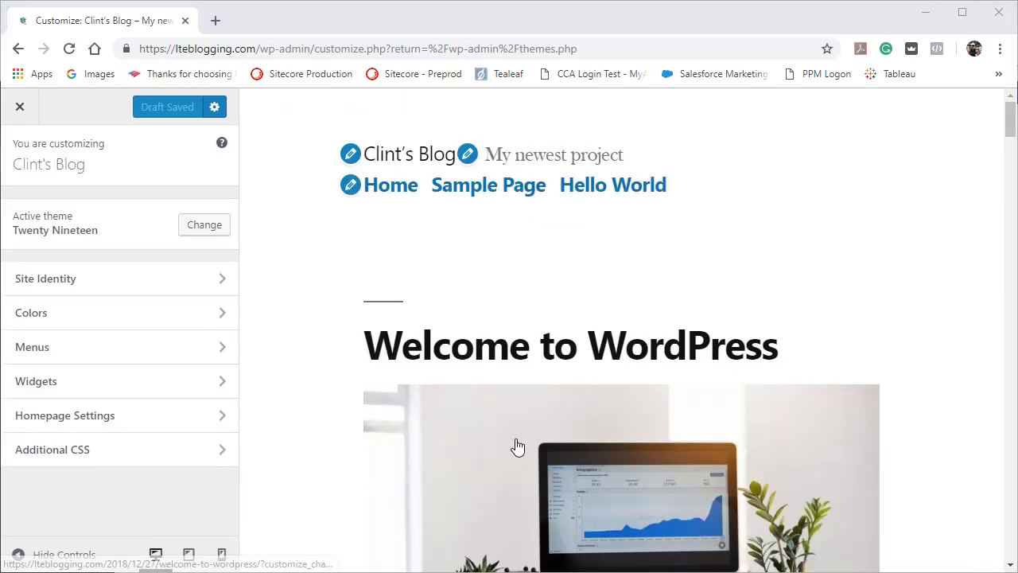
Open the Footer widget area settings and locate its widgets at the end of the site preview.
{"action": "left_click", "coordinate": [91, 389]}
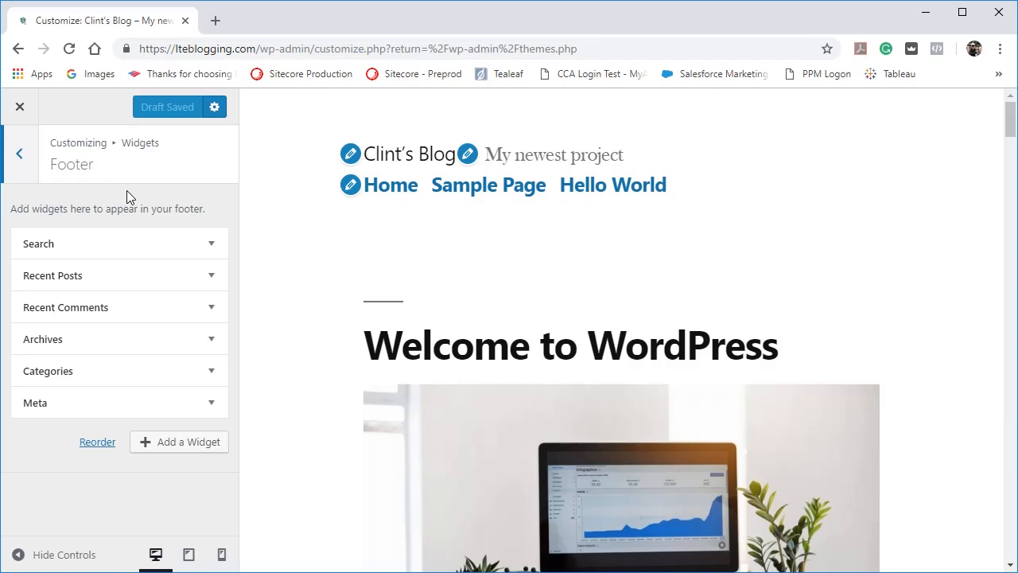
{"action": "scroll", "coordinate": [352, 460], "scroll_direction": "down", "scroll_amount": 15}
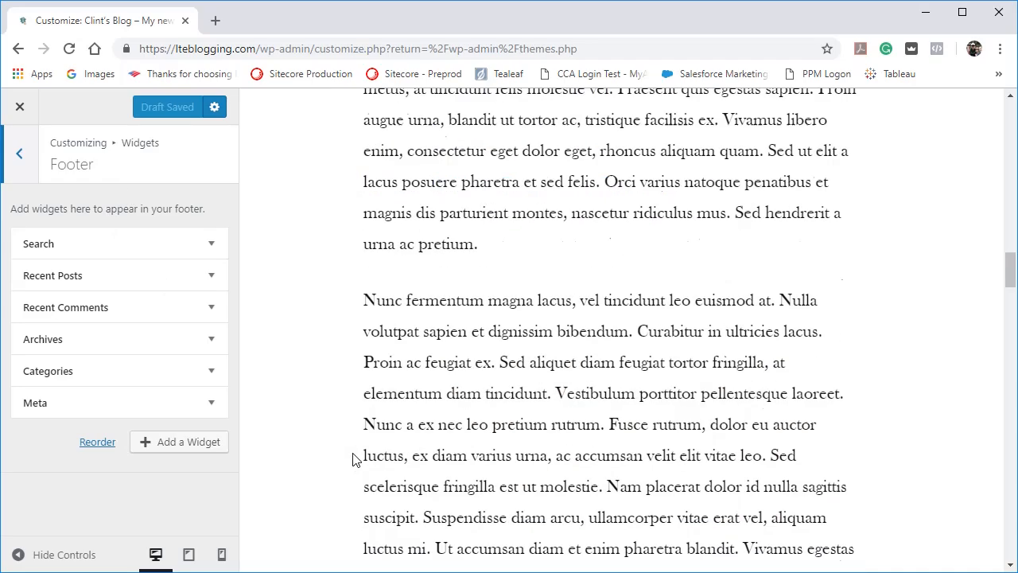
{"action": "scroll", "coordinate": [352, 460], "scroll_direction": "down", "scroll_amount": 10}
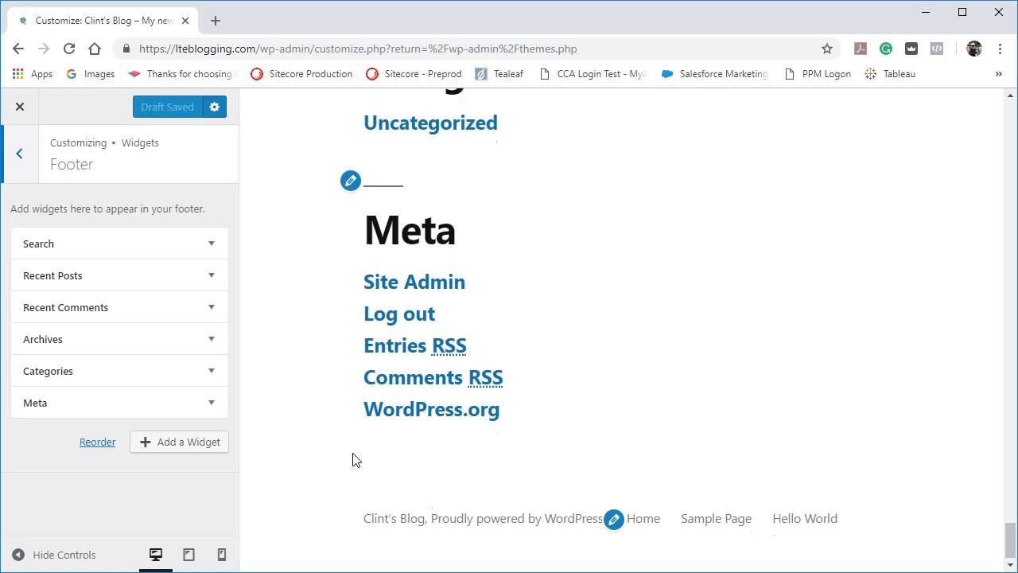
{"action": "scroll", "coordinate": [353, 459], "scroll_direction": "up", "scroll_amount": 10}
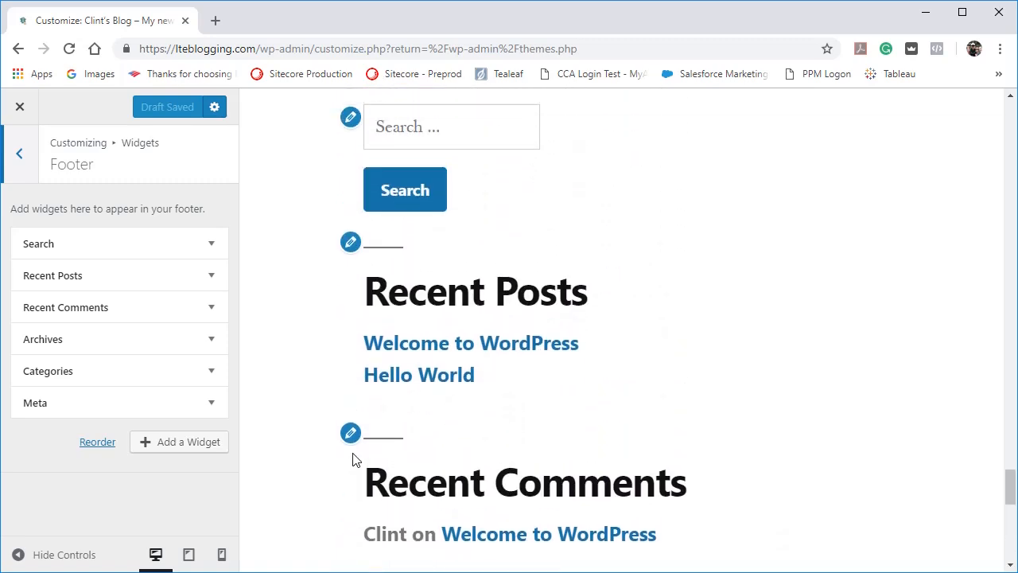
{"action": "scroll", "coordinate": [353, 460], "scroll_direction": "up", "scroll_amount": 4}
{"action": "scroll", "coordinate": [353, 462], "scroll_direction": "down", "scroll_amount": 3}
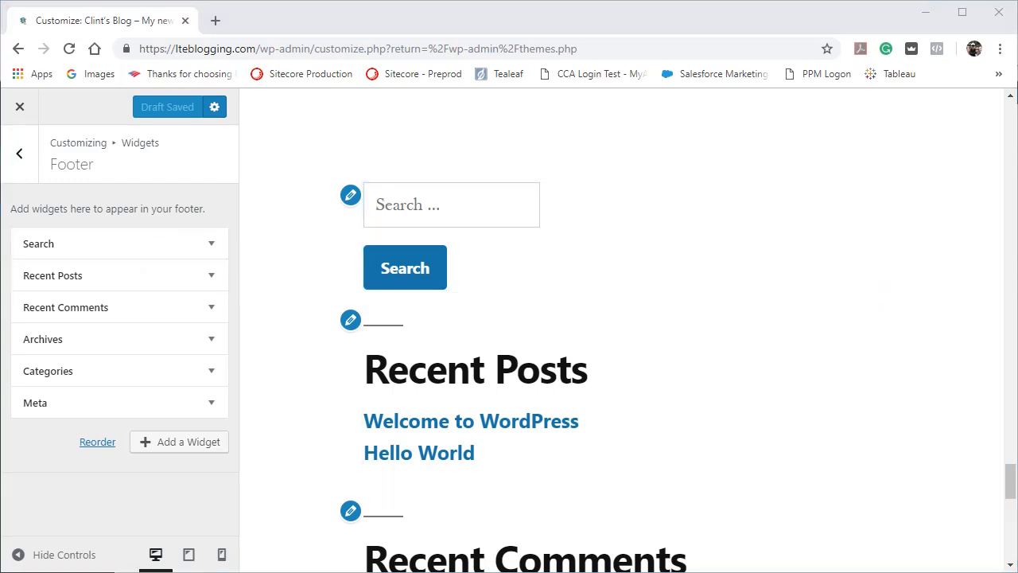
Open the Search and Recent Posts widget settings from their edit shortcuts in the preview, and collapse Recent Posts again.
{"action": "left_click", "coordinate": [350, 204]}
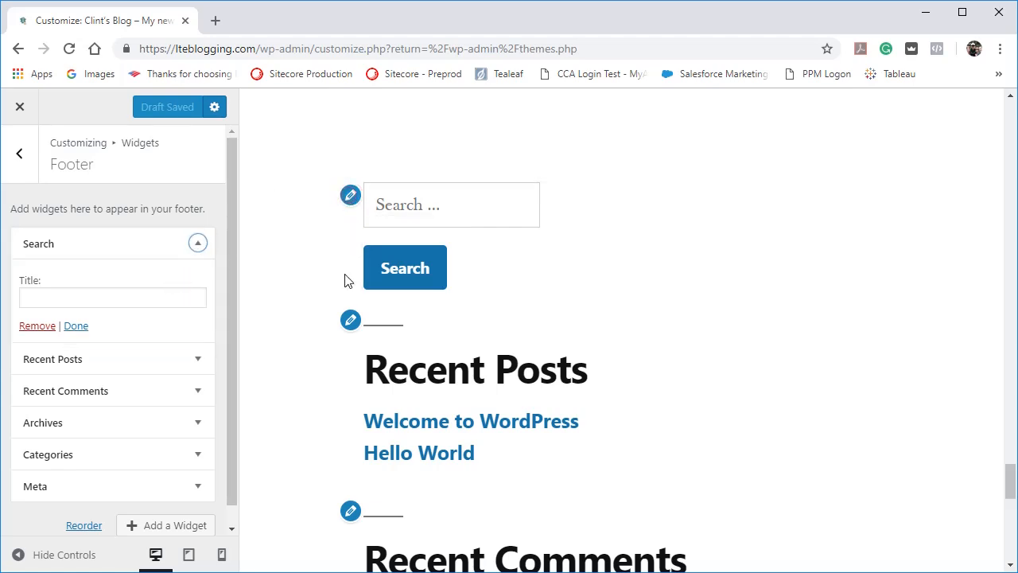
{"action": "left_click", "coordinate": [350, 320]}
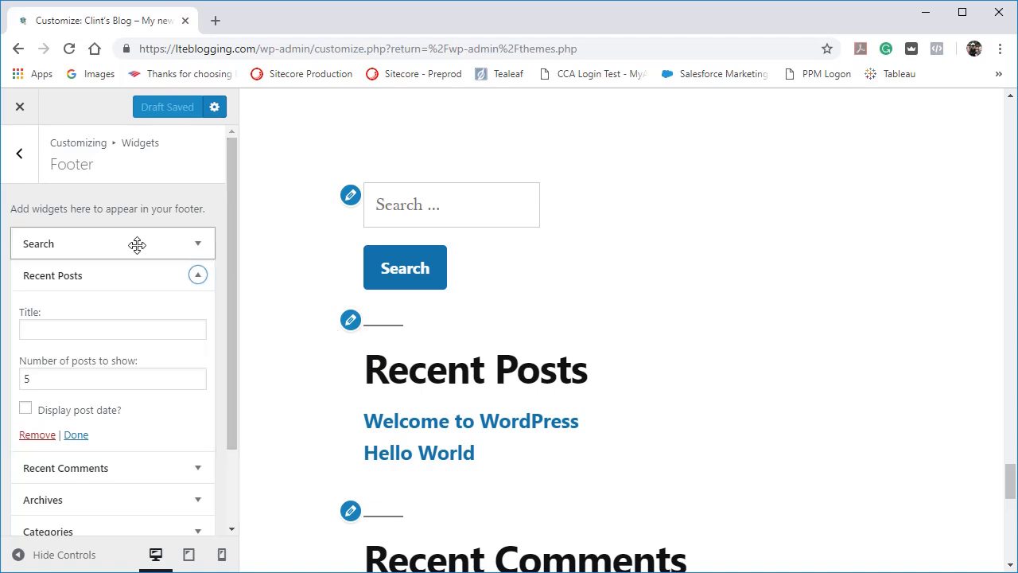
{"action": "left_click", "coordinate": [189, 281]}
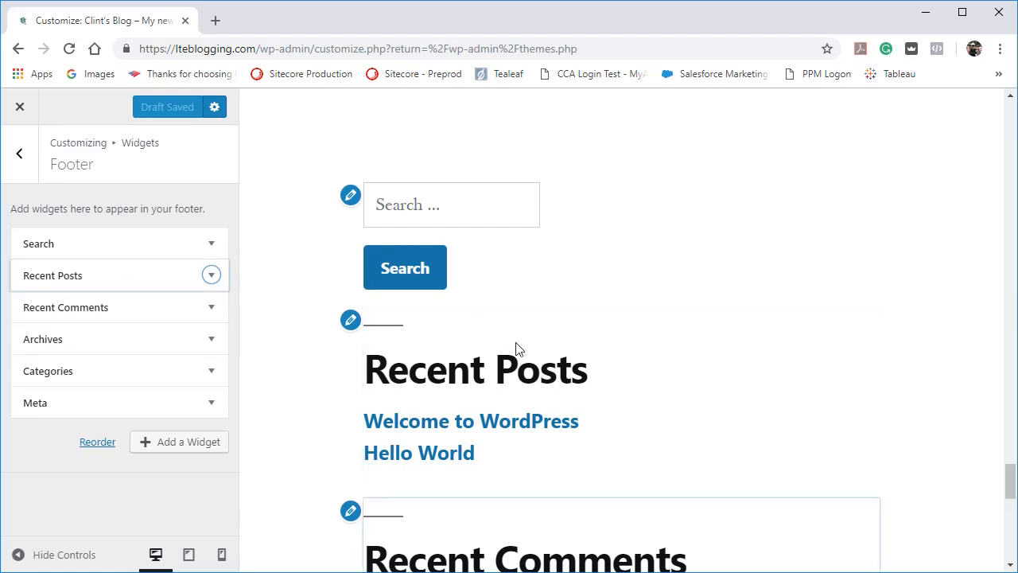
Examine the footer widgets in the site preview, from Search and Recent Posts down to Categories and Meta.
{"action": "scroll", "coordinate": [672, 372], "scroll_direction": "down", "scroll_amount": 2}
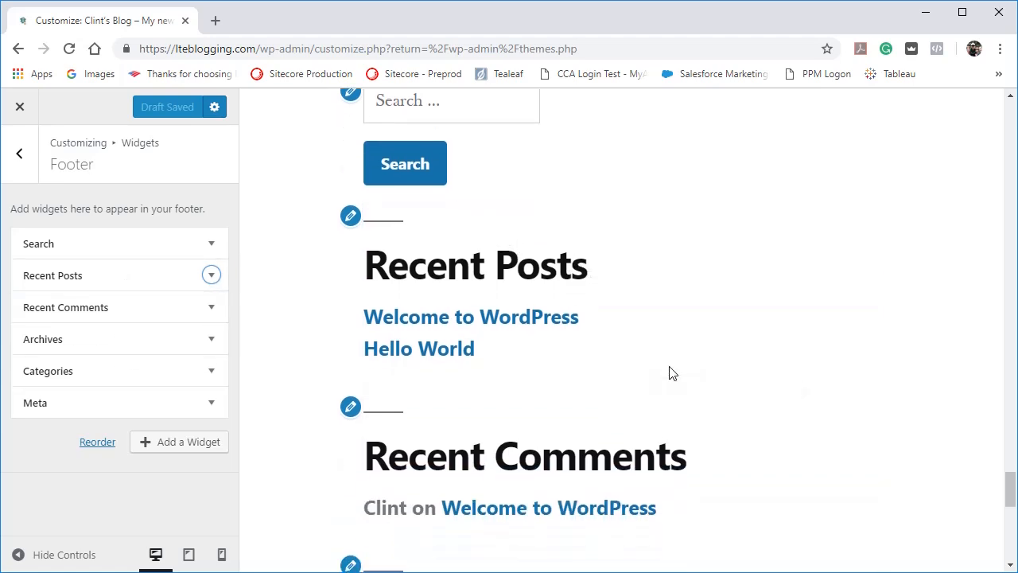
{"action": "scroll", "coordinate": [670, 373], "scroll_direction": "down", "scroll_amount": 1}
{"action": "scroll", "coordinate": [634, 336], "scroll_direction": "up", "scroll_amount": 1}
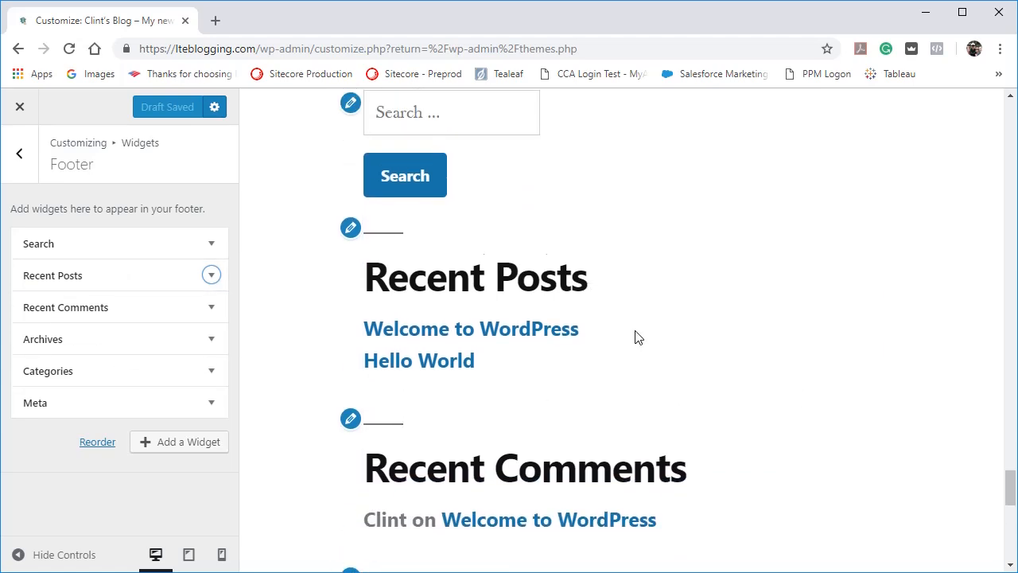
{"action": "scroll", "coordinate": [636, 336], "scroll_direction": "up", "scroll_amount": 1}
{"action": "scroll", "coordinate": [636, 336], "scroll_direction": "down", "scroll_amount": 4}
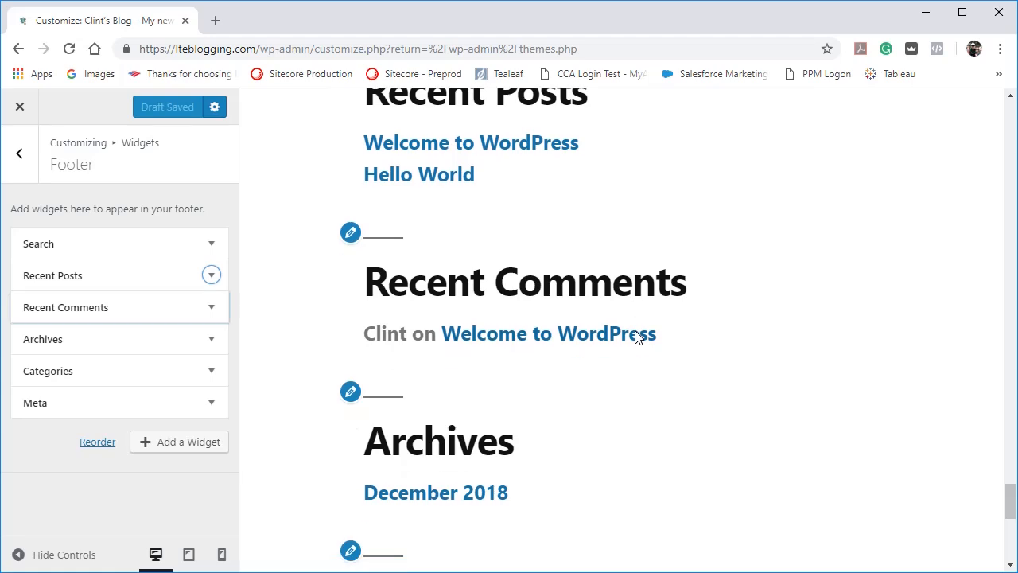
{"action": "scroll", "coordinate": [637, 336], "scroll_direction": "down", "scroll_amount": 2}
{"action": "scroll", "coordinate": [636, 336], "scroll_direction": "down", "scroll_amount": 2}
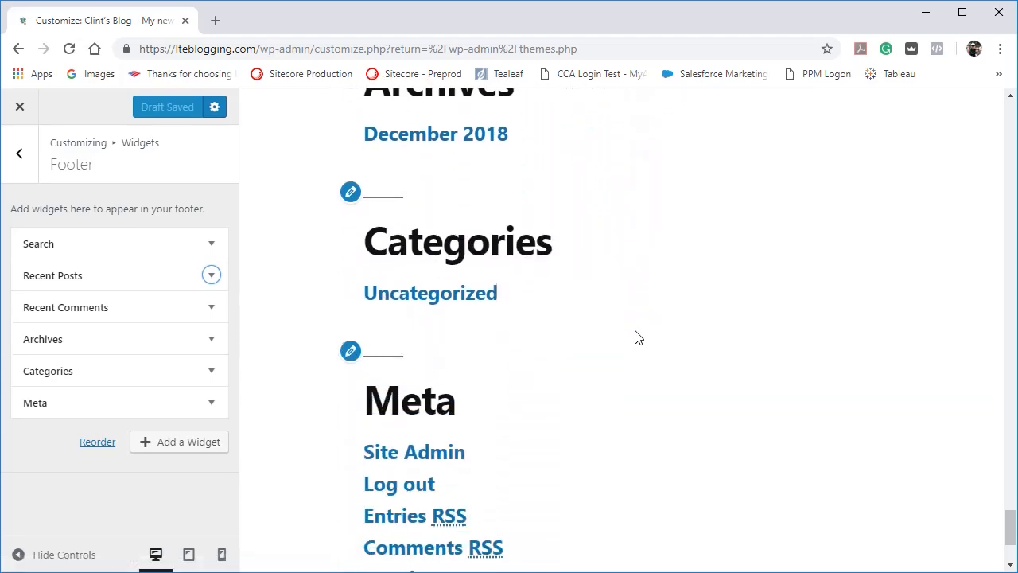
{"action": "scroll", "coordinate": [636, 336], "scroll_direction": "down", "scroll_amount": 2}
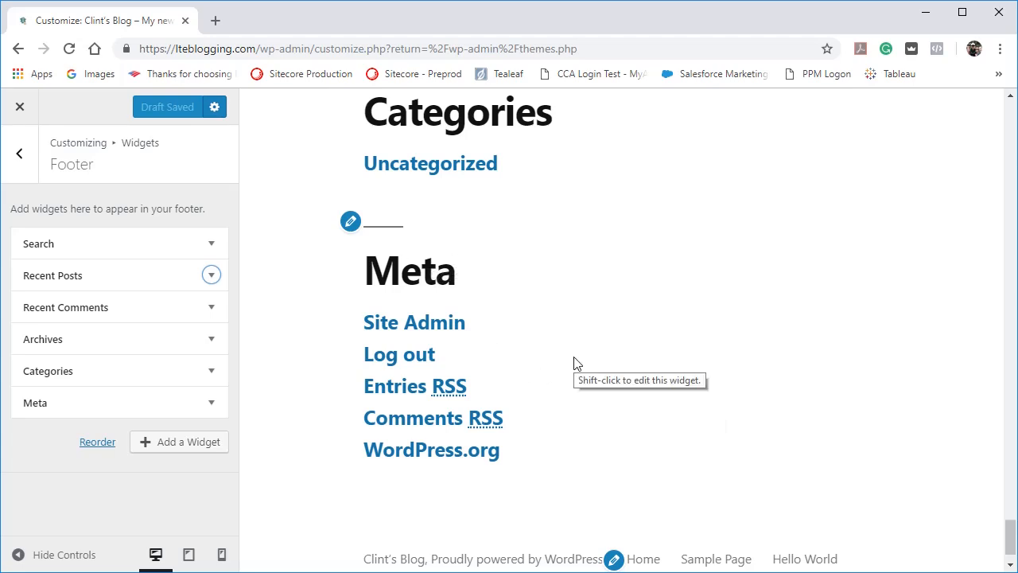
Remove the Meta widget from the footer and check the remaining widgets in the site preview.
{"action": "left_click", "coordinate": [214, 404]}
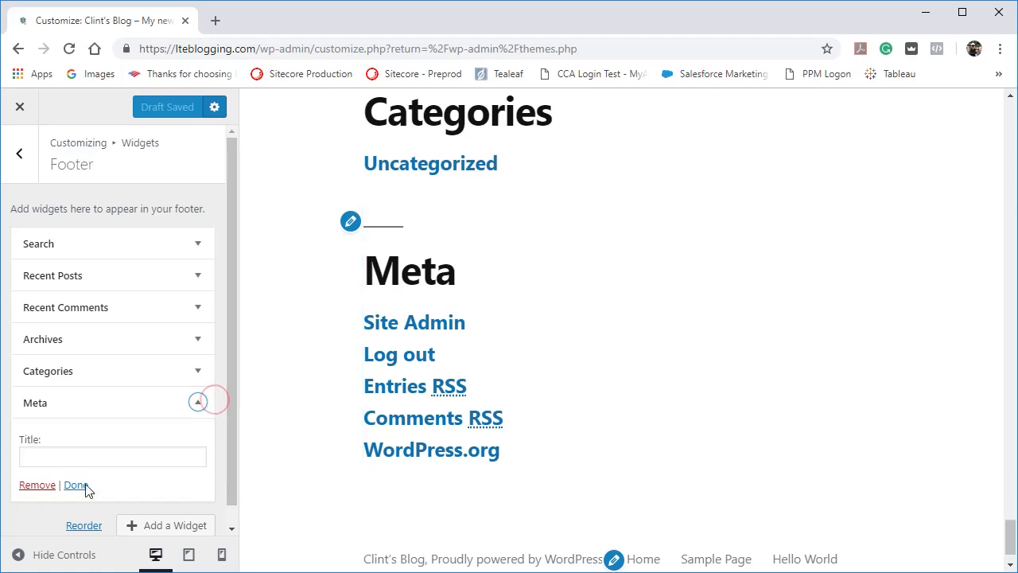
{"action": "left_click", "coordinate": [35, 485]}
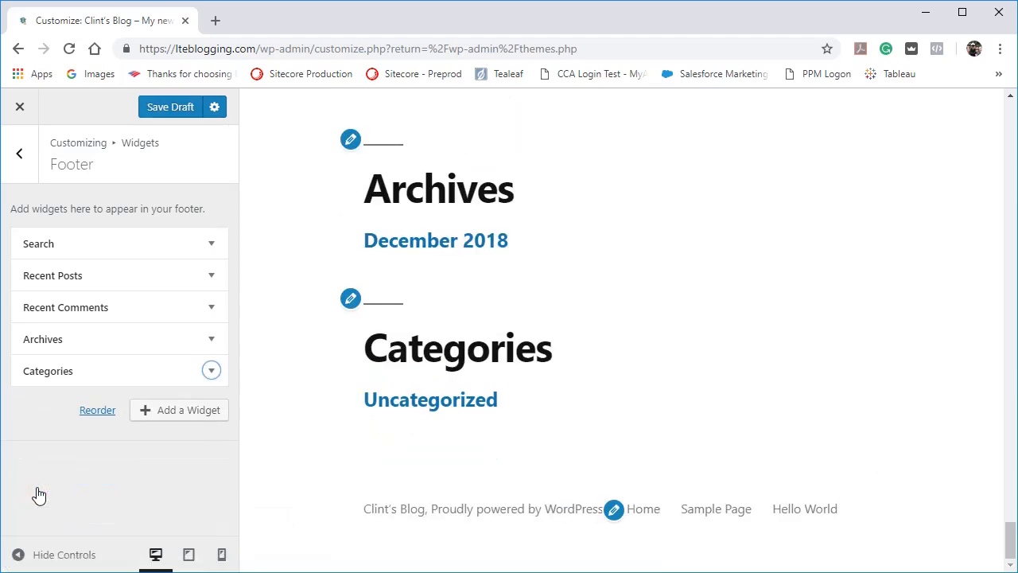
{"action": "scroll", "coordinate": [633, 422], "scroll_direction": "up", "scroll_amount": 3}
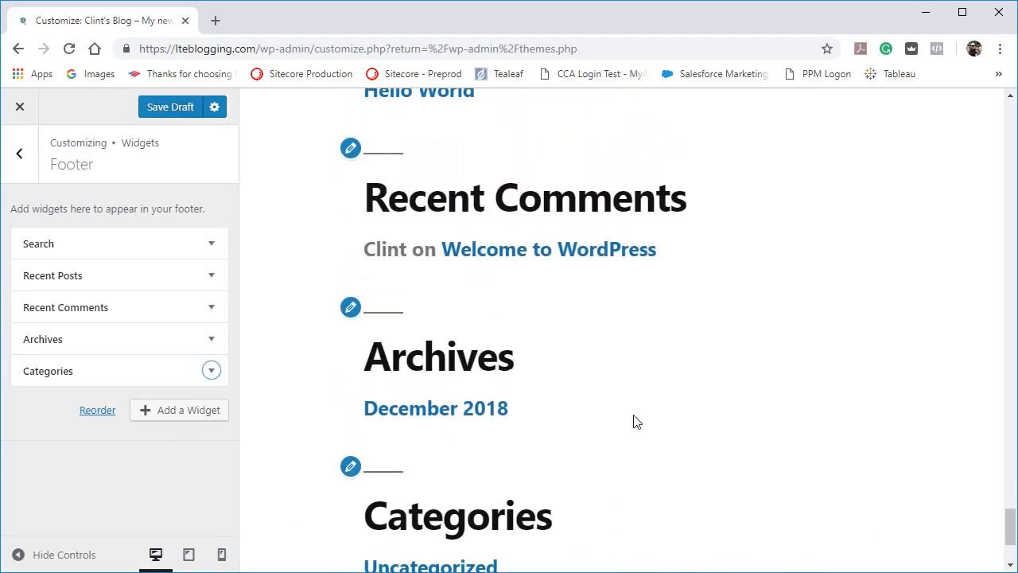
Give the footer's Search widget a title, trying "Search" and replacing it with "Looking for something?".
{"action": "left_click", "coordinate": [213, 243]}
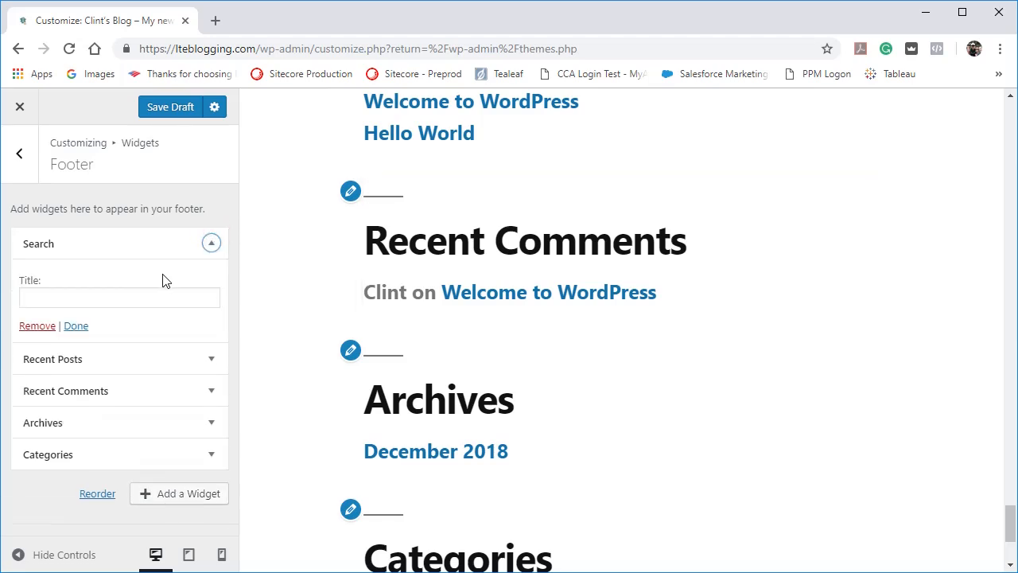
{"action": "scroll", "coordinate": [482, 252], "scroll_direction": "up", "scroll_amount": 5}
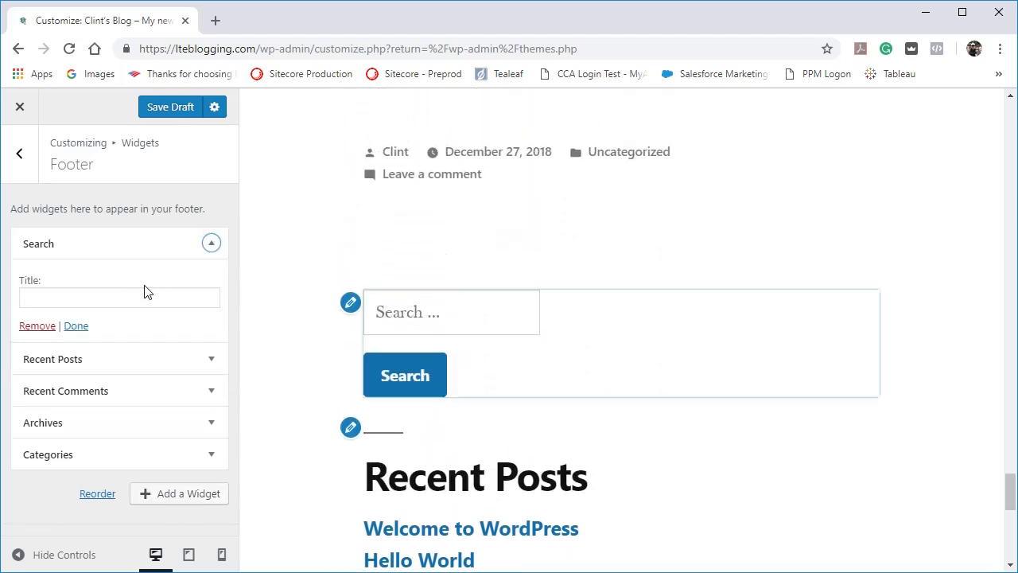
{"action": "left_click", "coordinate": [87, 290]}
{"action": "type", "text": "Search"}
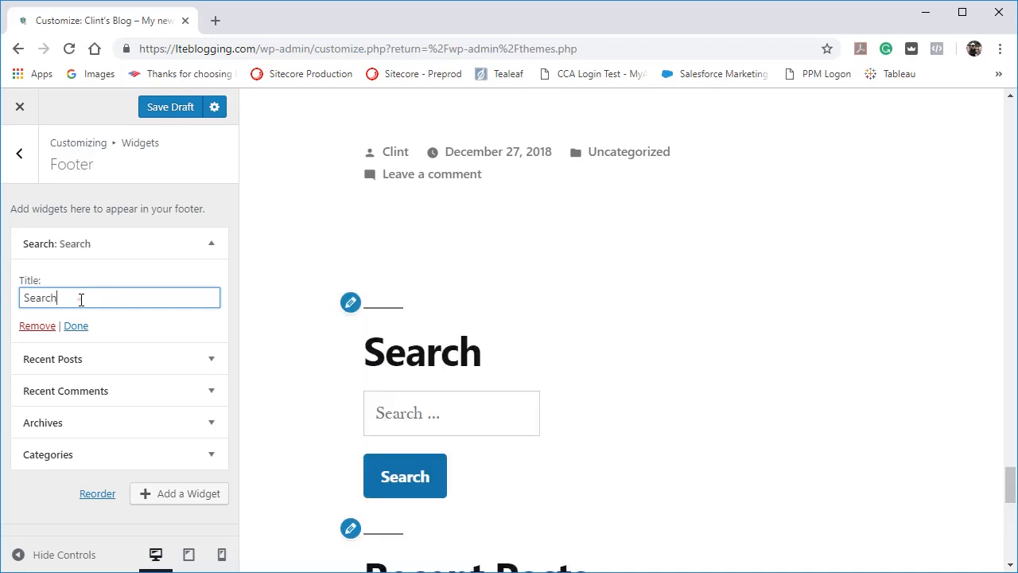
{"action": "left_click_drag", "start_coordinate": [81, 299], "coordinate": [6, 292]}
{"action": "type", "text": "Looking for something?"}
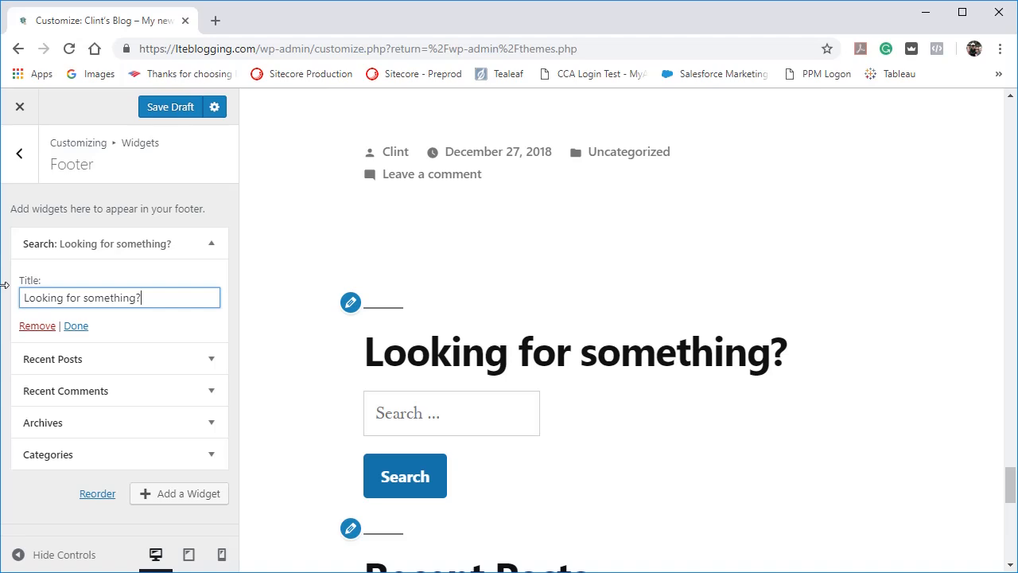
Review the settings of the Recent Posts, Recent Comments, Archives and Categories widgets, and return to the Search widget.
{"action": "left_click", "coordinate": [136, 359]}
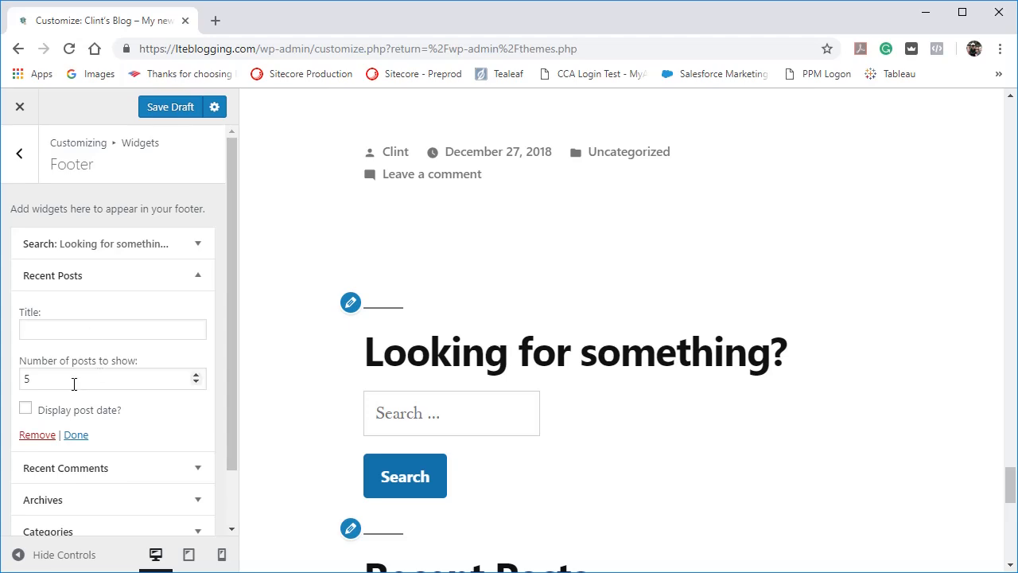
{"action": "scroll", "coordinate": [136, 420], "scroll_direction": "down", "scroll_amount": 1}
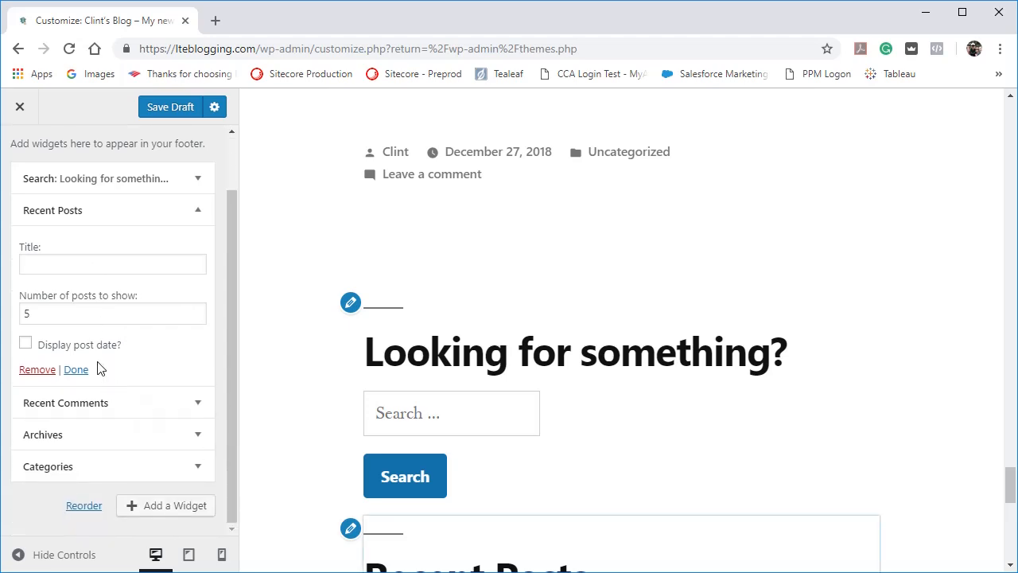
{"action": "left_click", "coordinate": [143, 397]}
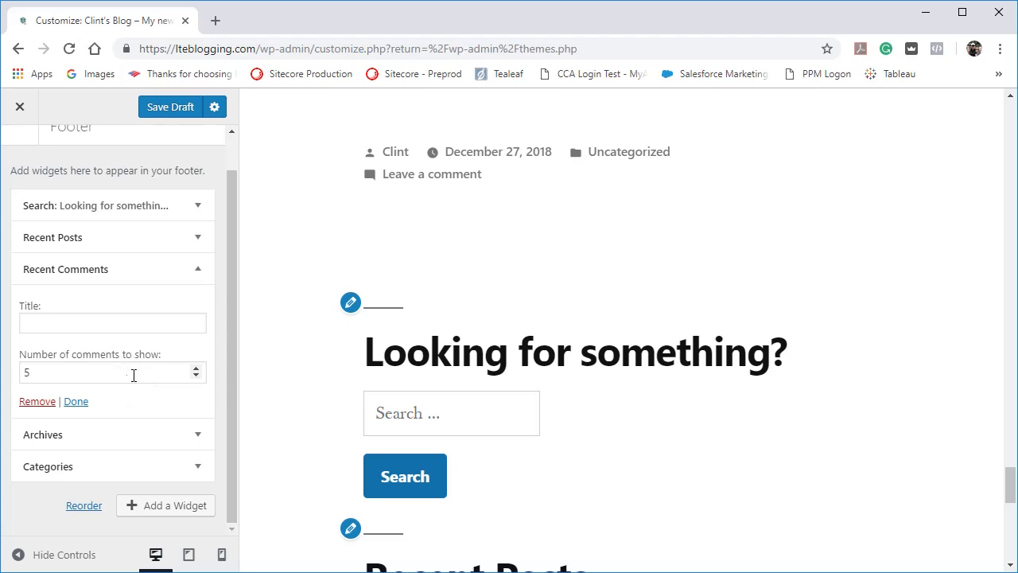
{"action": "left_click", "coordinate": [155, 430]}
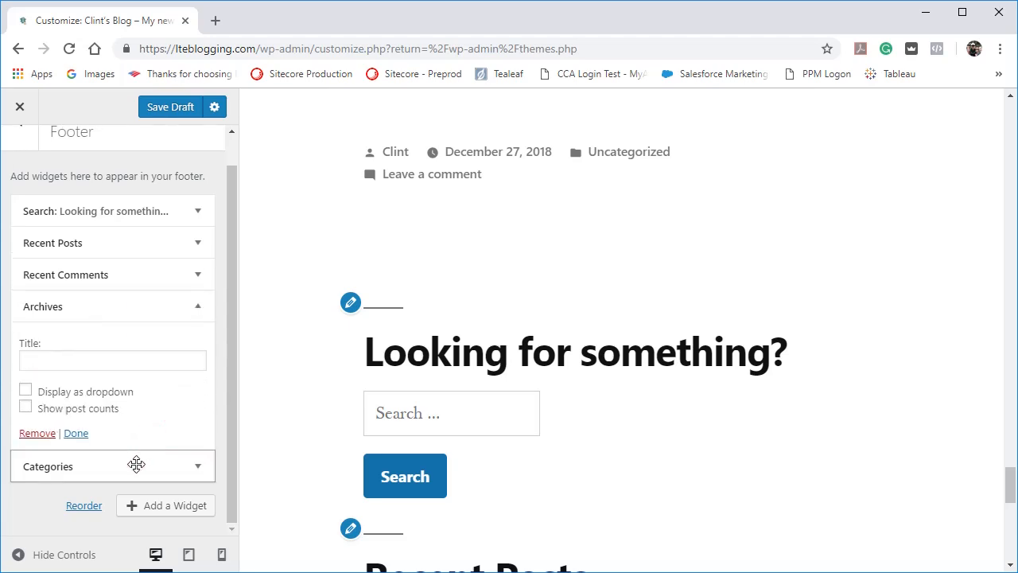
{"action": "left_click", "coordinate": [136, 464]}
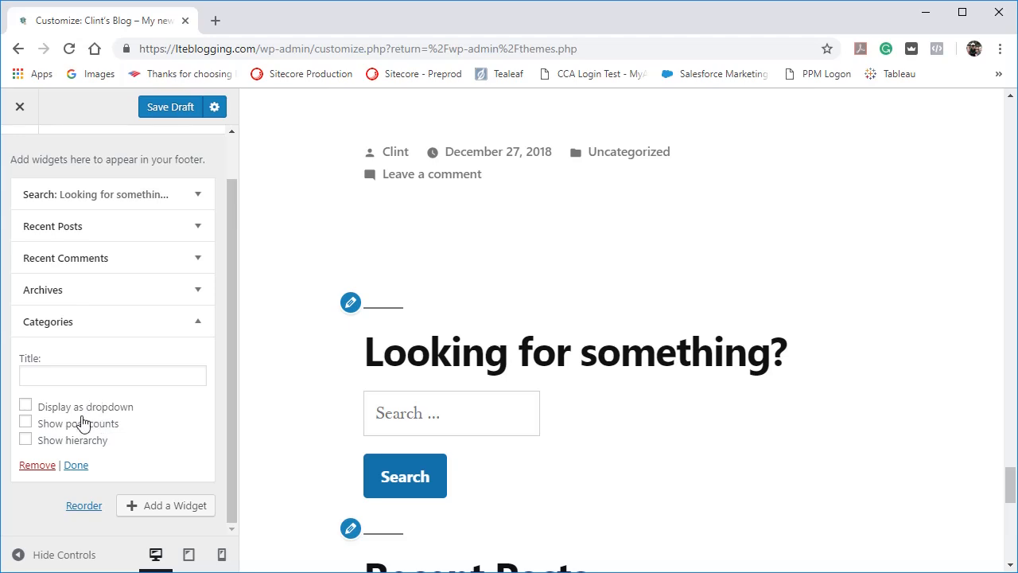
{"action": "left_click", "coordinate": [166, 198]}
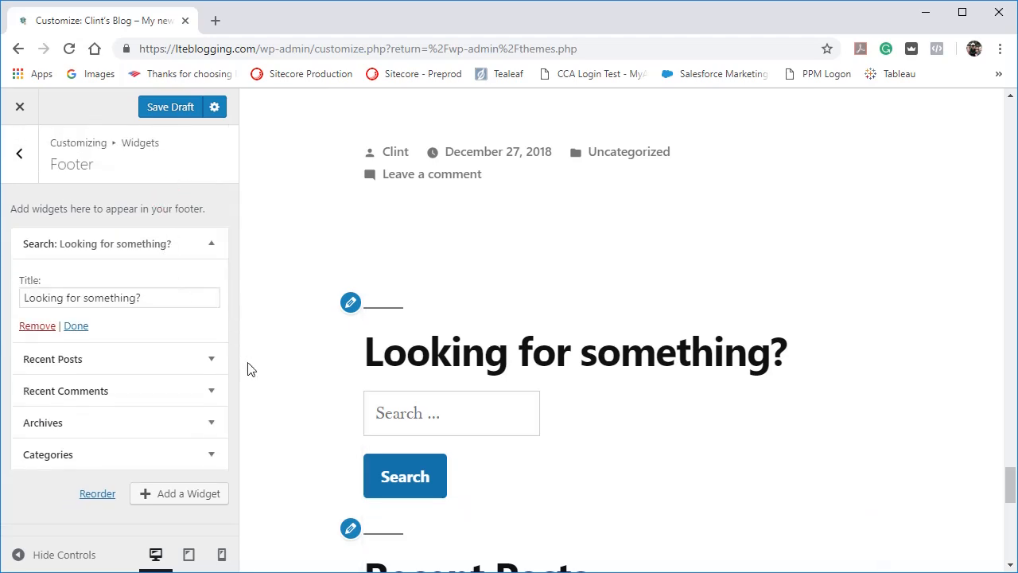
Browse the list of available widgets and add an Image widget to the footer.
{"action": "left_click", "coordinate": [162, 501]}
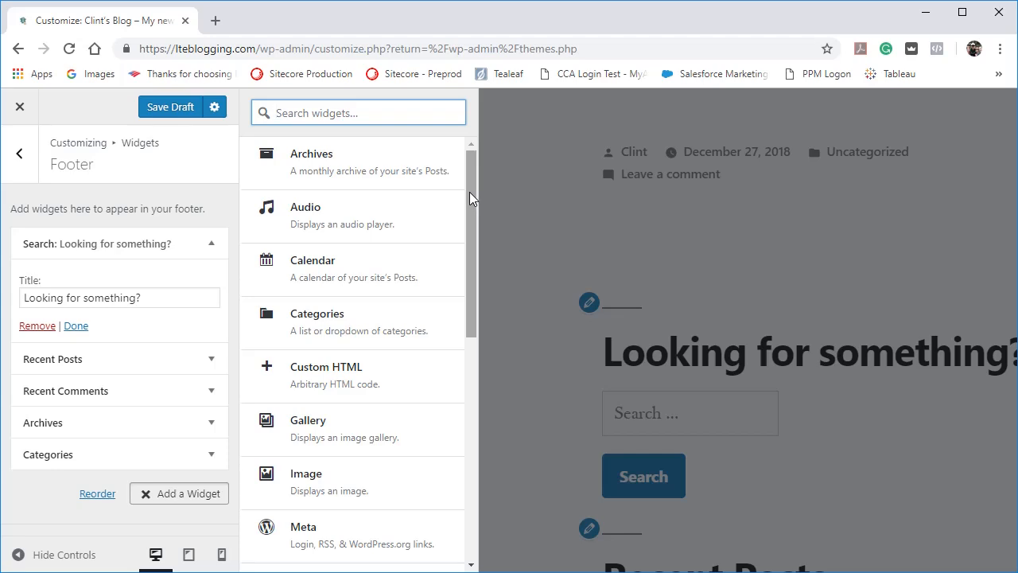
{"action": "left_click_drag", "start_coordinate": [469, 191], "coordinate": [419, 6]}
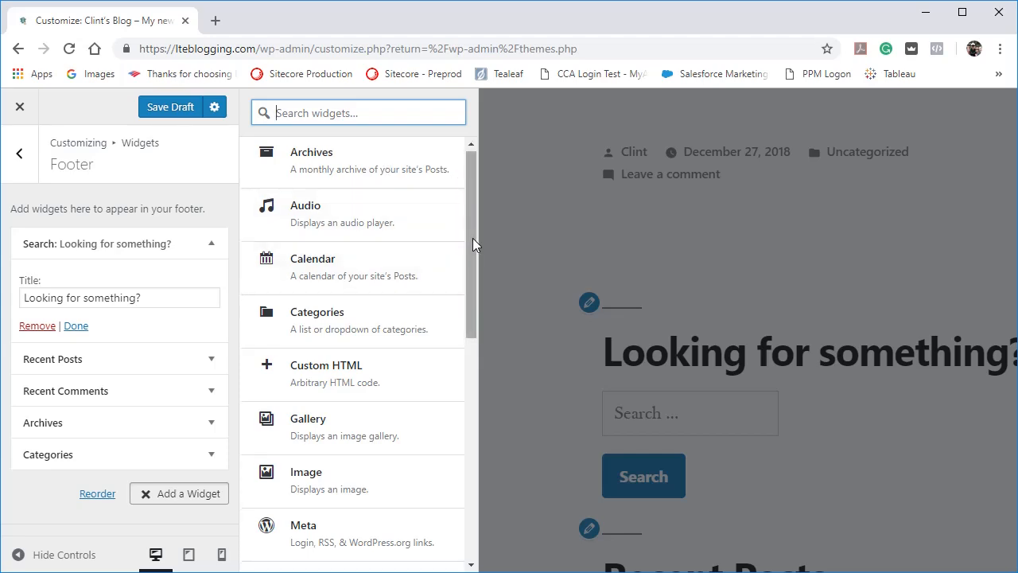
{"action": "left_click_drag", "start_coordinate": [473, 238], "coordinate": [477, 285]}
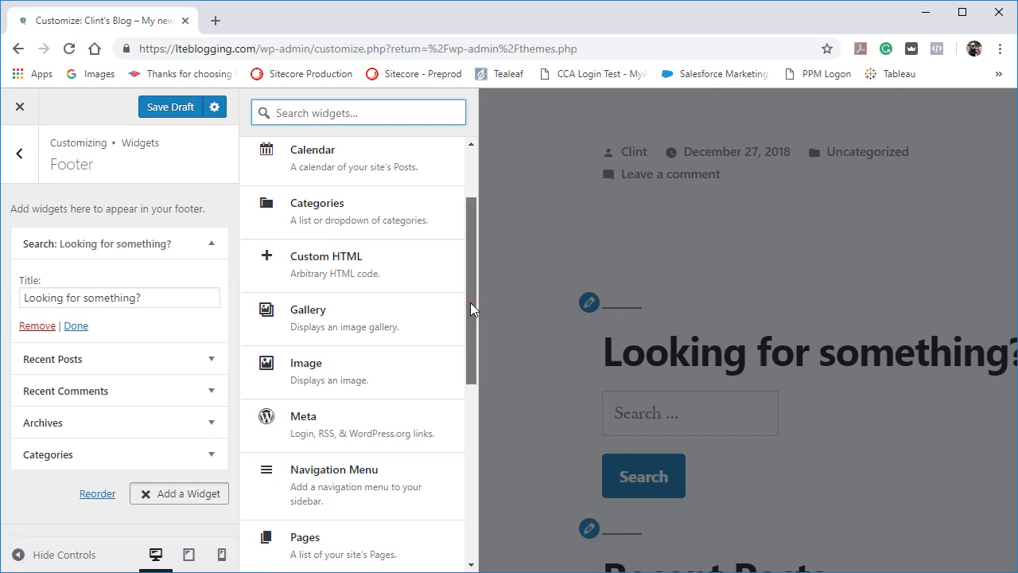
{"action": "left_click_drag", "start_coordinate": [470, 302], "coordinate": [483, 331]}
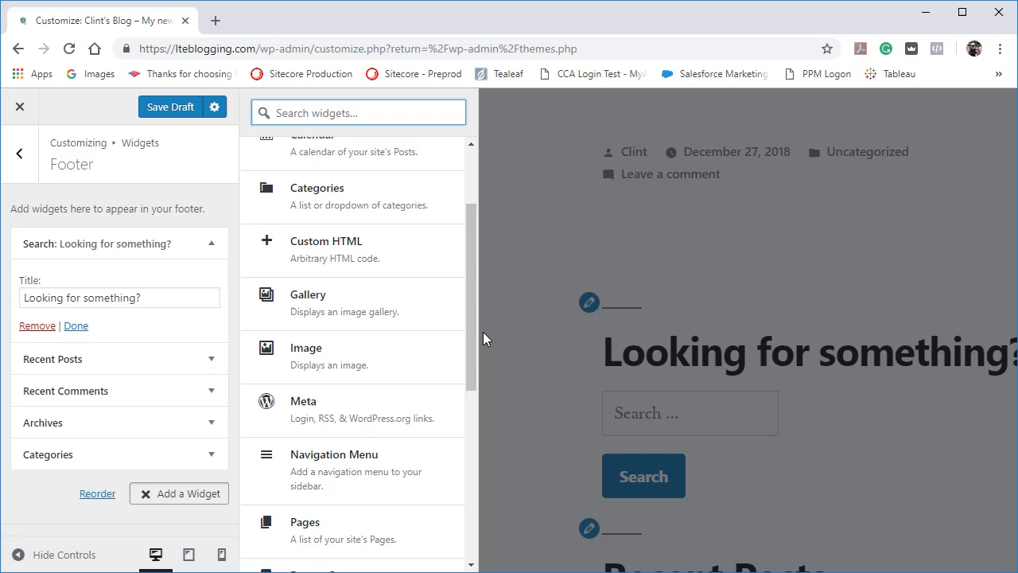
{"action": "left_click", "coordinate": [400, 341]}
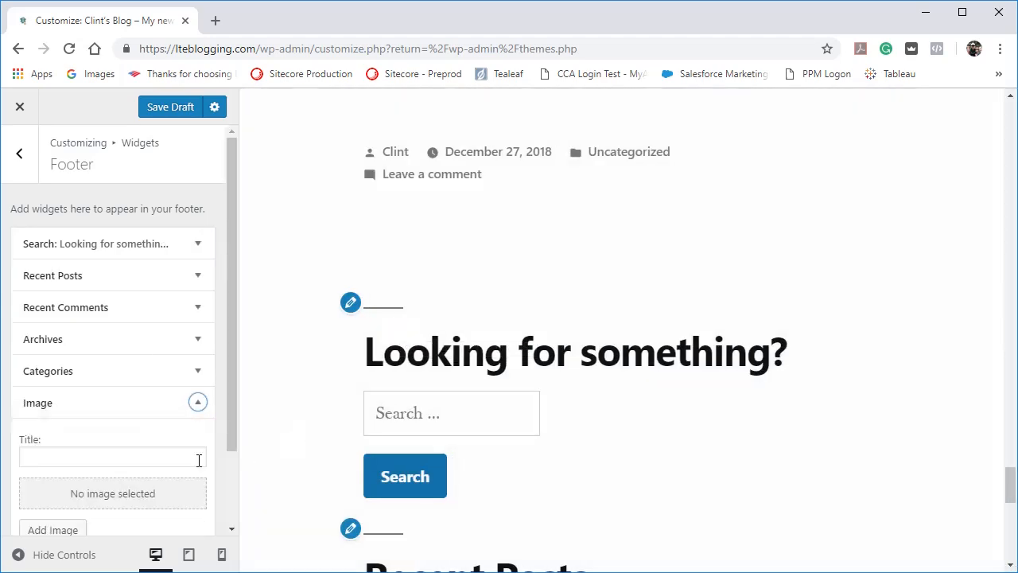
Title the new Image widget "This is an image widget".
{"action": "left_click", "coordinate": [183, 457]}
{"action": "type", "text": "This is a"}
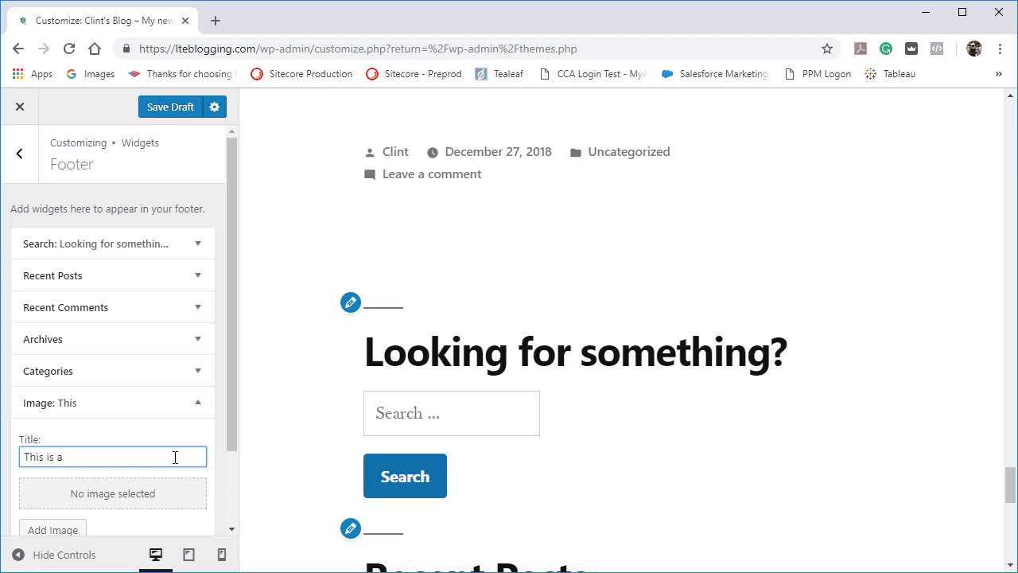
{"action": "type", "text": "n image wide"}
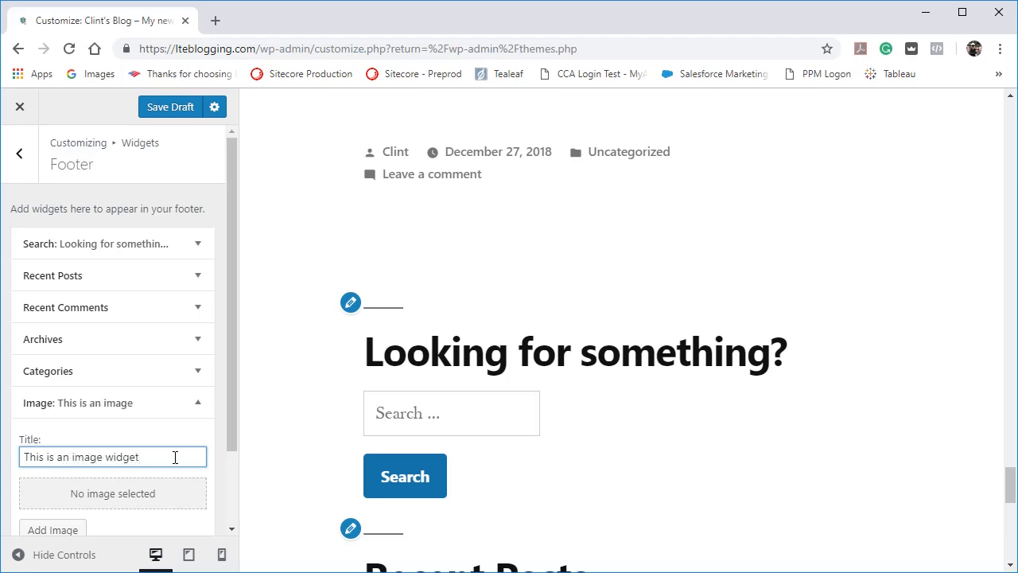
Add girl-writing-on-bed.jpg from the media library to the footer's Image widget and check it in the page preview.
{"action": "left_click", "coordinate": [53, 530]}
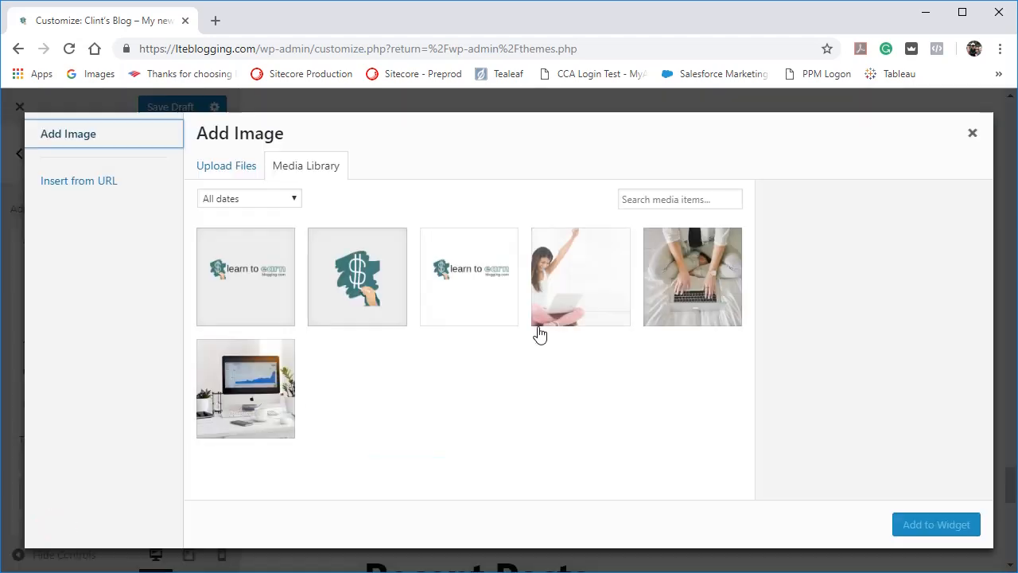
{"action": "left_click", "coordinate": [672, 292]}
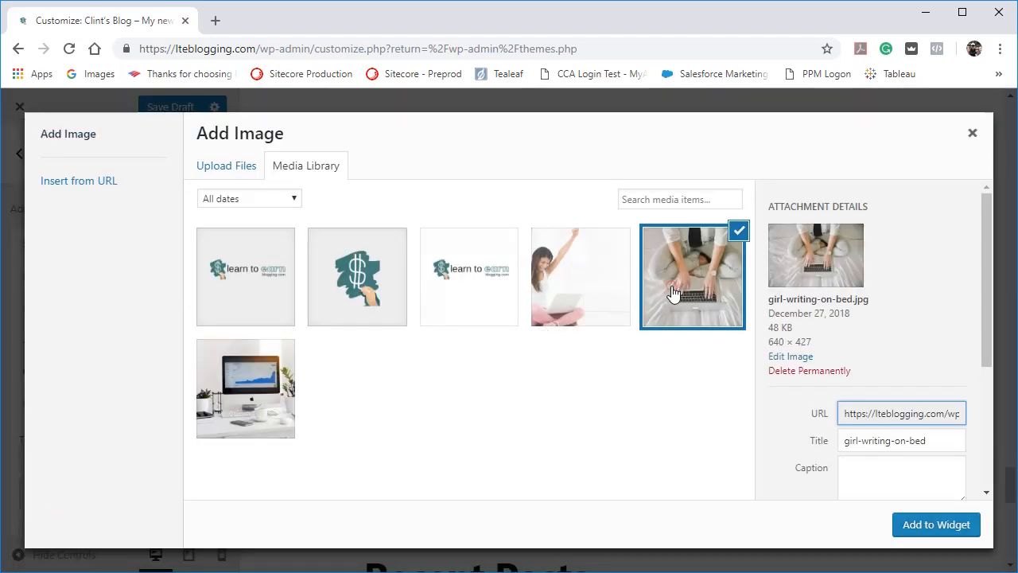
{"action": "left_click", "coordinate": [952, 522]}
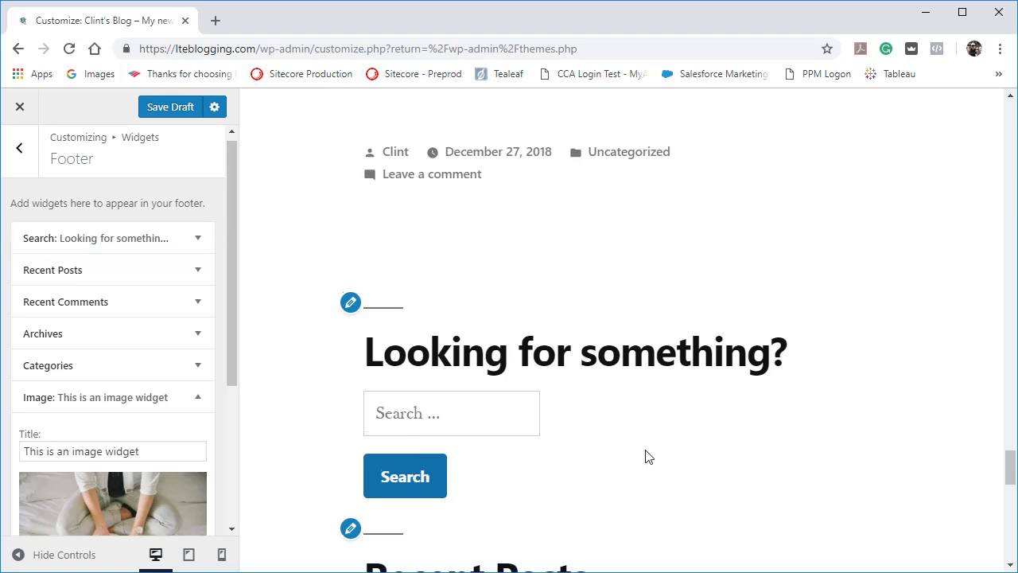
{"action": "scroll", "coordinate": [648, 456], "scroll_direction": "down", "scroll_amount": 15}
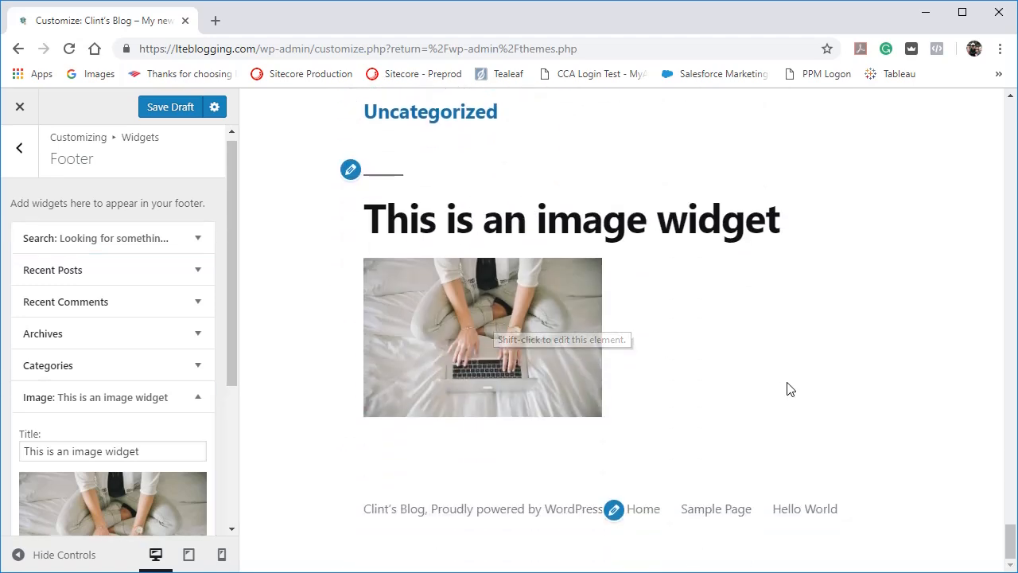
Preview the footer widgets at mobile and tablet sizes, return to the desktop preview and look back up the page.
{"action": "left_click", "coordinate": [221, 555]}
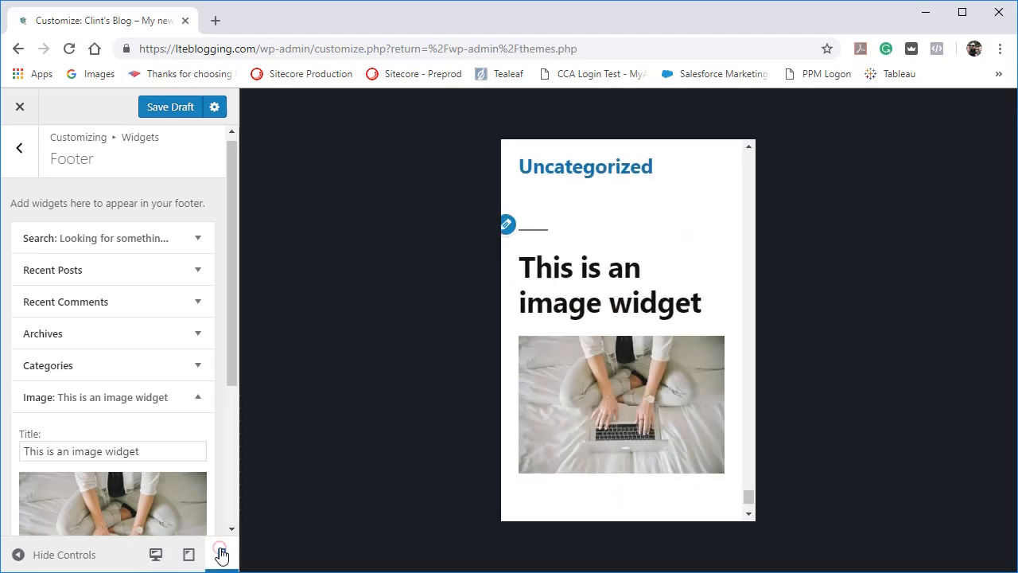
{"action": "scroll", "coordinate": [635, 357], "scroll_direction": "up", "scroll_amount": 3}
{"action": "scroll", "coordinate": [636, 360], "scroll_direction": "up", "scroll_amount": 10}
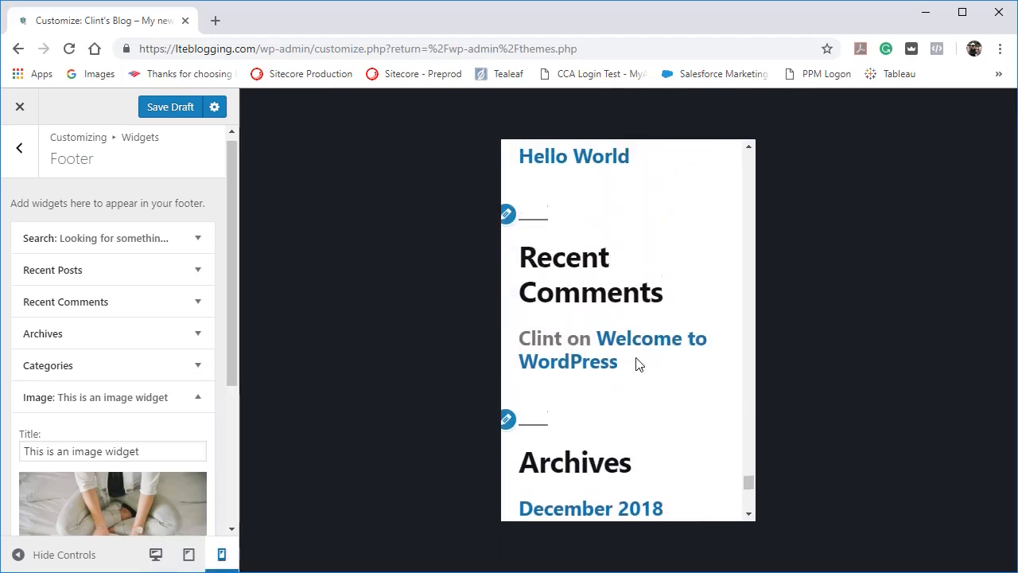
{"action": "scroll", "coordinate": [636, 362], "scroll_direction": "down", "scroll_amount": 10}
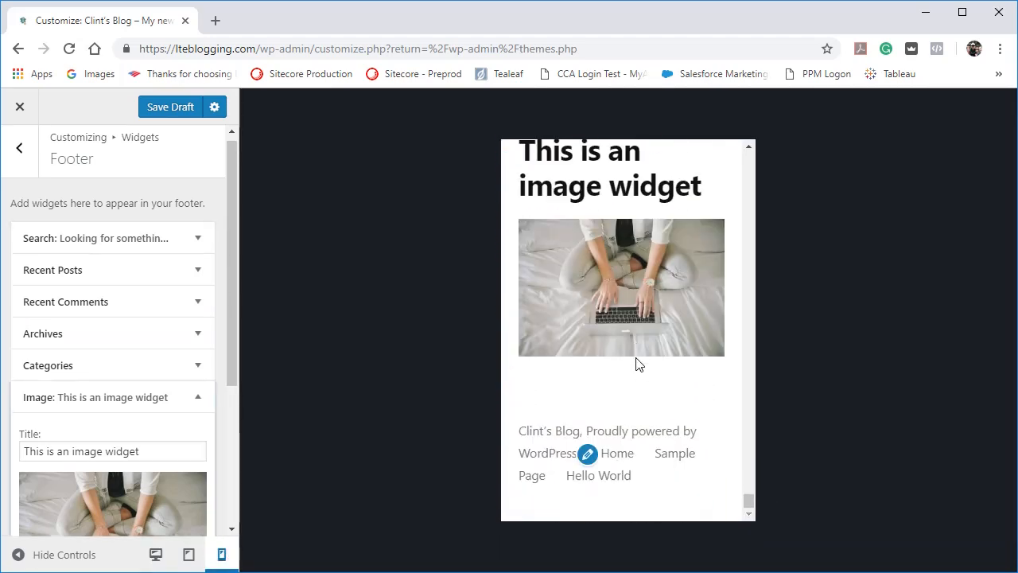
{"action": "left_click", "coordinate": [188, 554]}
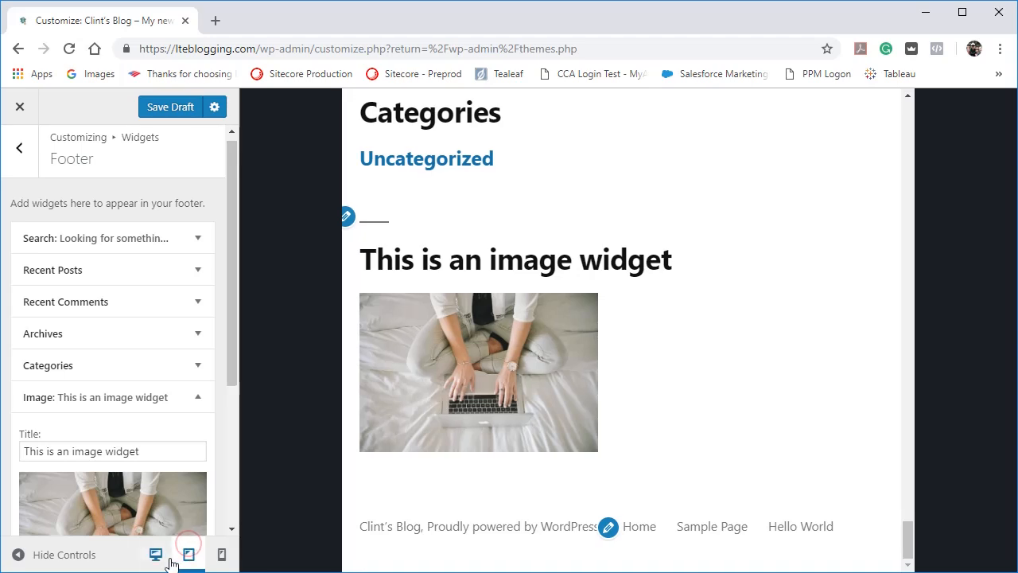
{"action": "left_click", "coordinate": [156, 554]}
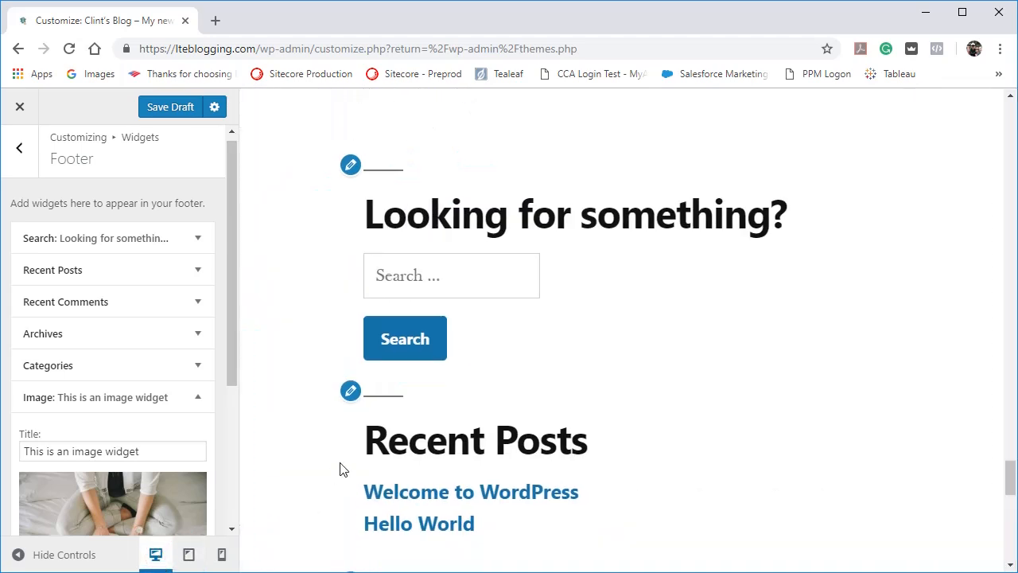
{"action": "scroll", "coordinate": [338, 459], "scroll_direction": "up", "scroll_amount": 3}
{"action": "scroll", "coordinate": [338, 459], "scroll_direction": "up", "scroll_amount": 4}
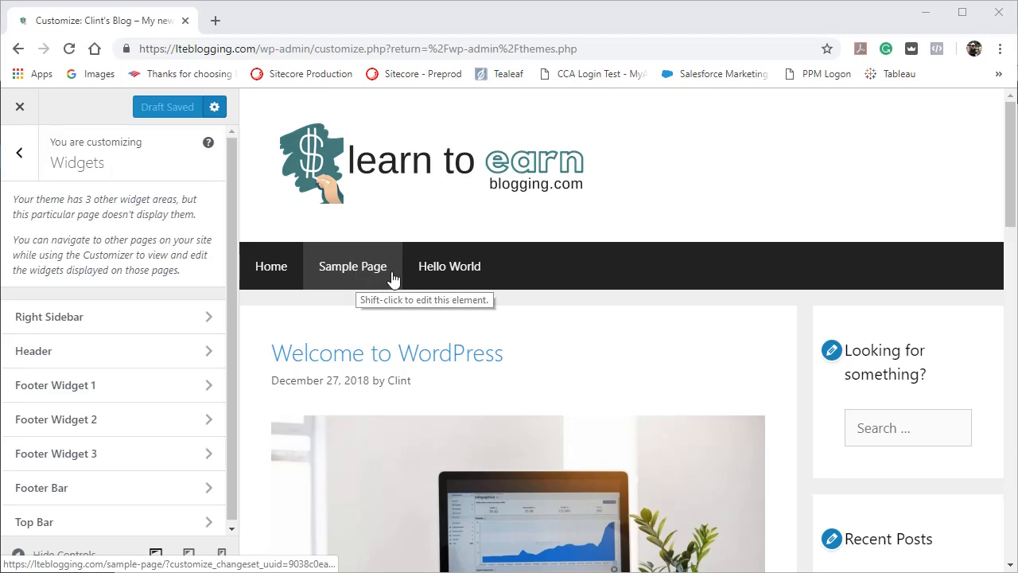
Open the Hello World page in the preview and examine its layout alongside the theme's available widget areas.
{"action": "left_click", "coordinate": [442, 275]}
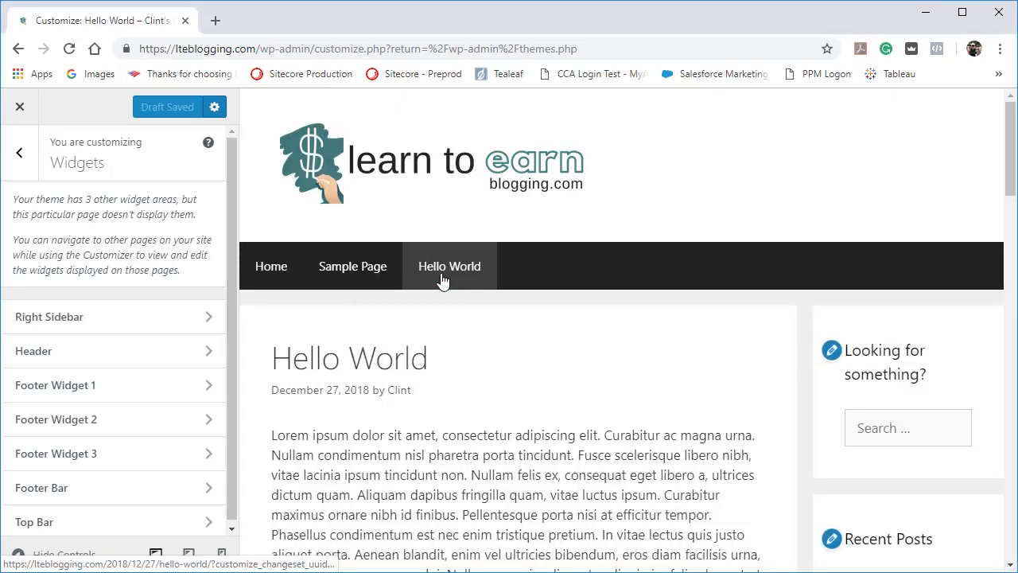
{"action": "scroll", "coordinate": [533, 342], "scroll_direction": "down", "scroll_amount": 2}
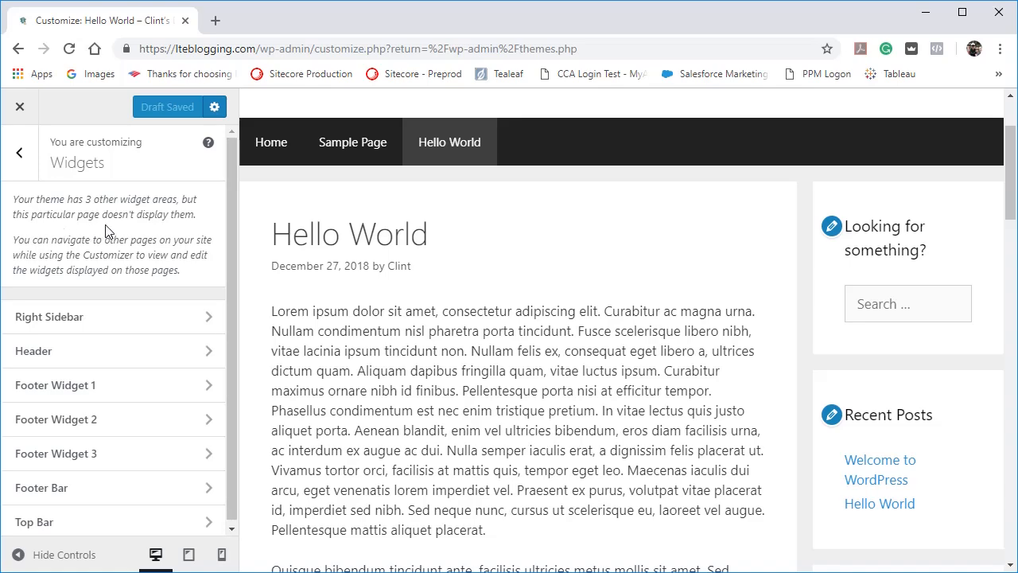
{"action": "scroll", "coordinate": [452, 352], "scroll_direction": "down", "scroll_amount": 3}
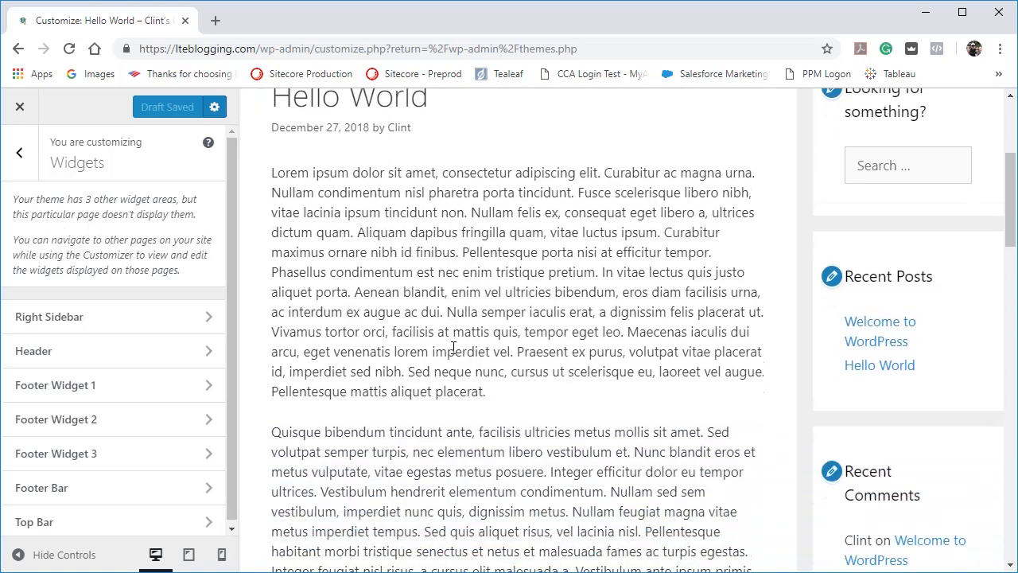
{"action": "scroll", "coordinate": [452, 352], "scroll_direction": "up", "scroll_amount": 4}
{"action": "scroll", "coordinate": [453, 350], "scroll_direction": "up", "scroll_amount": 1}
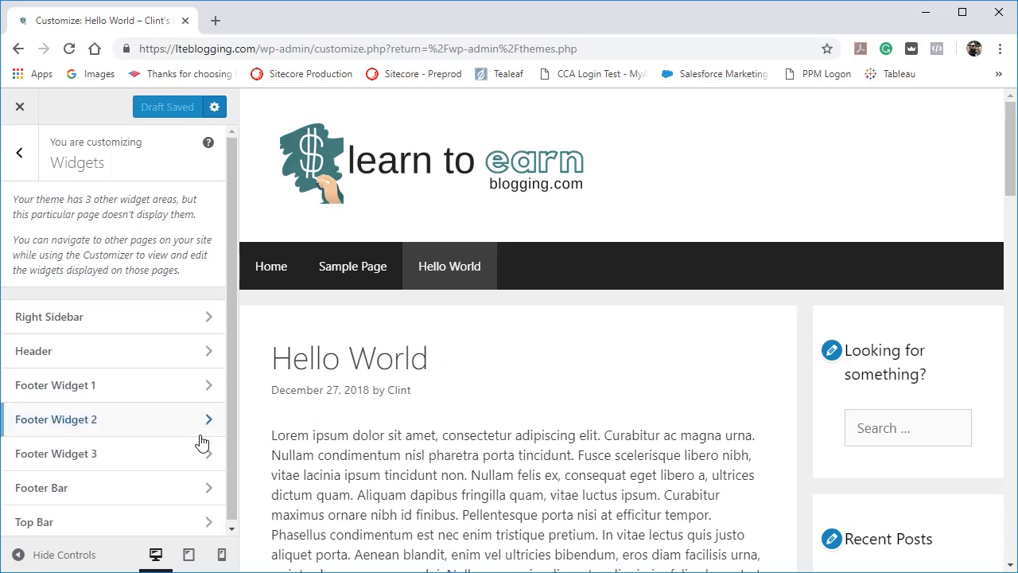
{"action": "scroll", "coordinate": [198, 445], "scroll_direction": "down", "scroll_amount": 1}
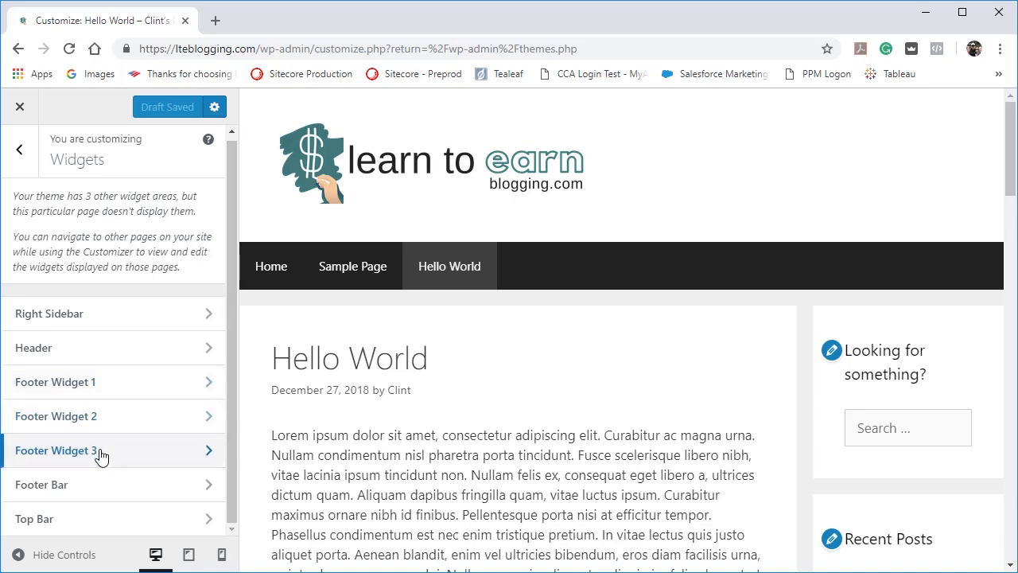
Examine the footer widgets at full width with the controls hidden, and at tablet and mobile sizes, ending in the desktop preview.
{"action": "scroll", "coordinate": [402, 430], "scroll_direction": "down", "scroll_amount": 8}
{"action": "scroll", "coordinate": [402, 430], "scroll_direction": "down", "scroll_amount": 10}
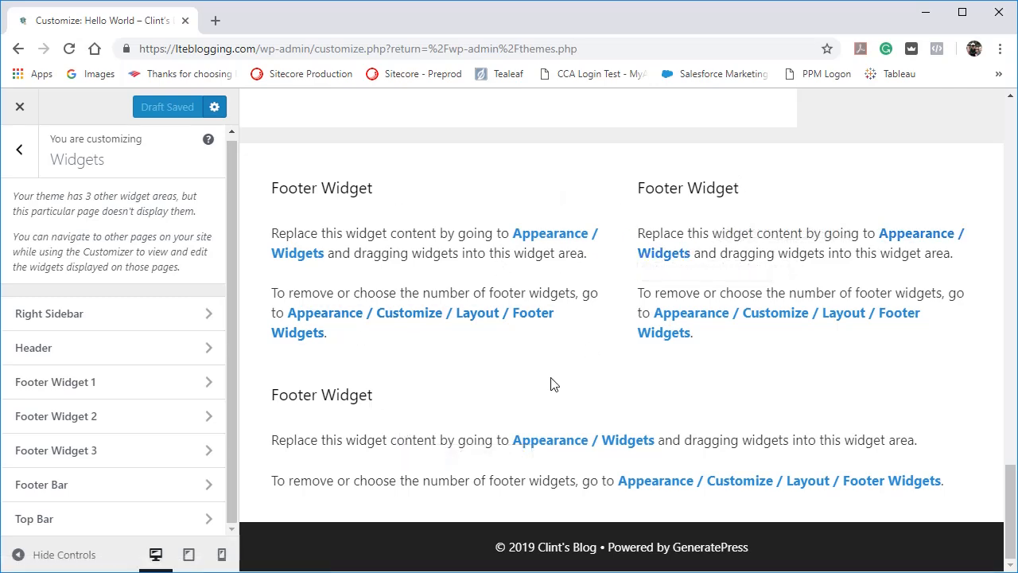
{"action": "left_click", "coordinate": [69, 554]}
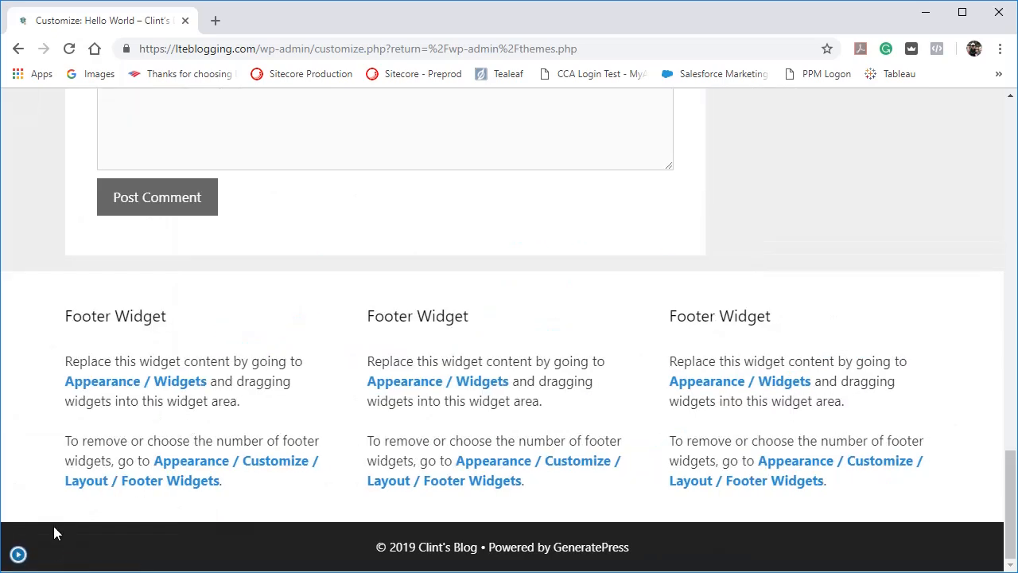
{"action": "left_click", "coordinate": [17, 555]}
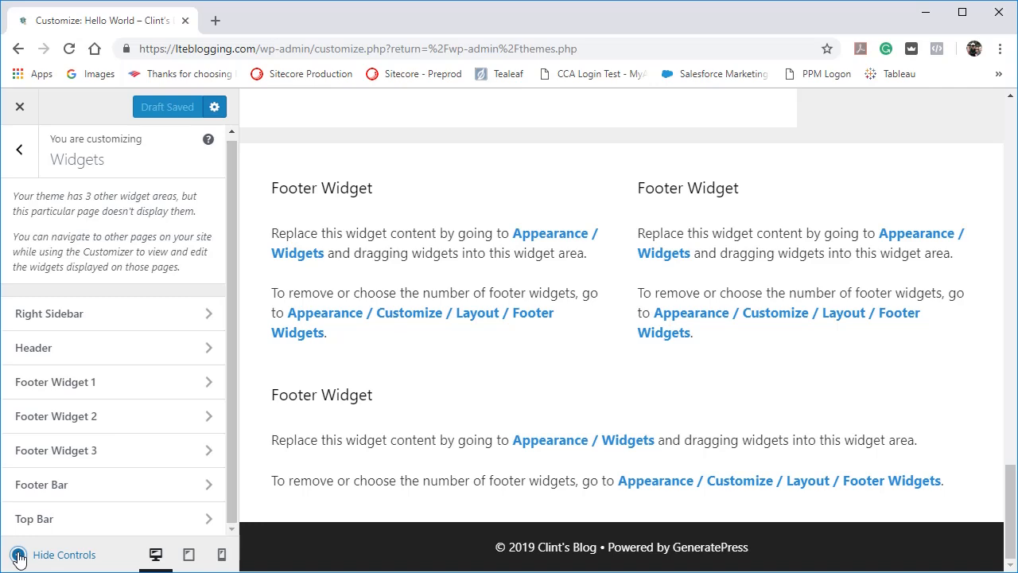
{"action": "left_click", "coordinate": [191, 556]}
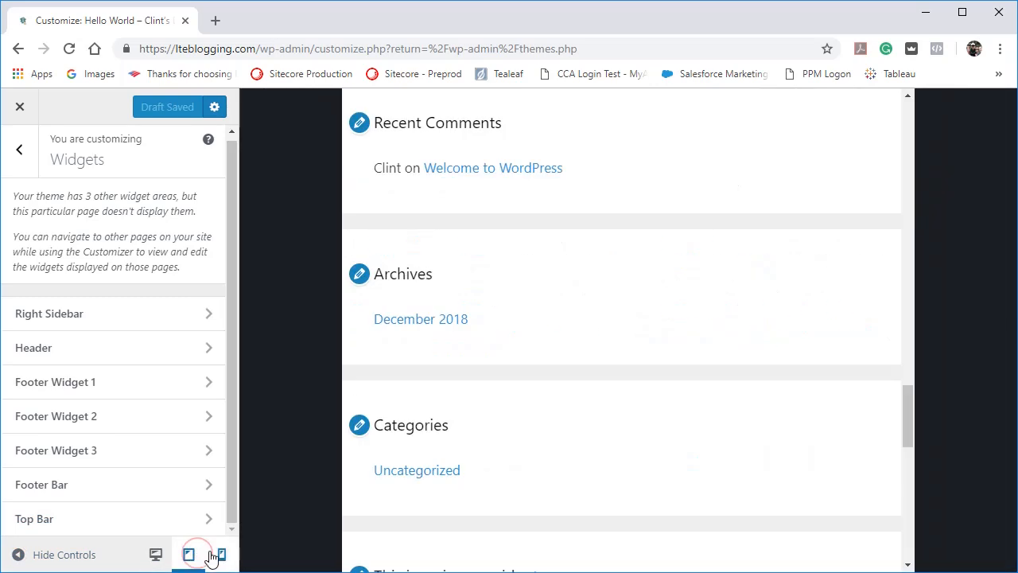
{"action": "left_click", "coordinate": [221, 556]}
{"action": "scroll", "coordinate": [557, 397], "scroll_direction": "down", "scroll_amount": 10}
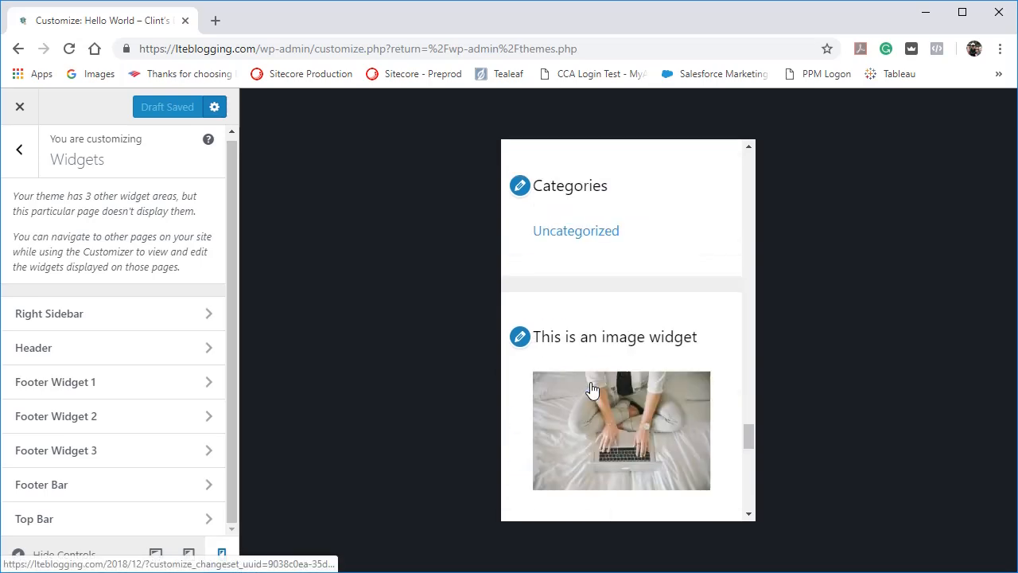
{"action": "scroll", "coordinate": [613, 382], "scroll_direction": "up", "scroll_amount": 5}
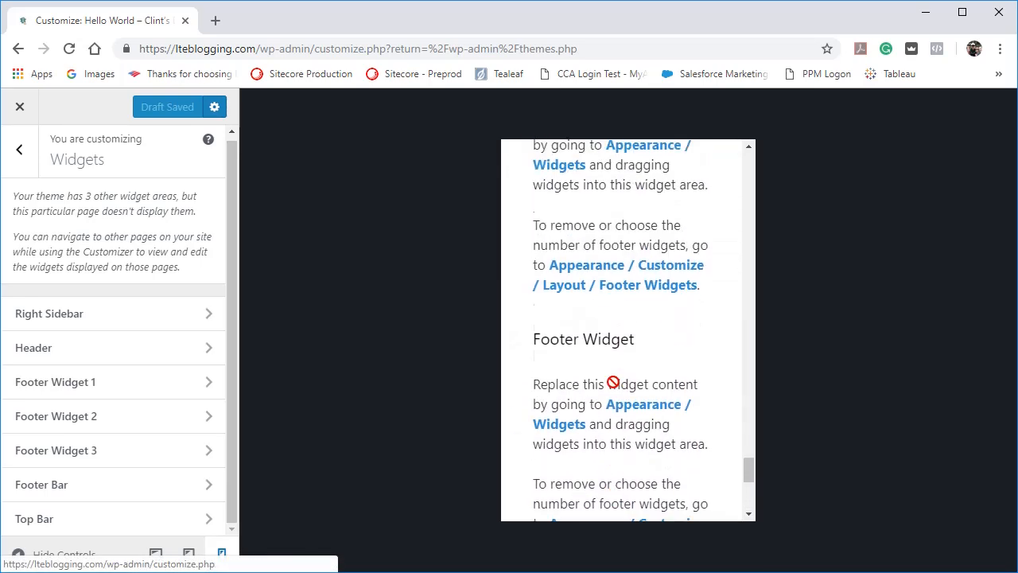
{"action": "scroll", "coordinate": [613, 382], "scroll_direction": "down", "scroll_amount": 5}
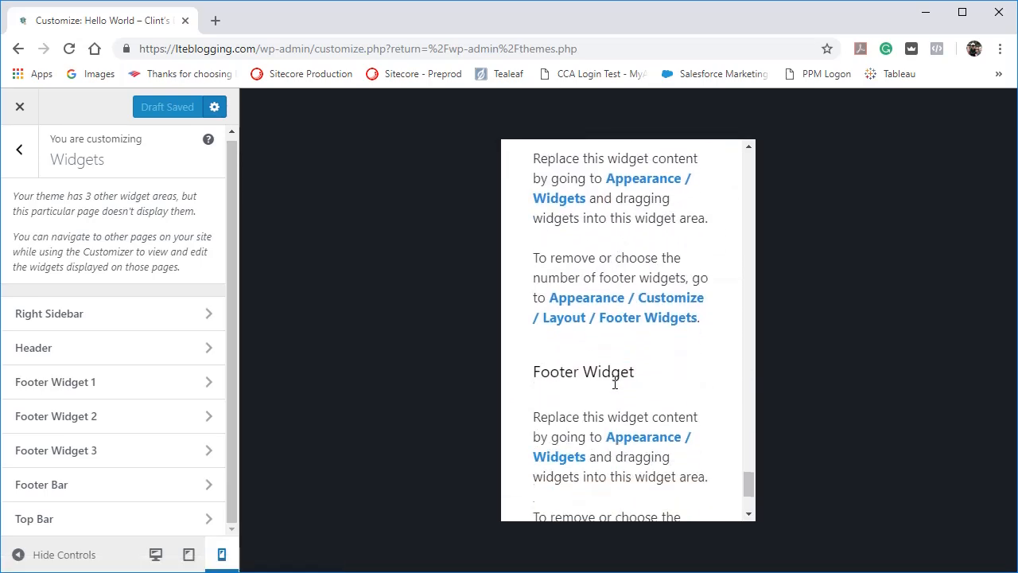
{"action": "left_click", "coordinate": [155, 555]}
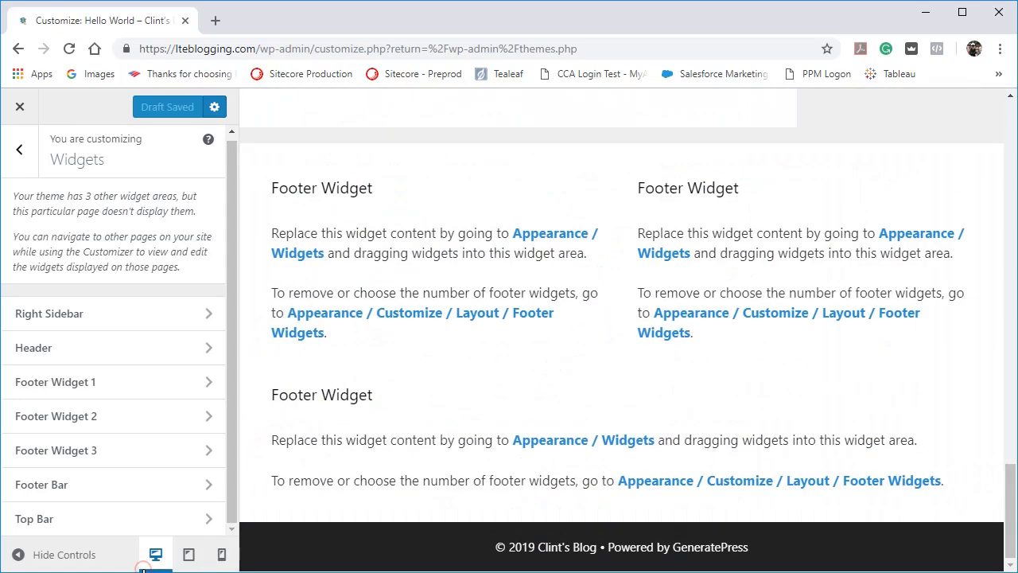
Open the Right Sidebar widget area and compare its widgets with those in the page preview.
{"action": "scroll", "coordinate": [484, 387], "scroll_direction": "up", "scroll_amount": 1}
{"action": "scroll", "coordinate": [474, 374], "scroll_direction": "up", "scroll_amount": 1}
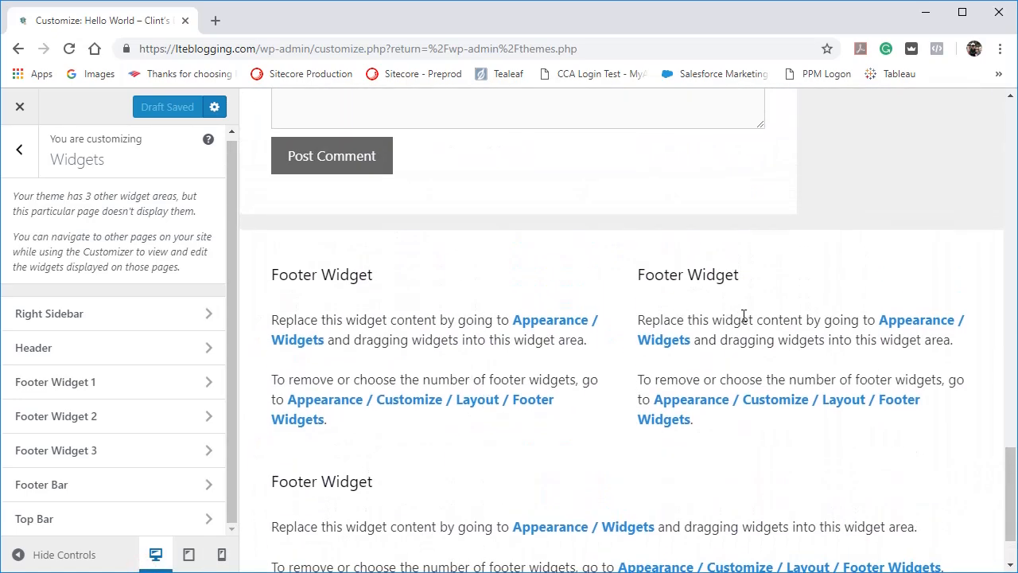
{"action": "scroll", "coordinate": [583, 447], "scroll_direction": "up", "scroll_amount": 10}
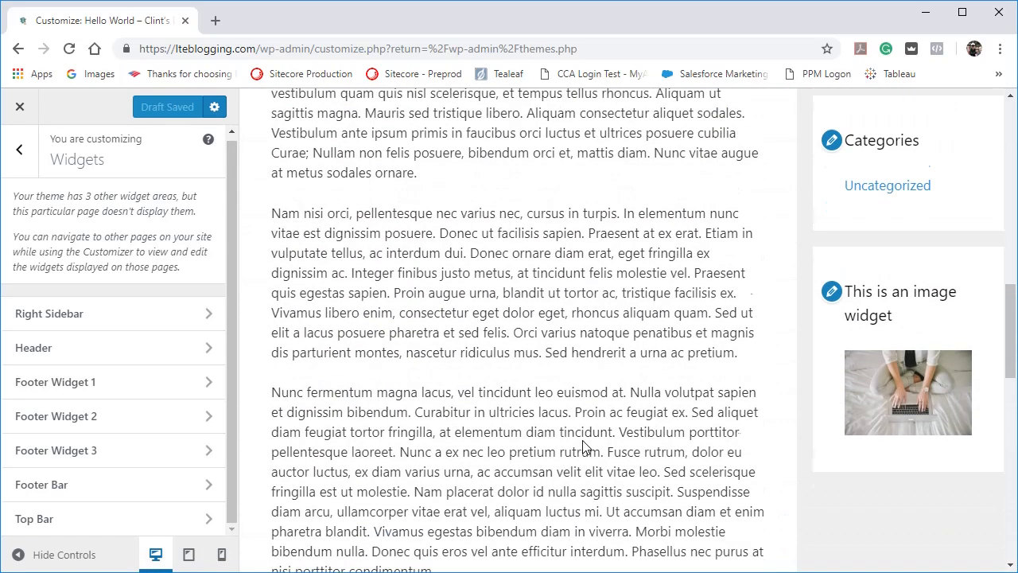
{"action": "left_click", "coordinate": [152, 315]}
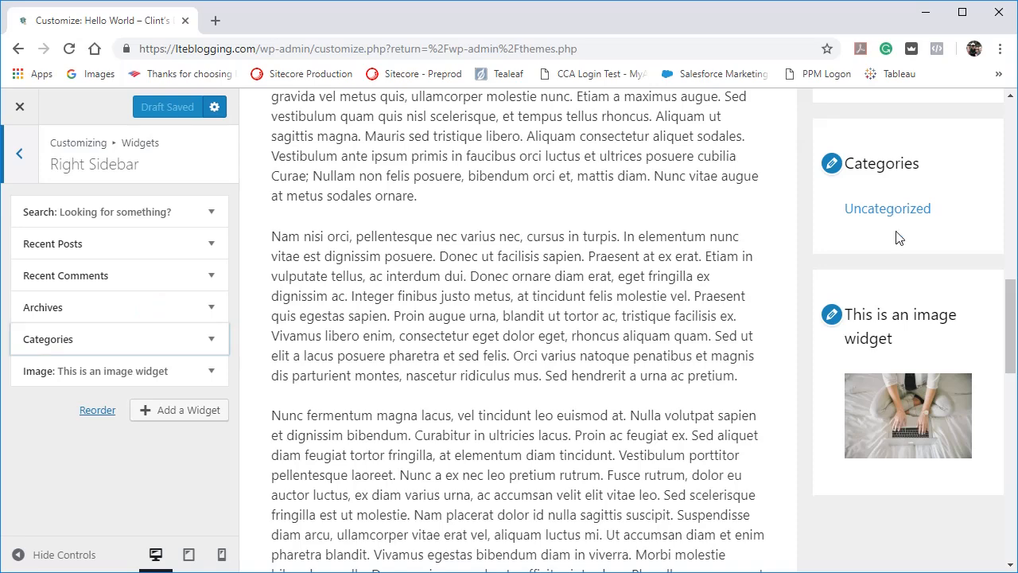
{"action": "scroll", "coordinate": [897, 236], "scroll_direction": "up", "scroll_amount": 5}
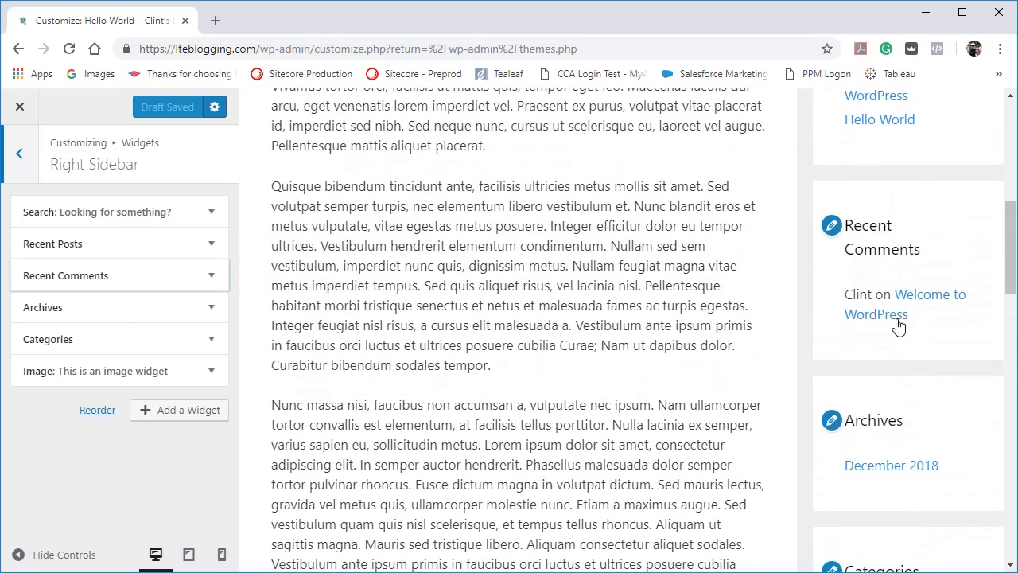
{"action": "scroll", "coordinate": [892, 163], "scroll_direction": "up", "scroll_amount": 2}
{"action": "scroll", "coordinate": [891, 162], "scroll_direction": "up", "scroll_amount": 5}
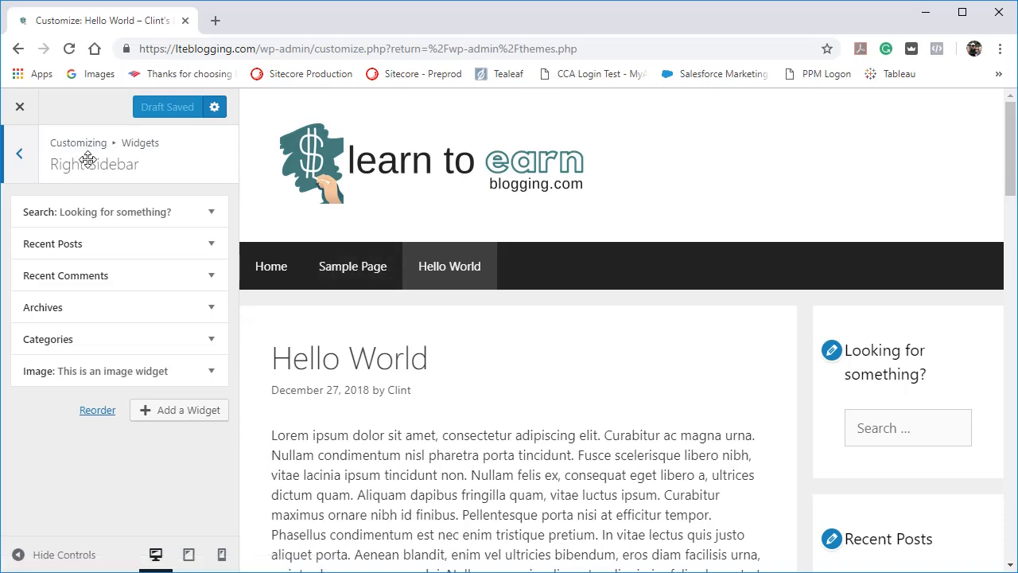
Switch from the Right Sidebar to the Header widget area and add a Gallery widget to it.
{"action": "left_click", "coordinate": [11, 168]}
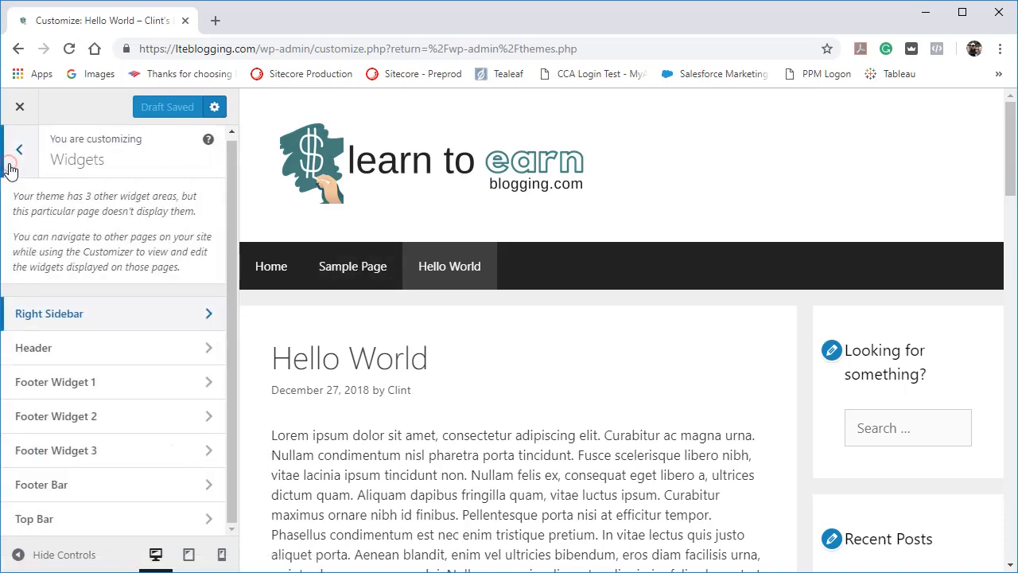
{"action": "left_click", "coordinate": [64, 351]}
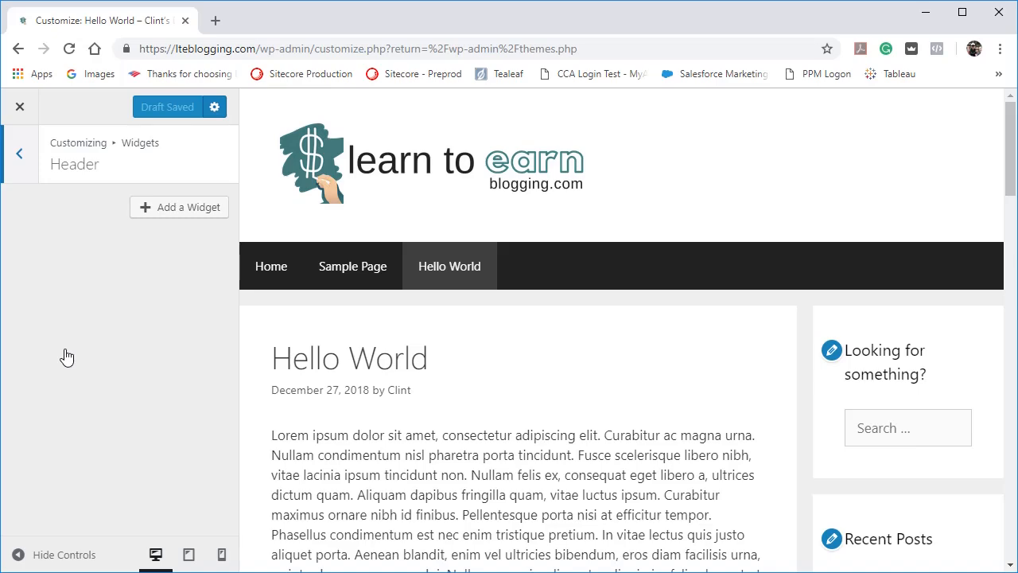
{"action": "left_click", "coordinate": [148, 208]}
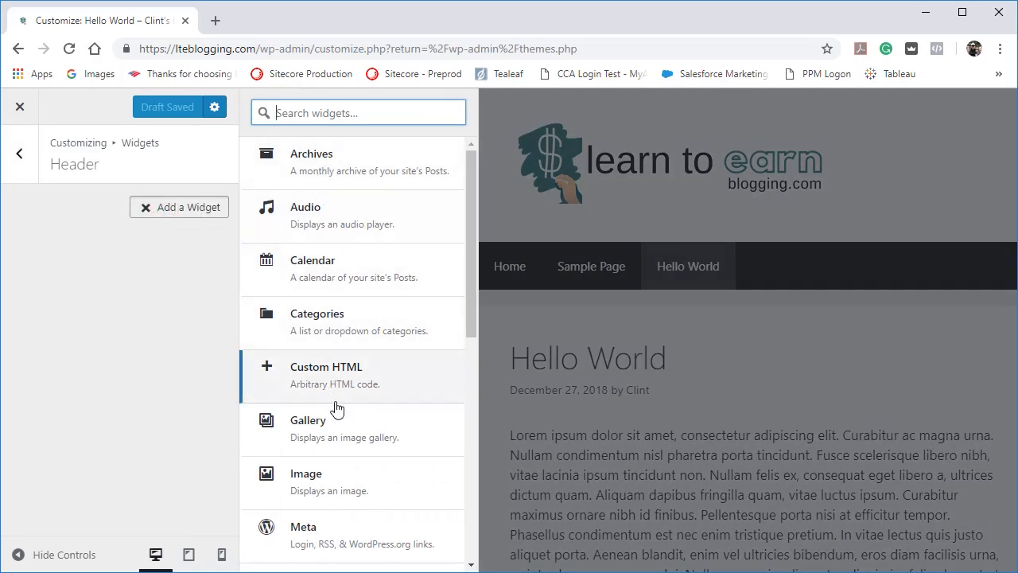
{"action": "left_click", "coordinate": [335, 440]}
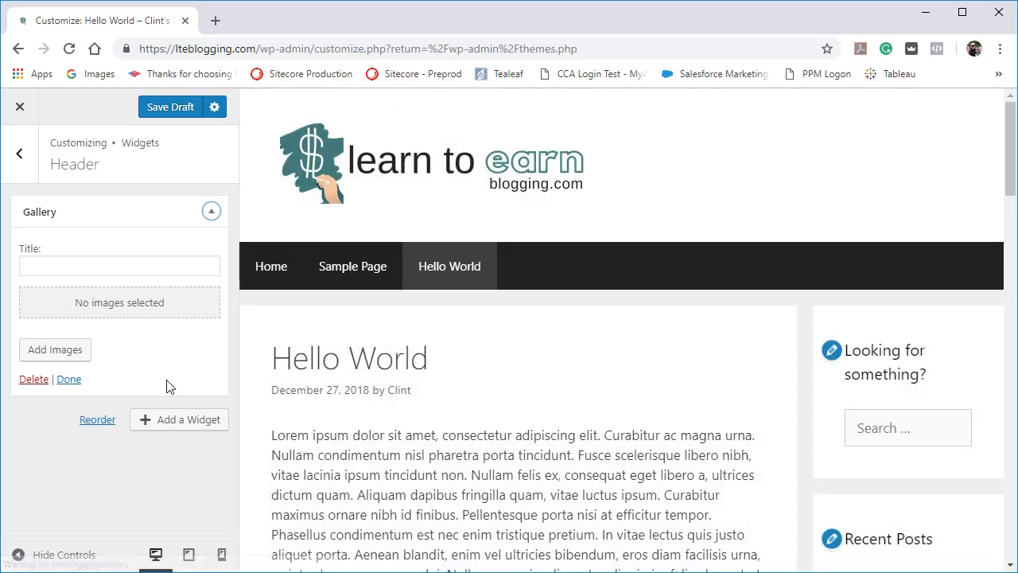
Fill the Header gallery widget with the images girl-writing-on-bed.jpg and hero_pic_v3_compressed.png and insert the gallery.
{"action": "left_click", "coordinate": [139, 304]}
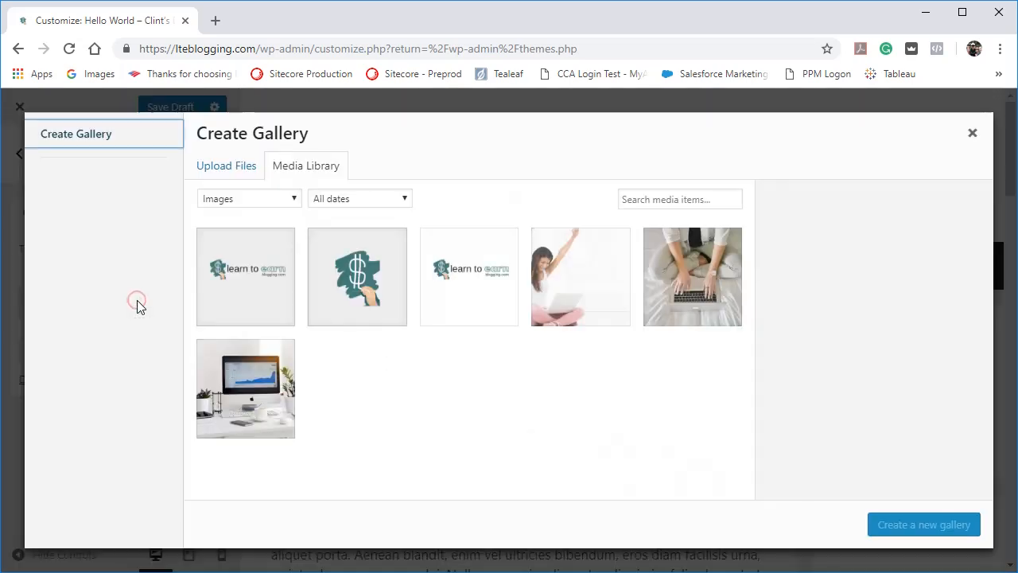
{"action": "left_click", "coordinate": [725, 276]}
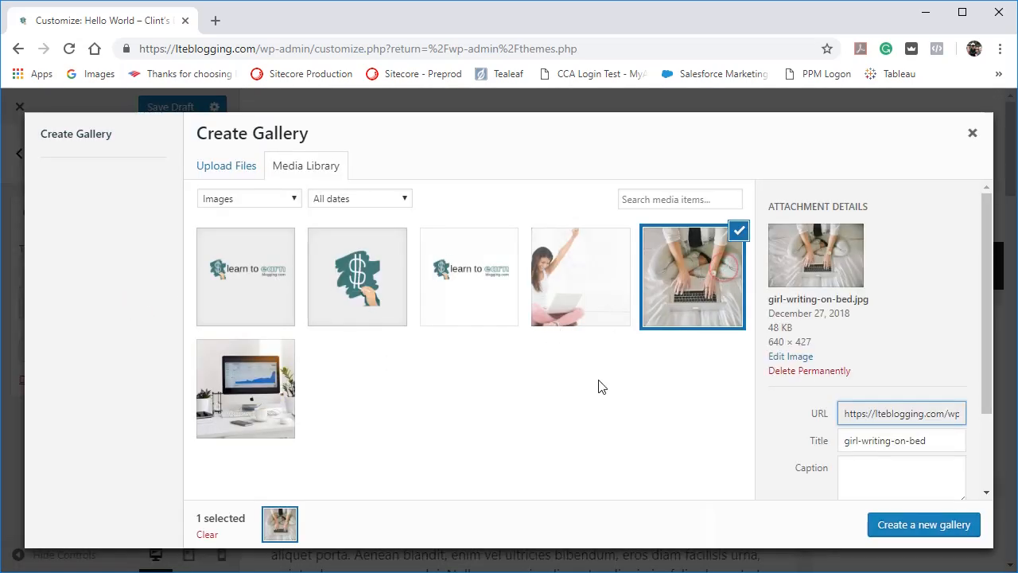
{"action": "left_click", "coordinate": [905, 538]}
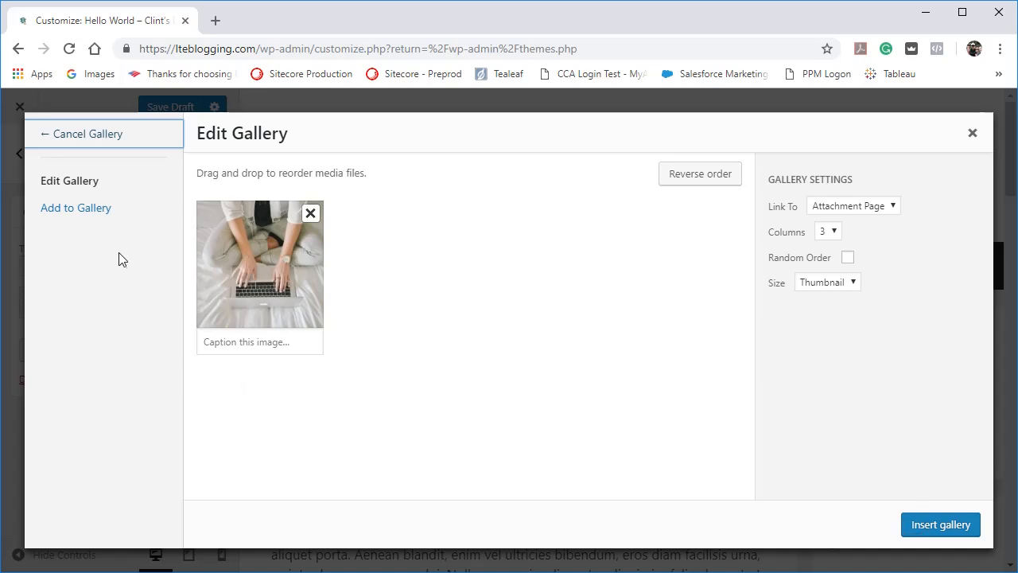
{"action": "left_click", "coordinate": [94, 213]}
{"action": "left_click", "coordinate": [547, 388]}
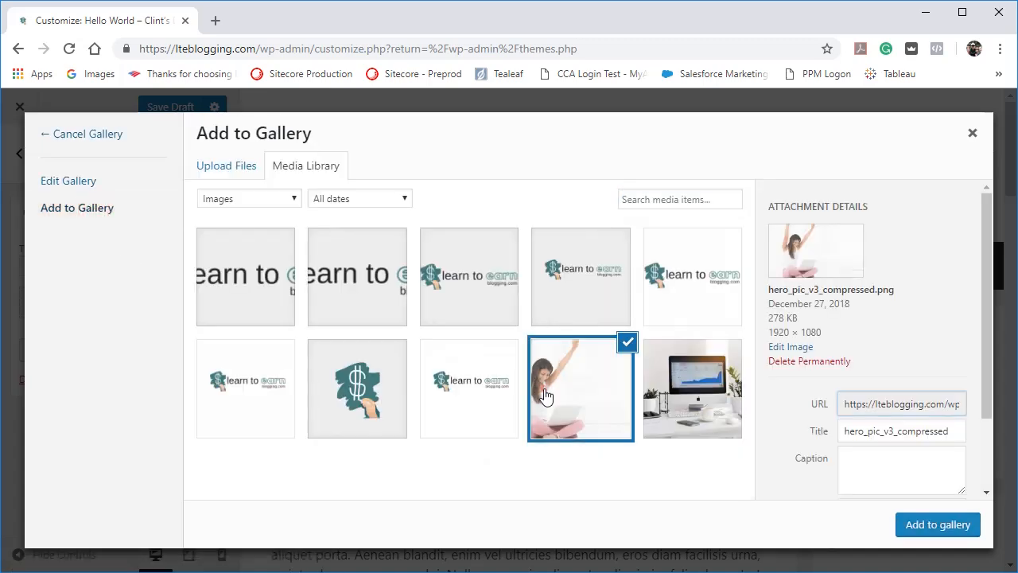
{"action": "left_click", "coordinate": [923, 525]}
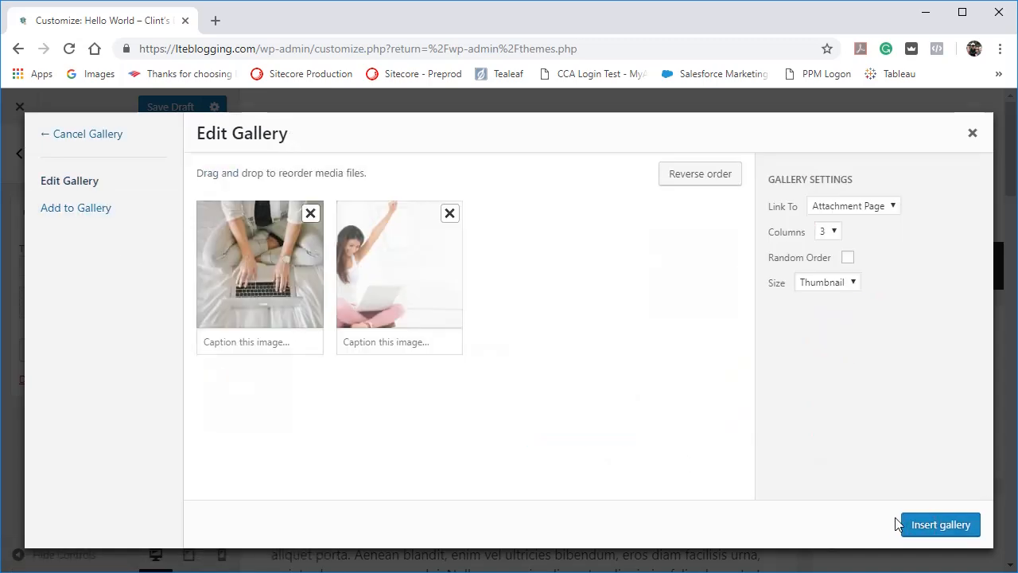
{"action": "left_click", "coordinate": [926, 527]}
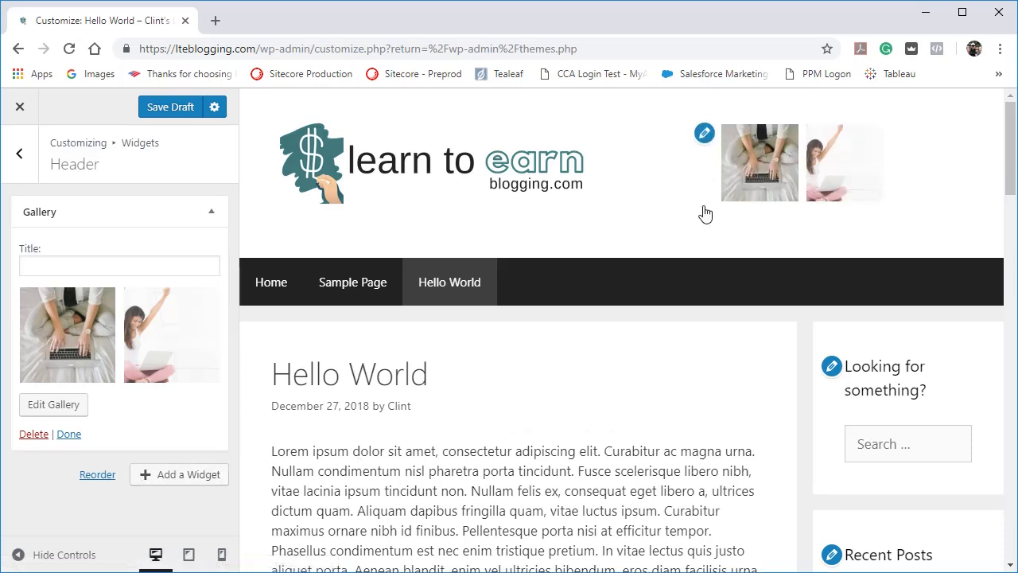
Check the Top Bar widget area, return to the widget areas list, and examine the footer widgets in the page preview.
{"action": "left_click", "coordinate": [20, 155]}
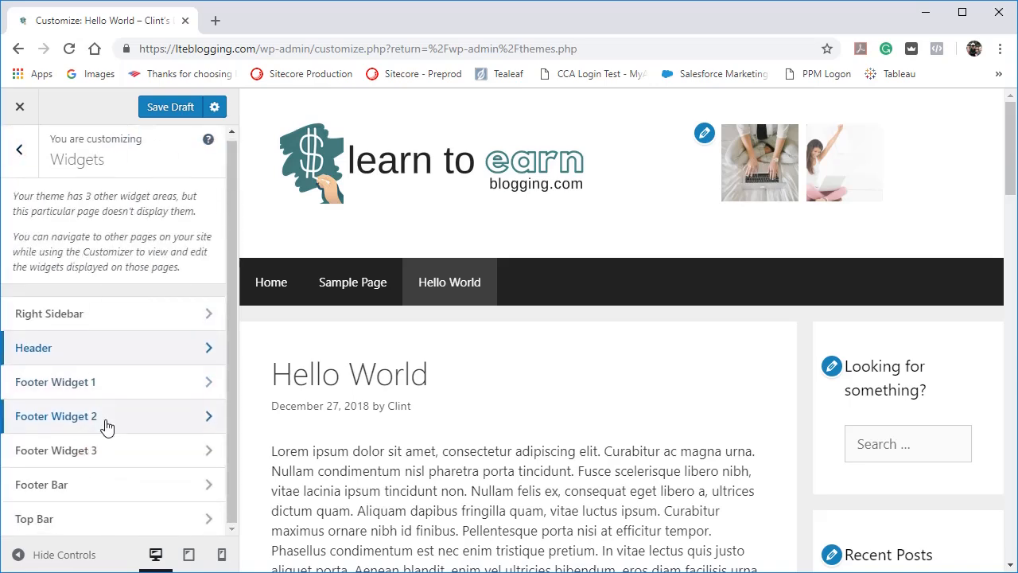
{"action": "left_click", "coordinate": [82, 521]}
{"action": "left_click", "coordinate": [29, 156]}
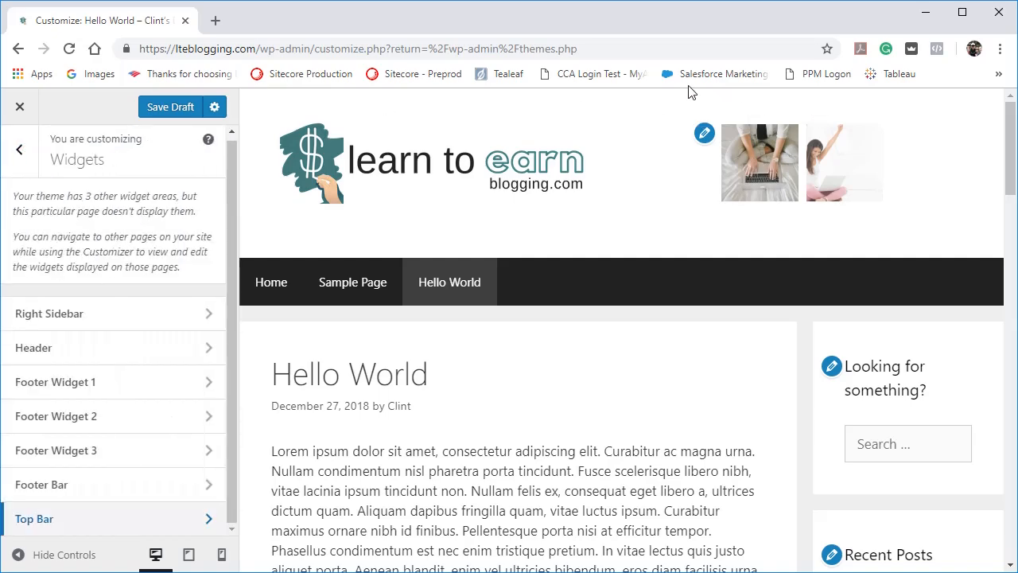
{"action": "scroll", "coordinate": [660, 384], "scroll_direction": "down", "scroll_amount": 10}
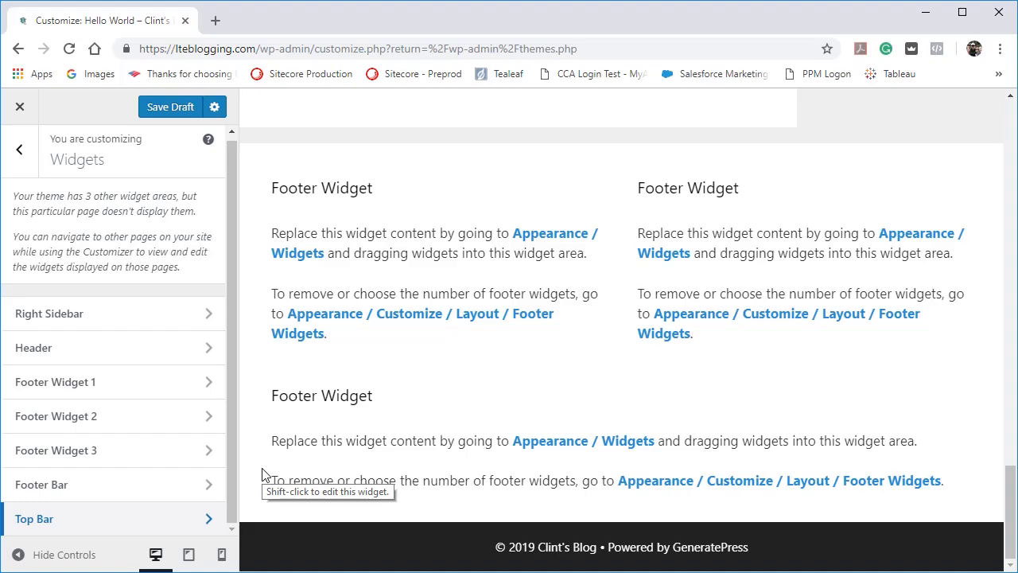
{"action": "scroll", "coordinate": [262, 474], "scroll_direction": "up", "scroll_amount": 20}
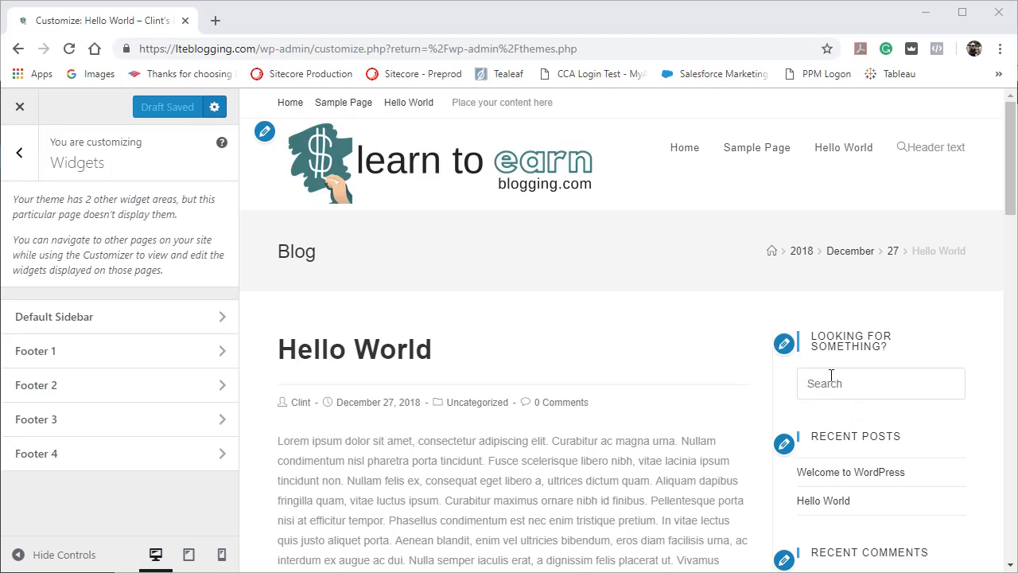
Add a Categories widget with its default options to the Footer 1 area, and switch to the Footer 2 area.
{"action": "scroll", "coordinate": [854, 404], "scroll_direction": "down", "scroll_amount": 15}
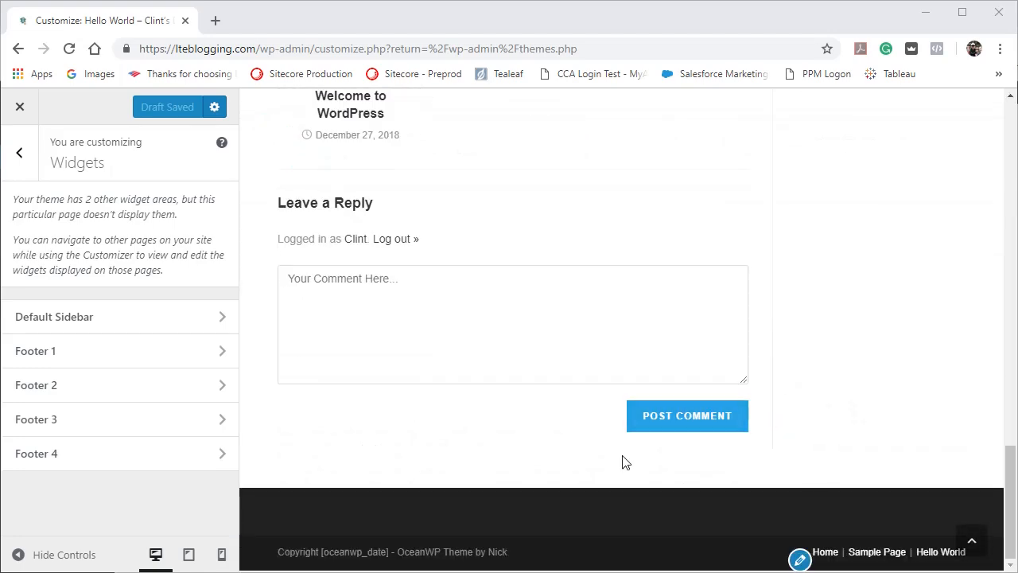
{"action": "left_click", "coordinate": [98, 351]}
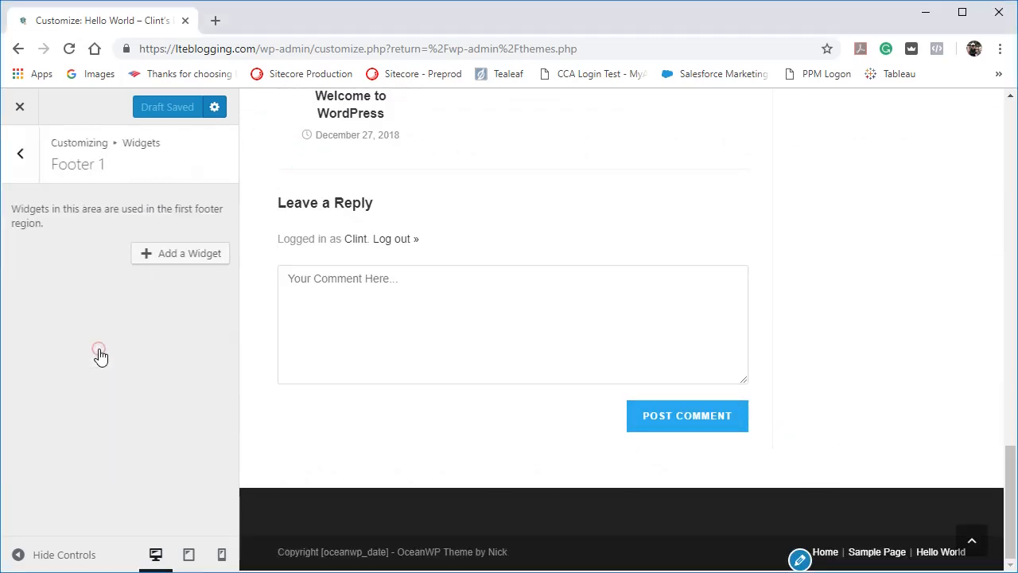
{"action": "left_click", "coordinate": [183, 255]}
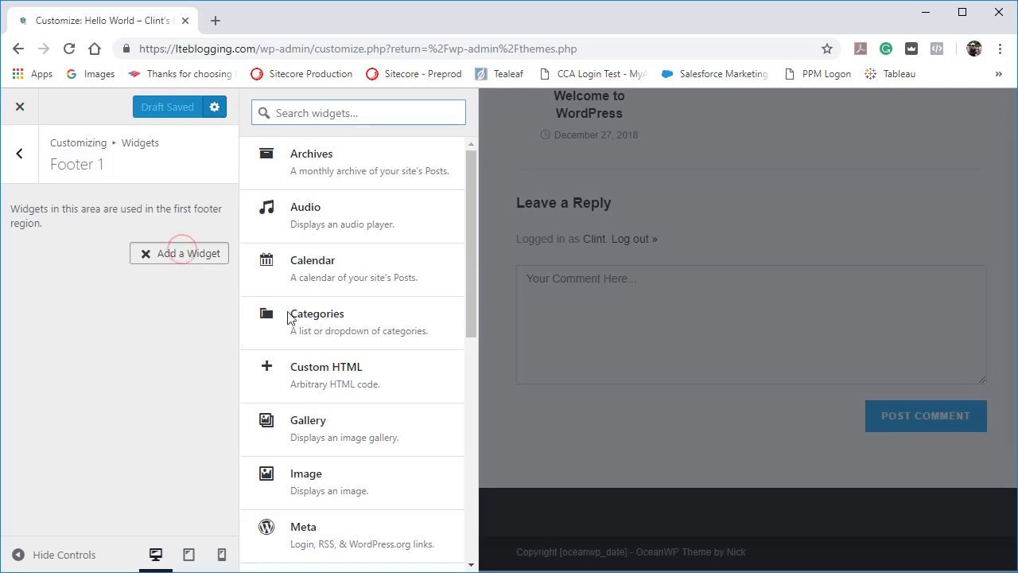
{"action": "left_click", "coordinate": [336, 333]}
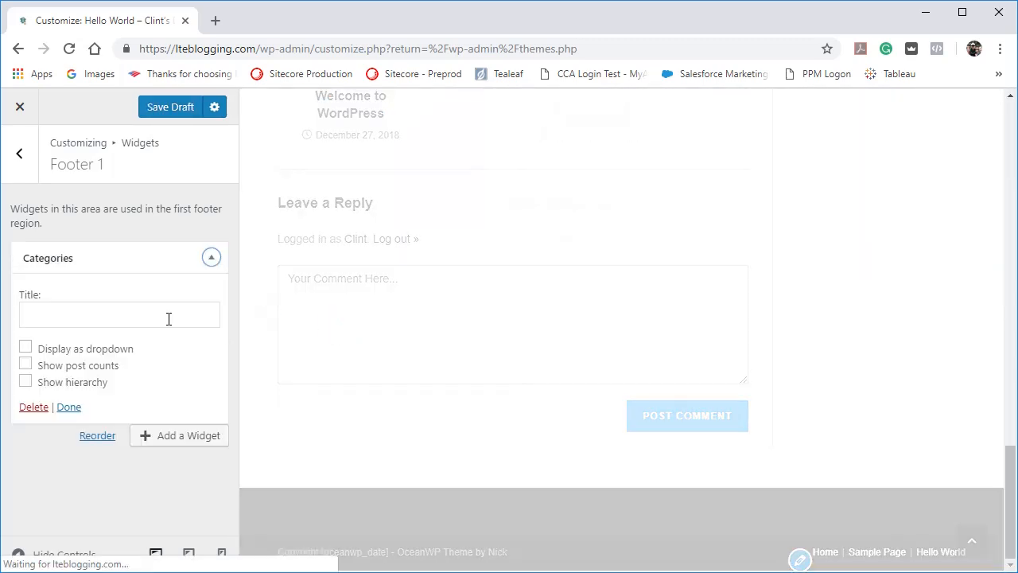
{"action": "left_click", "coordinate": [68, 407]}
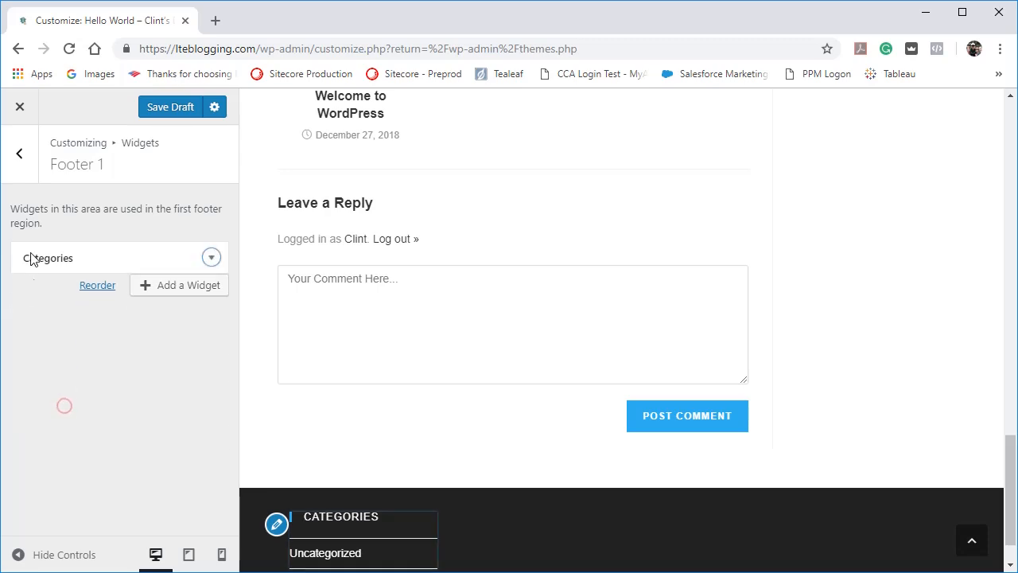
{"action": "left_click", "coordinate": [22, 167]}
{"action": "left_click", "coordinate": [60, 385]}
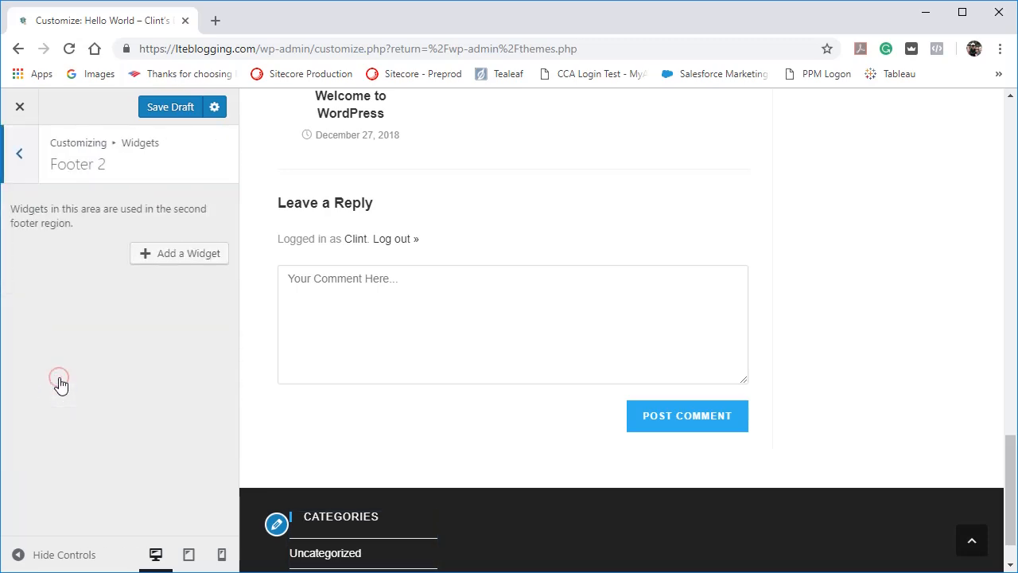
{"action": "left_click", "coordinate": [168, 252]}
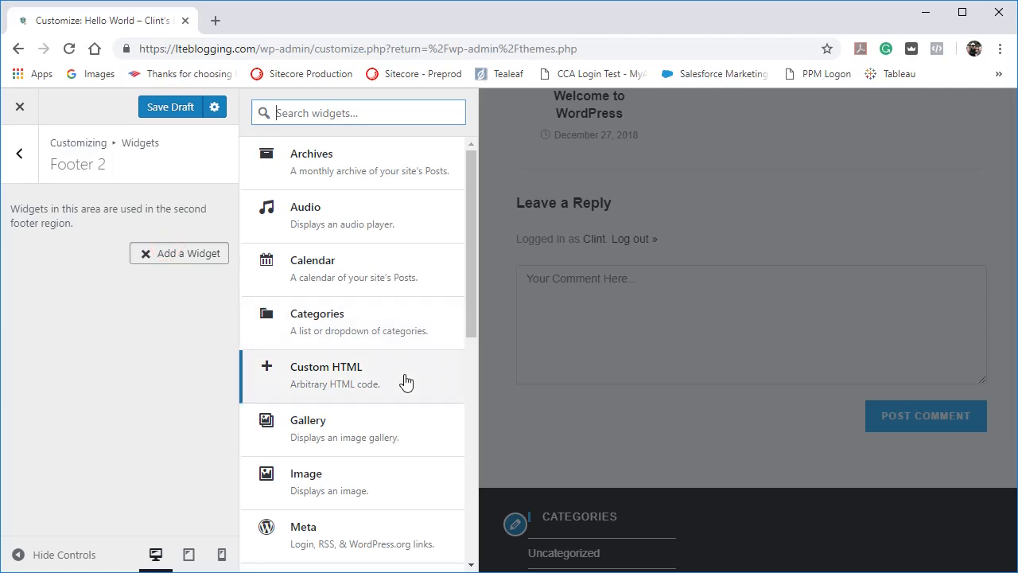
{"action": "scroll", "coordinate": [405, 382], "scroll_direction": "down", "scroll_amount": 5}
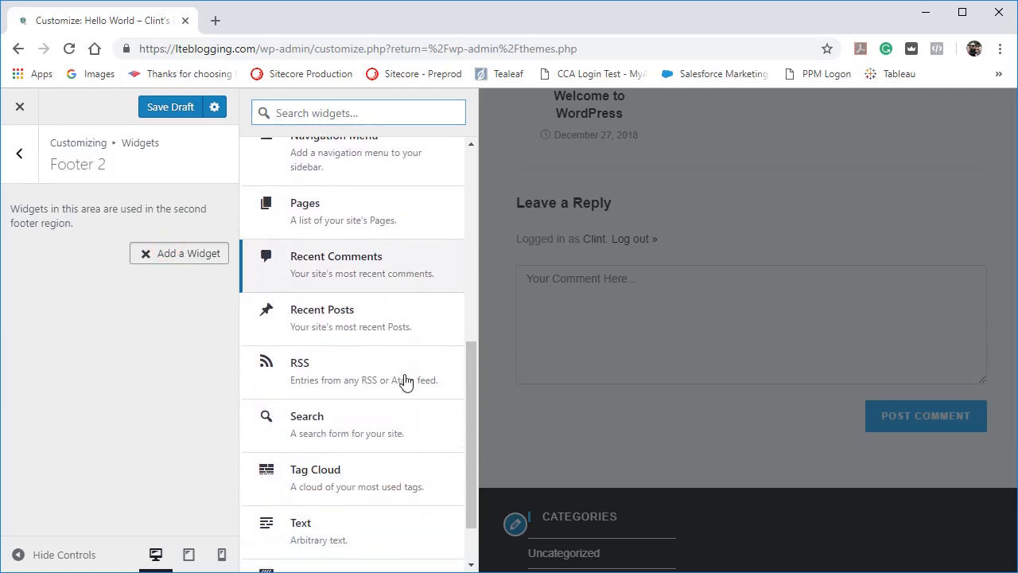
{"action": "left_click", "coordinate": [387, 275]}
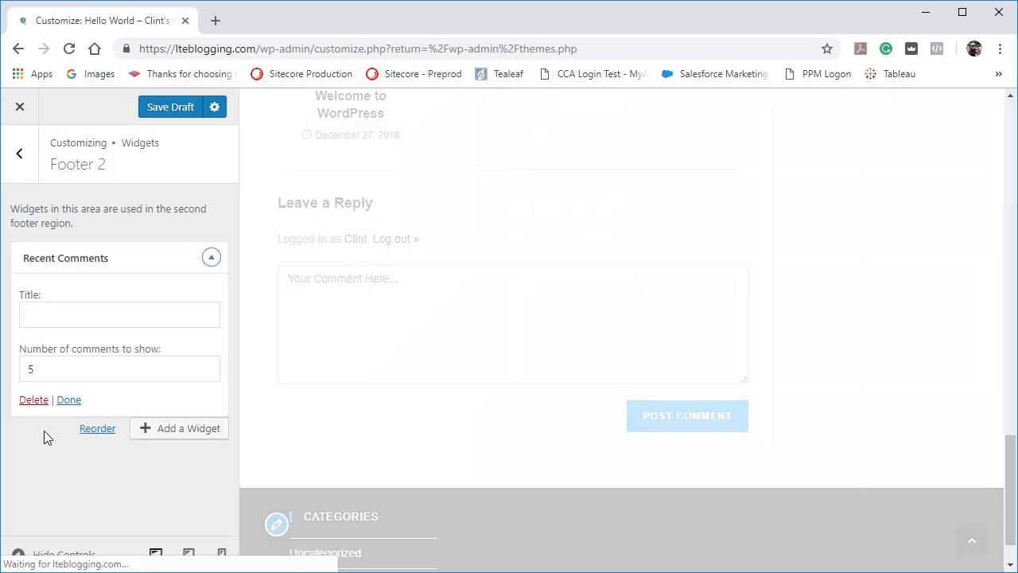
{"action": "left_click", "coordinate": [34, 400]}
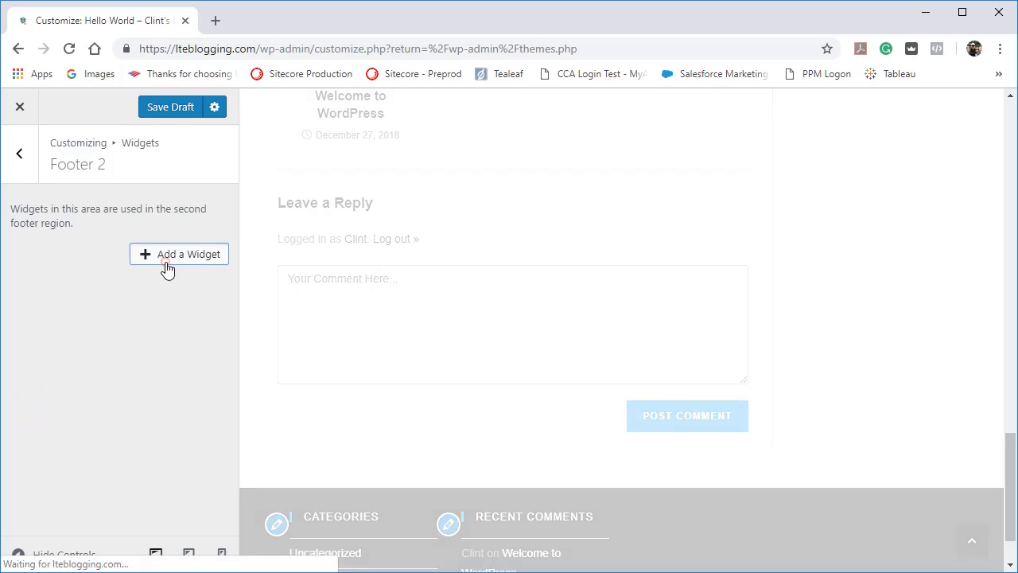
Add a Recent Posts widget with its default options to the Footer 2 area.
{"action": "left_click", "coordinate": [165, 271]}
{"action": "scroll", "coordinate": [409, 370], "scroll_direction": "down", "scroll_amount": 1}
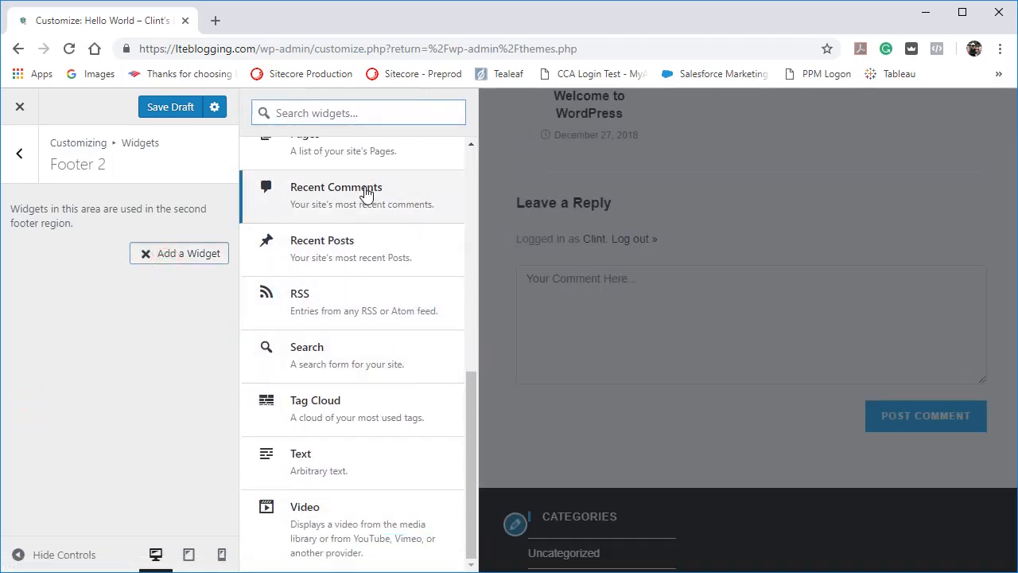
{"action": "left_click", "coordinate": [329, 261]}
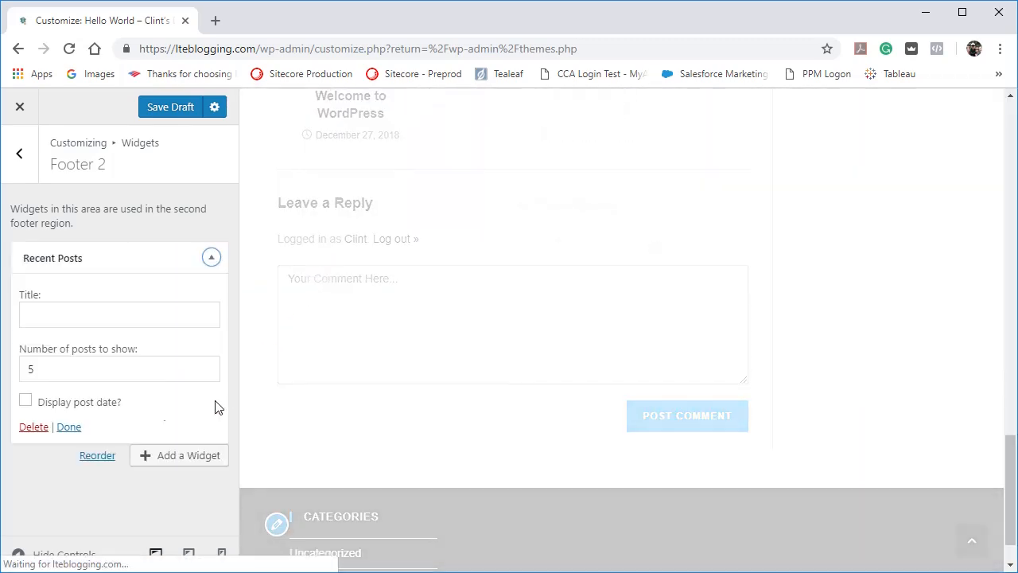
{"action": "left_click", "coordinate": [69, 427]}
Examine the footer's Categories and Recent Posts widgets at desktop and mobile sizes, ending in the desktop preview.
{"action": "scroll", "coordinate": [462, 411], "scroll_direction": "down", "scroll_amount": 2}
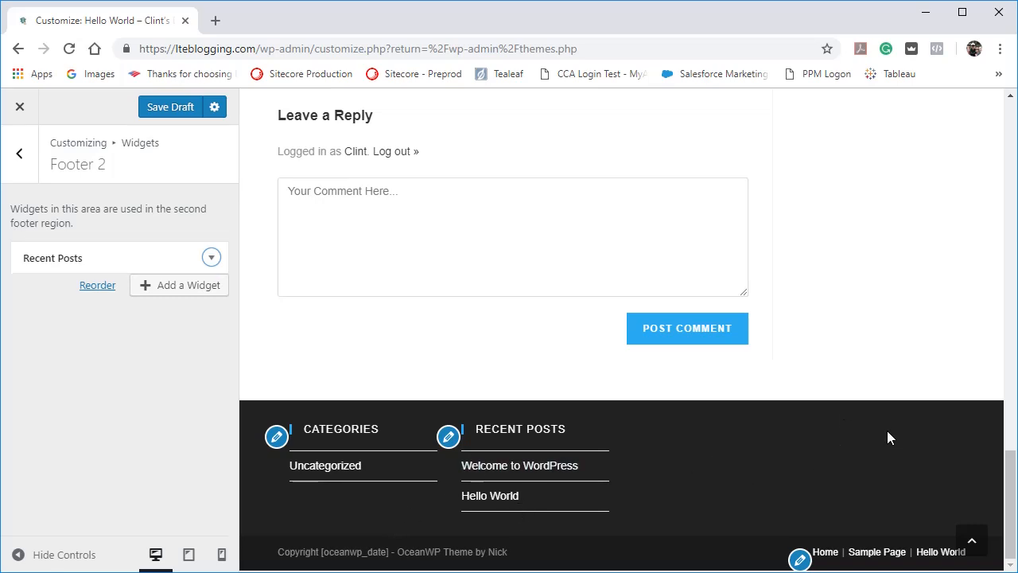
{"action": "left_click", "coordinate": [223, 556]}
{"action": "scroll", "coordinate": [644, 358], "scroll_direction": "down", "scroll_amount": 10}
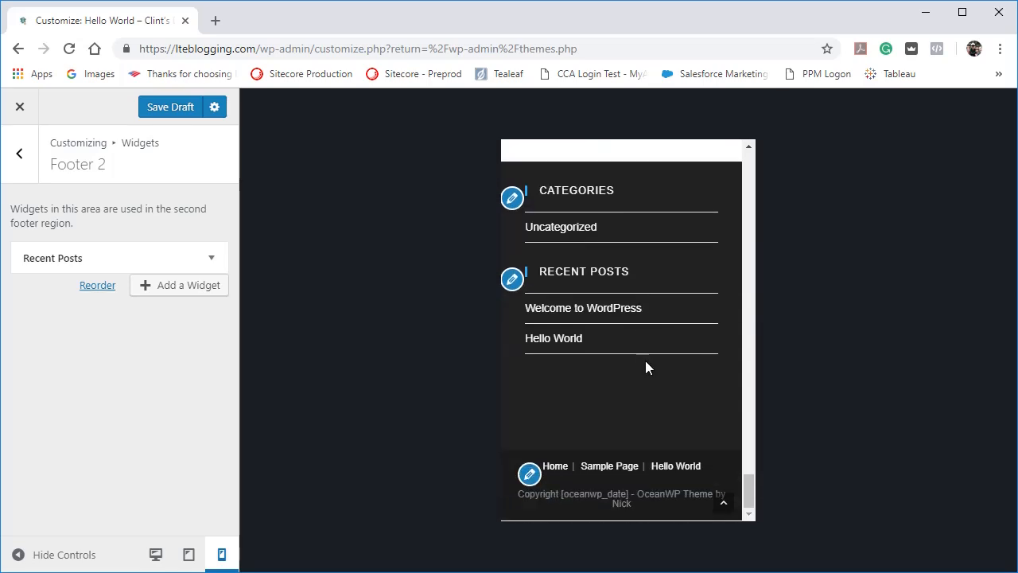
{"action": "scroll", "coordinate": [645, 360], "scroll_direction": "up", "scroll_amount": 2}
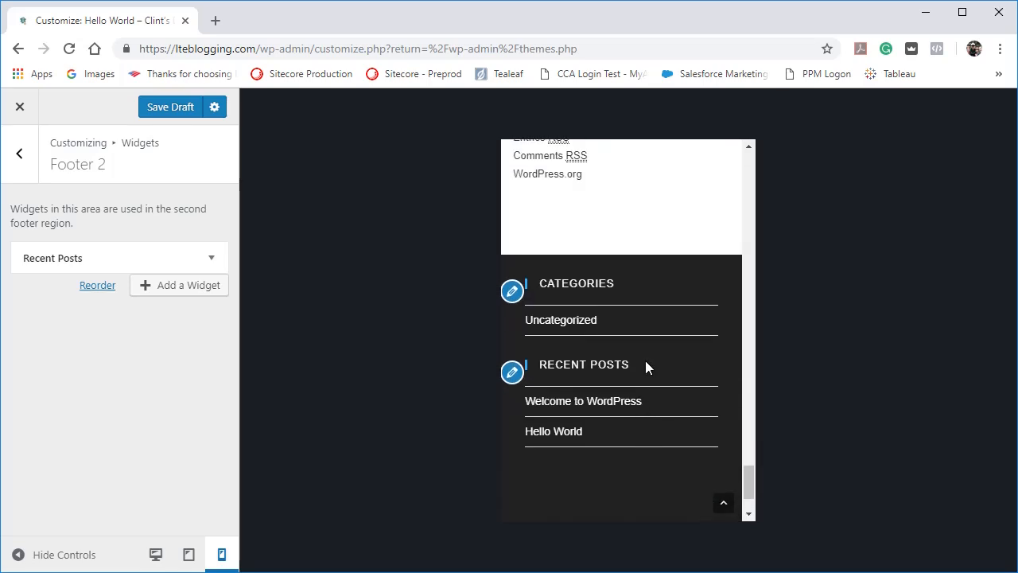
{"action": "scroll", "coordinate": [645, 360], "scroll_direction": "down", "scroll_amount": 1}
{"action": "scroll", "coordinate": [645, 366], "scroll_direction": "down", "scroll_amount": 1}
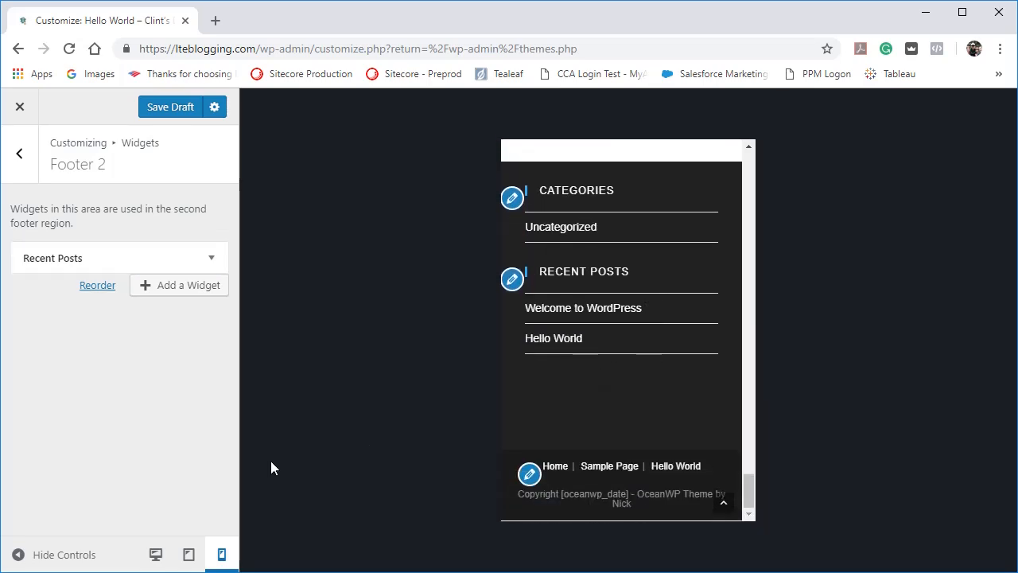
{"action": "left_click", "coordinate": [156, 554]}
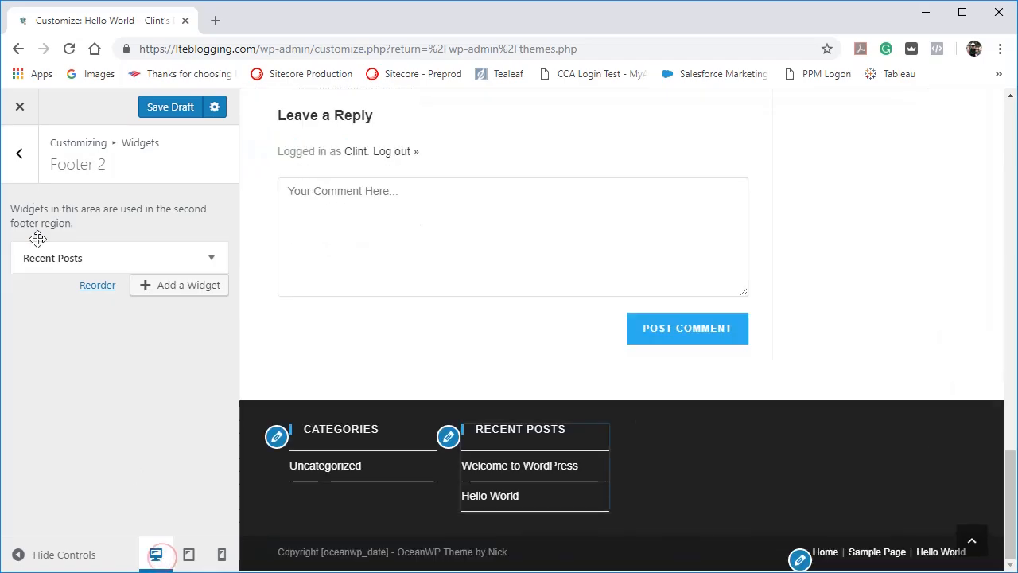
Open the Default Sidebar widget area and compare its widgets with the sidebar in the page preview.
{"action": "left_click", "coordinate": [19, 153]}
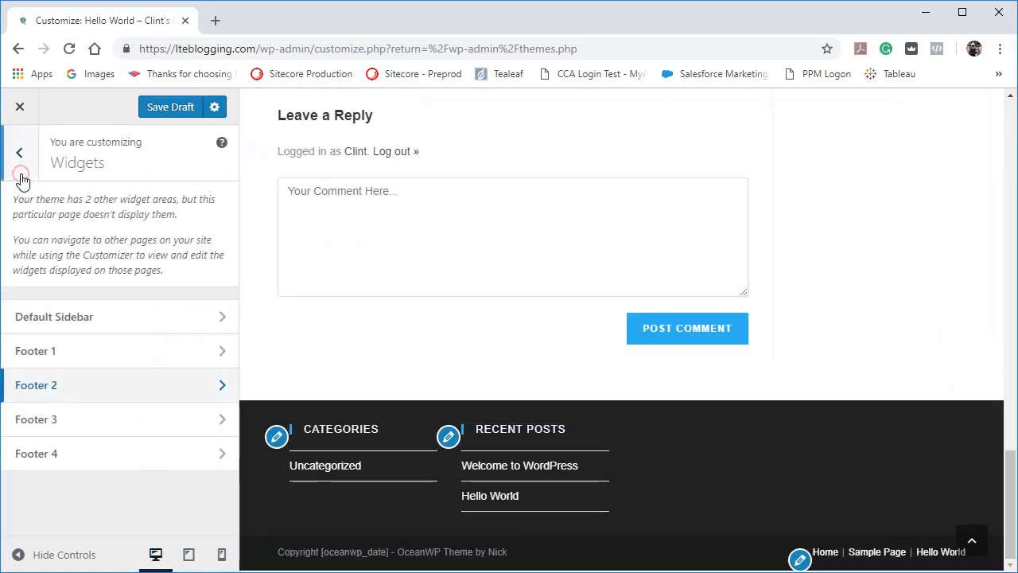
{"action": "left_click", "coordinate": [77, 327]}
{"action": "scroll", "coordinate": [756, 334], "scroll_direction": "up", "scroll_amount": 3}
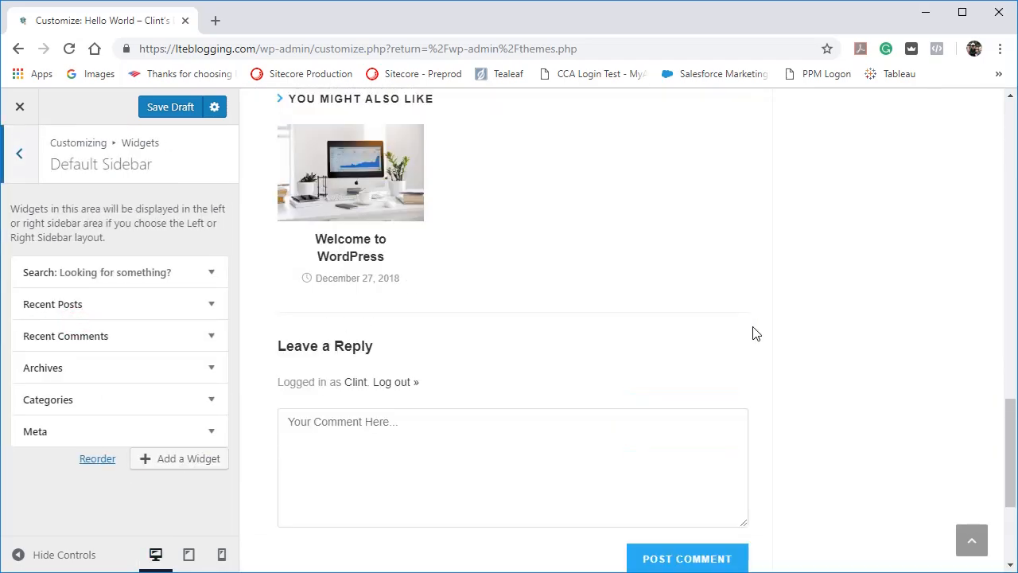
{"action": "scroll", "coordinate": [755, 335], "scroll_direction": "up", "scroll_amount": 12}
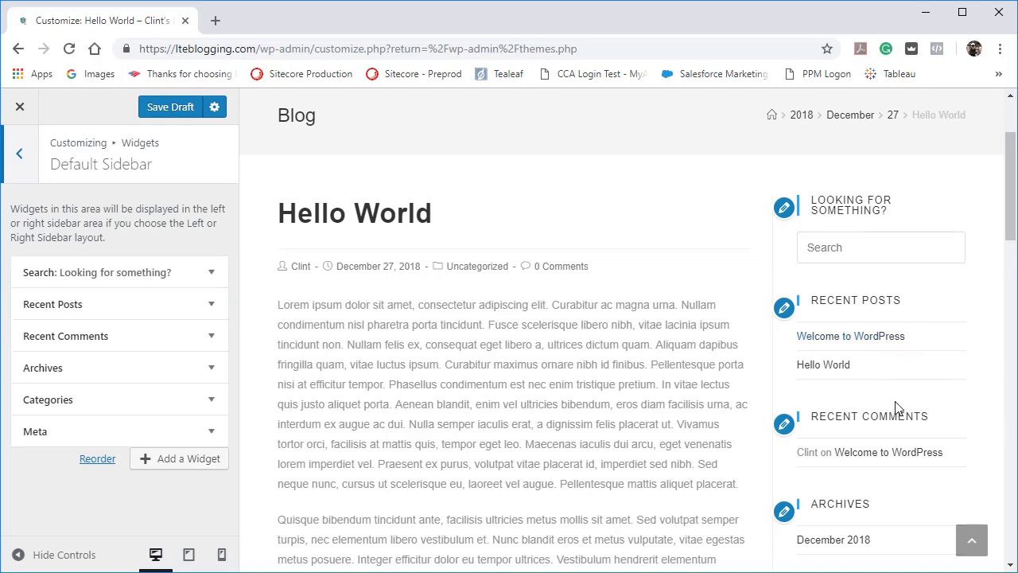
{"action": "scroll", "coordinate": [898, 406], "scroll_direction": "down", "scroll_amount": 5}
{"action": "scroll", "coordinate": [835, 404], "scroll_direction": "up", "scroll_amount": 3}
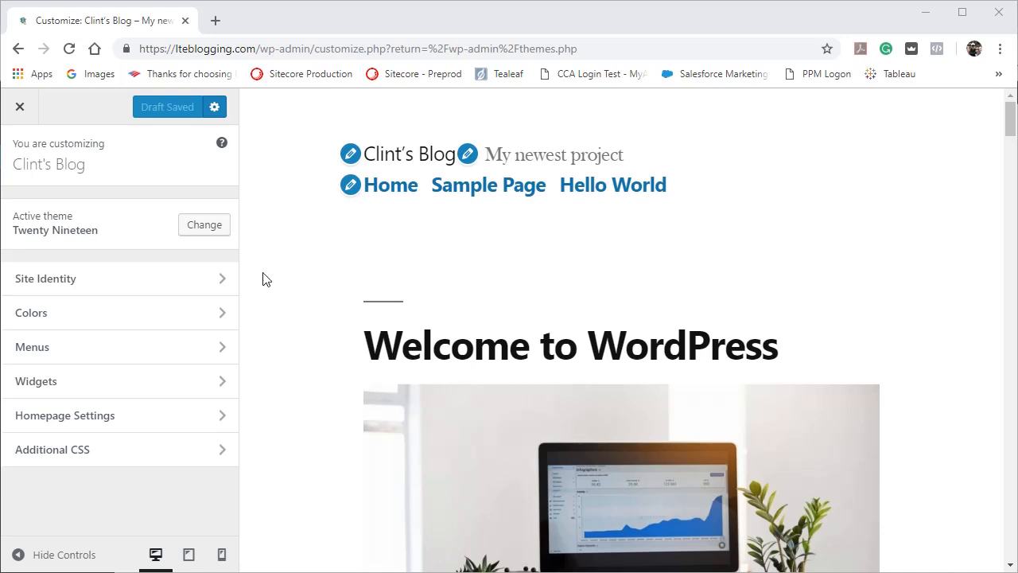
Open the Homepage Settings and switch the homepage display between latest posts and a static page, ending on a static page.
{"action": "left_click", "coordinate": [134, 416]}
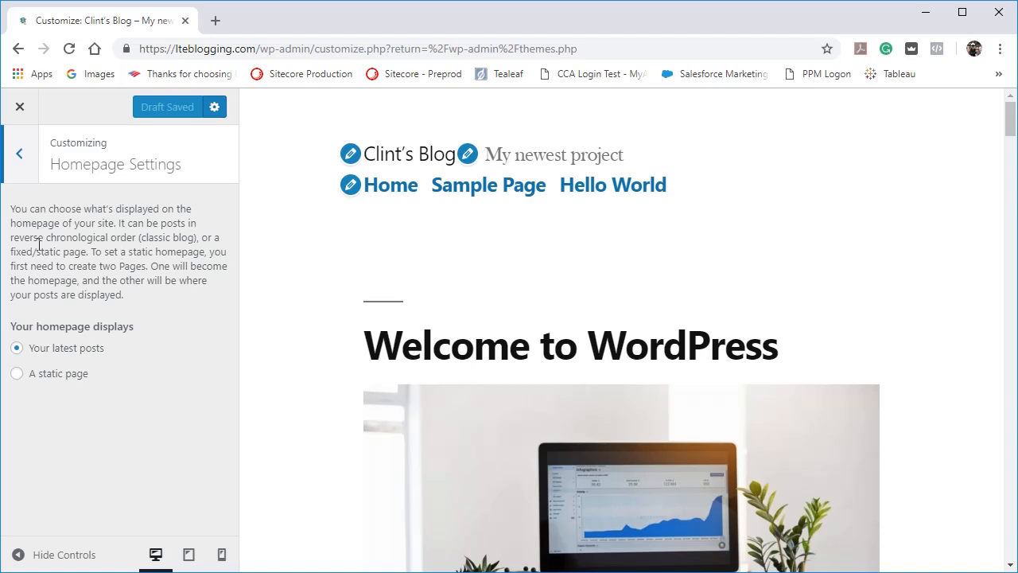
{"action": "left_click", "coordinate": [18, 377]}
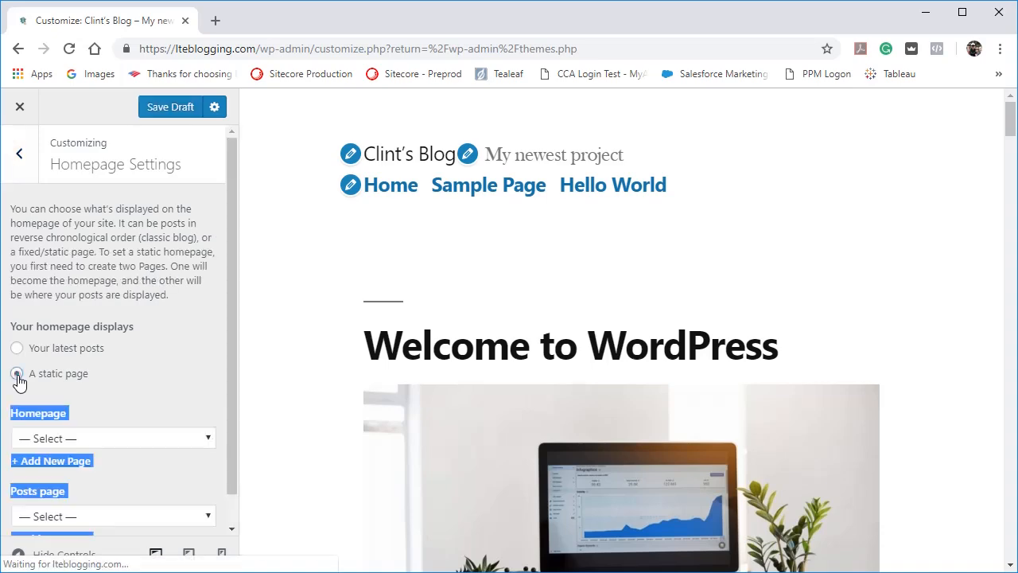
{"action": "scroll", "coordinate": [133, 374], "scroll_direction": "down", "scroll_amount": 1}
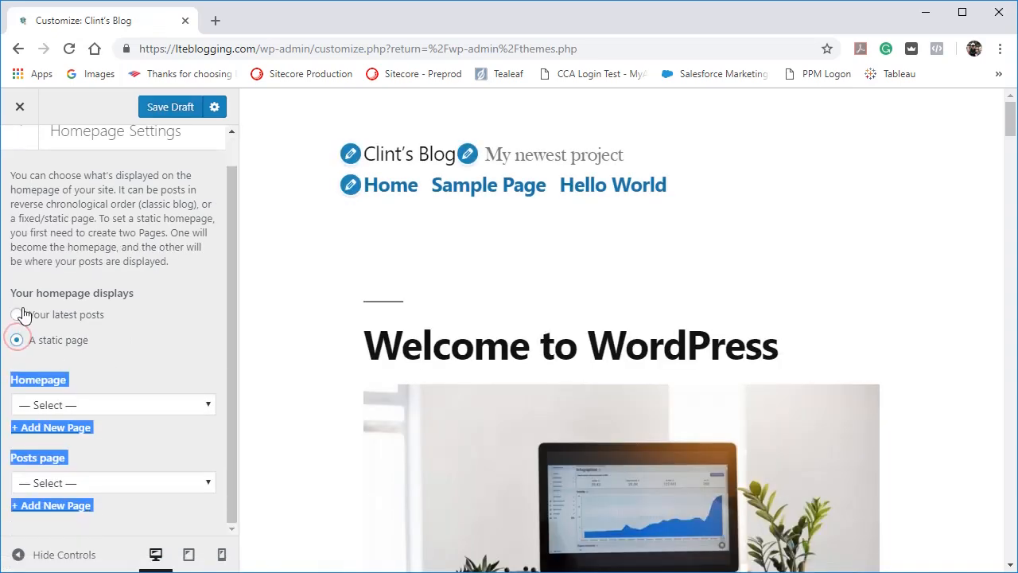
{"action": "left_click", "coordinate": [18, 314]}
{"action": "left_click", "coordinate": [20, 375]}
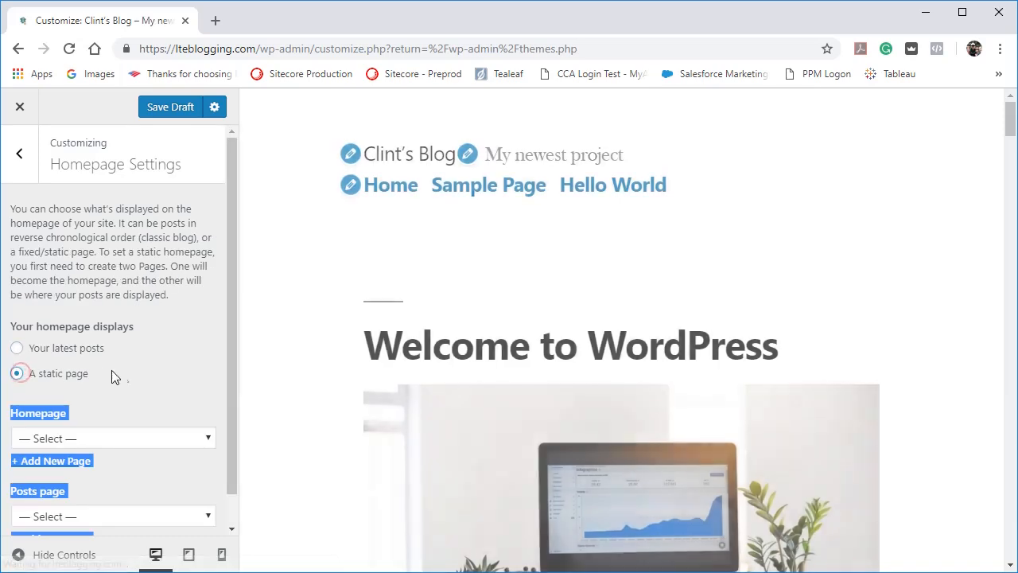
Set the static homepage to Sample Page and check it in the page preview.
{"action": "scroll", "coordinate": [124, 373], "scroll_direction": "down", "scroll_amount": 1}
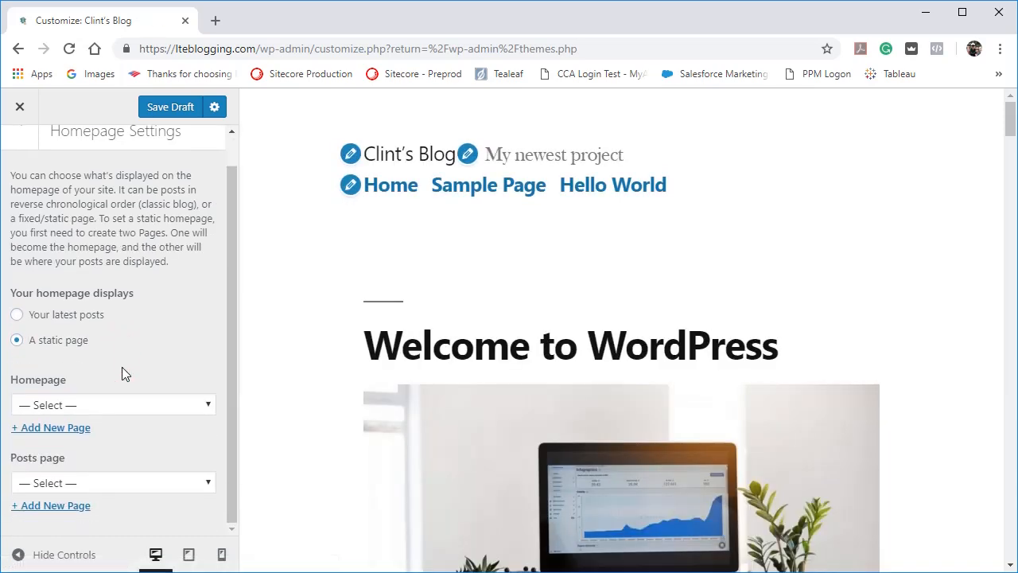
{"action": "left_click", "coordinate": [210, 407]}
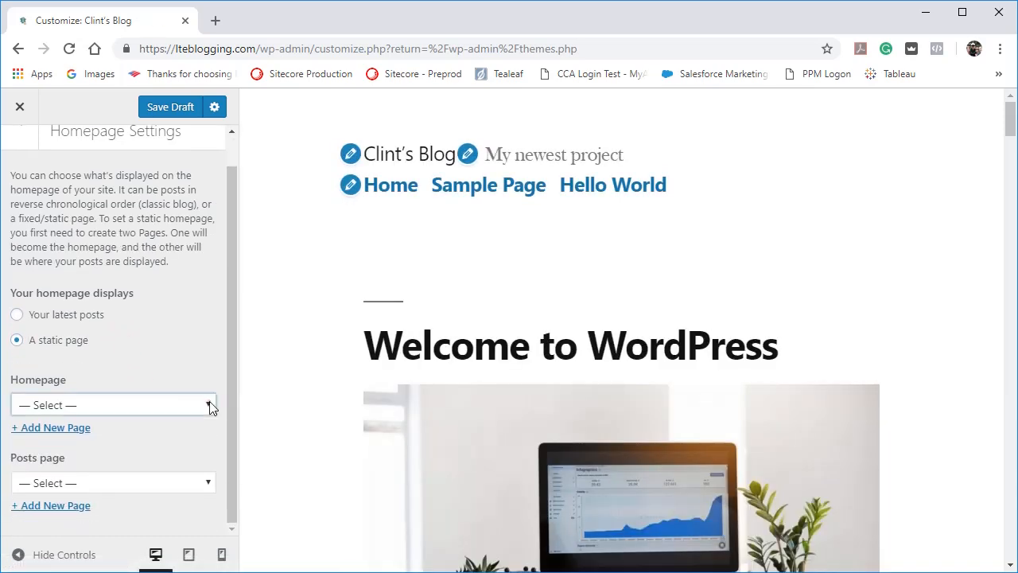
{"action": "left_click", "coordinate": [210, 406]}
{"action": "left_click", "coordinate": [210, 485]}
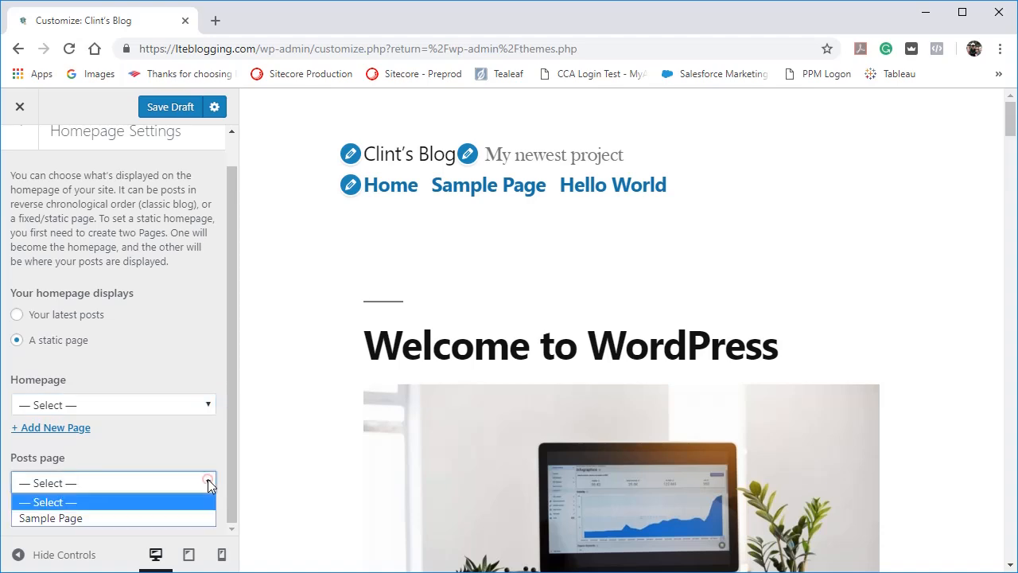
{"action": "left_click", "coordinate": [211, 405]}
{"action": "left_click", "coordinate": [211, 405]}
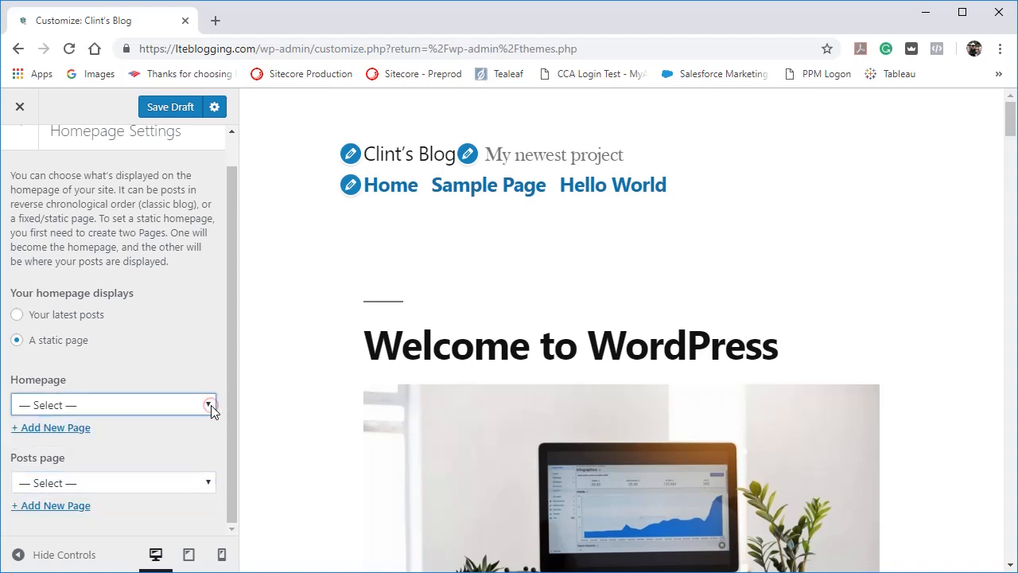
{"action": "left_click", "coordinate": [211, 405]}
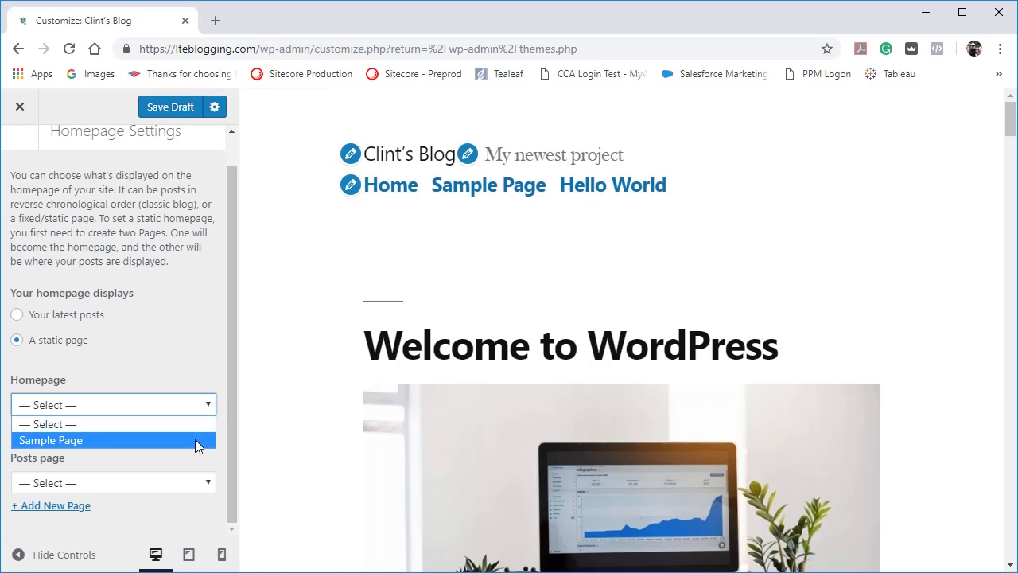
{"action": "left_click", "coordinate": [193, 439]}
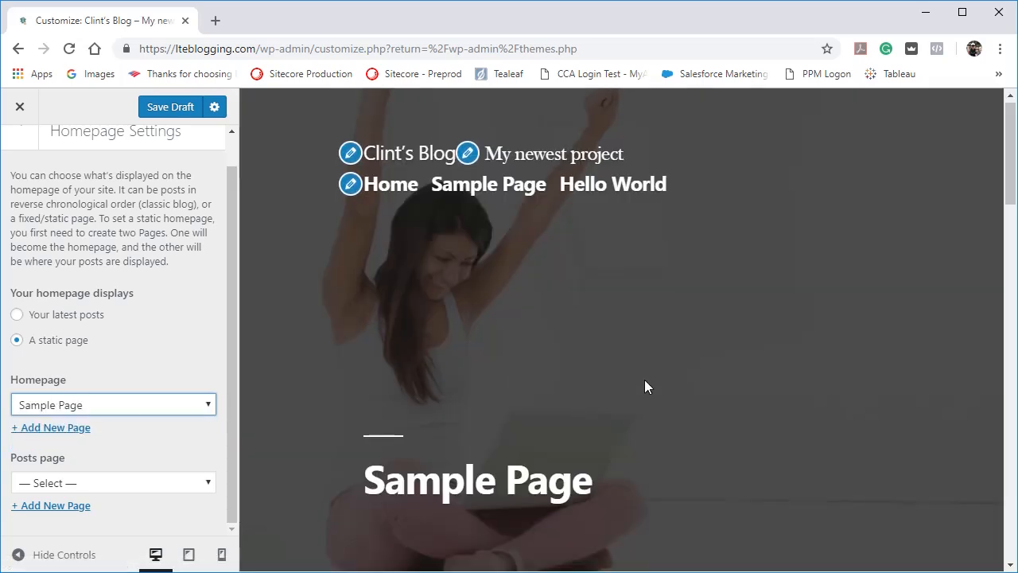
{"action": "scroll", "coordinate": [645, 382], "scroll_direction": "down", "scroll_amount": 6}
{"action": "scroll", "coordinate": [644, 386], "scroll_direction": "down", "scroll_amount": 5}
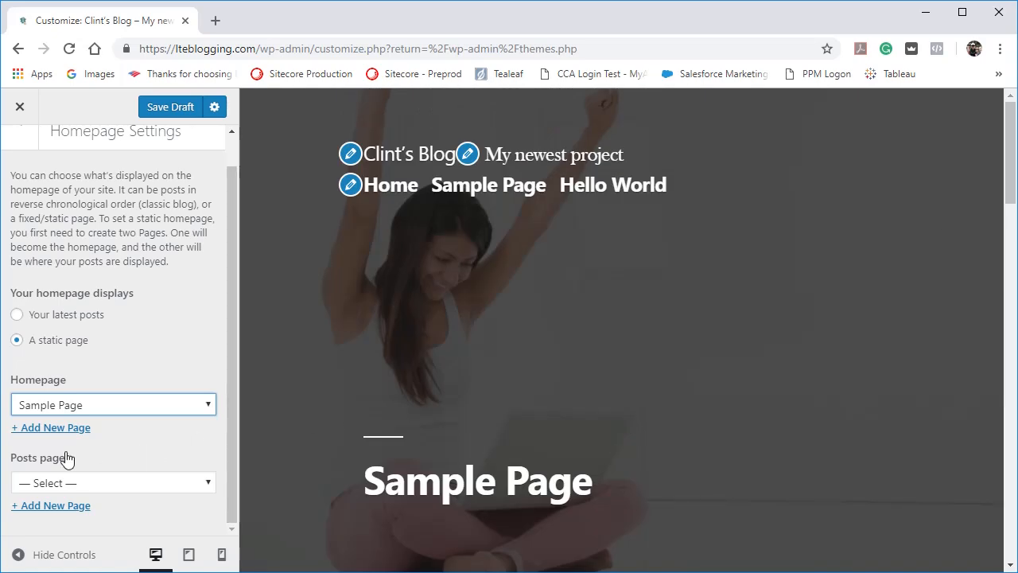
Check which pages are available for the Posts page setting, leaving it unselected.
{"action": "left_click", "coordinate": [208, 482]}
{"action": "left_click", "coordinate": [210, 484]}
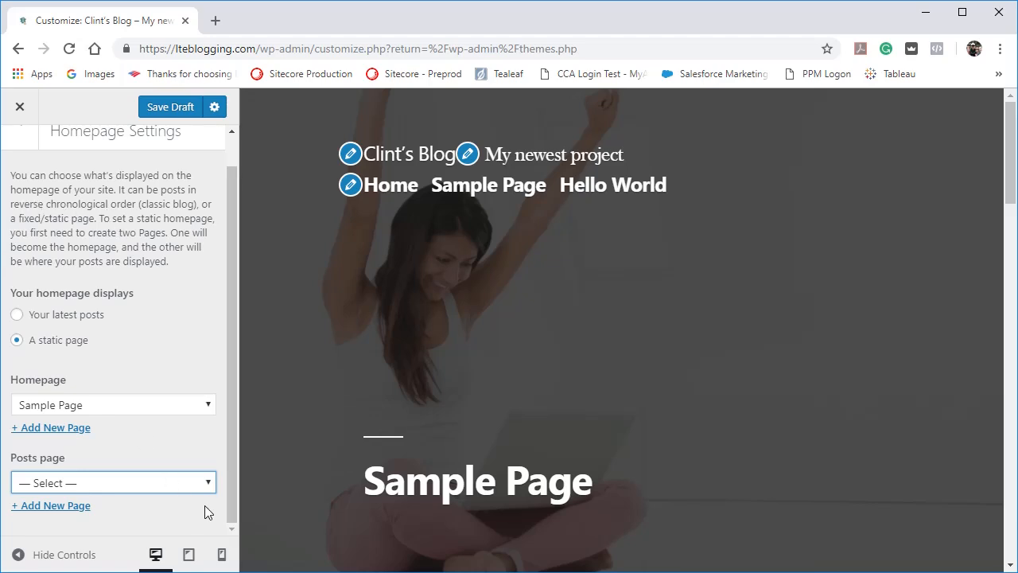
{"action": "left_click", "coordinate": [208, 485]}
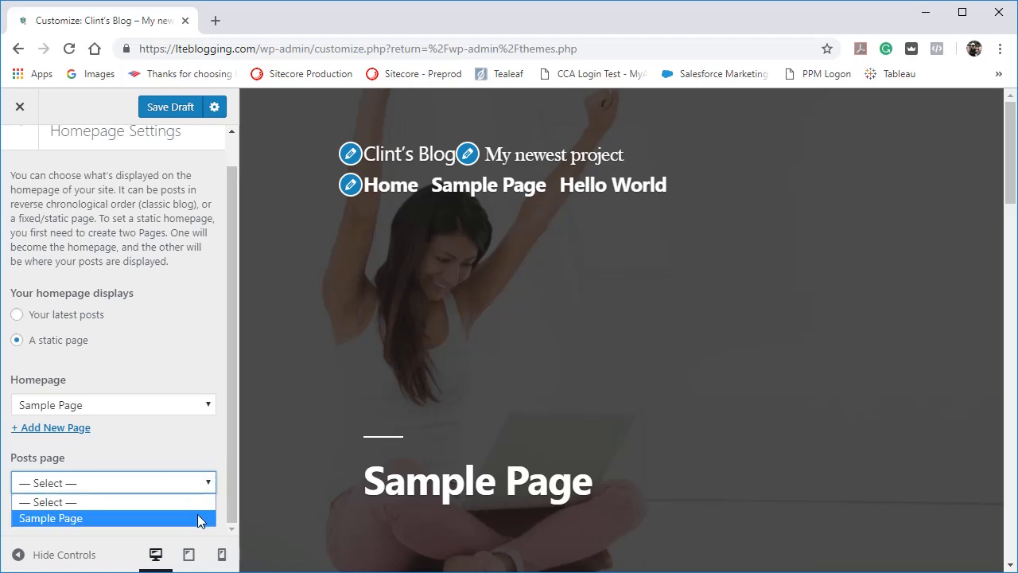
{"action": "left_click", "coordinate": [195, 450]}
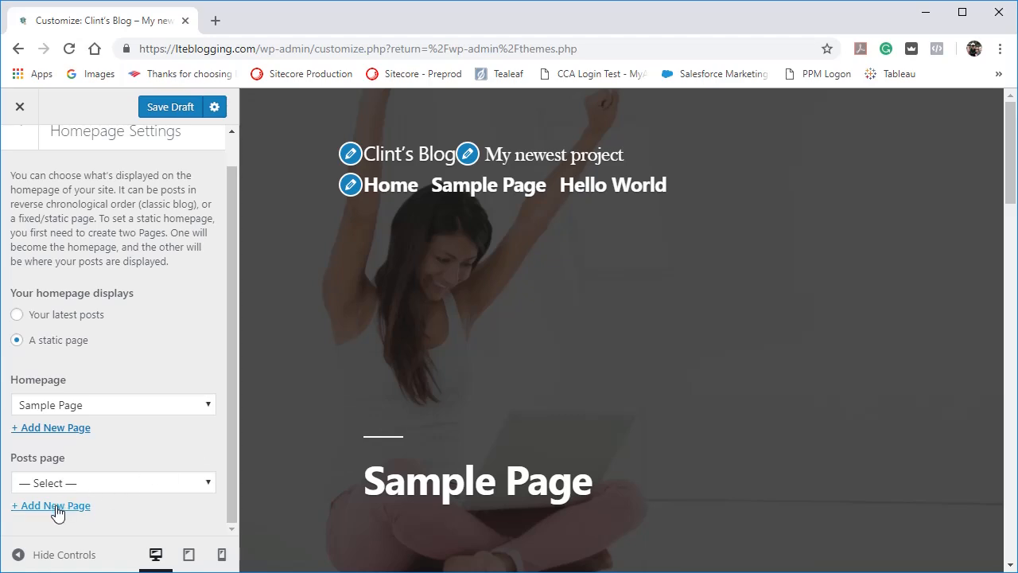
Add a new page titled "Homepage" as the site's static homepage.
{"action": "left_click", "coordinate": [62, 434]}
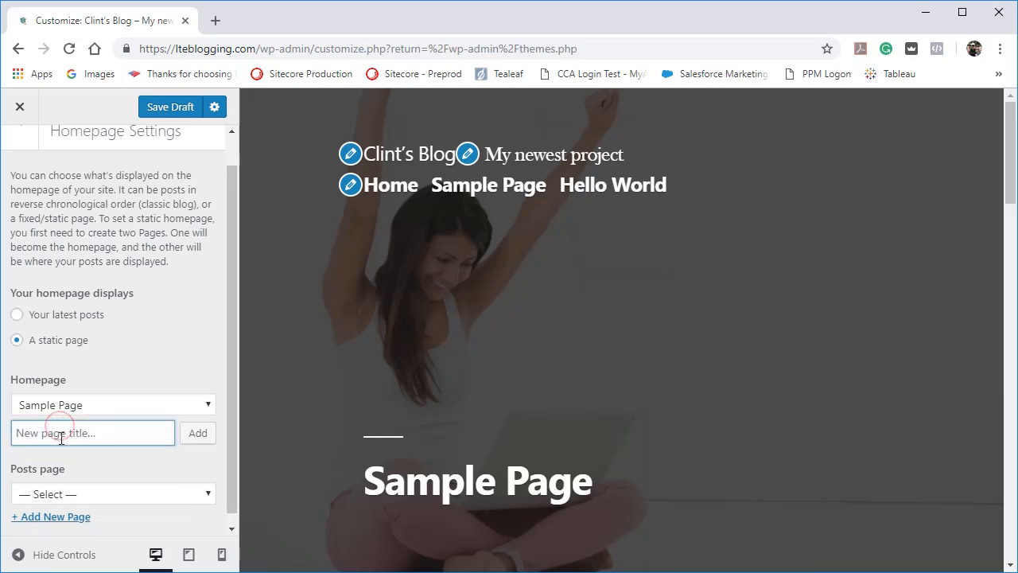
{"action": "type", "text": "Homepage"}
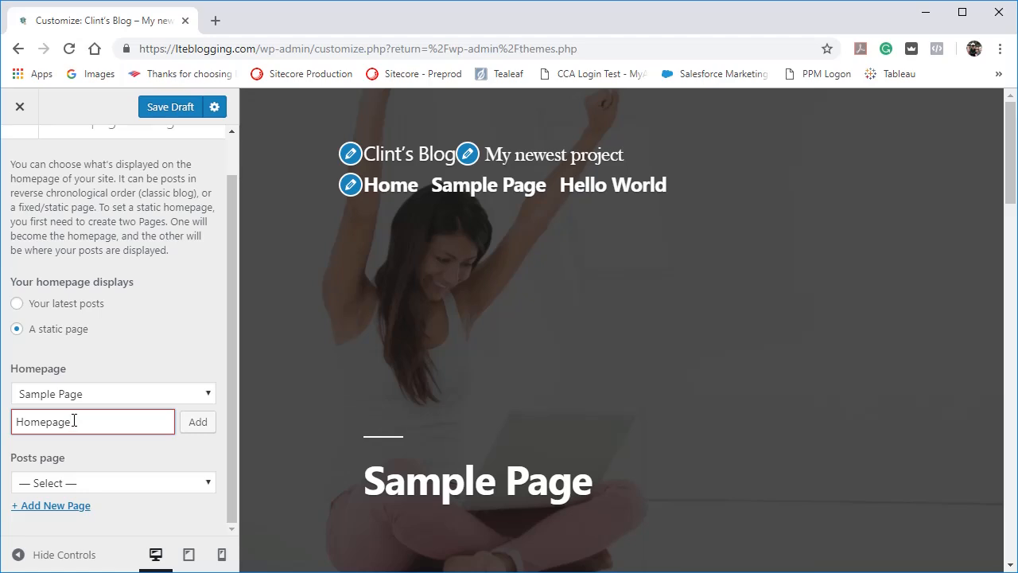
{"action": "left_click", "coordinate": [197, 422]}
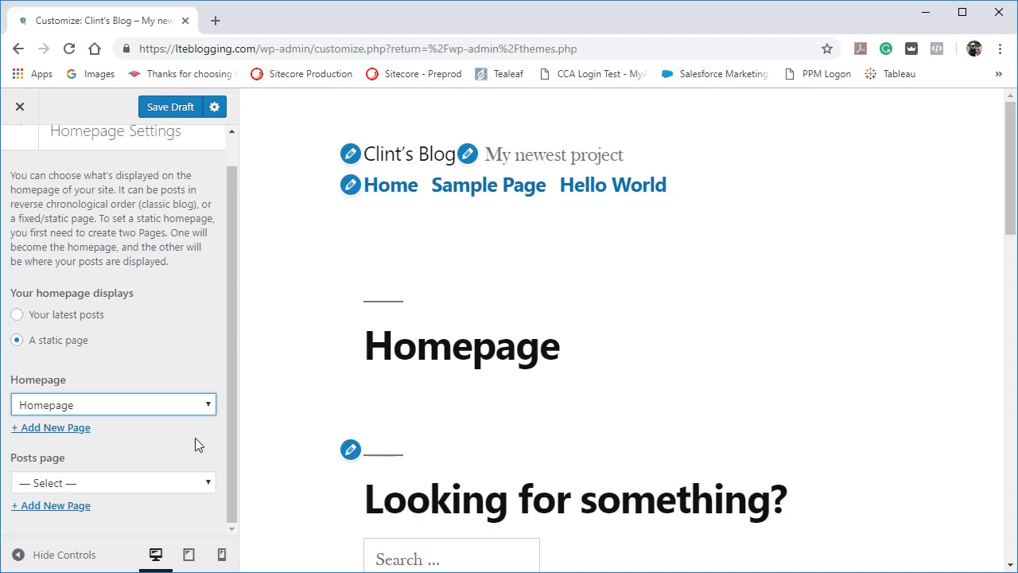
{"action": "left_click", "coordinate": [216, 24]}
{"action": "type", "text": "learn"}
{"action": "key", "text": "Return"}
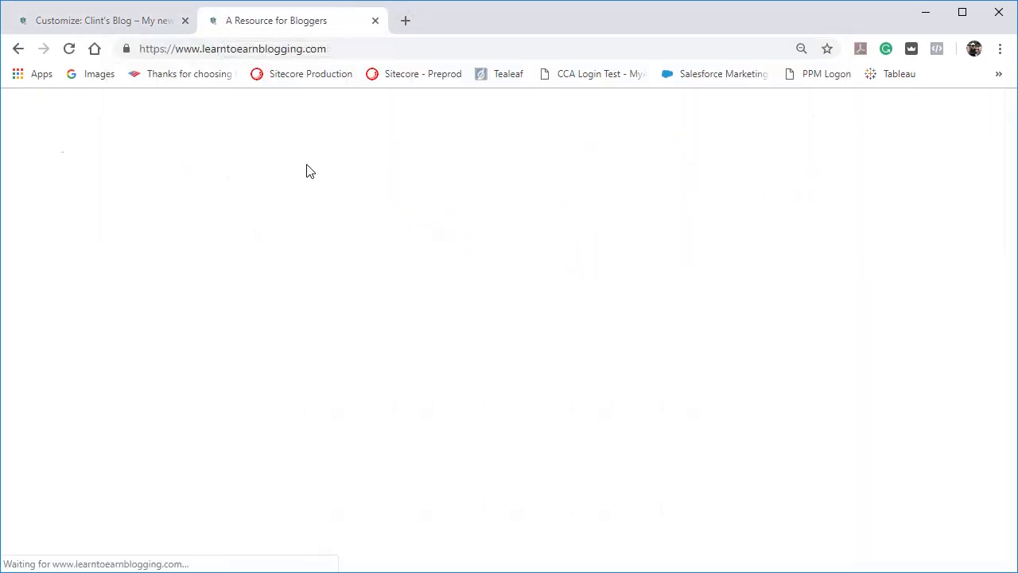
Examine the sections of the Learn to Earn Blogging static homepage down to the community signup, ending back at its header.
{"action": "scroll", "coordinate": [361, 244], "scroll_direction": "down", "scroll_amount": 2}
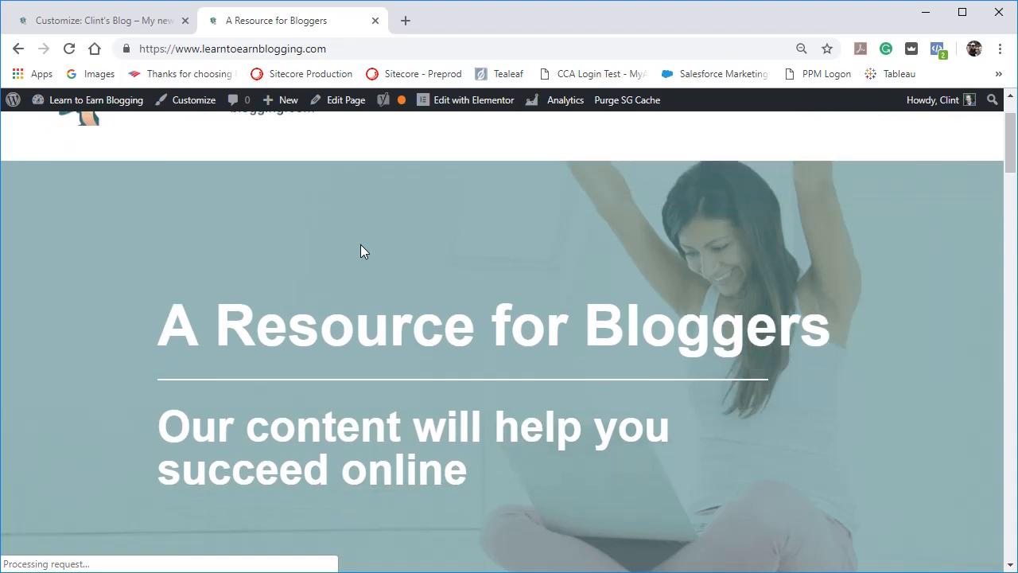
{"action": "scroll", "coordinate": [360, 252], "scroll_direction": "down", "scroll_amount": 2}
{"action": "scroll", "coordinate": [361, 252], "scroll_direction": "down", "scroll_amount": 3}
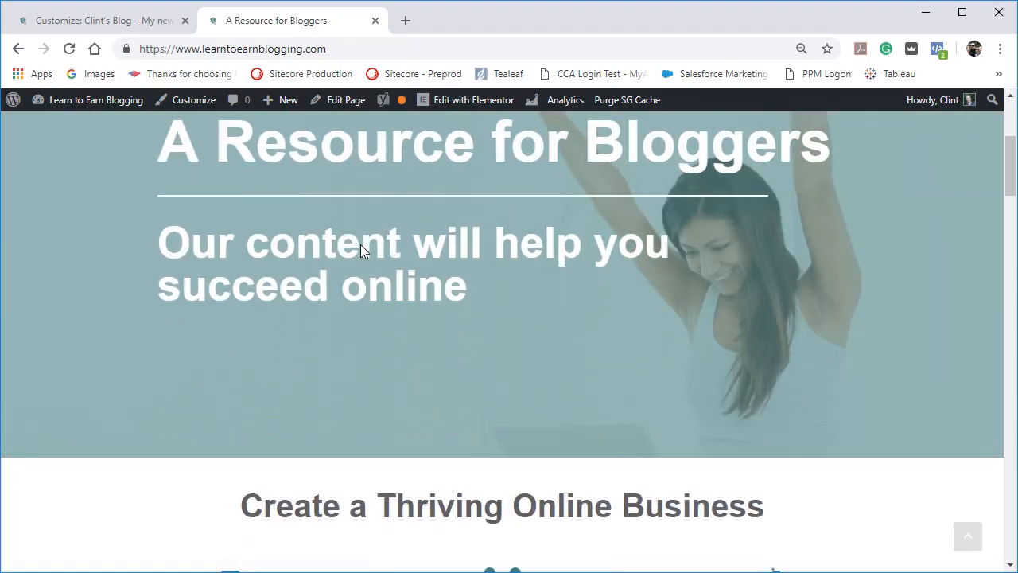
{"action": "scroll", "coordinate": [360, 244], "scroll_direction": "down", "scroll_amount": 10}
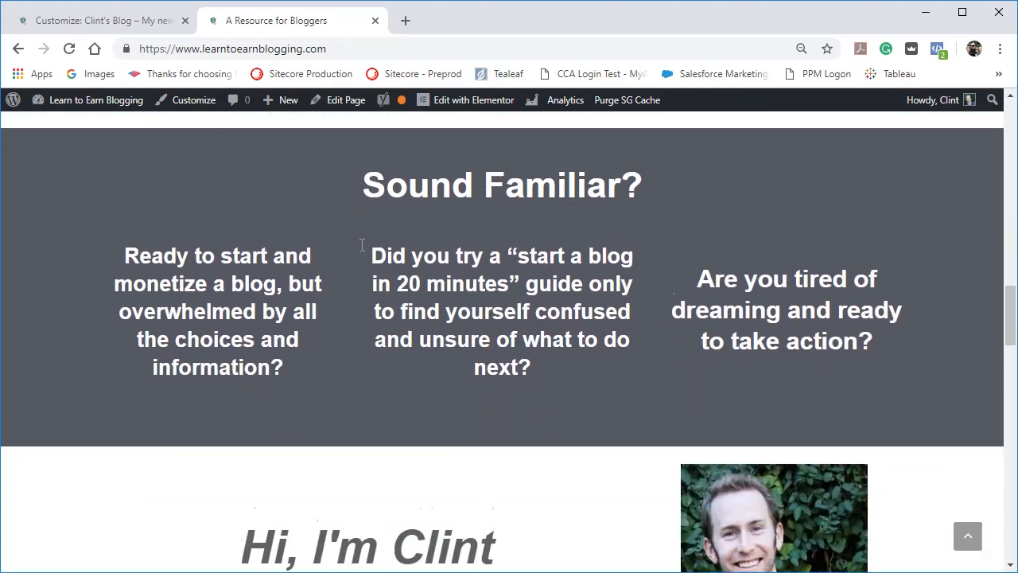
{"action": "scroll", "coordinate": [362, 245], "scroll_direction": "down", "scroll_amount": 10}
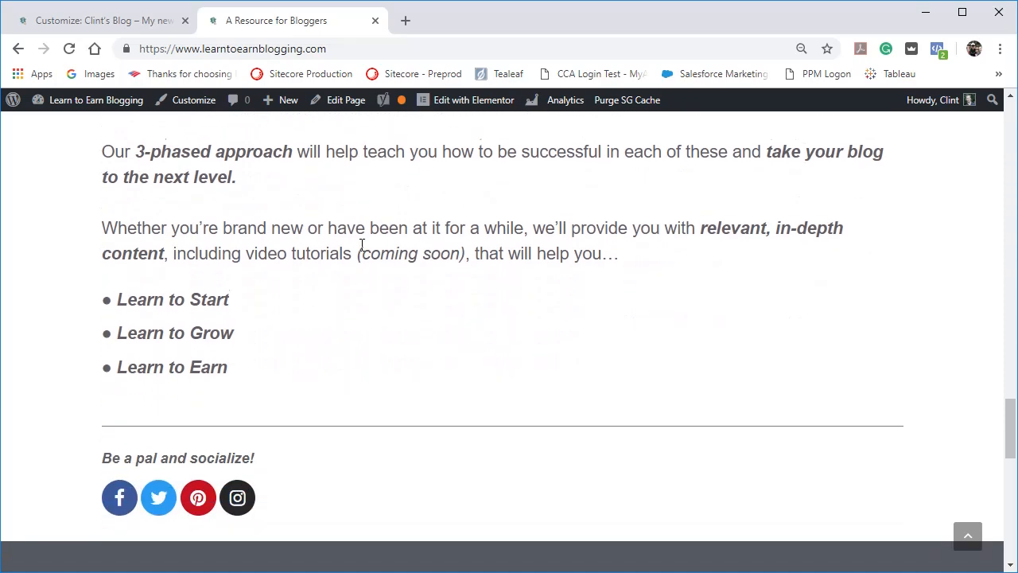
{"action": "scroll", "coordinate": [362, 245], "scroll_direction": "down", "scroll_amount": 2}
{"action": "scroll", "coordinate": [362, 244], "scroll_direction": "up", "scroll_amount": 8}
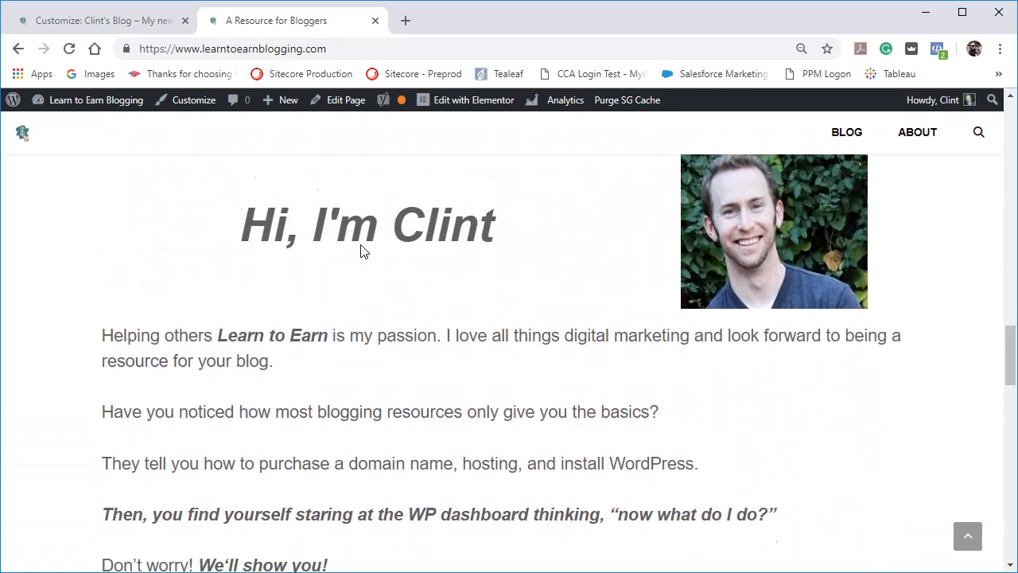
{"action": "scroll", "coordinate": [360, 251], "scroll_direction": "up", "scroll_amount": 6}
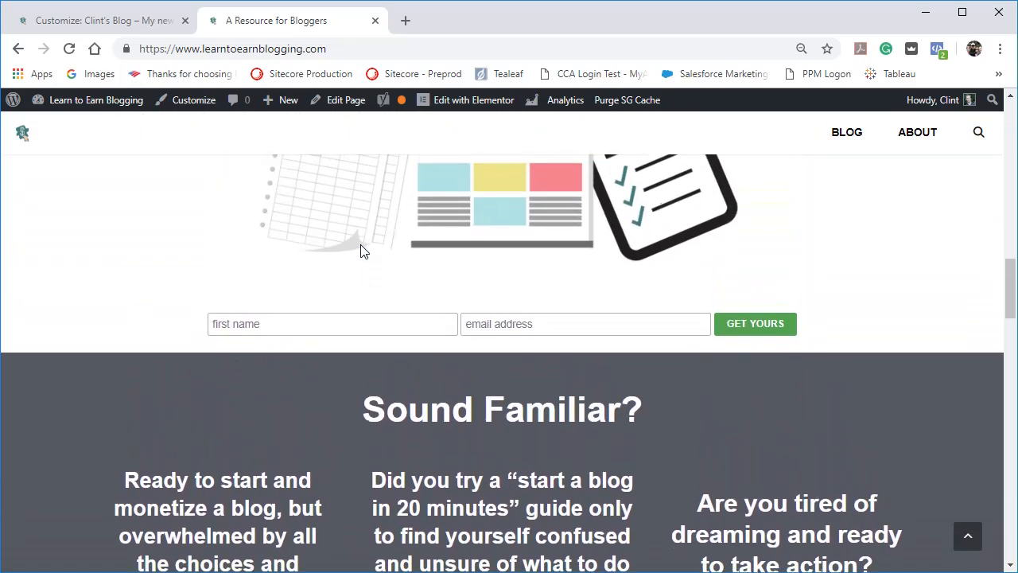
{"action": "scroll", "coordinate": [360, 250], "scroll_direction": "up", "scroll_amount": 8}
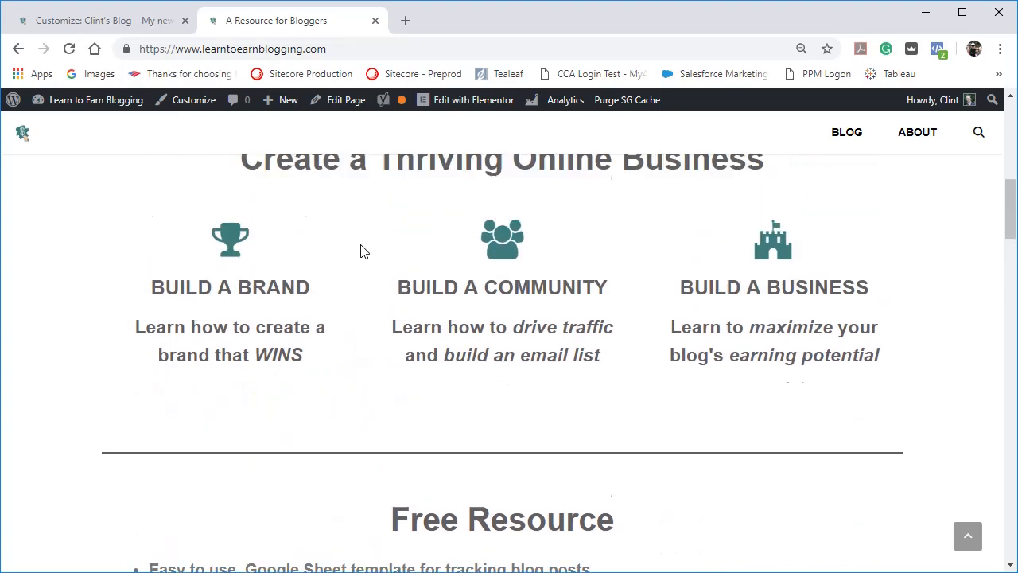
{"action": "scroll", "coordinate": [361, 251], "scroll_direction": "up", "scroll_amount": 4}
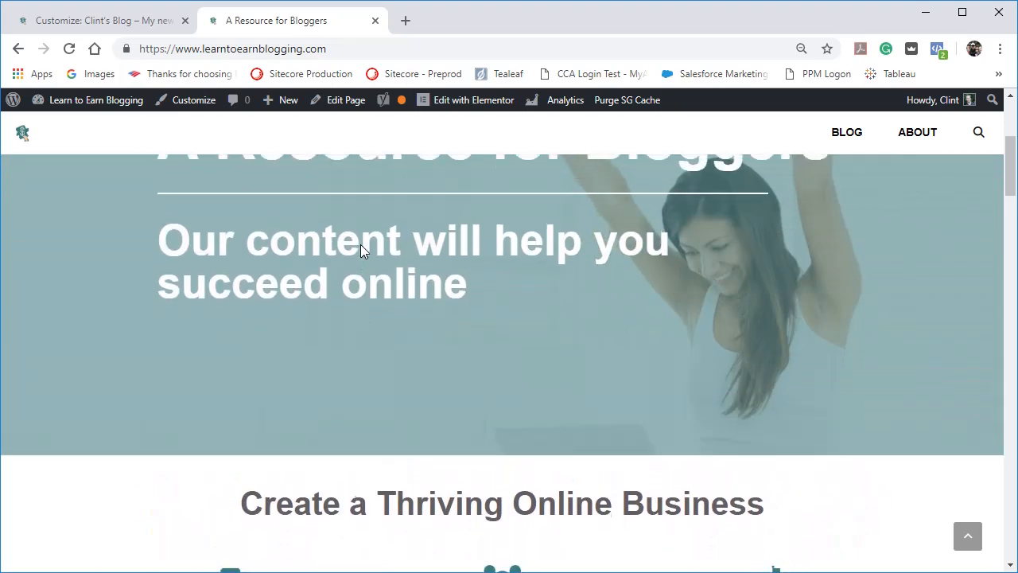
{"action": "scroll", "coordinate": [361, 248], "scroll_direction": "up", "scroll_amount": 2}
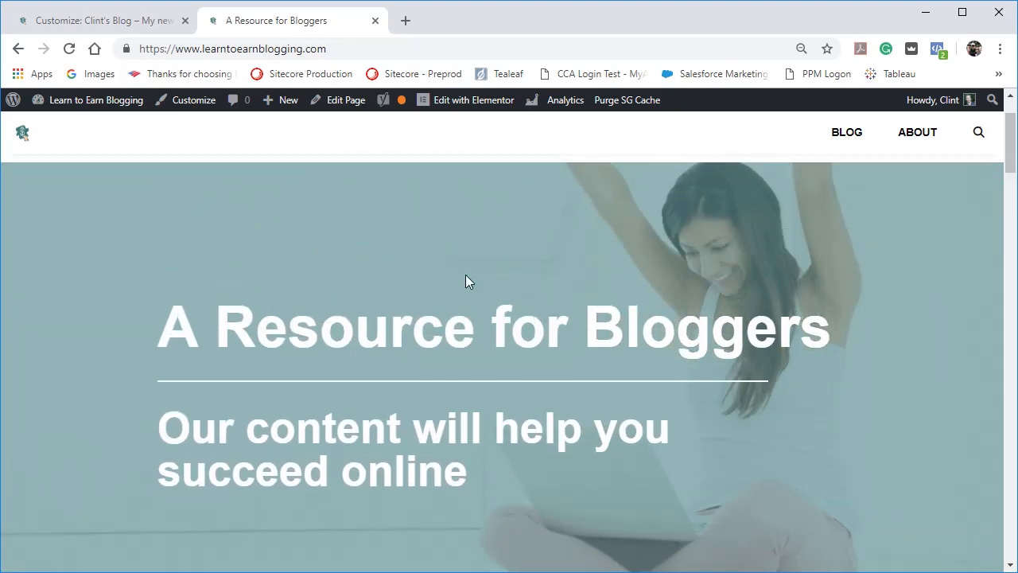
{"action": "scroll", "coordinate": [466, 277], "scroll_direction": "down", "scroll_amount": 15}
{"action": "scroll", "coordinate": [467, 275], "scroll_direction": "down", "scroll_amount": 6}
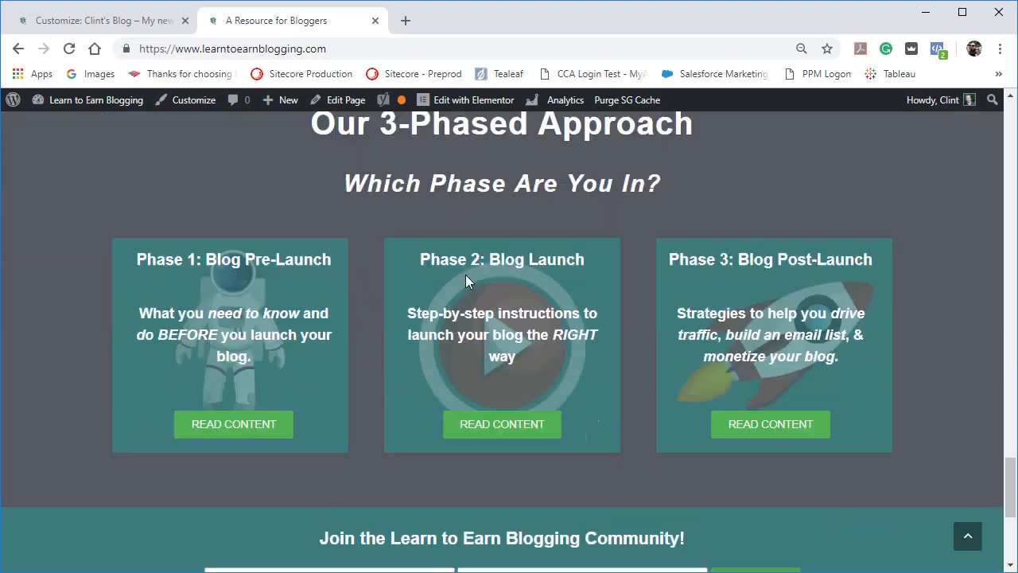
{"action": "scroll", "coordinate": [467, 276], "scroll_direction": "up", "scroll_amount": 20}
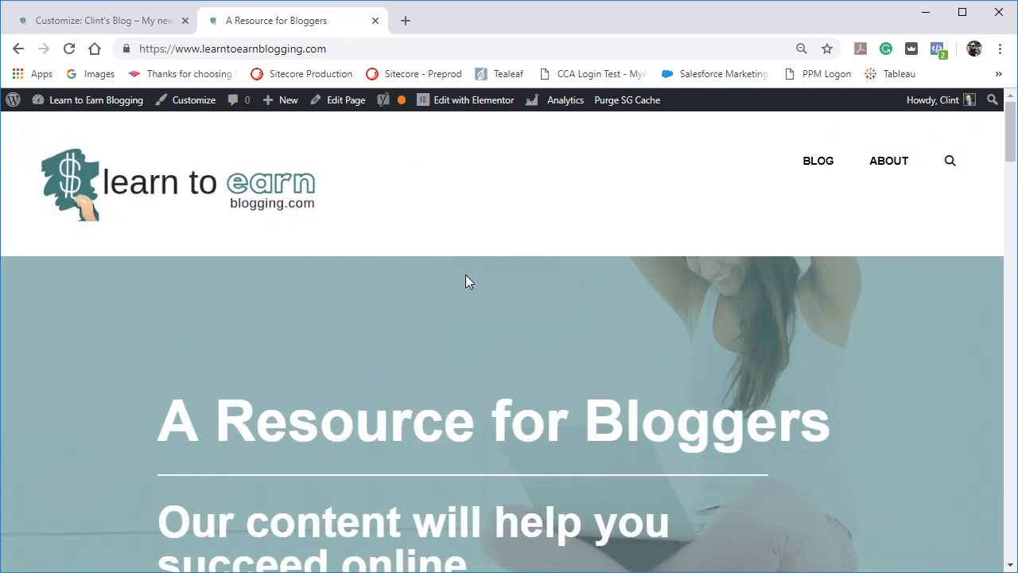
{"action": "left_click", "coordinate": [403, 49]}
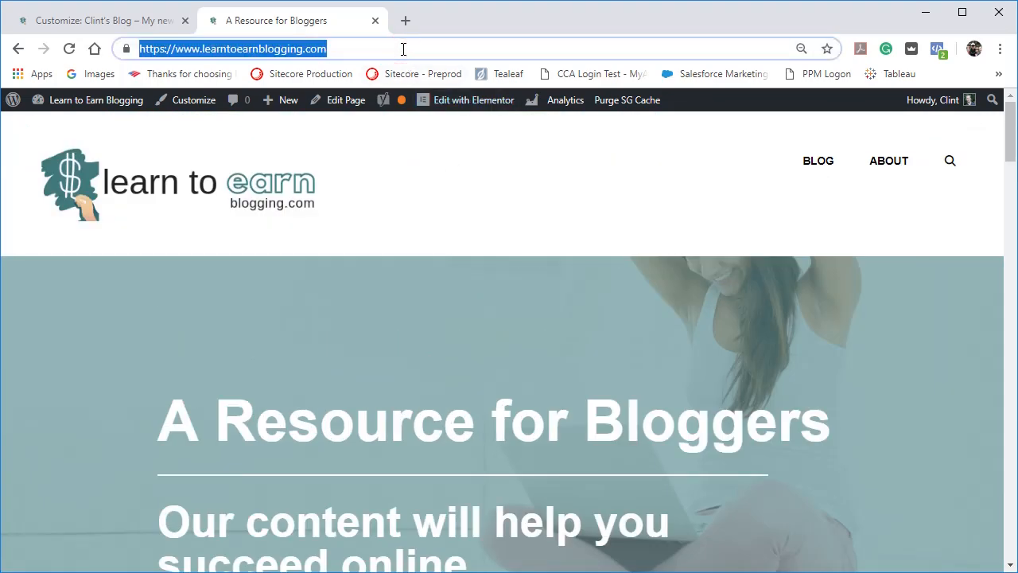
{"action": "type", "text": "chasing"}
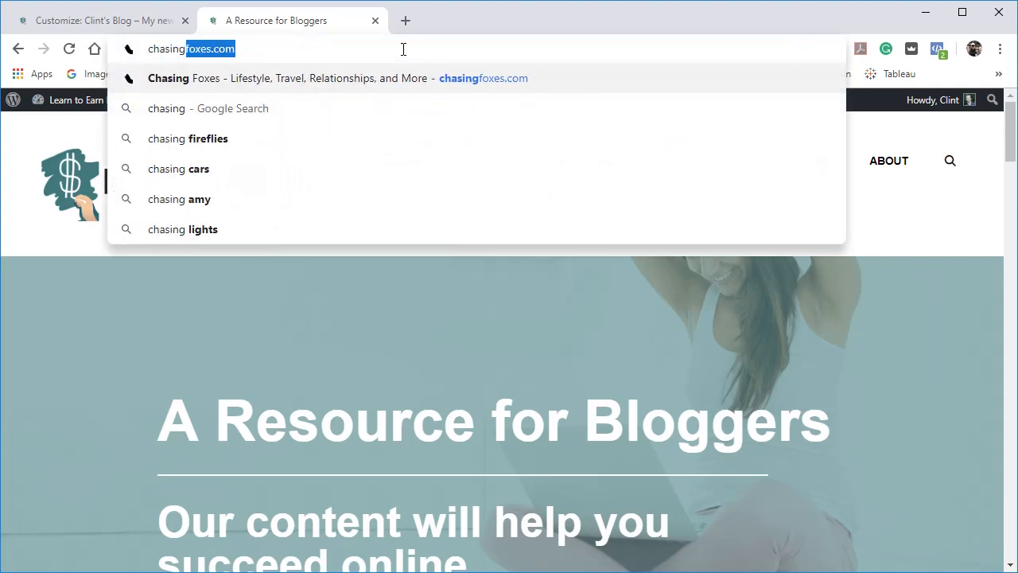
{"action": "key", "text": "Return"}
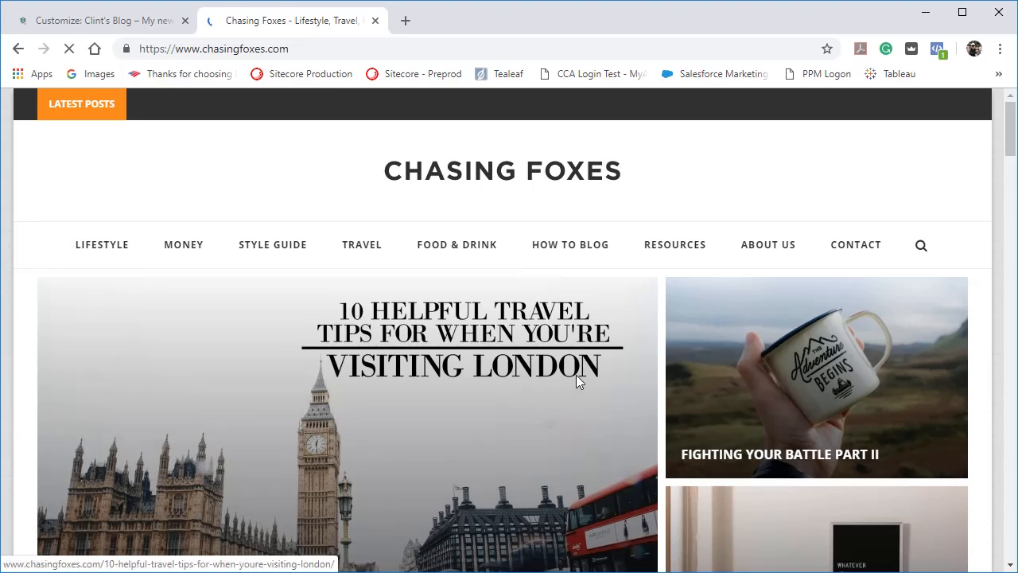
Examine the Chasing Foxes homepage, dismissing the email signup banner, from its navigation menu and featured posts down to the Lifestyle section.
{"action": "scroll", "coordinate": [576, 375], "scroll_direction": "down", "scroll_amount": 2}
{"action": "scroll", "coordinate": [578, 384], "scroll_direction": "down", "scroll_amount": 3}
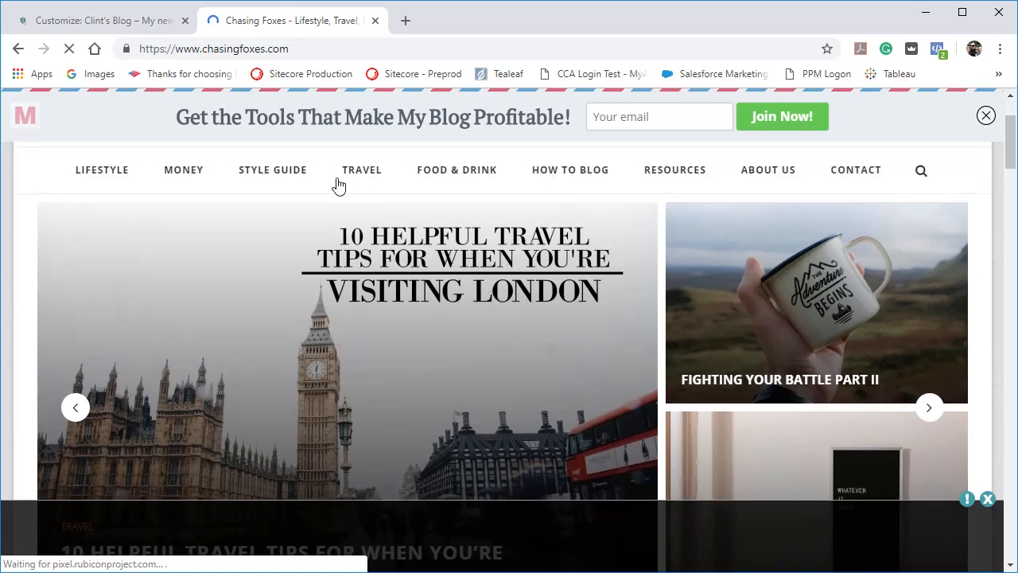
{"action": "scroll", "coordinate": [271, 183], "scroll_direction": "down", "scroll_amount": 2}
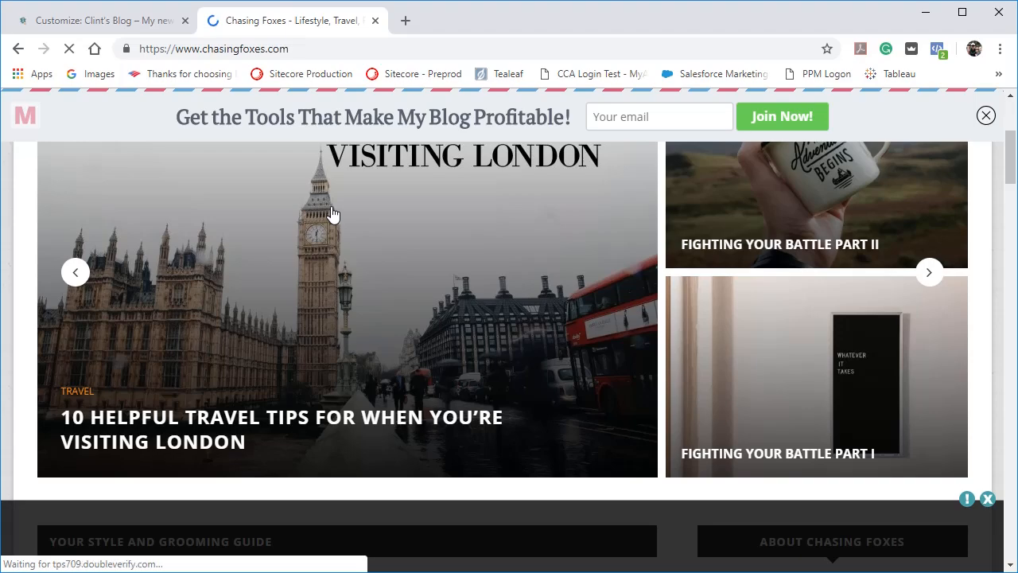
{"action": "scroll", "coordinate": [331, 208], "scroll_direction": "up", "scroll_amount": 4}
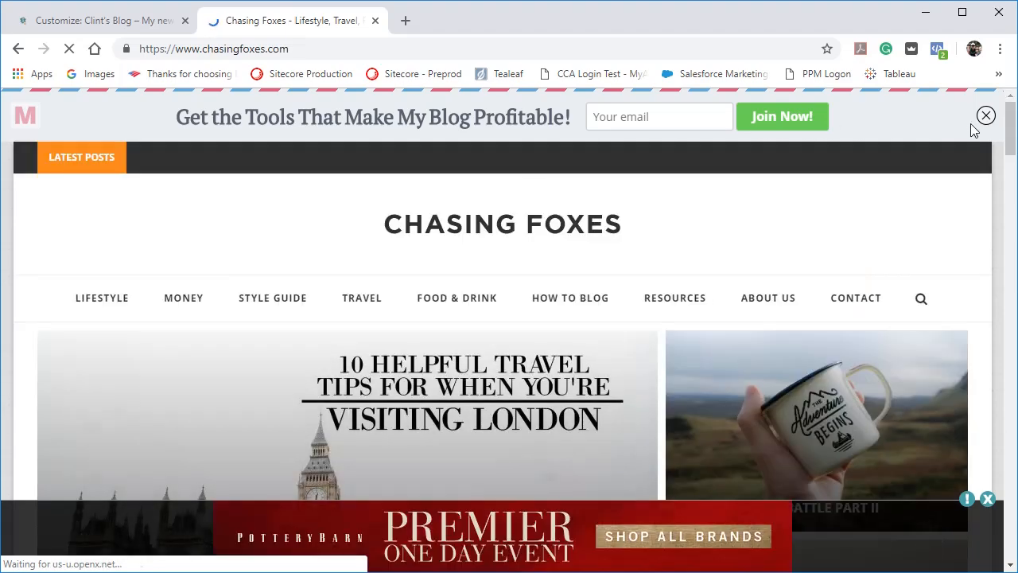
{"action": "left_click", "coordinate": [986, 117]}
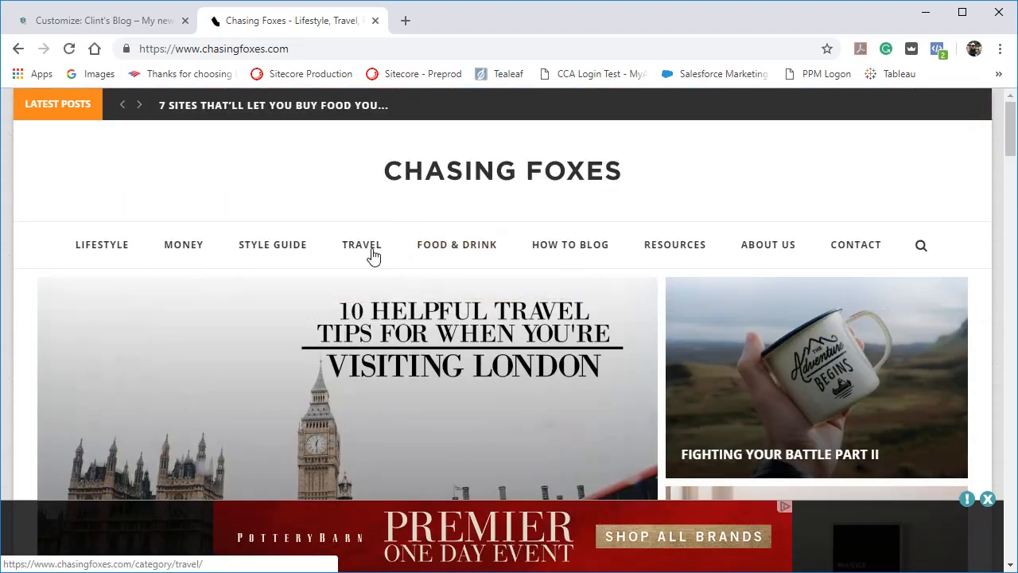
{"action": "mouse_move", "coordinate": [487, 252]}
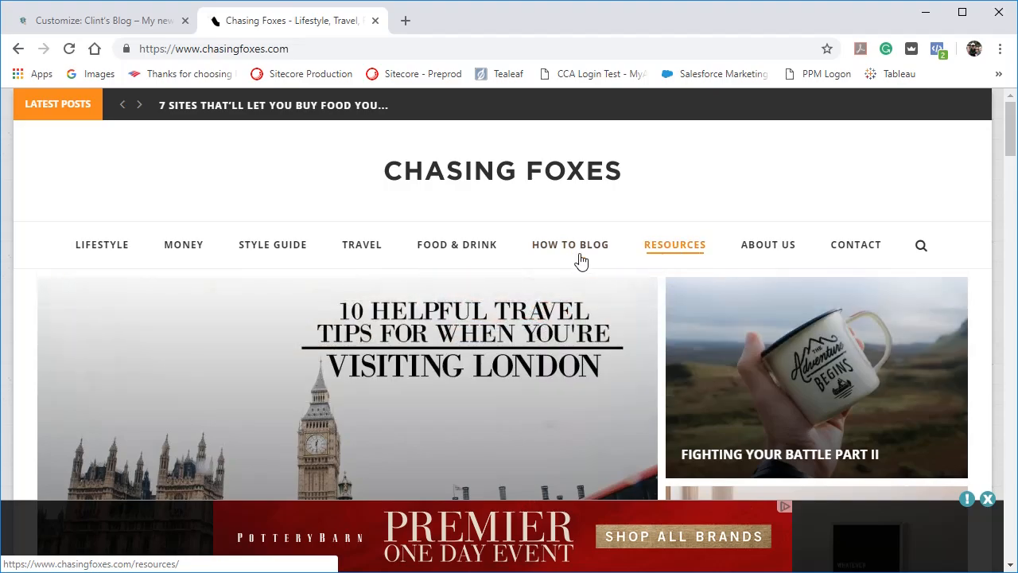
{"action": "mouse_move", "coordinate": [277, 252]}
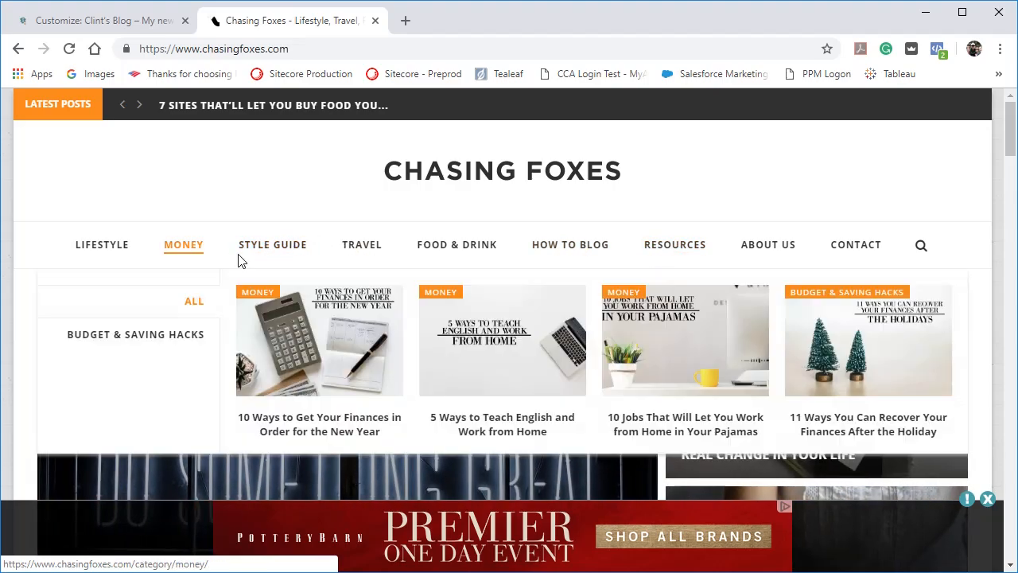
{"action": "mouse_move", "coordinate": [91, 245]}
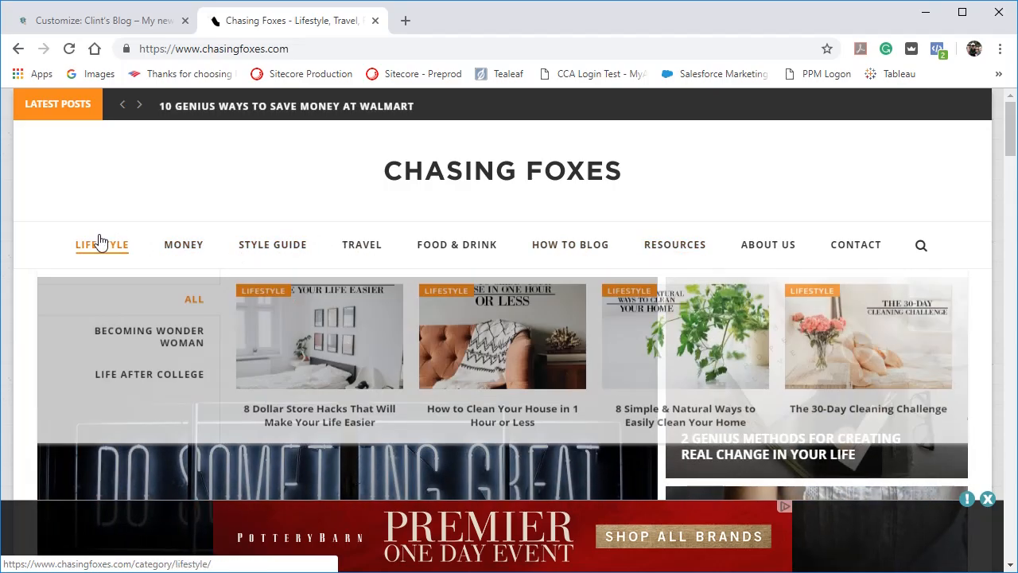
{"action": "scroll", "coordinate": [536, 465], "scroll_direction": "down", "scroll_amount": 4}
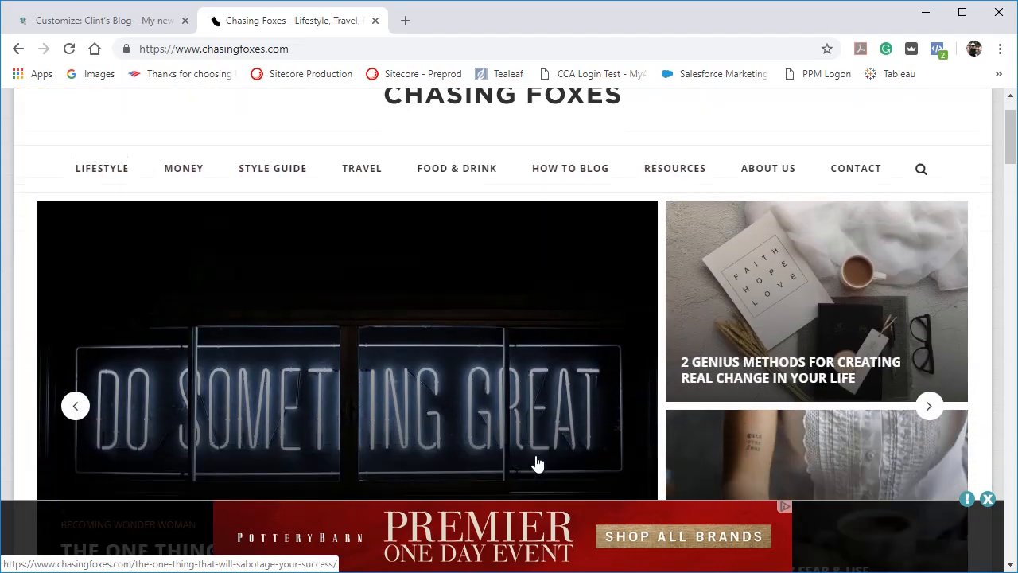
{"action": "scroll", "coordinate": [536, 461], "scroll_direction": "down", "scroll_amount": 4}
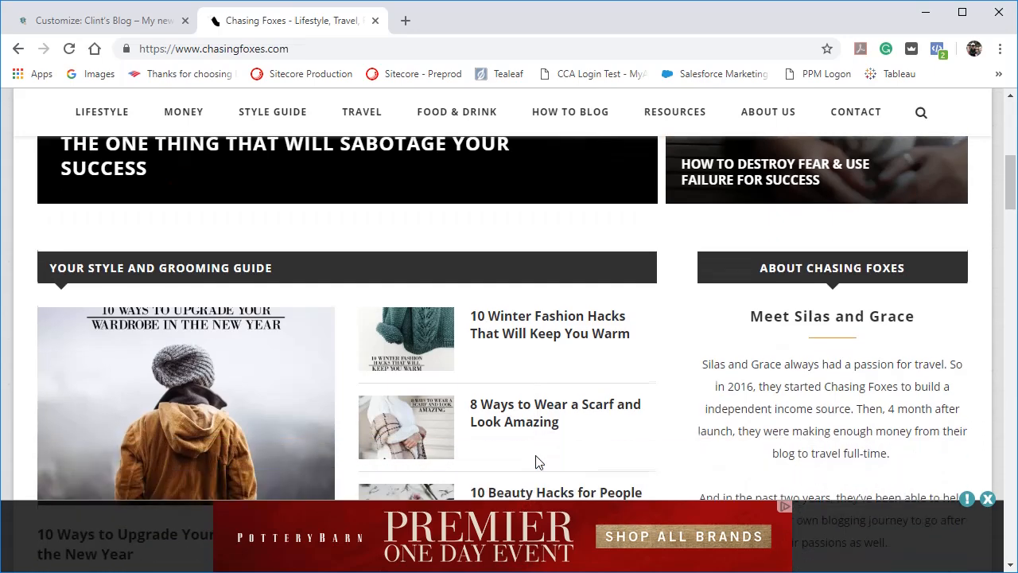
{"action": "scroll", "coordinate": [536, 466], "scroll_direction": "down", "scroll_amount": 1}
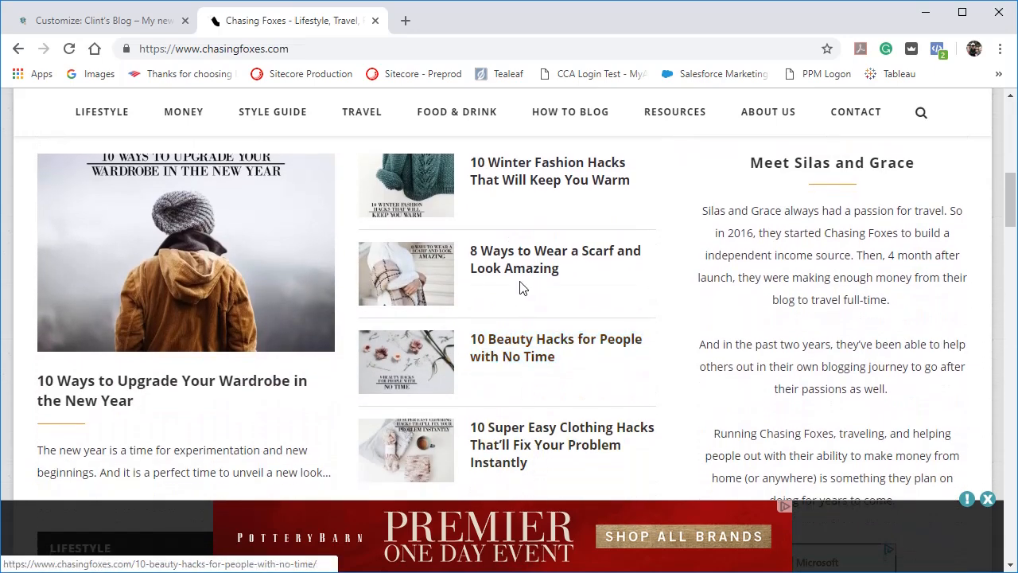
{"action": "scroll", "coordinate": [498, 359], "scroll_direction": "down", "scroll_amount": 3}
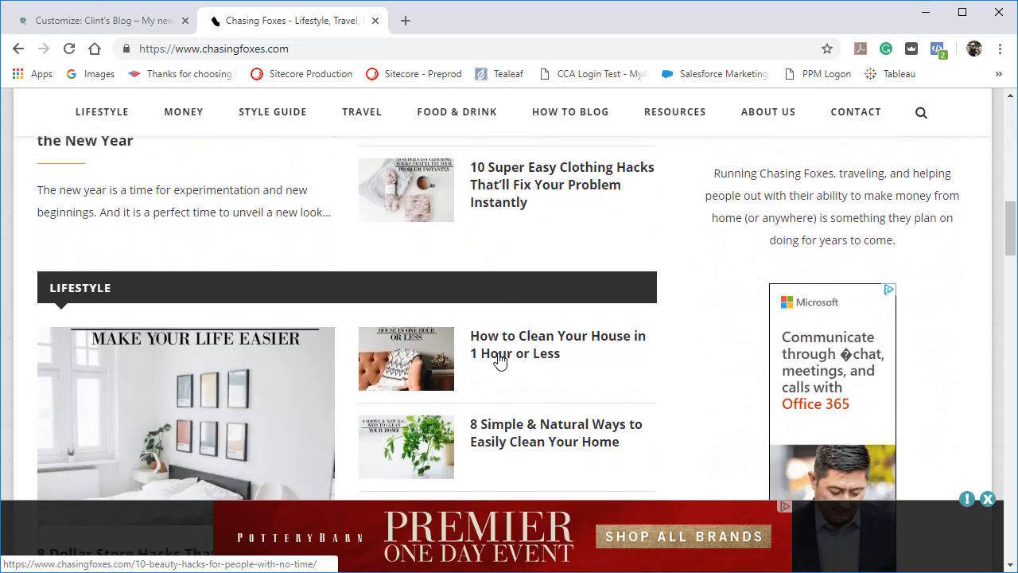
Load savorysaver.com in the same browser tab.
{"action": "left_click", "coordinate": [404, 46]}
{"action": "type", "text": "savo"}
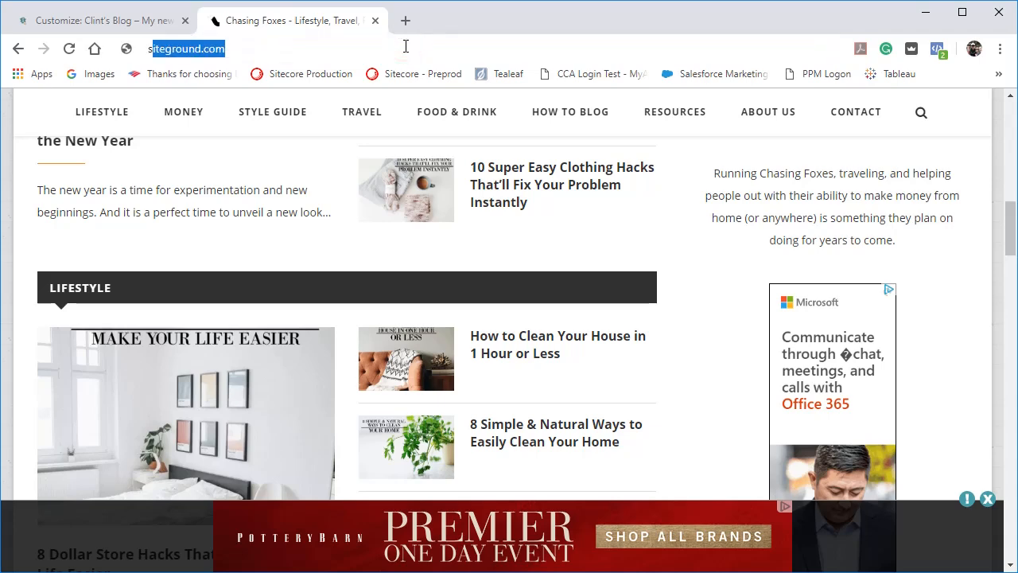
{"action": "type", "text": "ry"}
{"action": "key", "text": "Return"}
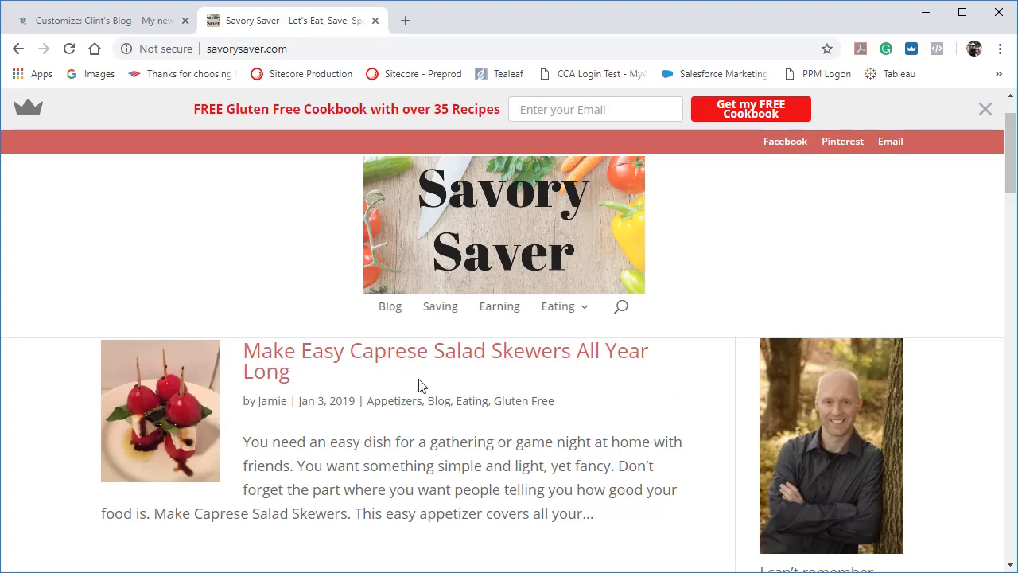
Examine the latest-posts feed on the Savory Saver homepage, return to its header and close that browser tab.
{"action": "scroll", "coordinate": [453, 430], "scroll_direction": "down", "scroll_amount": 3}
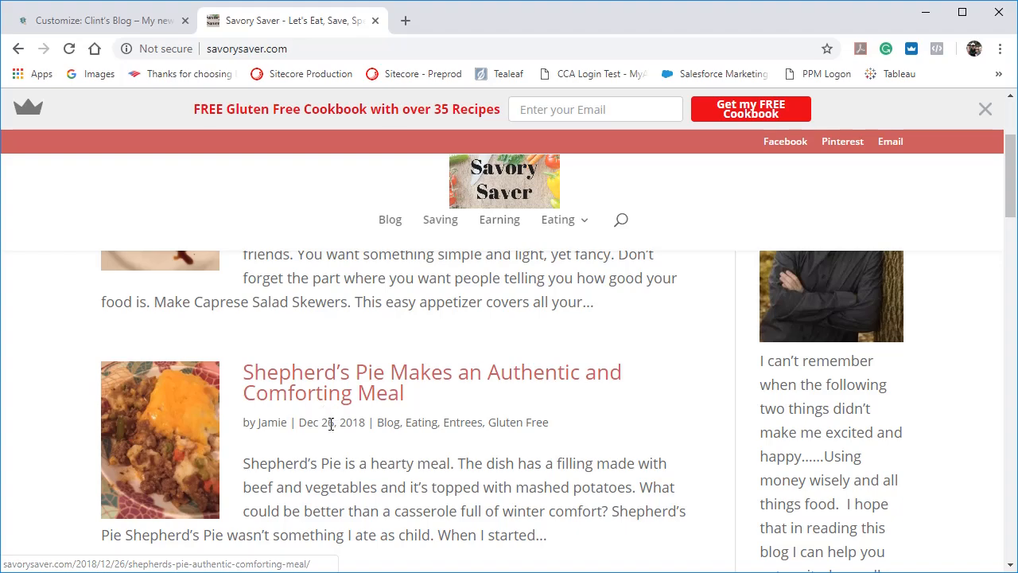
{"action": "scroll", "coordinate": [436, 457], "scroll_direction": "down", "scroll_amount": 5}
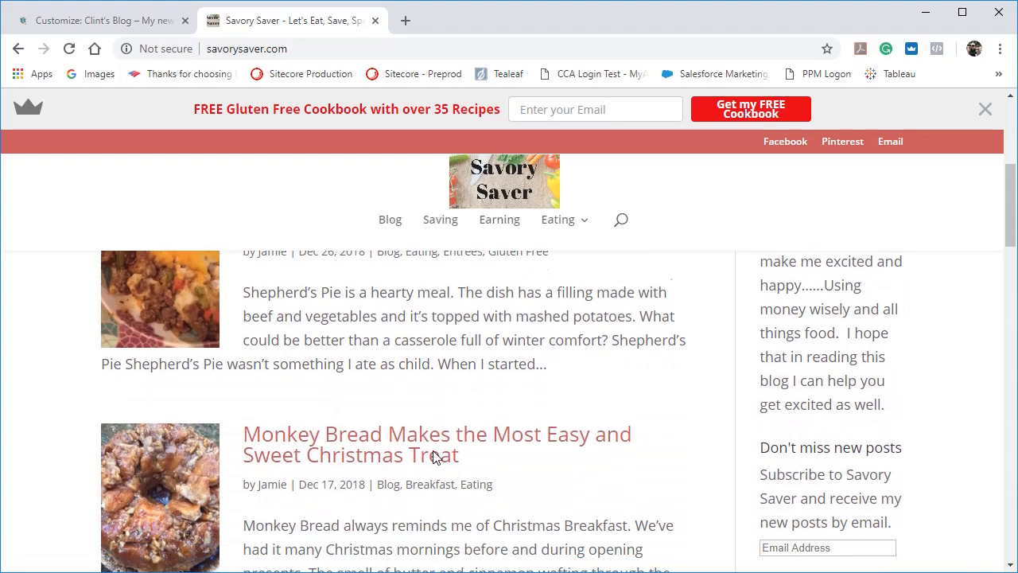
{"action": "scroll", "coordinate": [436, 456], "scroll_direction": "down", "scroll_amount": 3}
{"action": "scroll", "coordinate": [434, 455], "scroll_direction": "up", "scroll_amount": 15}
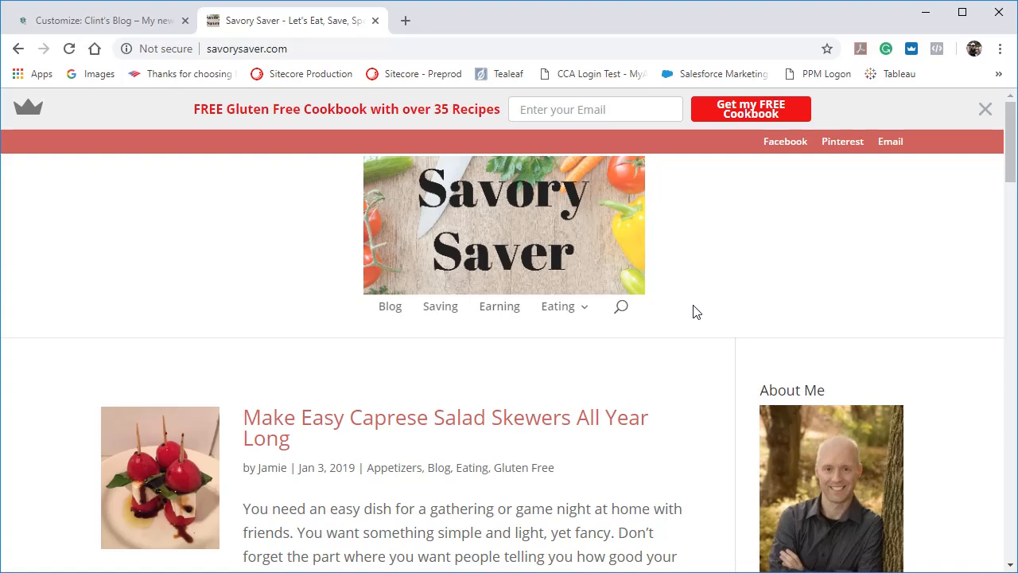
{"action": "left_click", "coordinate": [375, 21]}
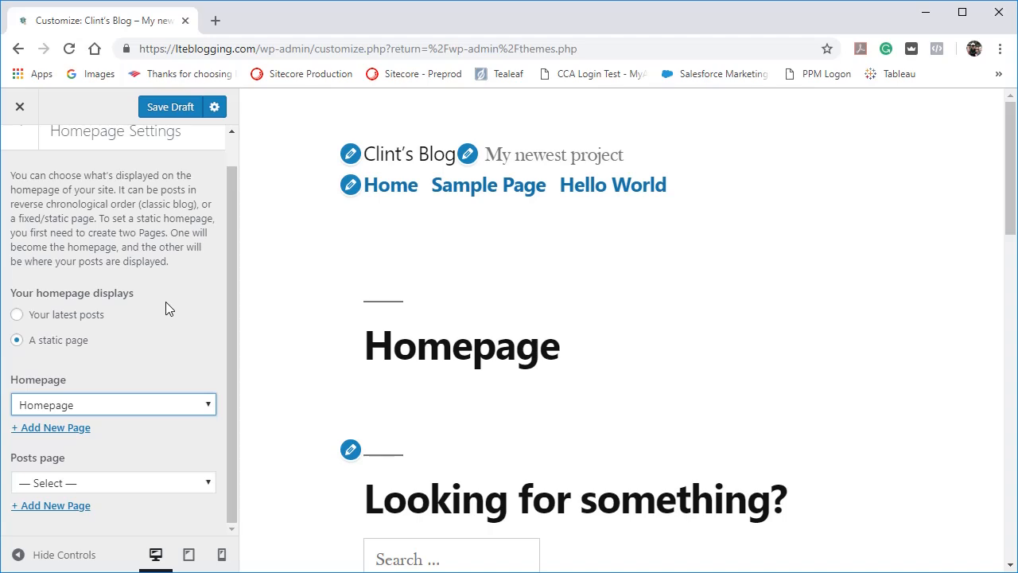
Save the homepage settings as a draft and return to the customizer's main list of sections.
{"action": "scroll", "coordinate": [88, 223], "scroll_direction": "up", "scroll_amount": 1}
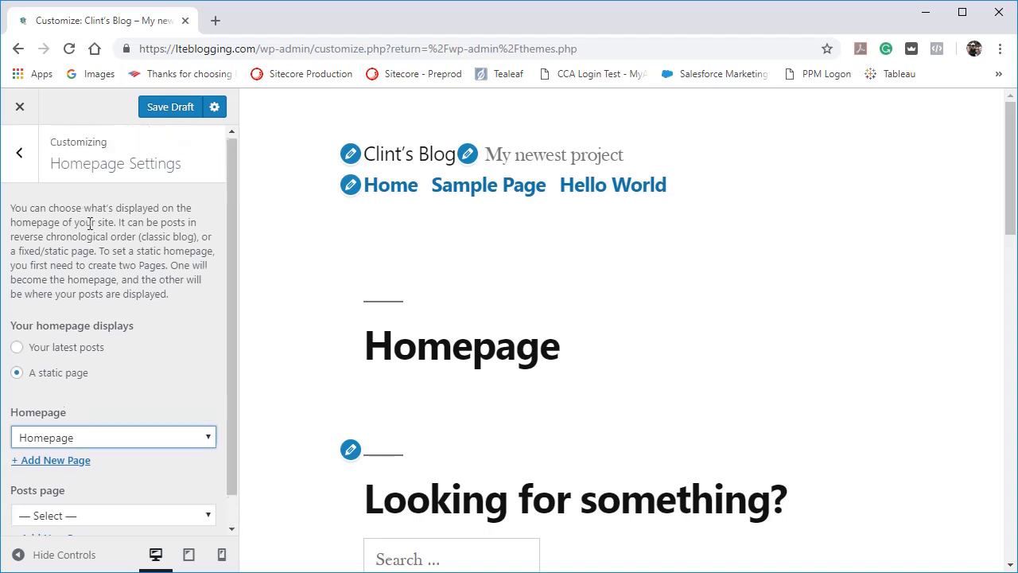
{"action": "left_click", "coordinate": [158, 108]}
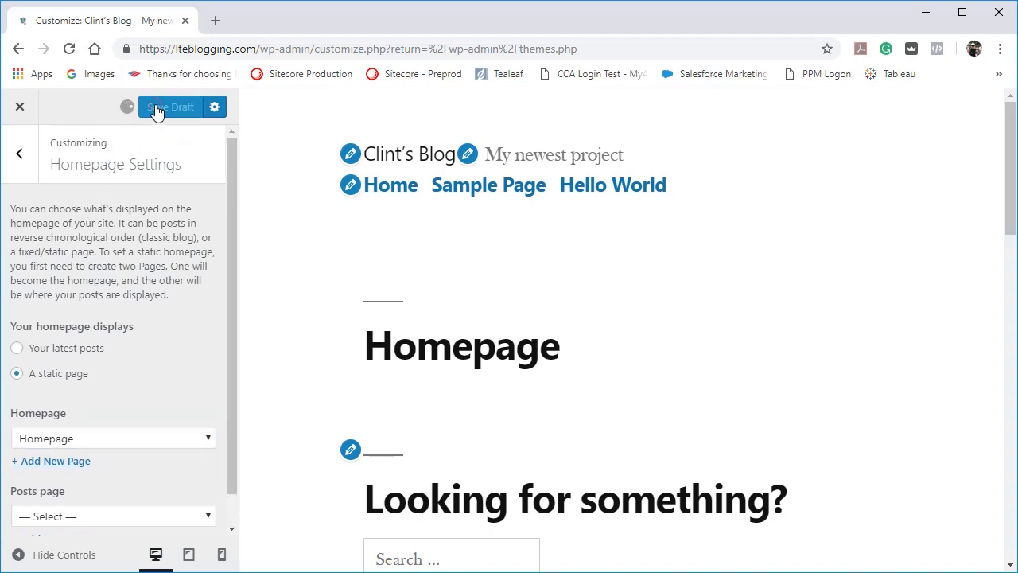
{"action": "left_click", "coordinate": [19, 154]}
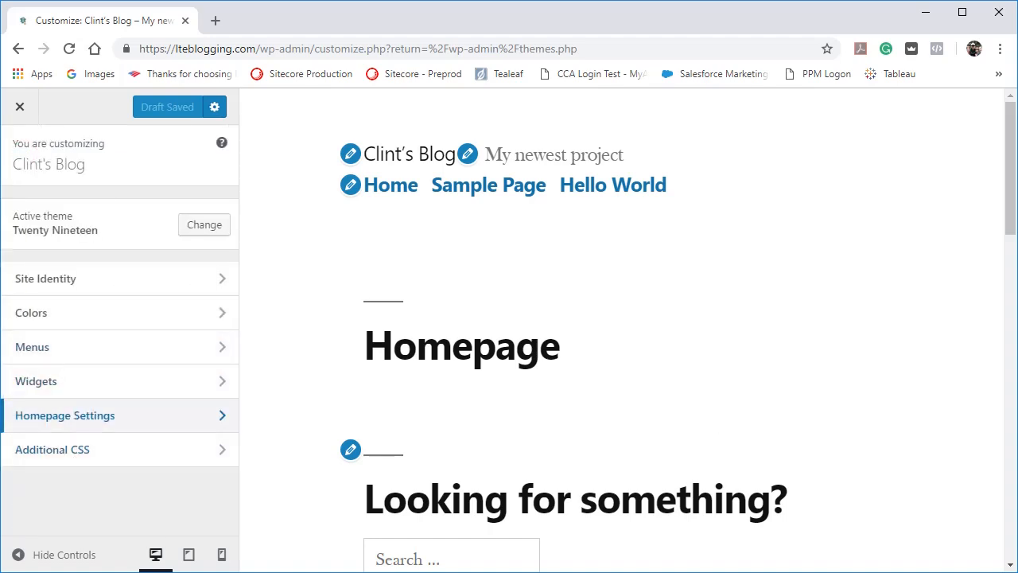
{"action": "key", "text": "alt+Tab"}
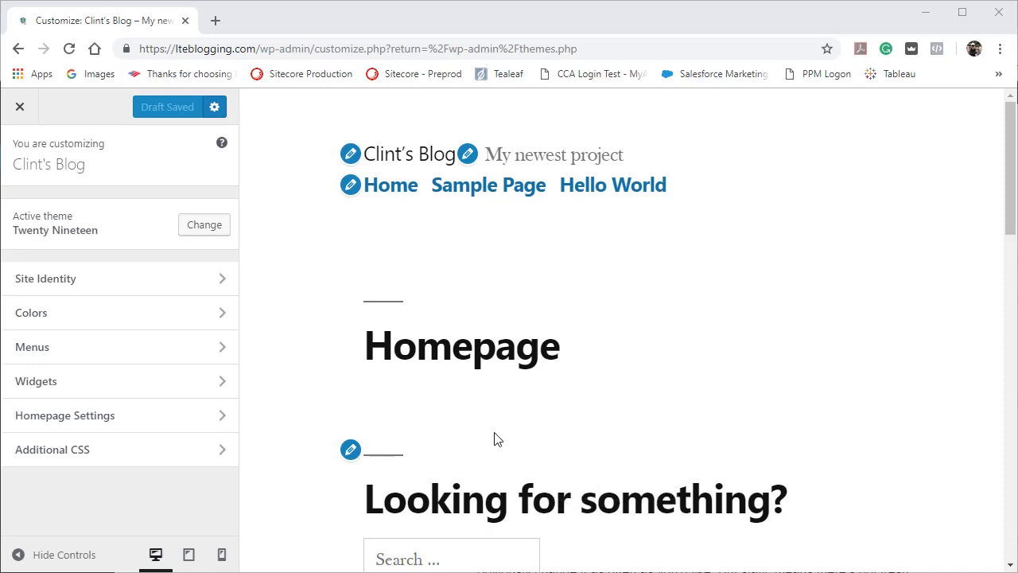
Open the Additional CSS section, review its instructions and code editor, and return to the main list of sections.
{"action": "left_click", "coordinate": [122, 459]}
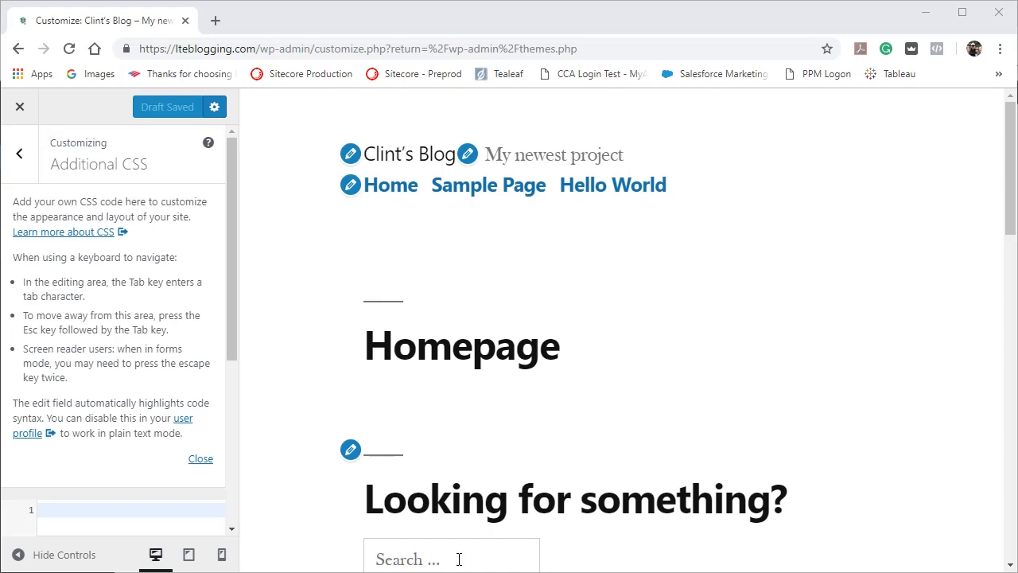
{"action": "left_click", "coordinate": [233, 339]}
{"action": "left_click_drag", "start_coordinate": [232, 338], "coordinate": [230, 443]}
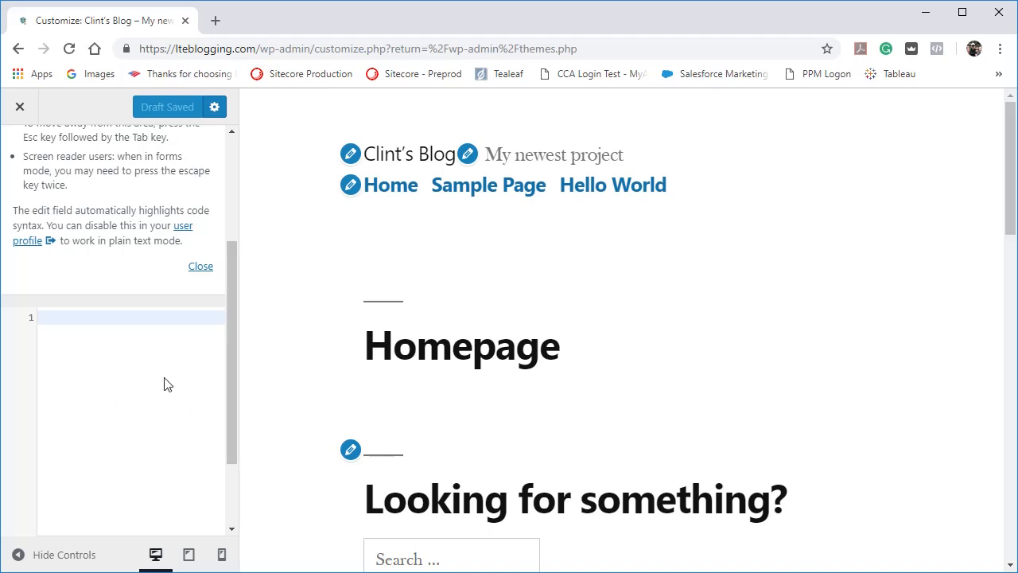
{"action": "left_click_drag", "start_coordinate": [232, 324], "coordinate": [224, 234]}
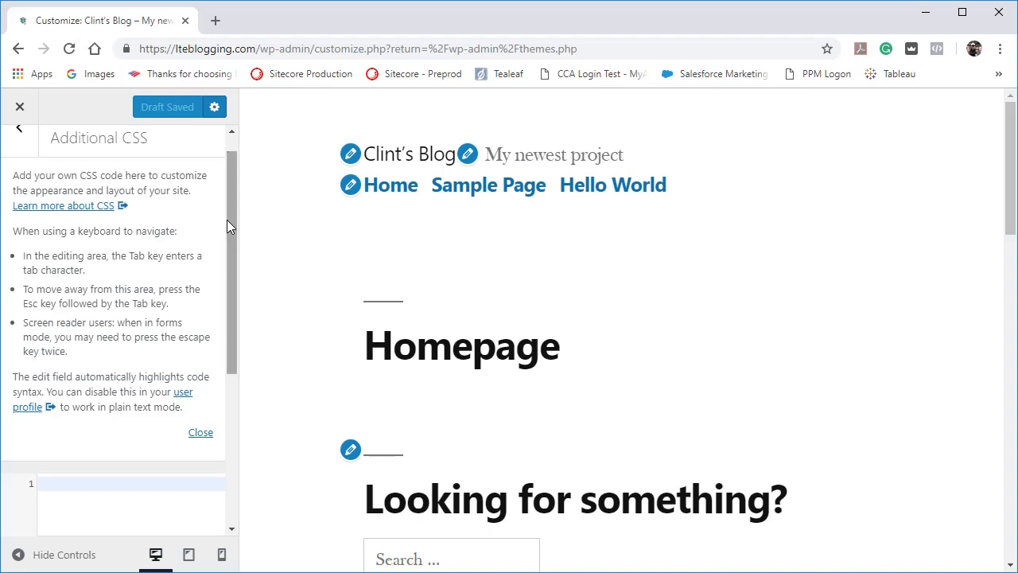
{"action": "left_click_drag", "start_coordinate": [227, 219], "coordinate": [231, 182]}
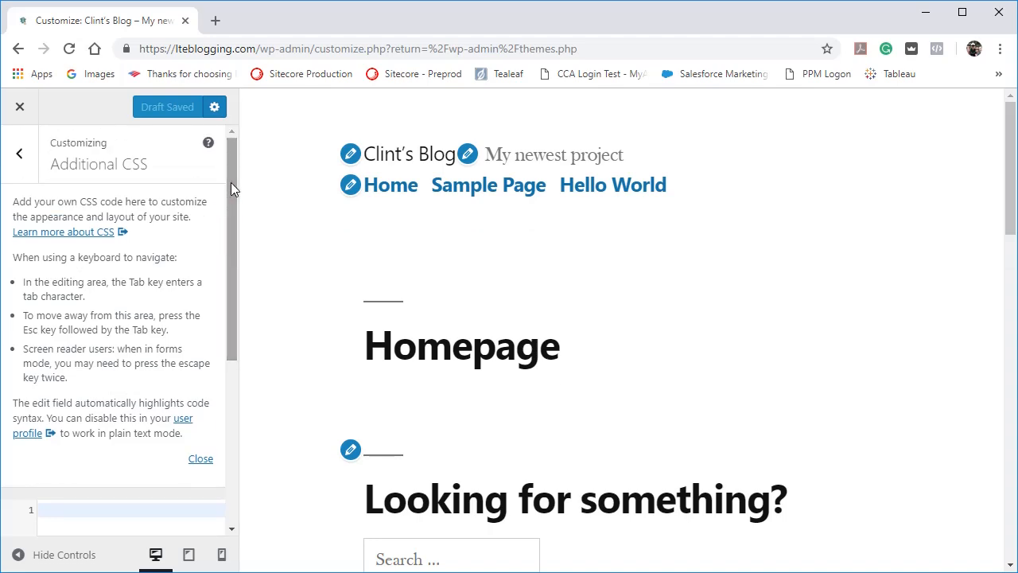
{"action": "left_click", "coordinate": [30, 171]}
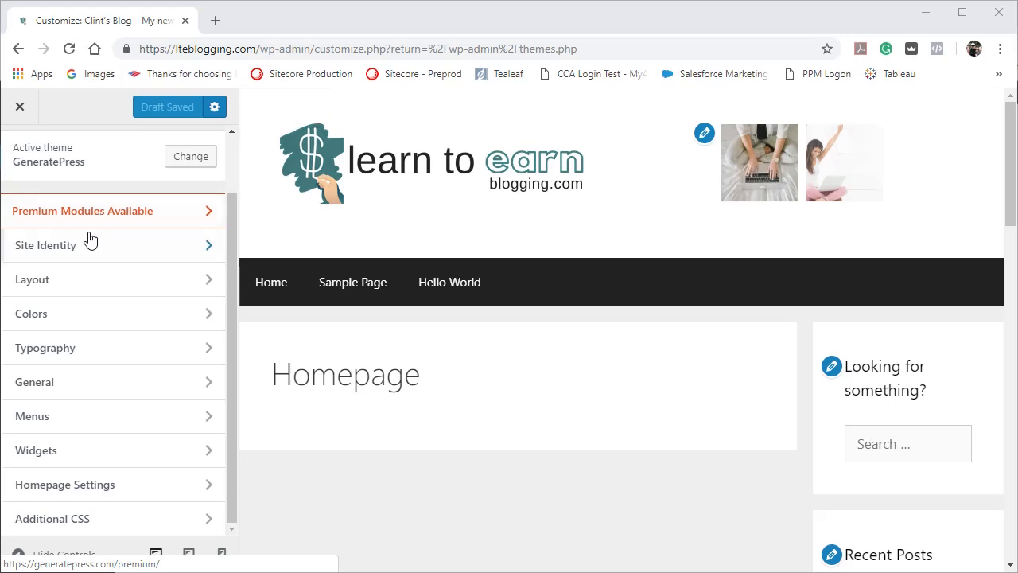
Open the Container settings of the GeneratePress layout and preview the site with the customizer controls hidden, then restored.
{"action": "left_click", "coordinate": [65, 282]}
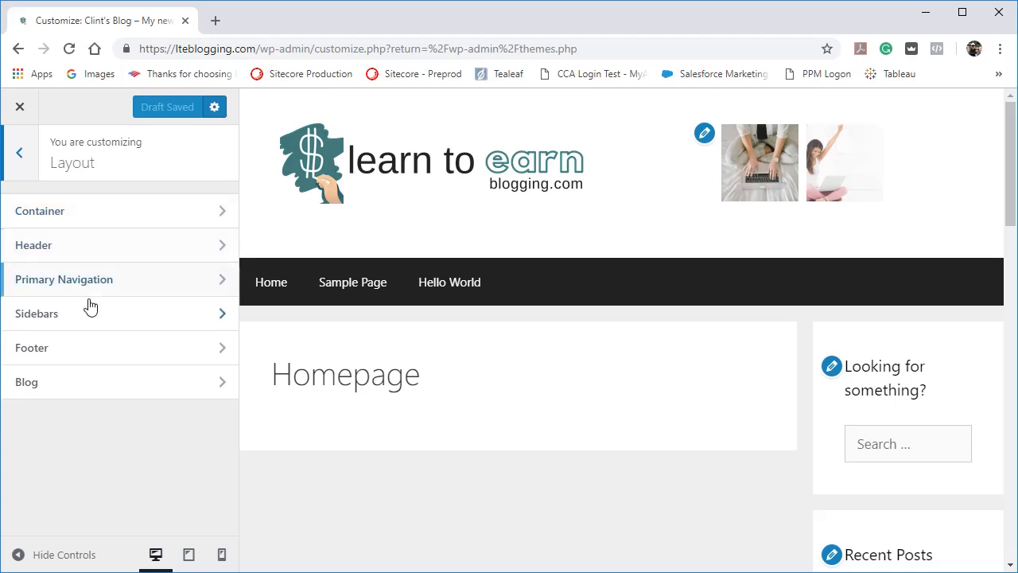
{"action": "left_click", "coordinate": [70, 216]}
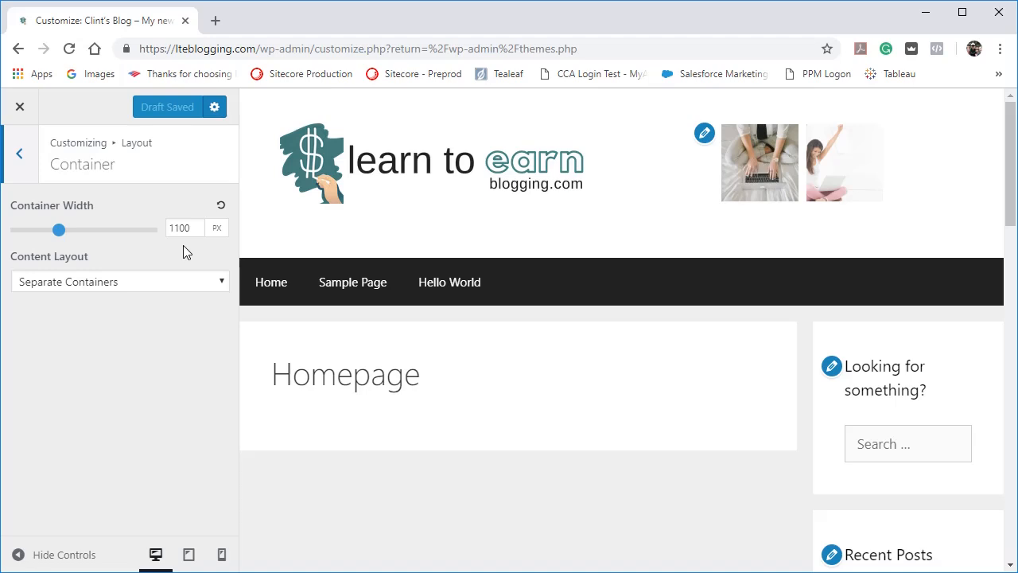
{"action": "left_click", "coordinate": [63, 555]}
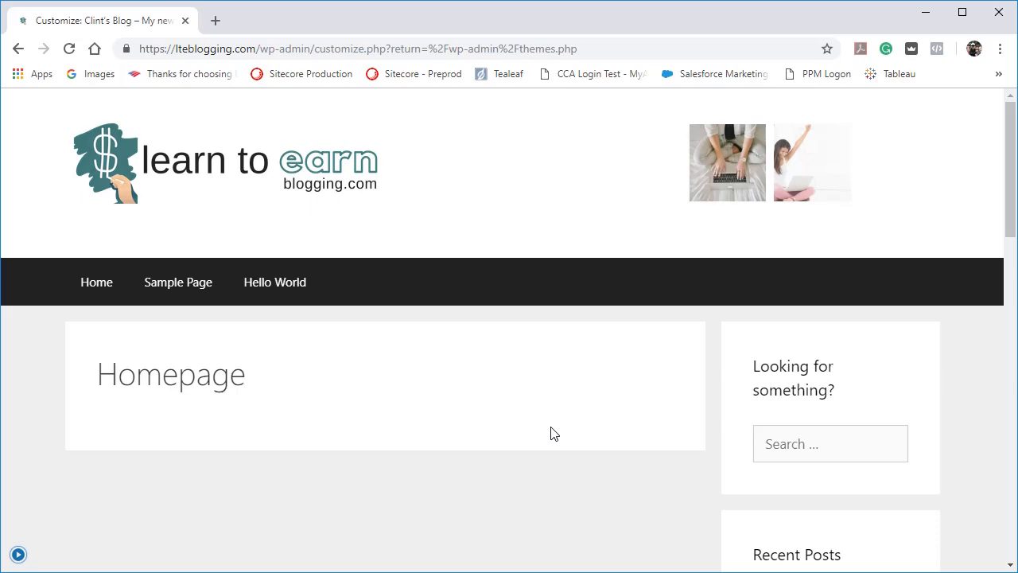
{"action": "left_click", "coordinate": [18, 554]}
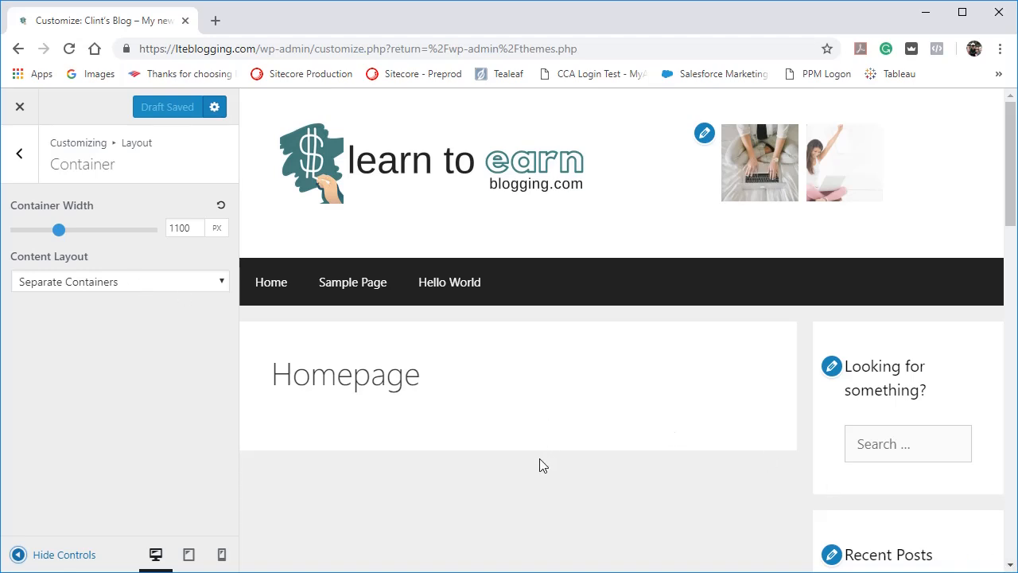
Try the One Container content layout, then set it back to Separate Containers.
{"action": "scroll", "coordinate": [541, 465], "scroll_direction": "down", "scroll_amount": 2}
{"action": "left_click", "coordinate": [206, 280]}
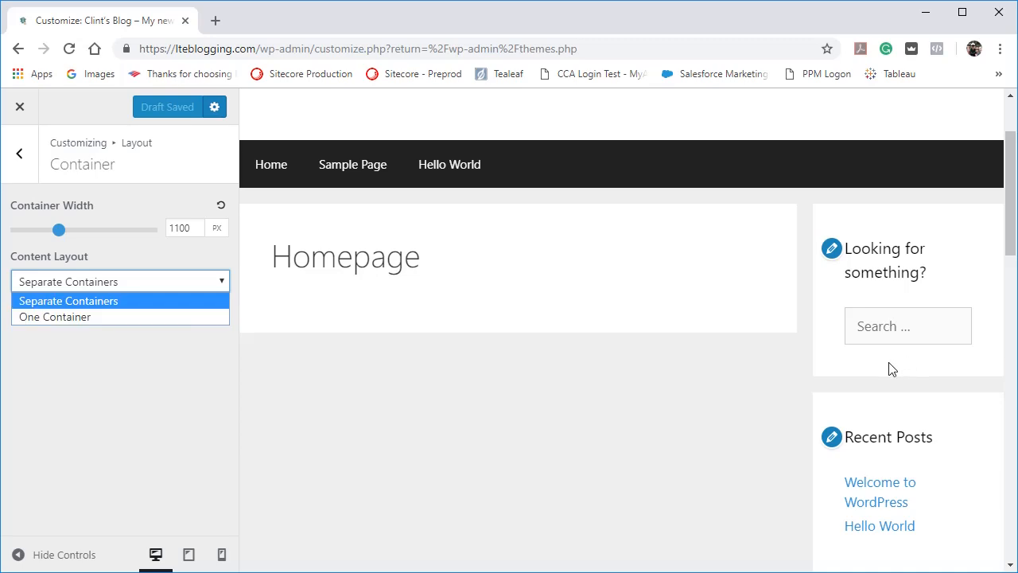
{"action": "left_click", "coordinate": [190, 319]}
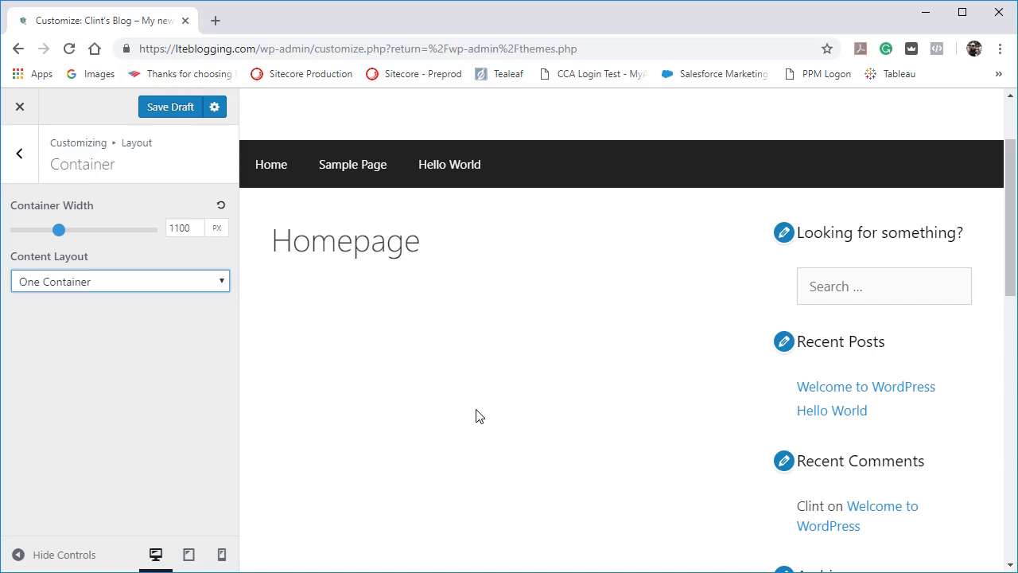
{"action": "left_click", "coordinate": [150, 276]}
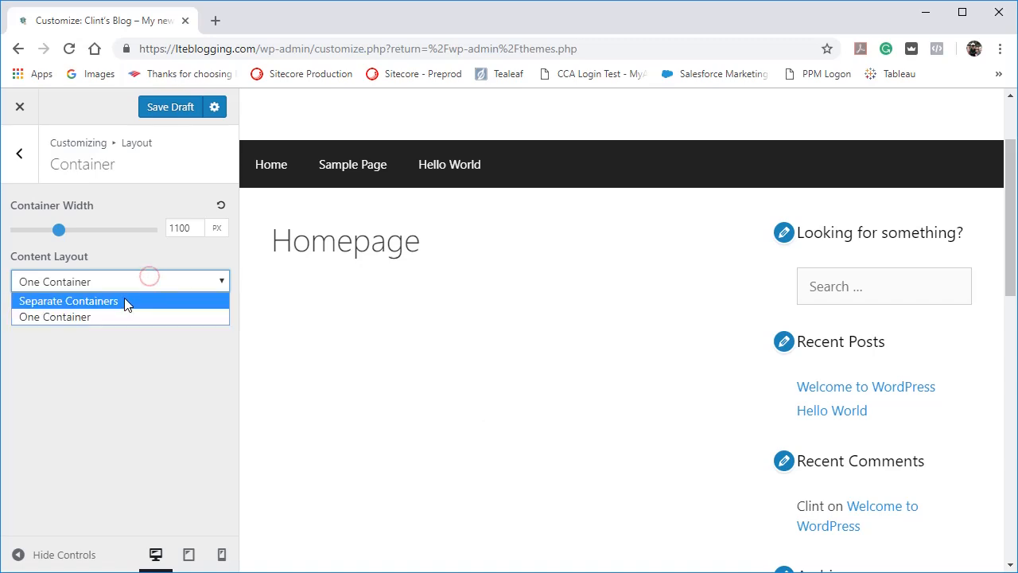
{"action": "left_click", "coordinate": [123, 298]}
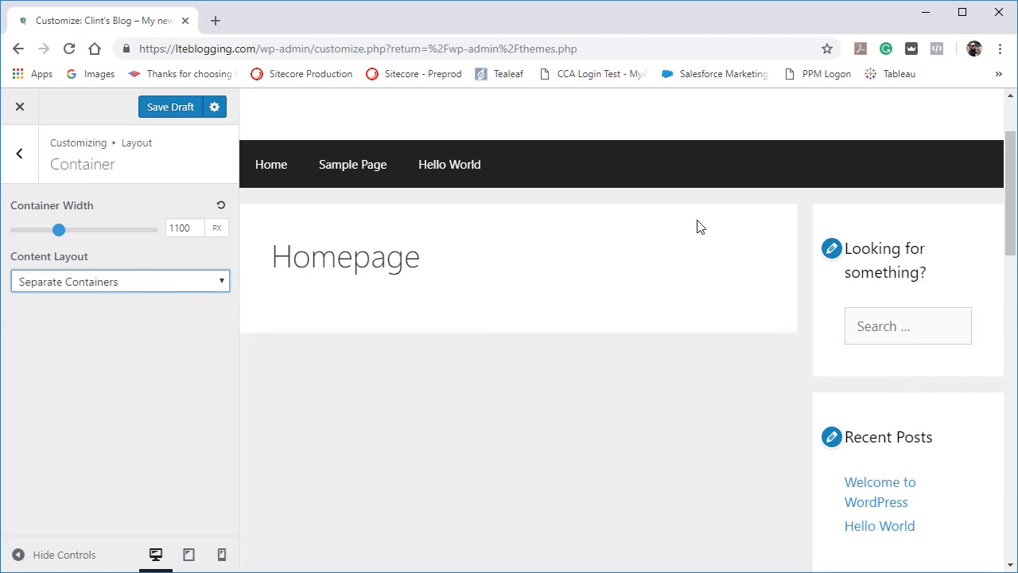
Reopen the layout's Container settings and set the container width to 700 px.
{"action": "left_click", "coordinate": [33, 163]}
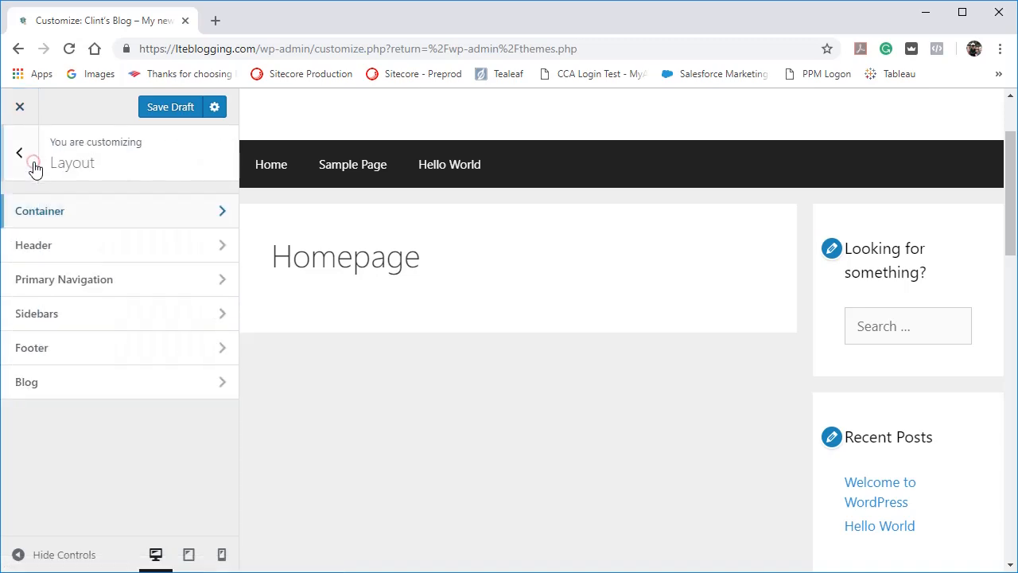
{"action": "left_click", "coordinate": [52, 208]}
{"action": "left_click_drag", "start_coordinate": [61, 231], "coordinate": [10, 239]}
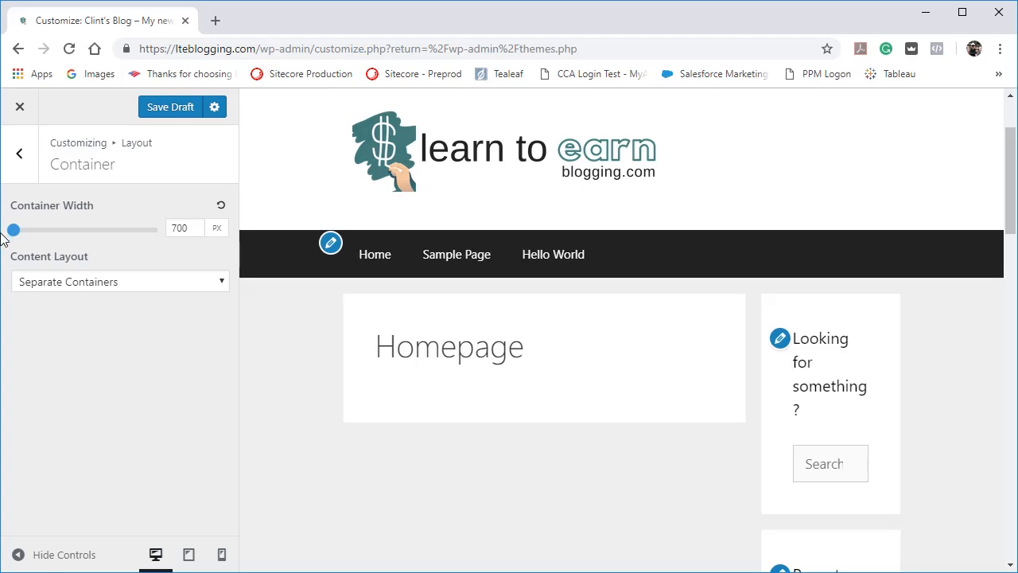
Check the preview with the customizer controls hidden, then set the container width to 1100 px and save the draft.
{"action": "left_click", "coordinate": [17, 557]}
{"action": "left_click", "coordinate": [17, 555]}
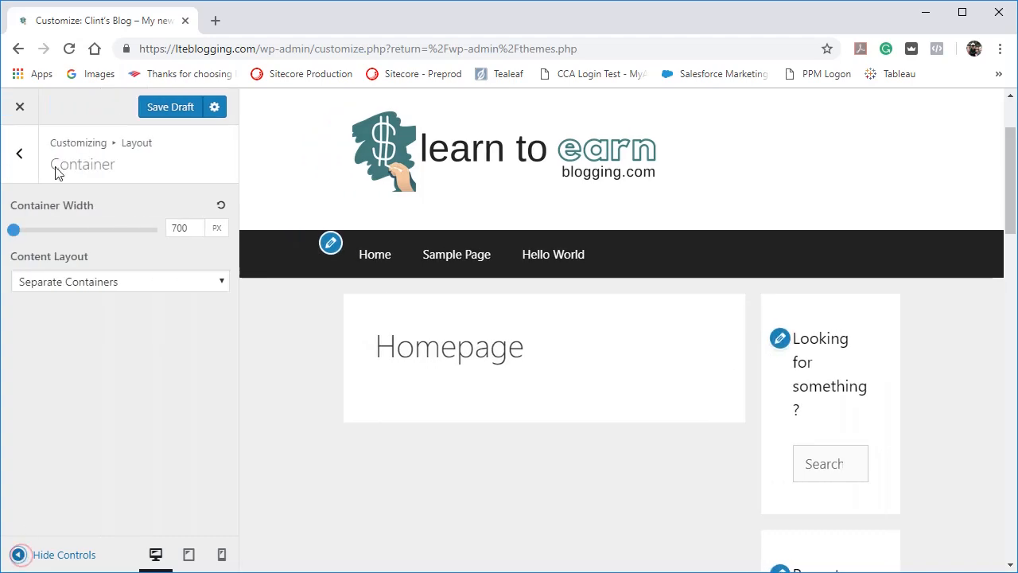
{"action": "left_click_drag", "start_coordinate": [13, 239], "coordinate": [56, 236]}
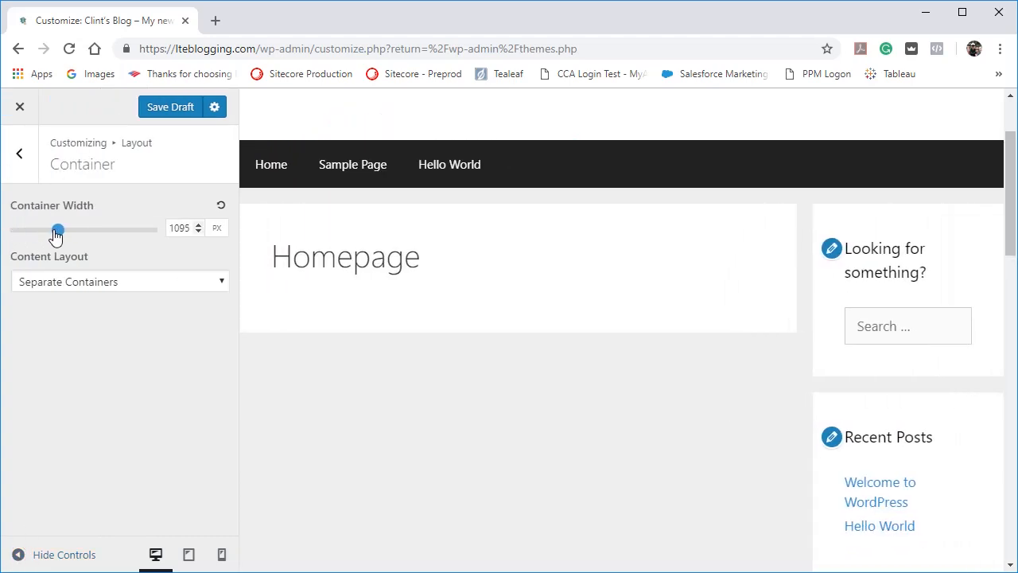
{"action": "left_click", "coordinate": [197, 225]}
{"action": "left_click", "coordinate": [166, 116]}
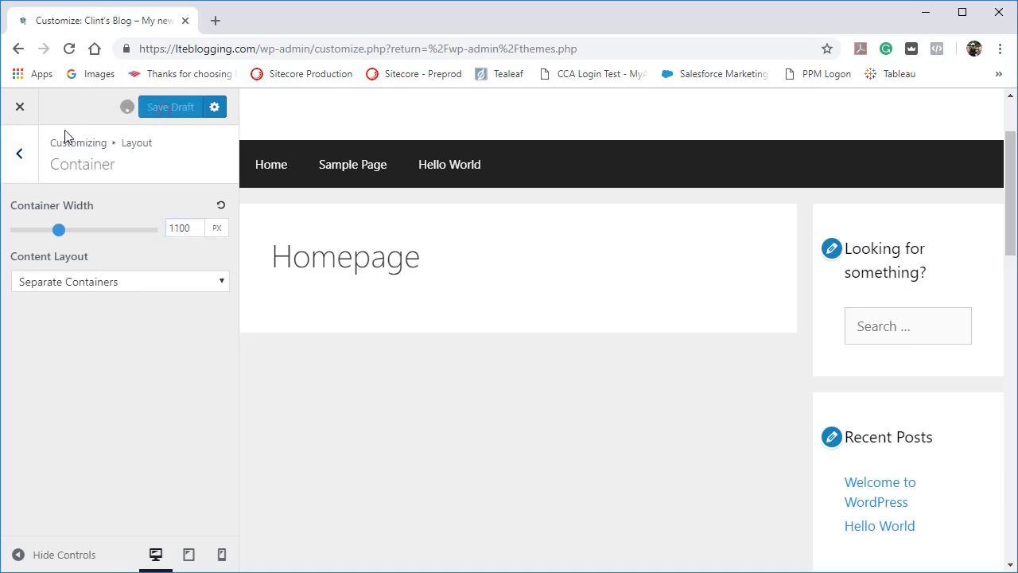
Open the layout's Header settings and try the Navigation Before - Centered and Navigation After - Centered presets.
{"action": "left_click", "coordinate": [22, 155]}
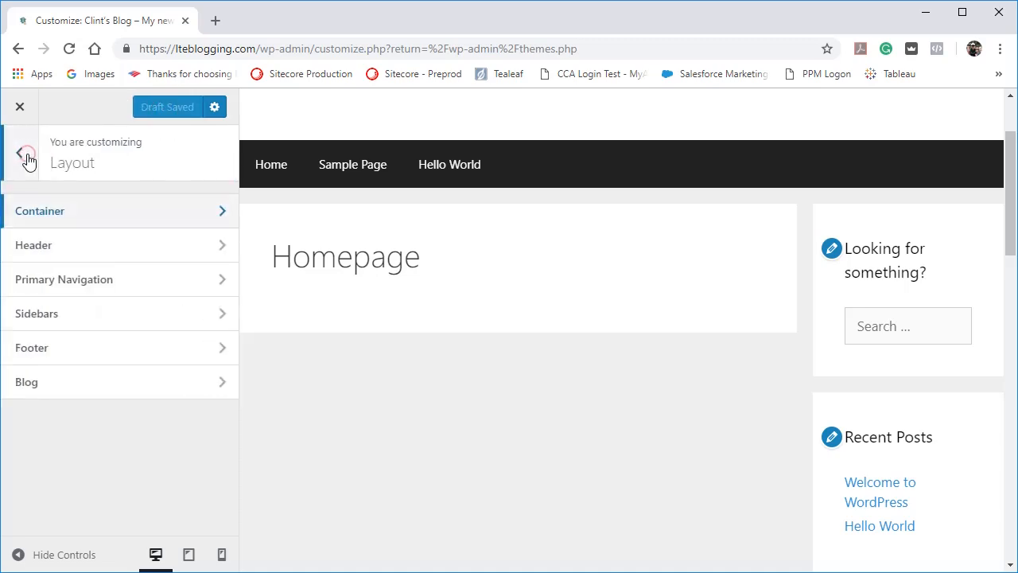
{"action": "left_click", "coordinate": [56, 253]}
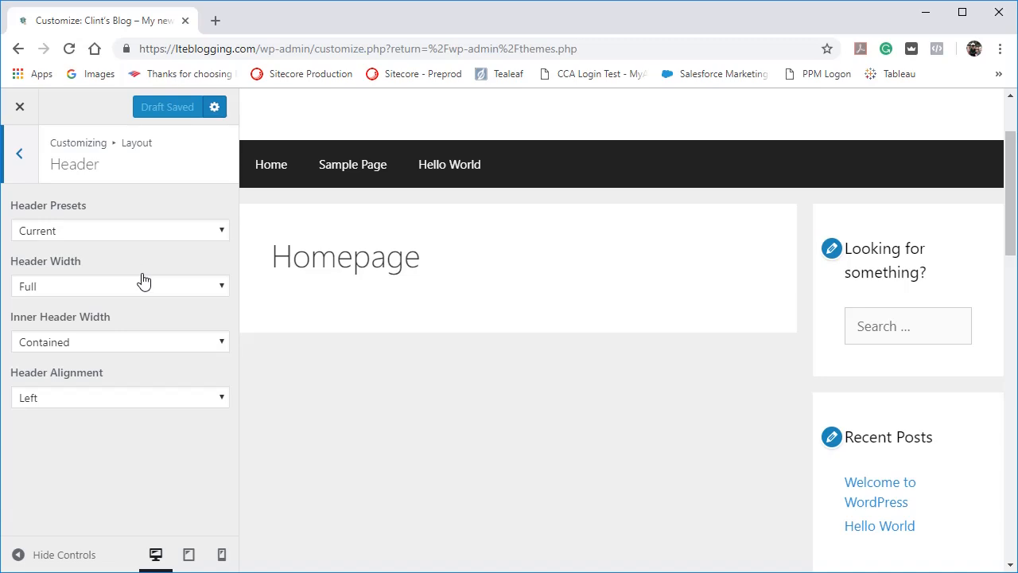
{"action": "left_click", "coordinate": [183, 237]}
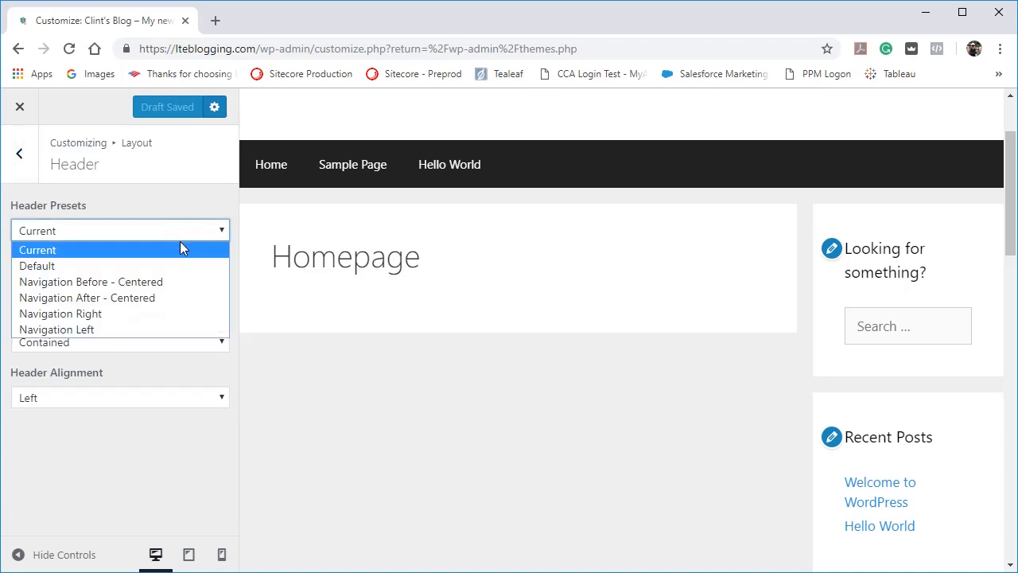
{"action": "left_click", "coordinate": [159, 282]}
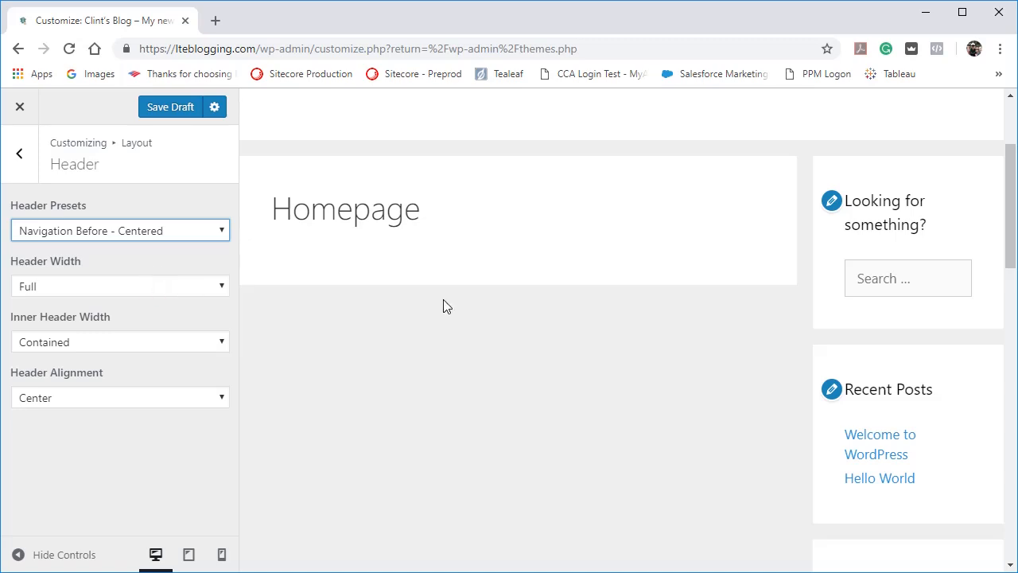
{"action": "left_click", "coordinate": [167, 231]}
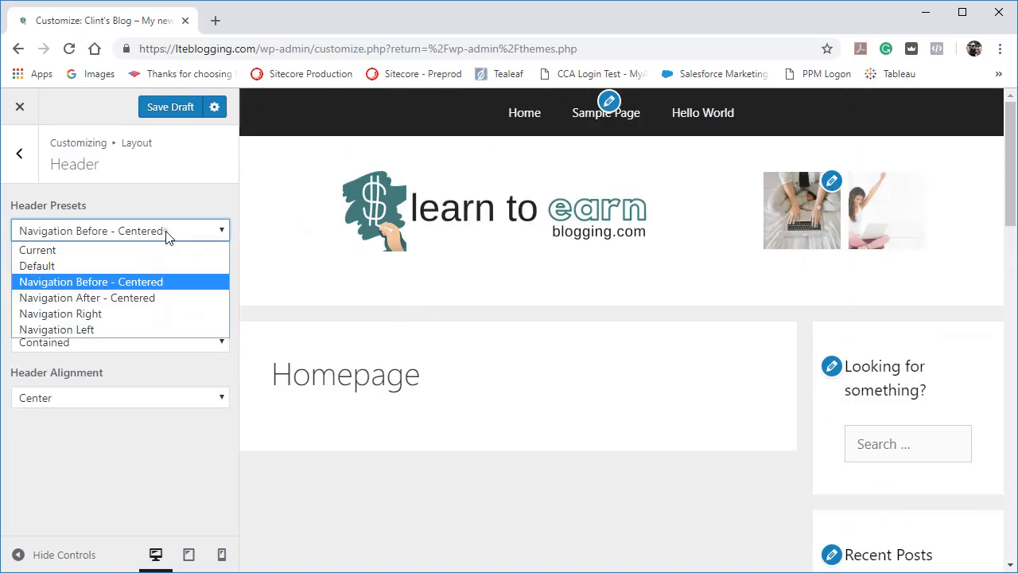
{"action": "left_click", "coordinate": [134, 299]}
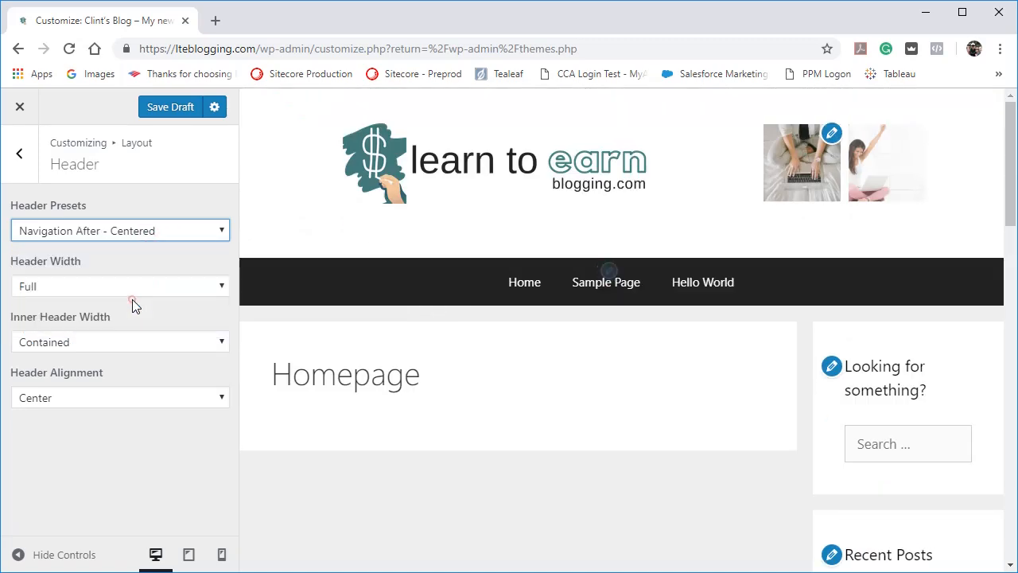
Try the Navigation Right and Navigation Left header presets, then set the preset back to Current.
{"action": "left_click", "coordinate": [119, 230]}
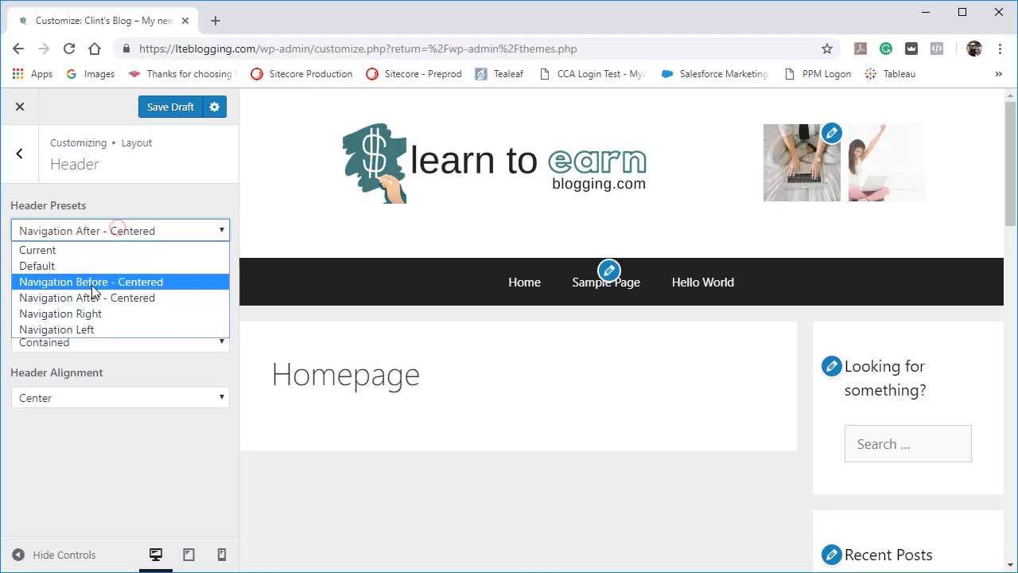
{"action": "left_click", "coordinate": [84, 313]}
{"action": "left_click", "coordinate": [118, 230]}
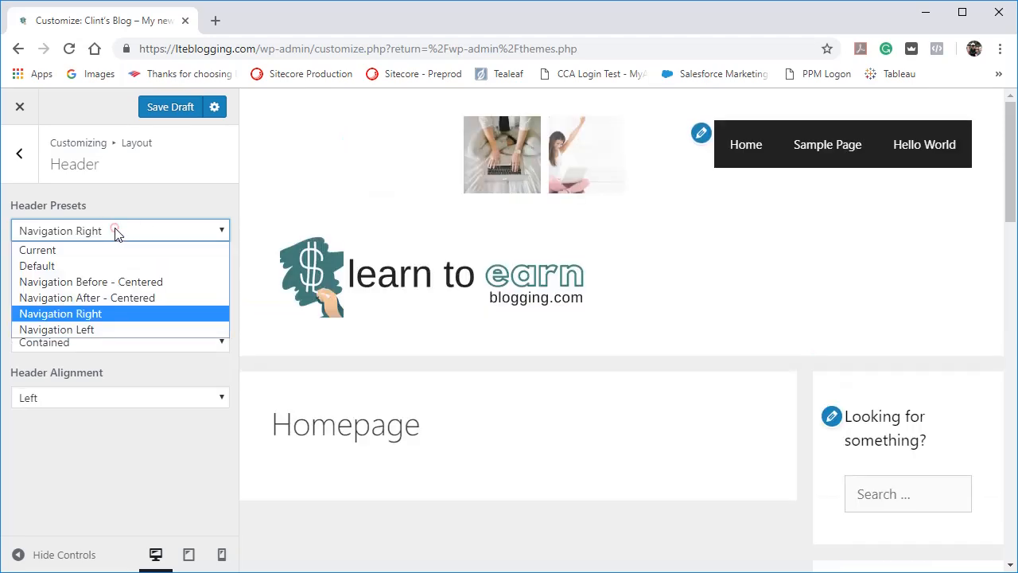
{"action": "left_click", "coordinate": [83, 329]}
{"action": "left_click", "coordinate": [91, 229]}
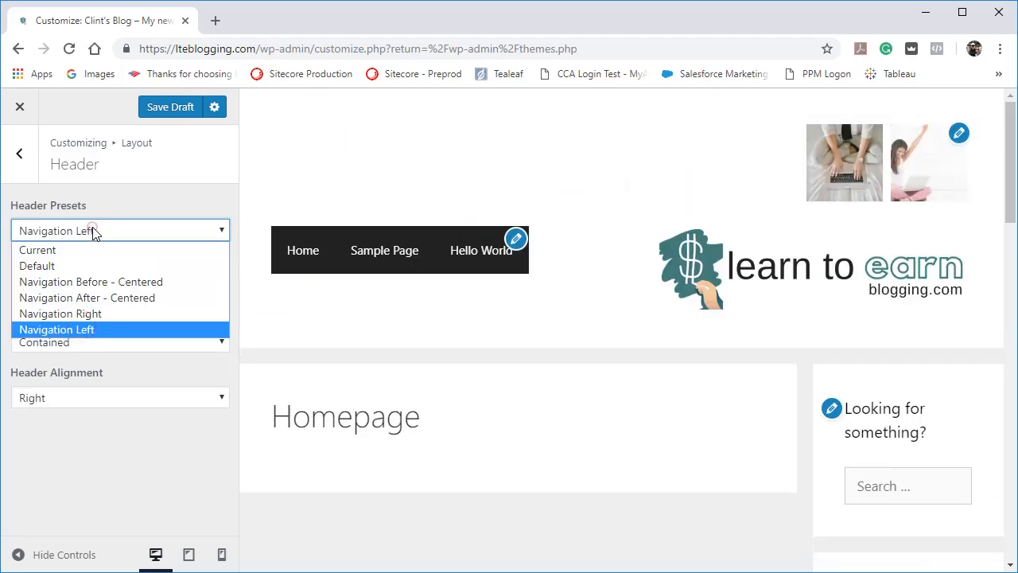
{"action": "left_click", "coordinate": [89, 256]}
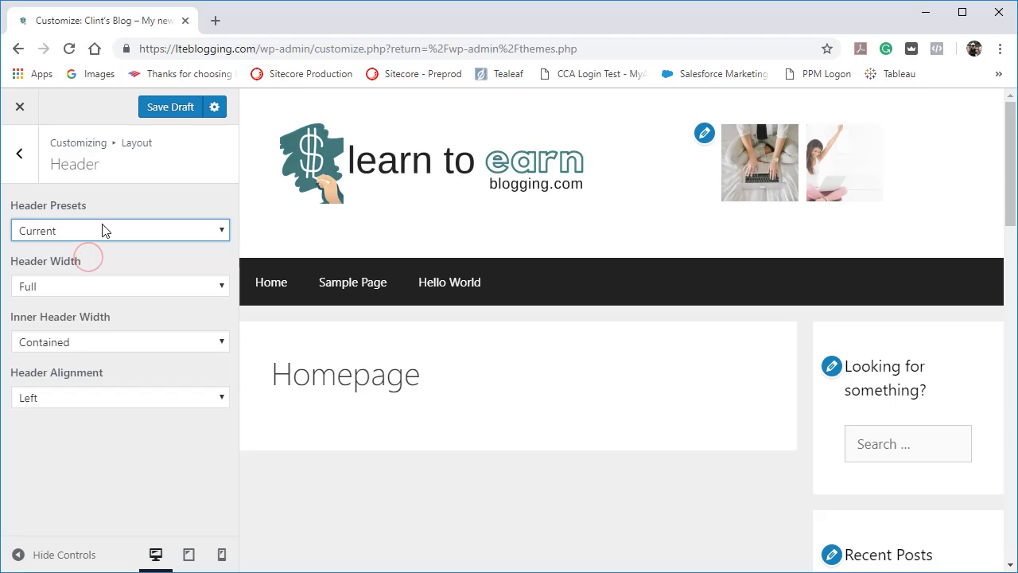
Try the Contained header width, set it back to Full, and compare both in the preview with the controls hidden.
{"action": "left_click", "coordinate": [89, 288]}
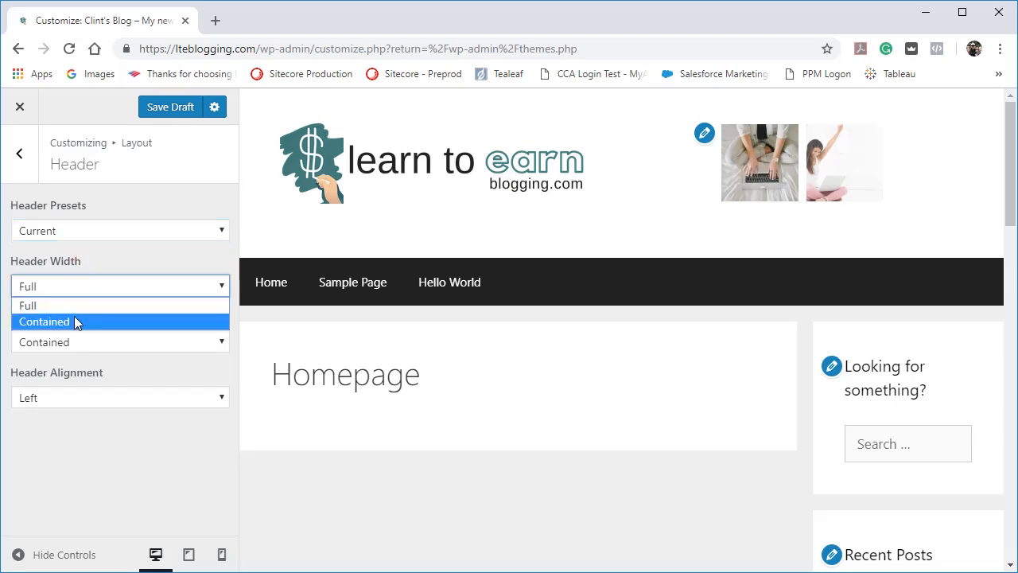
{"action": "left_click", "coordinate": [74, 321]}
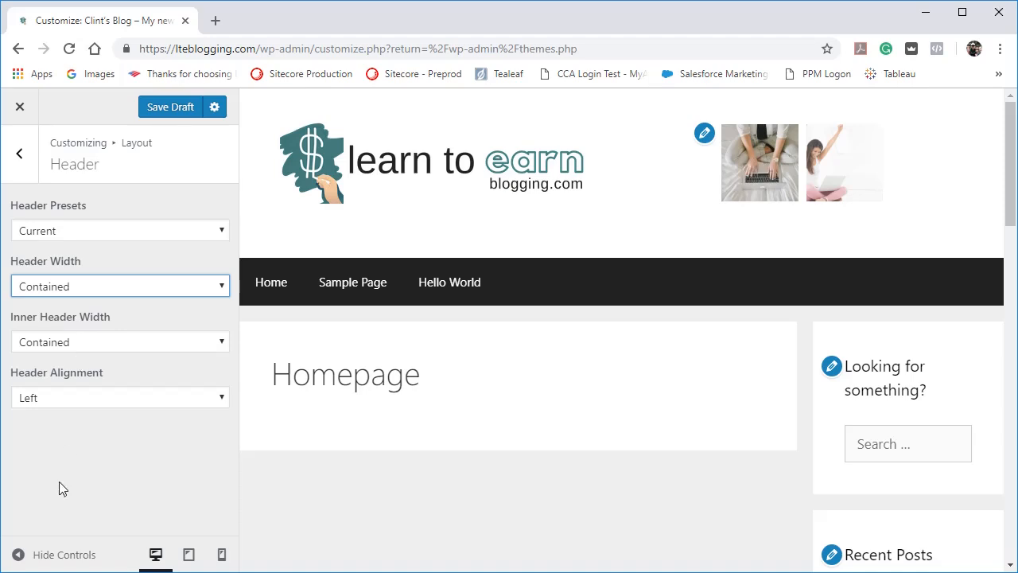
{"action": "left_click", "coordinate": [41, 553]}
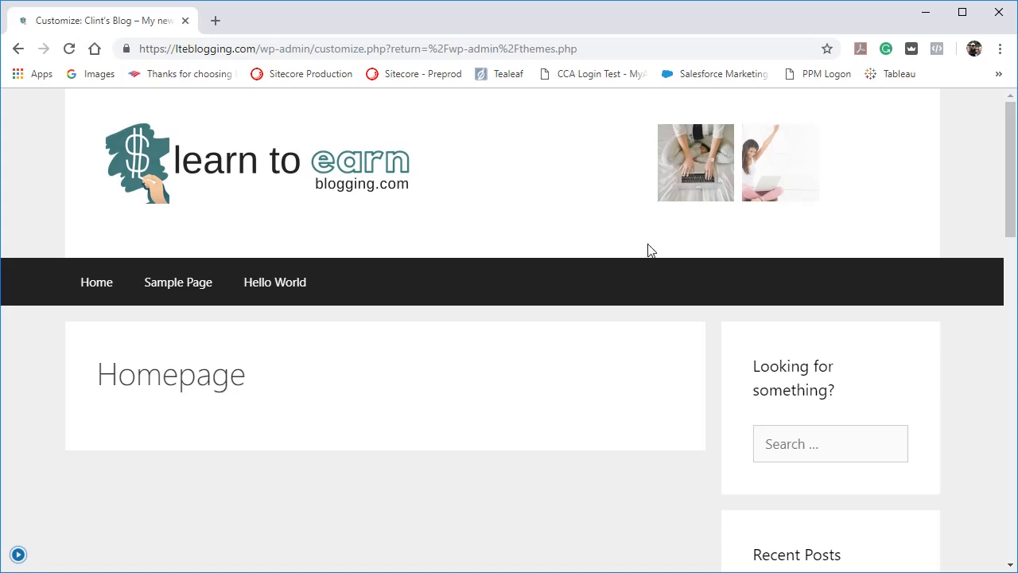
{"action": "left_click", "coordinate": [18, 554]}
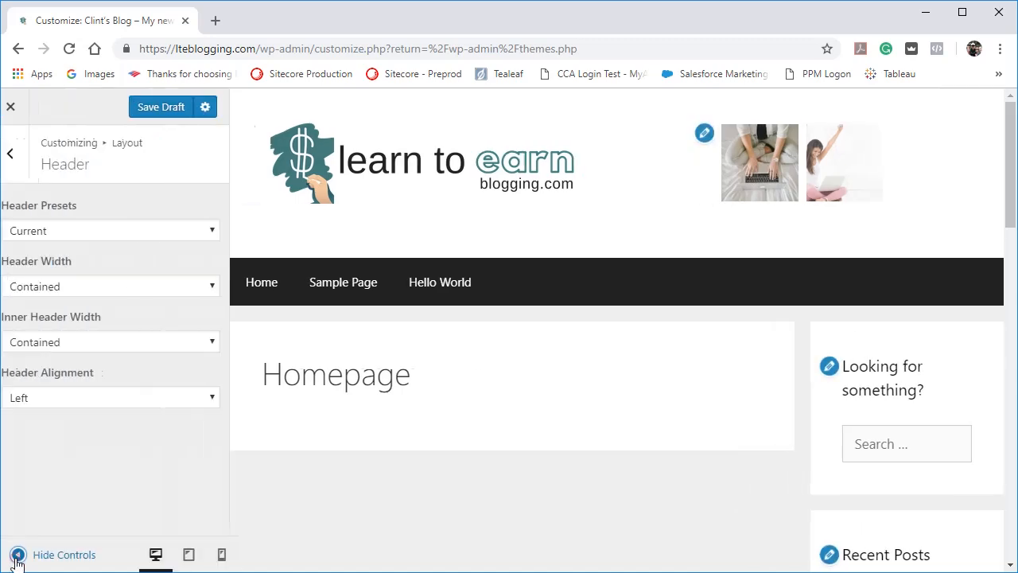
{"action": "left_click", "coordinate": [79, 282]}
{"action": "left_click", "coordinate": [68, 305]}
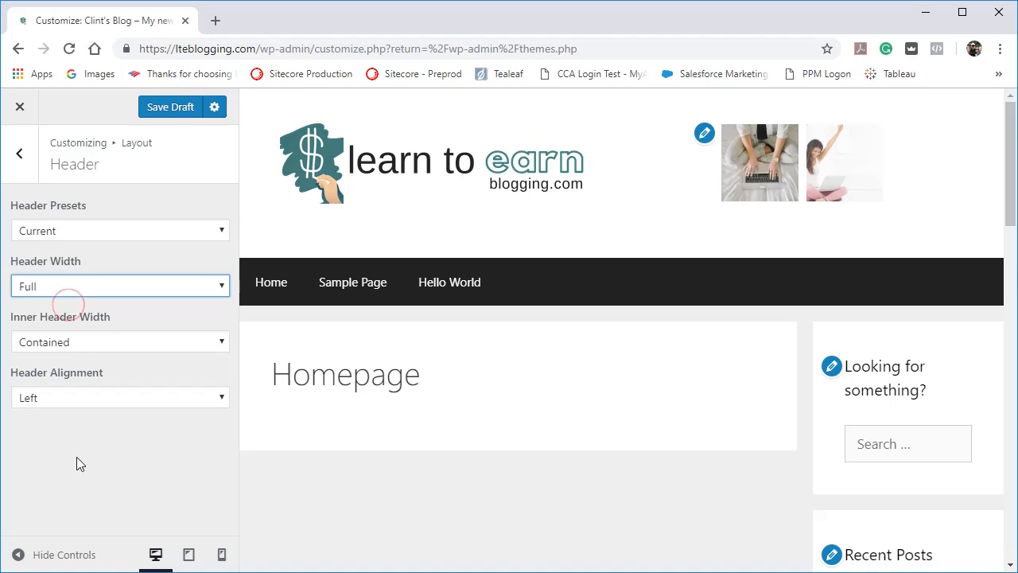
{"action": "left_click", "coordinate": [47, 553]}
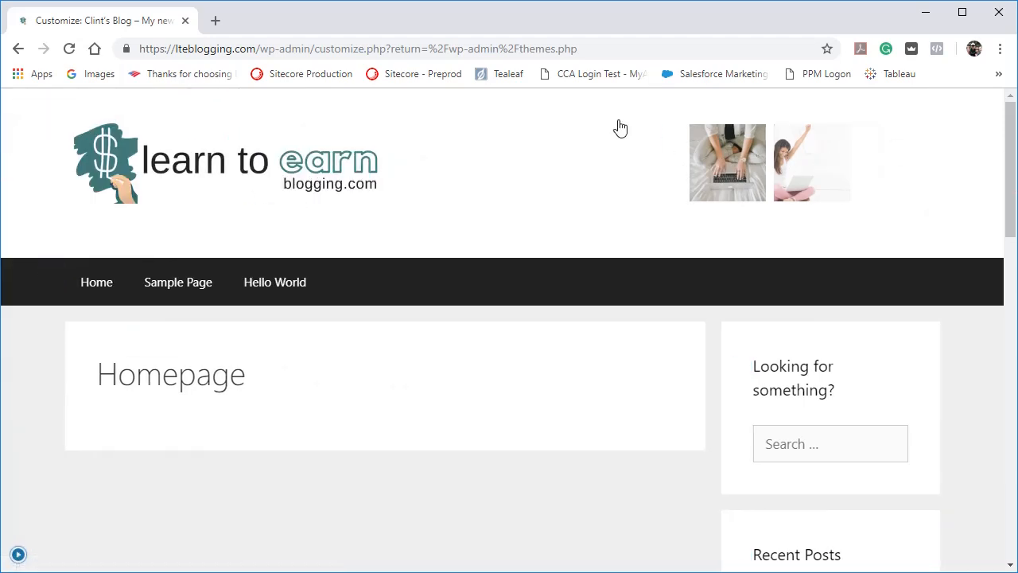
{"action": "left_click", "coordinate": [19, 554]}
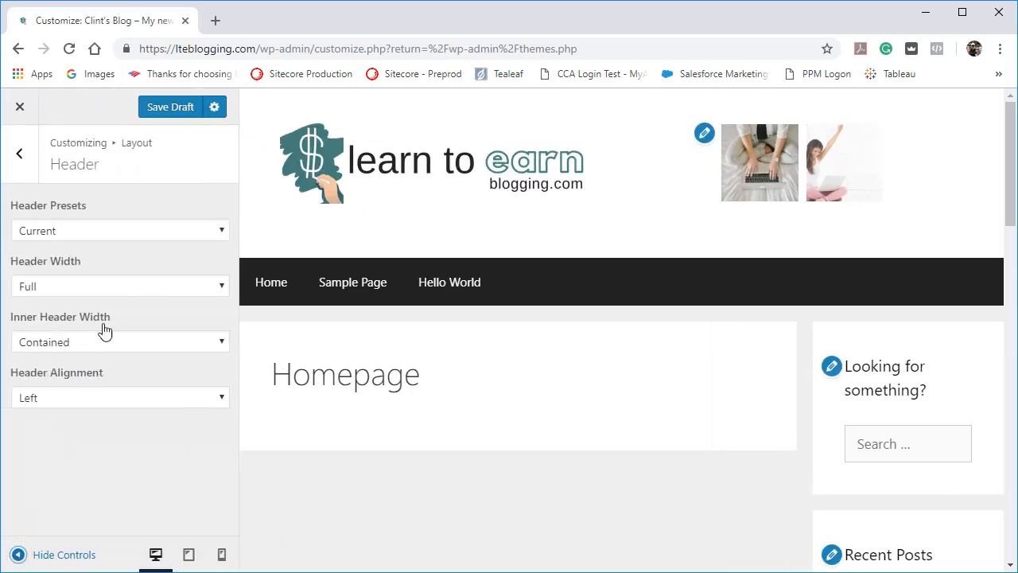
Try the Full inner header width in the preview with the controls hidden, then set it back to Contained.
{"action": "left_click", "coordinate": [102, 337]}
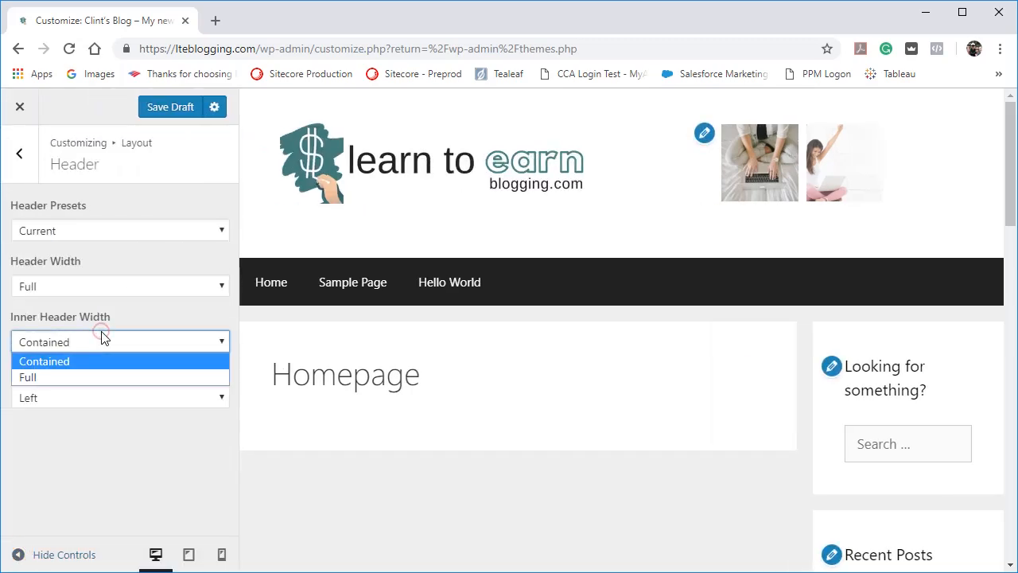
{"action": "left_click", "coordinate": [83, 371]}
{"action": "left_click", "coordinate": [30, 555]}
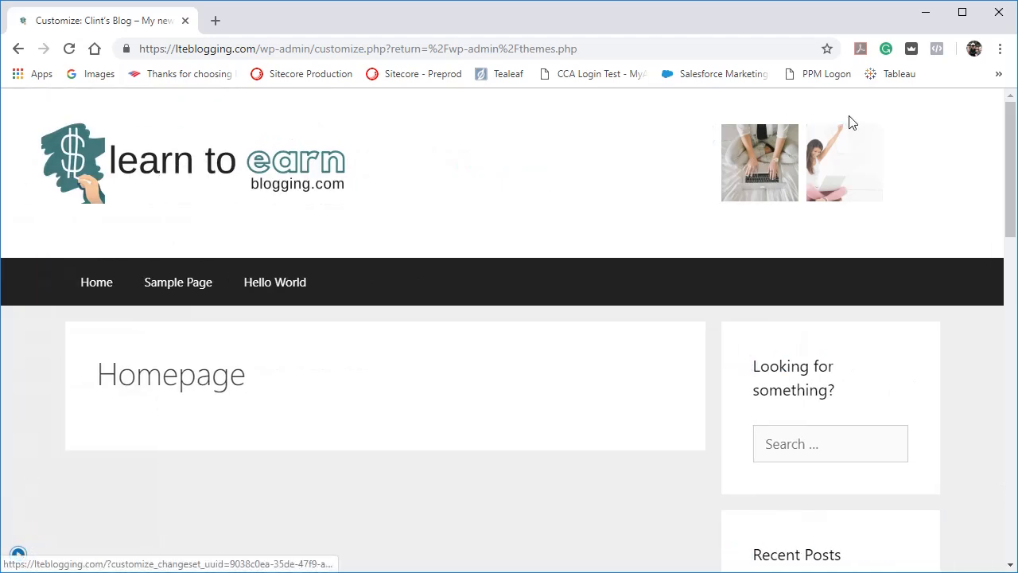
{"action": "left_click", "coordinate": [18, 555]}
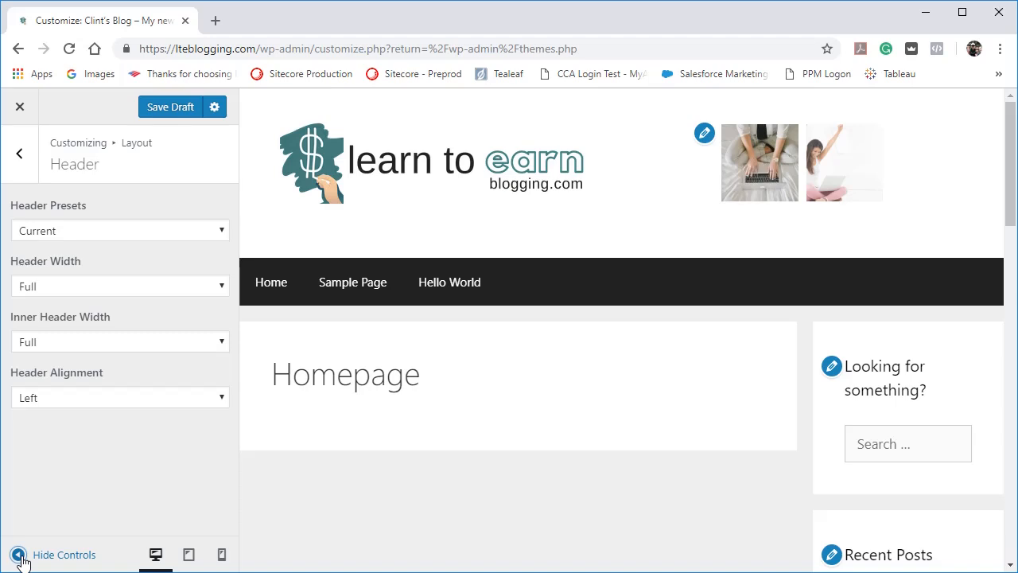
{"action": "left_click", "coordinate": [70, 344]}
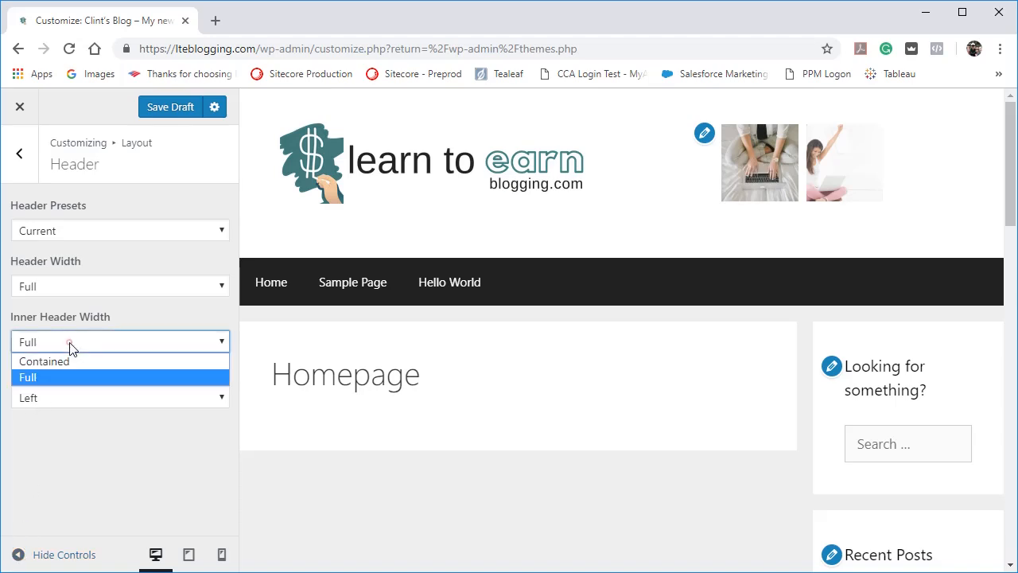
{"action": "left_click", "coordinate": [53, 363]}
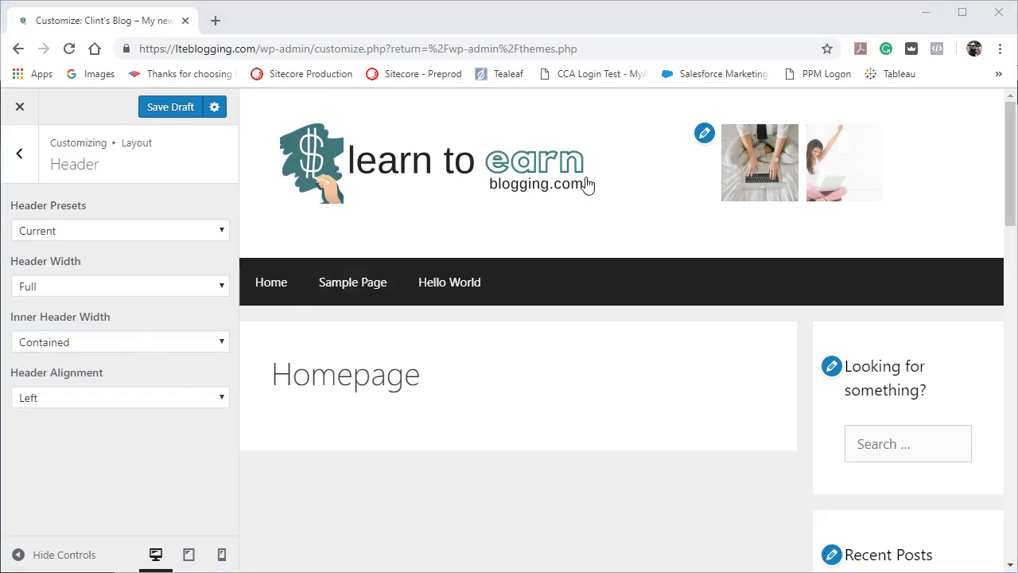
{"action": "left_click", "coordinate": [221, 351]}
{"action": "left_click", "coordinate": [221, 353]}
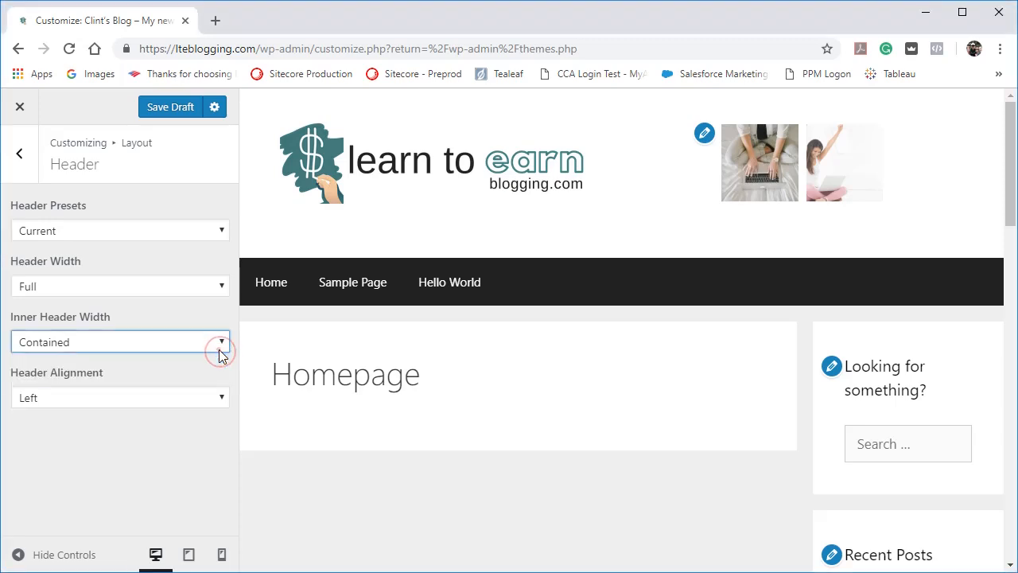
Try the Center and Right header alignments, then set the alignment back to Left.
{"action": "left_click", "coordinate": [214, 397]}
{"action": "left_click", "coordinate": [153, 440]}
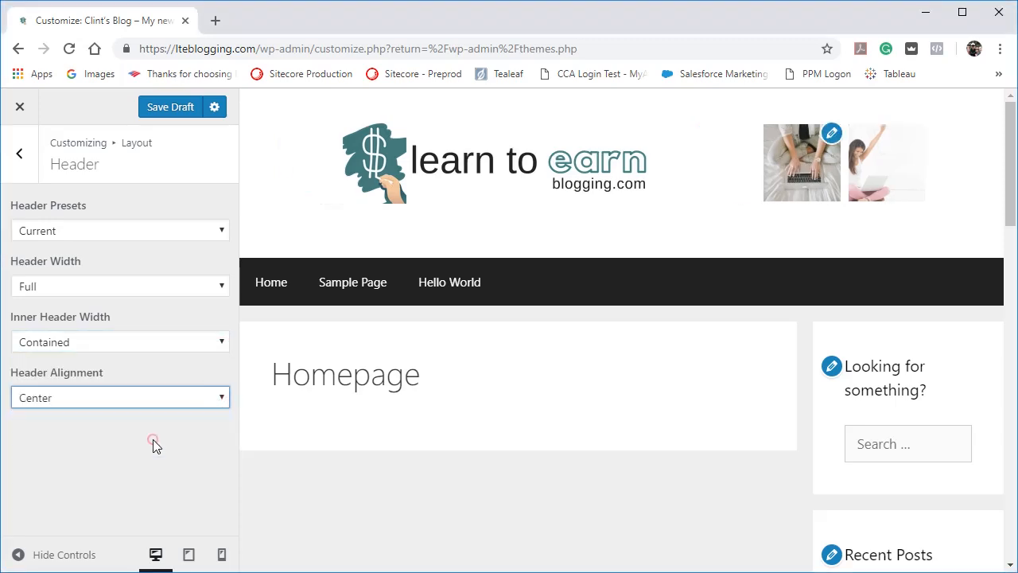
{"action": "left_click", "coordinate": [213, 394]}
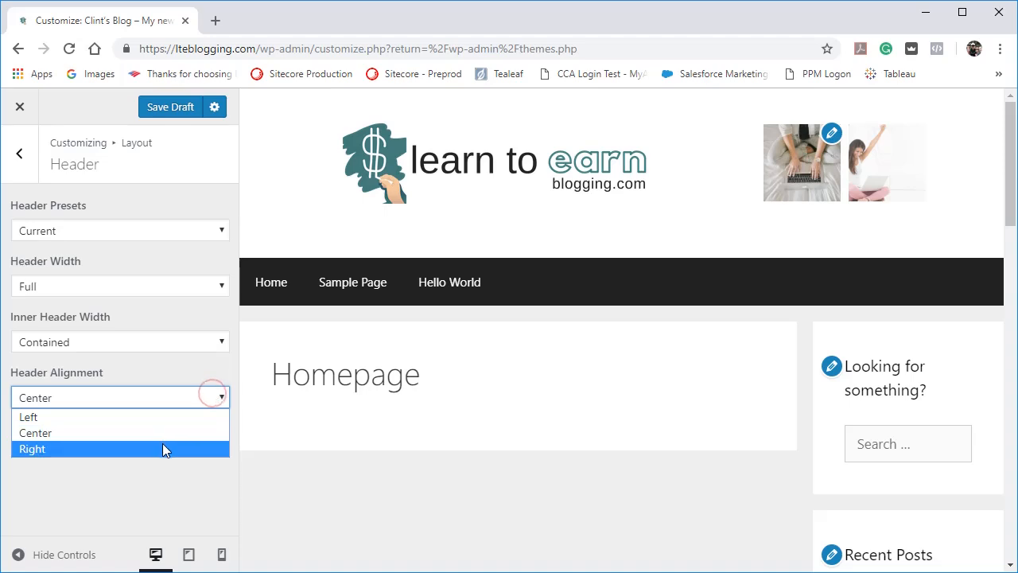
{"action": "left_click", "coordinate": [163, 447]}
{"action": "left_click", "coordinate": [217, 398]}
{"action": "left_click", "coordinate": [179, 419]}
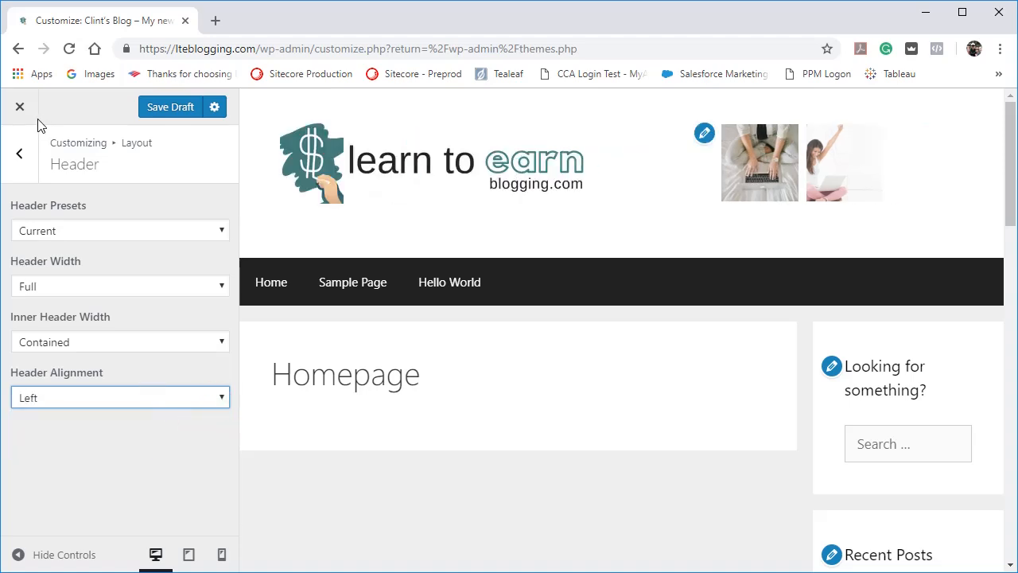
Open the layout's Primary Navigation settings, check the menu in the mobile preview, and review the remaining options in desktop view.
{"action": "left_click", "coordinate": [19, 158]}
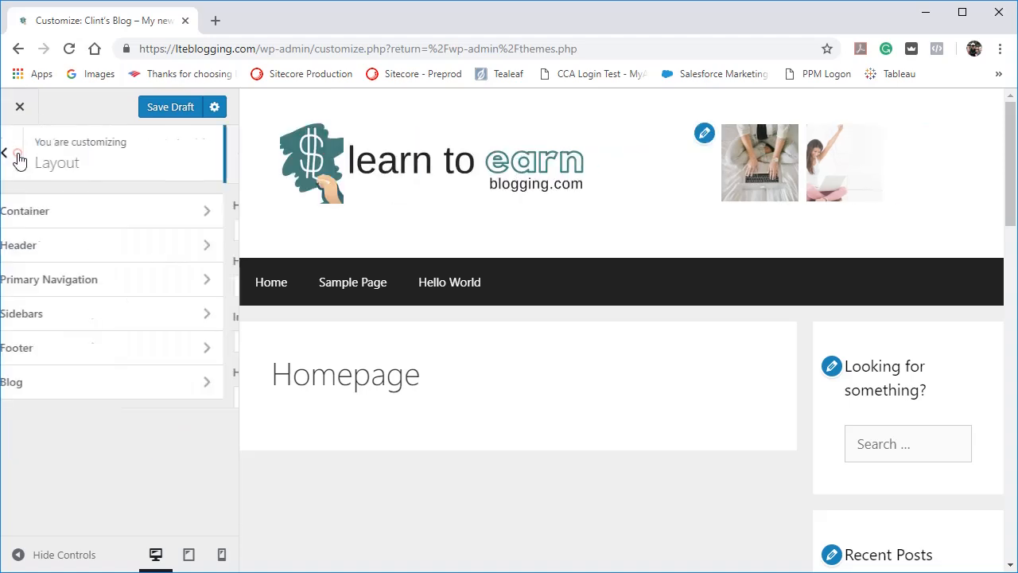
{"action": "left_click", "coordinate": [75, 280]}
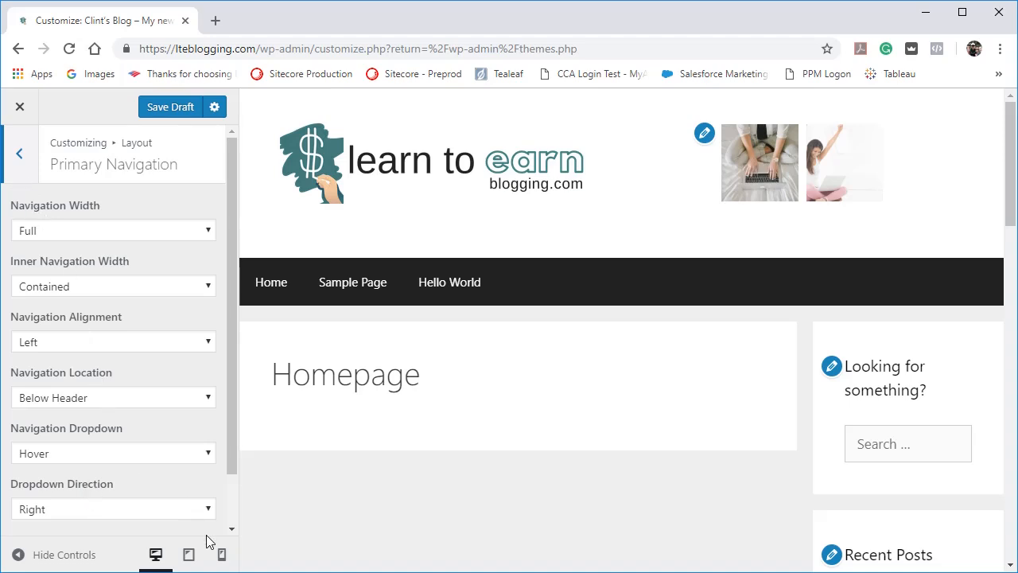
{"action": "left_click", "coordinate": [221, 555]}
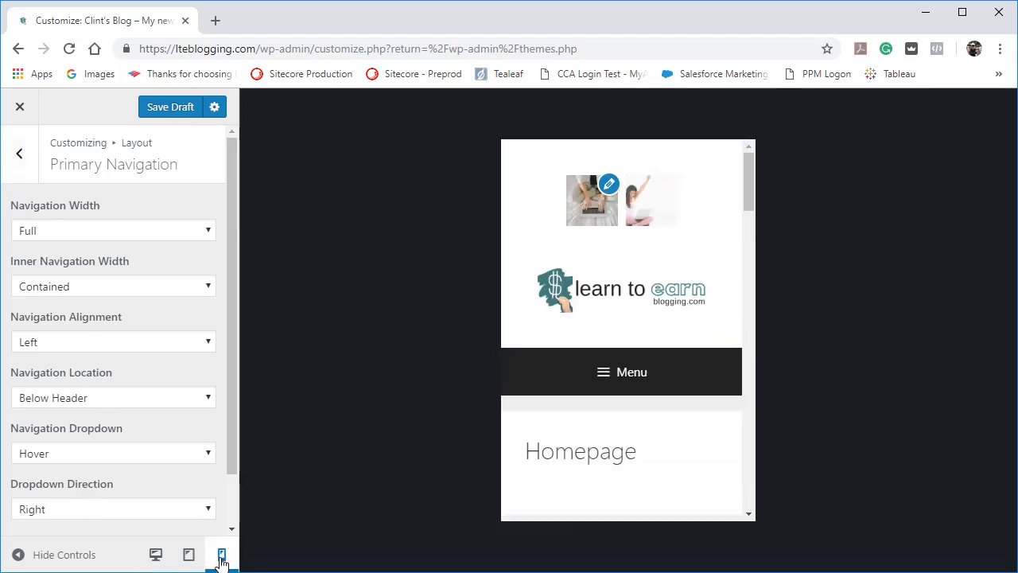
{"action": "left_click", "coordinate": [602, 380]}
{"action": "left_click", "coordinate": [602, 379]}
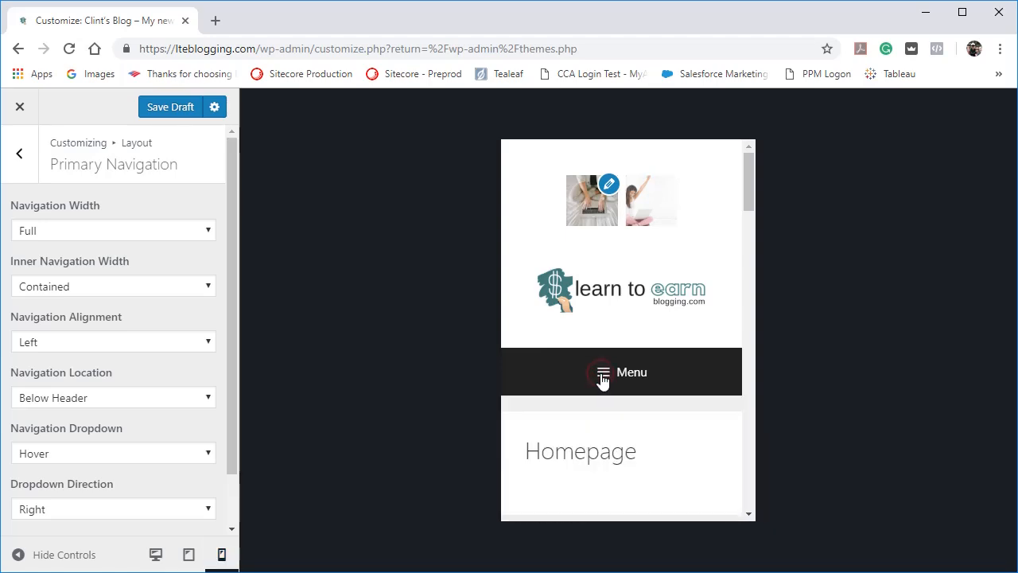
{"action": "left_click", "coordinate": [602, 379]}
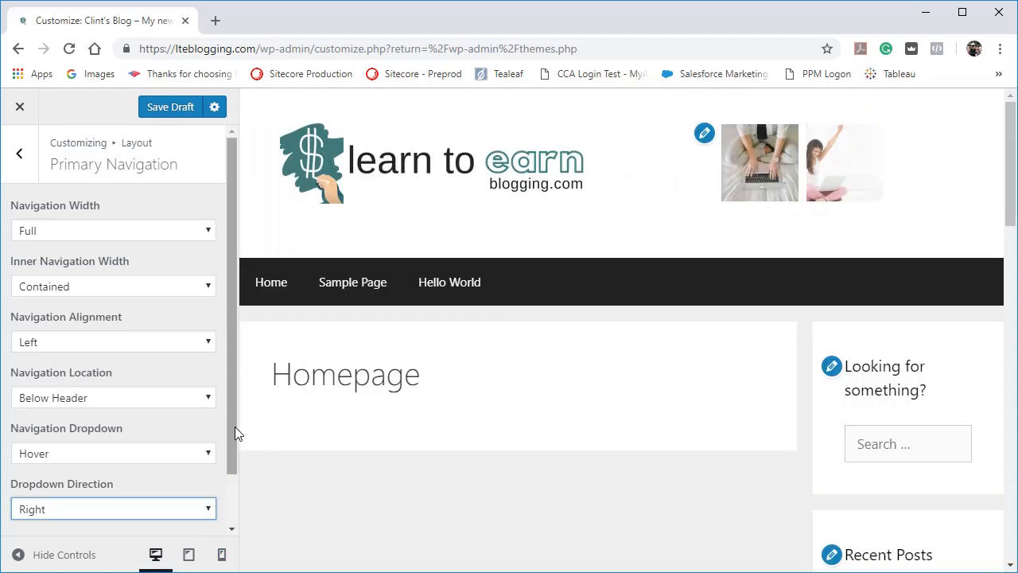
{"action": "left_click_drag", "start_coordinate": [233, 428], "coordinate": [232, 488]}
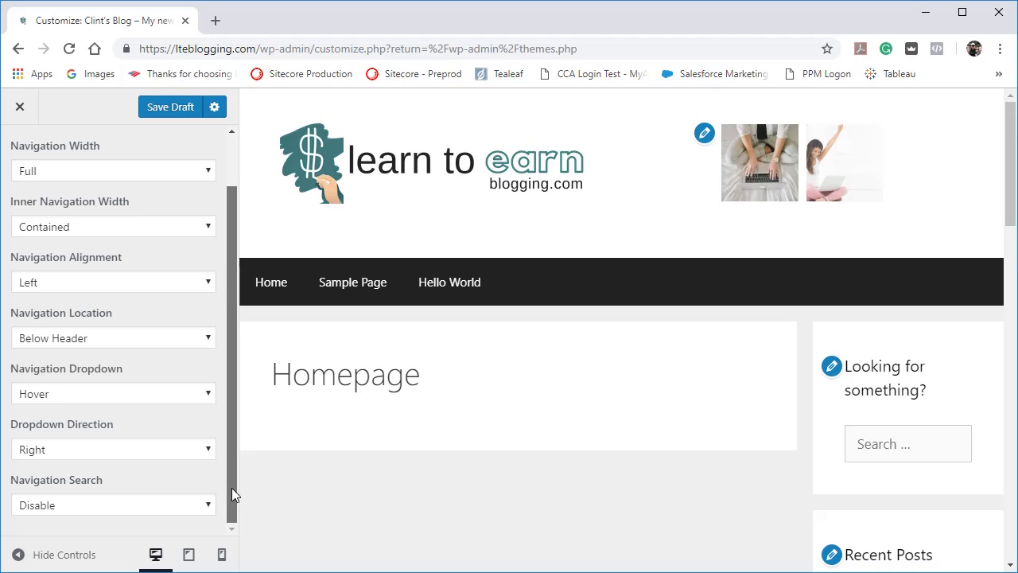
Open the layout's Sidebars settings and review the choices for the general and blog sidebar layouts.
{"action": "left_click_drag", "start_coordinate": [231, 488], "coordinate": [218, 364]}
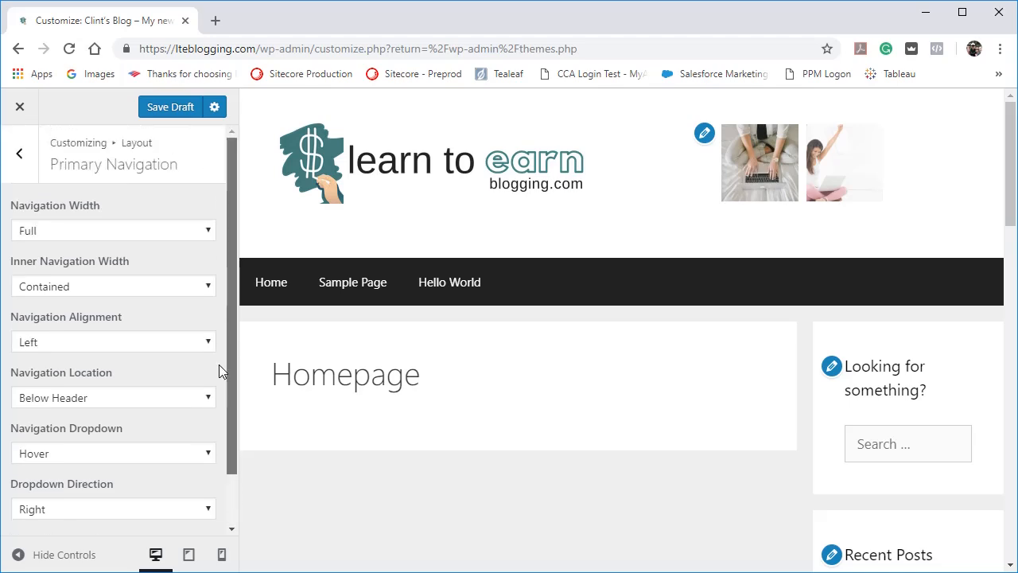
{"action": "left_click", "coordinate": [16, 155]}
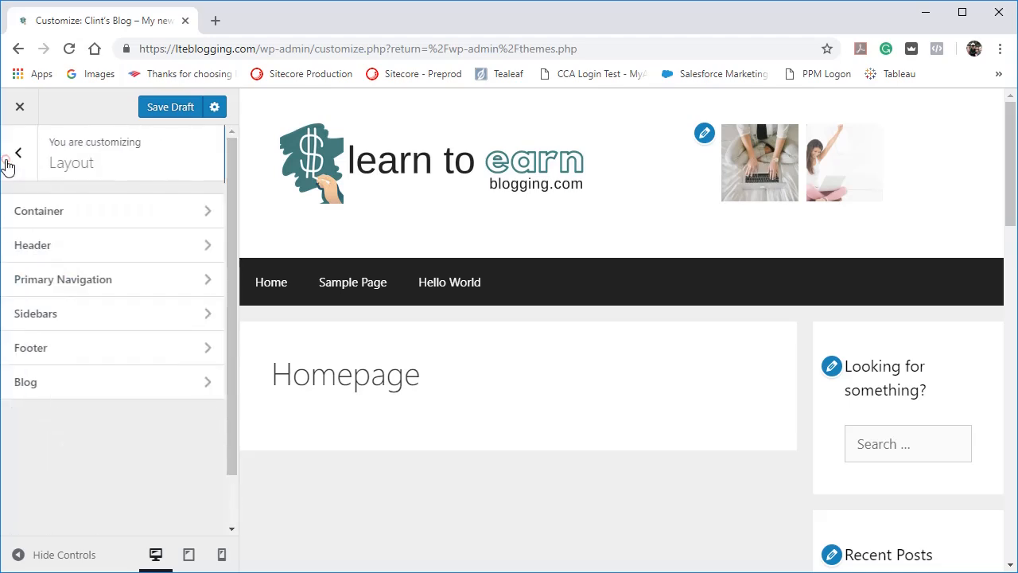
{"action": "left_click", "coordinate": [39, 328]}
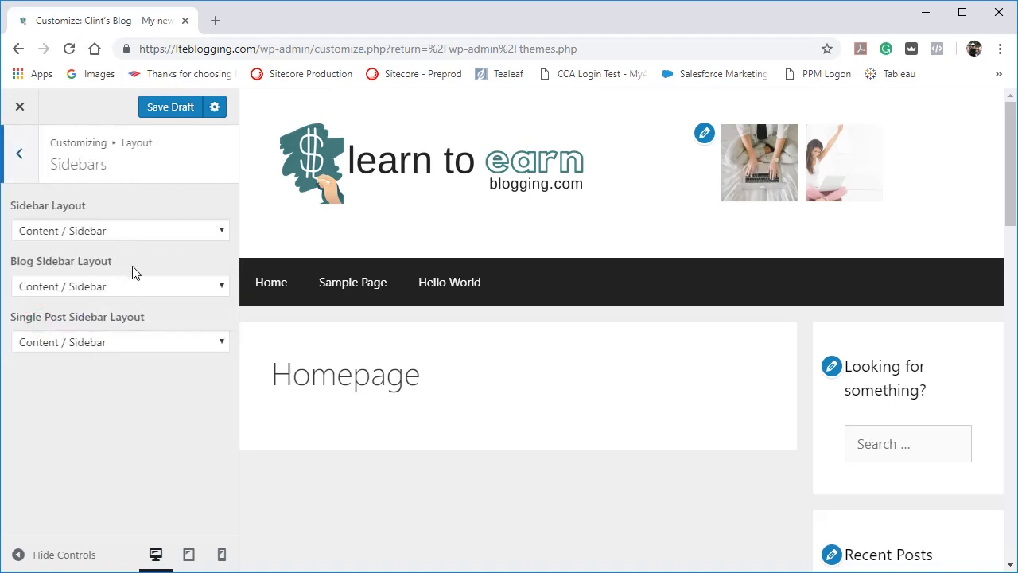
{"action": "left_click", "coordinate": [136, 230]}
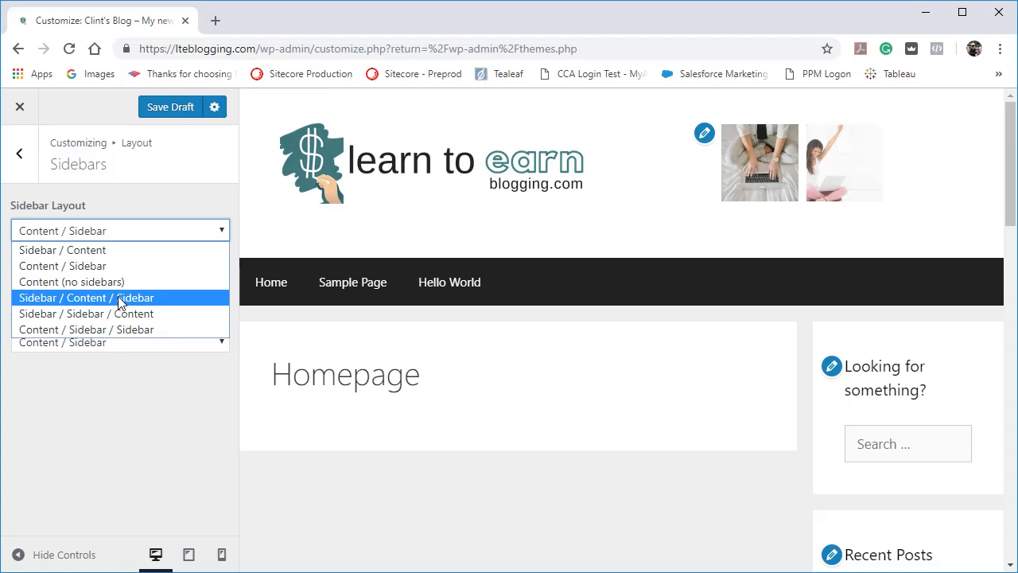
{"action": "left_click", "coordinate": [93, 379]}
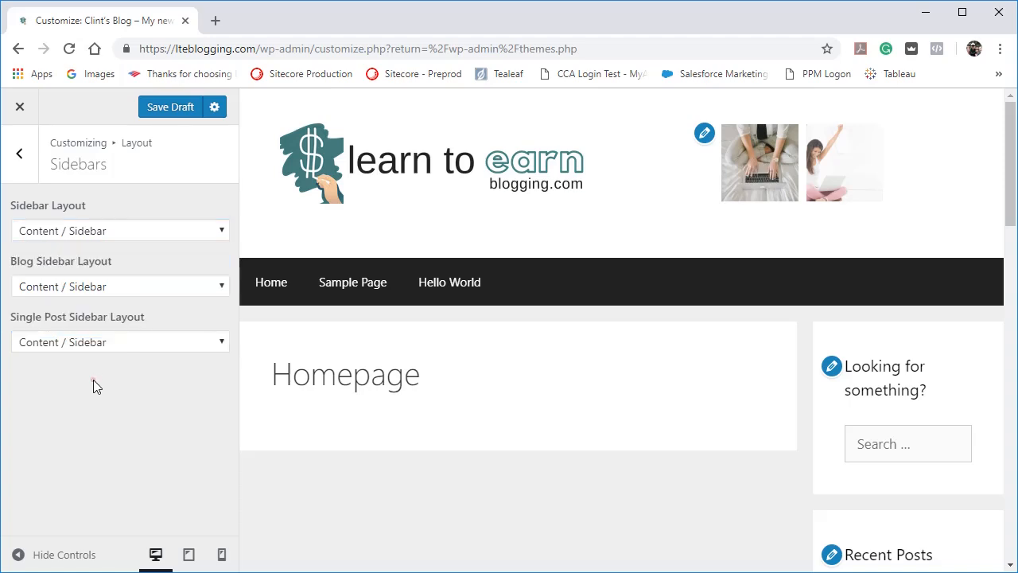
{"action": "left_click", "coordinate": [109, 286]}
{"action": "left_click", "coordinate": [109, 286]}
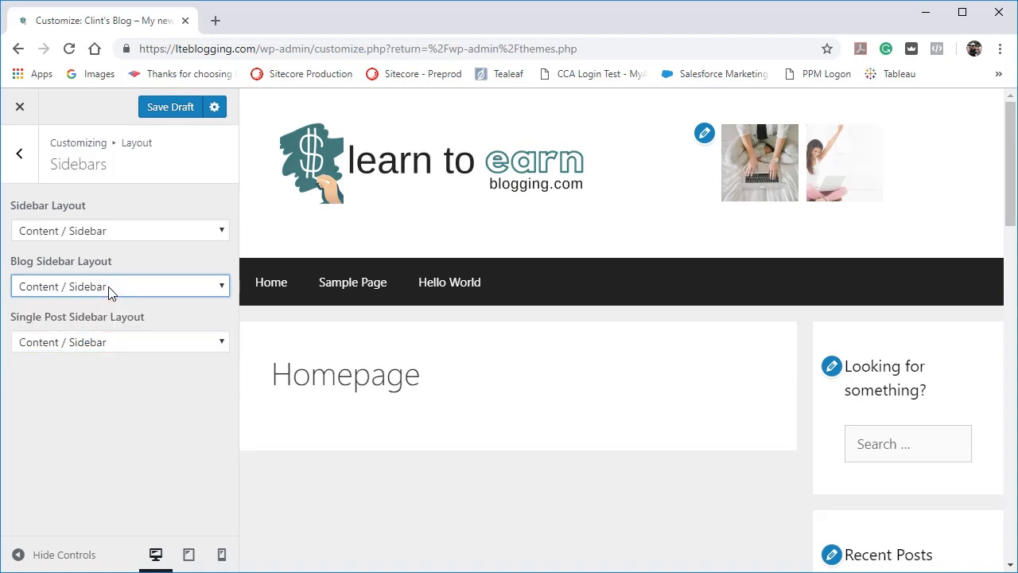
{"action": "left_click", "coordinate": [109, 289]}
{"action": "left_click", "coordinate": [118, 271]}
Open the layout's Footer settings and review the available numbers of footer widgets.
{"action": "left_click", "coordinate": [27, 172]}
{"action": "left_click", "coordinate": [56, 361]}
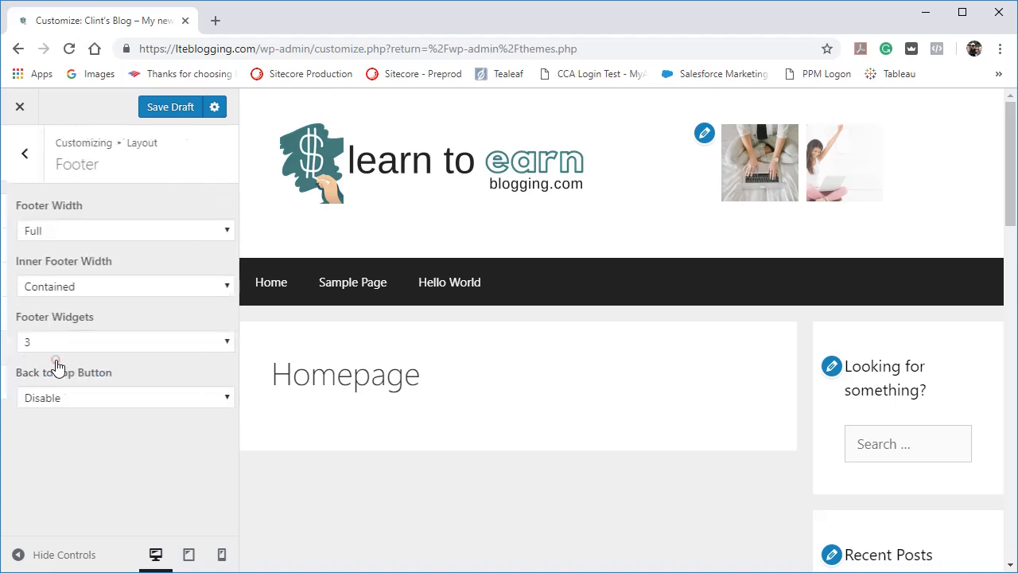
{"action": "left_click", "coordinate": [158, 342]}
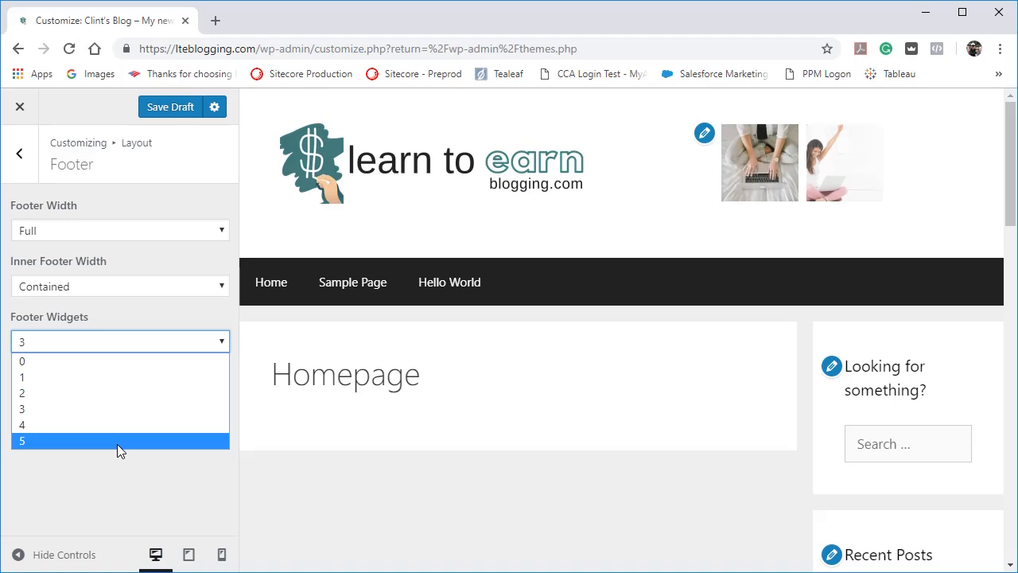
{"action": "left_click", "coordinate": [122, 488]}
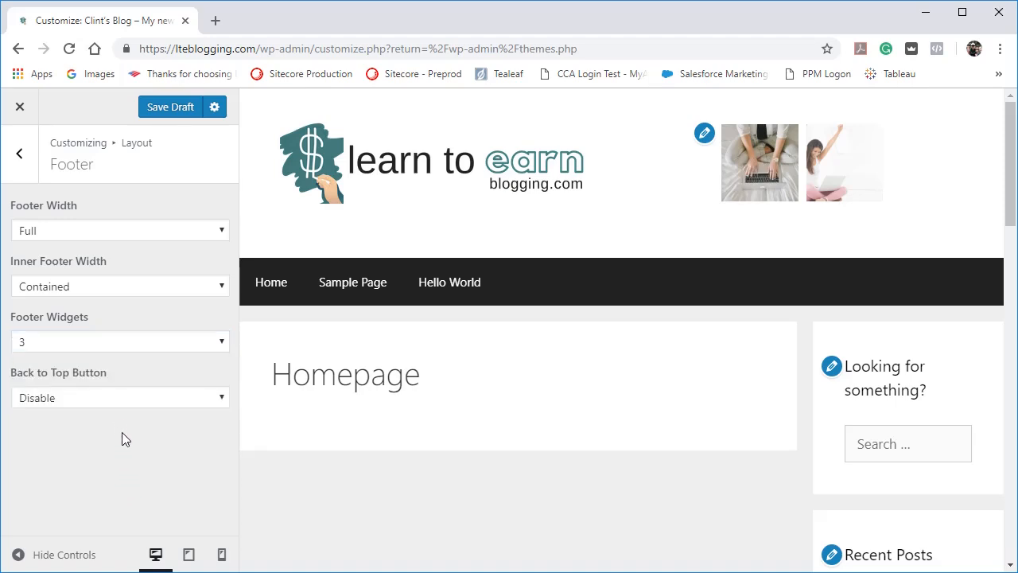
Enable the footer's Back to Top button and test it from the end of the previewed page.
{"action": "left_click", "coordinate": [85, 400]}
{"action": "left_click", "coordinate": [75, 419]}
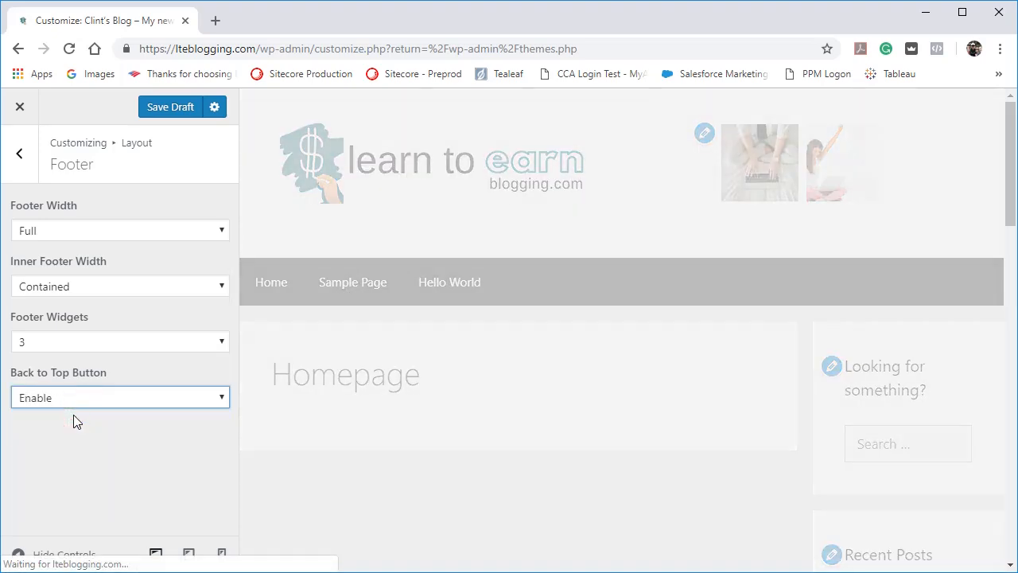
{"action": "scroll", "coordinate": [446, 541], "scroll_direction": "down", "scroll_amount": 10}
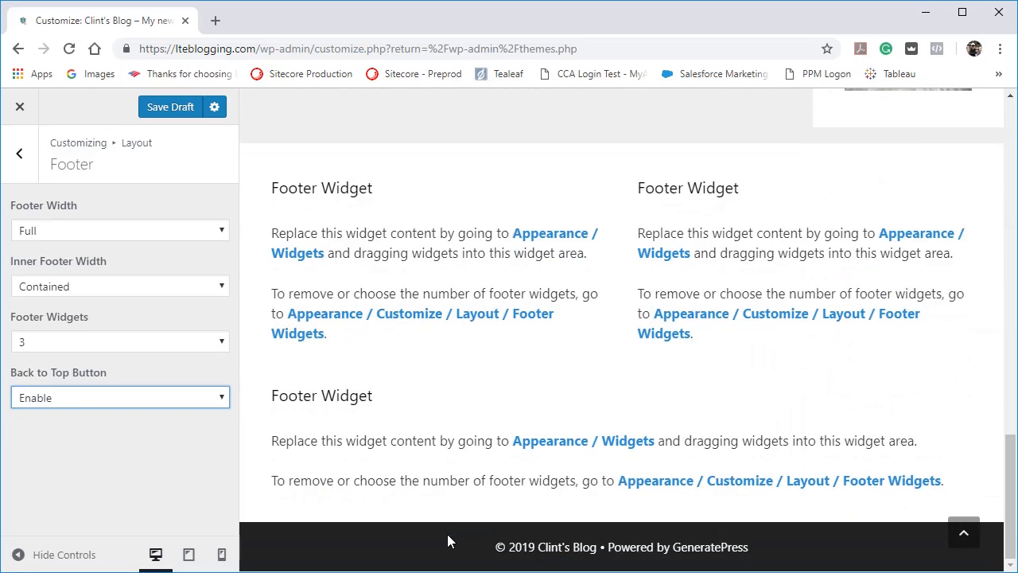
{"action": "left_click", "coordinate": [965, 529]}
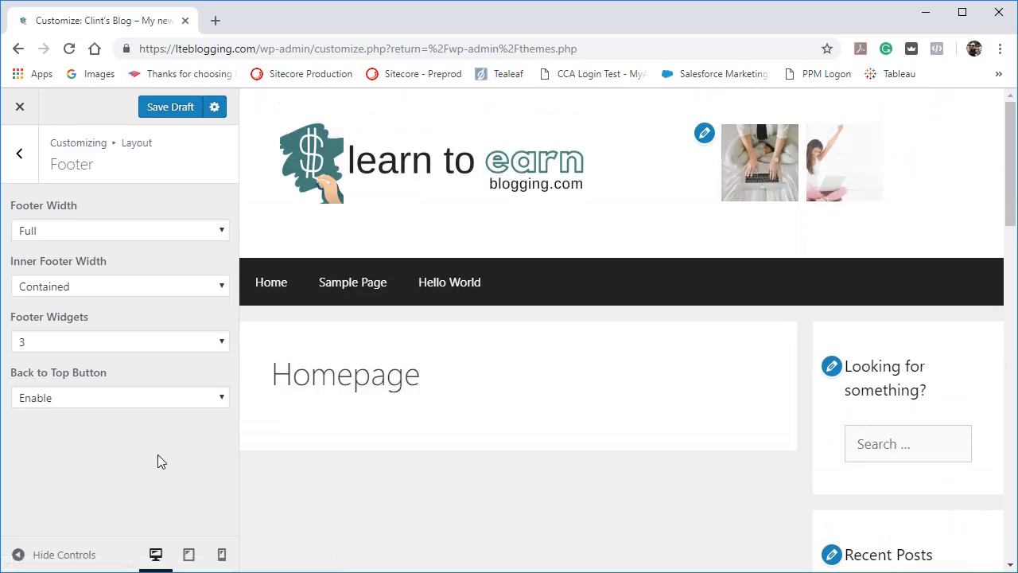
Set the content type to Excerpt in the layout's Blog settings and save the draft.
{"action": "left_click", "coordinate": [19, 153]}
{"action": "left_click", "coordinate": [76, 380]}
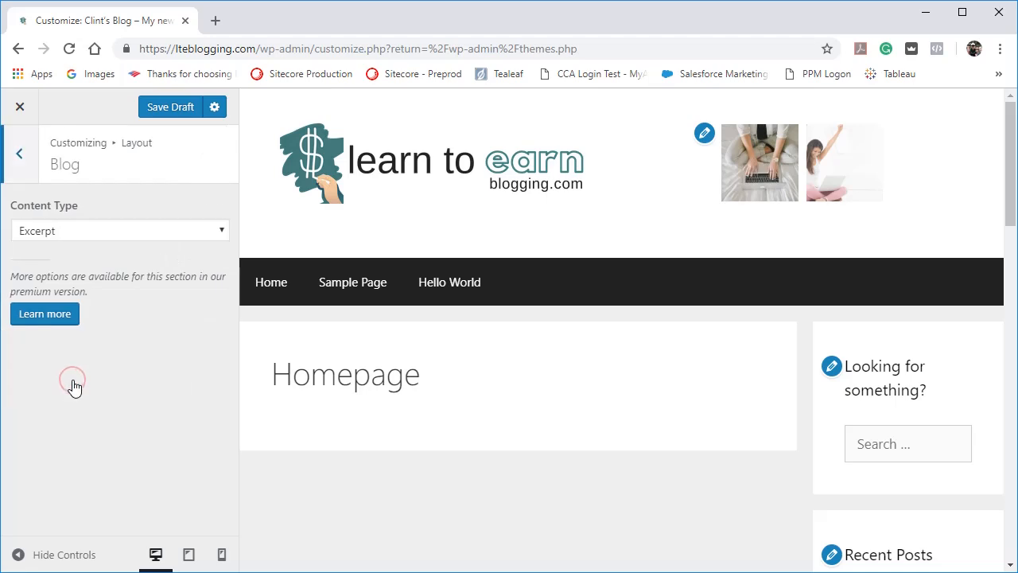
{"action": "left_click", "coordinate": [216, 238]}
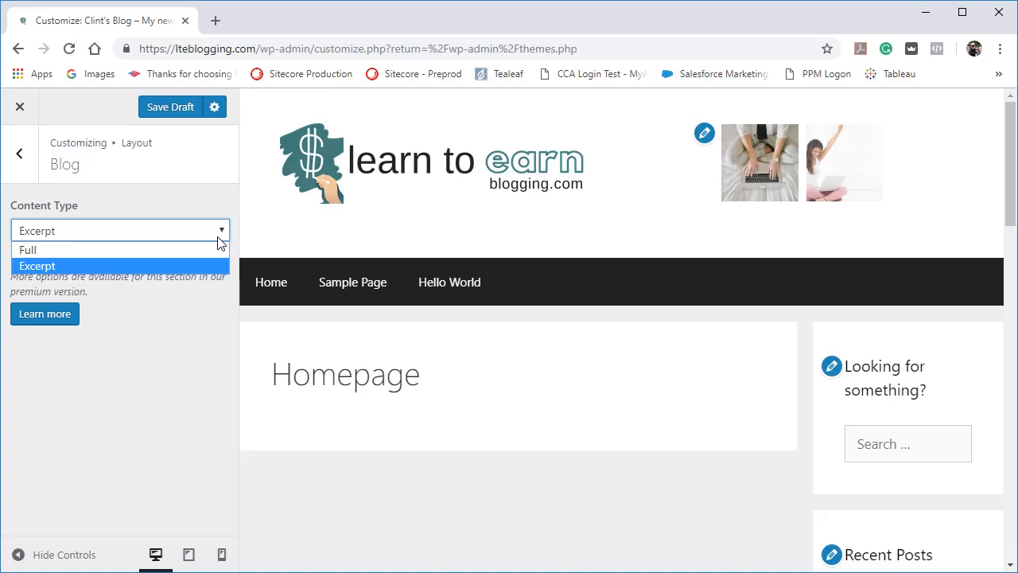
{"action": "left_click", "coordinate": [171, 263]}
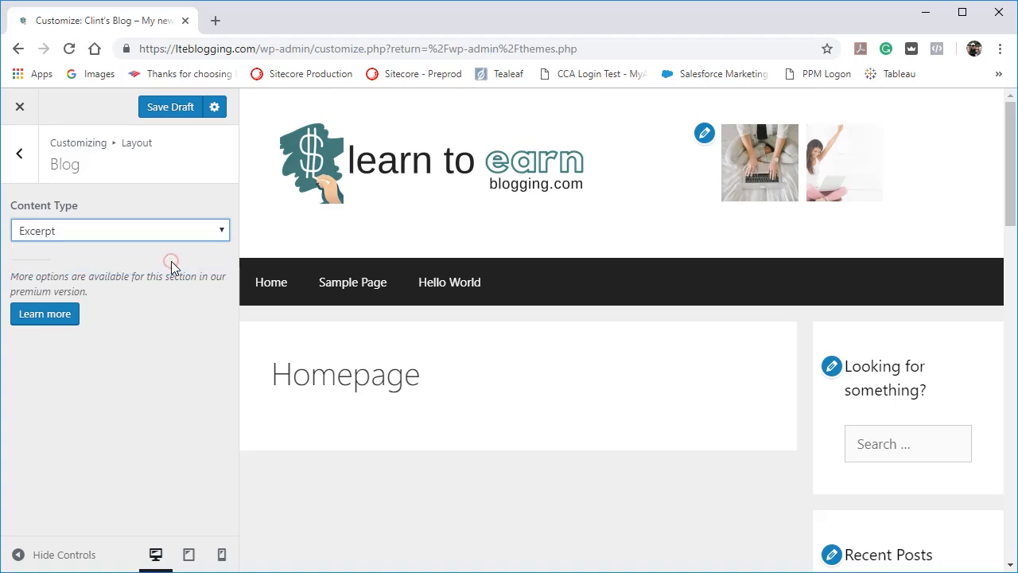
{"action": "left_click", "coordinate": [151, 113]}
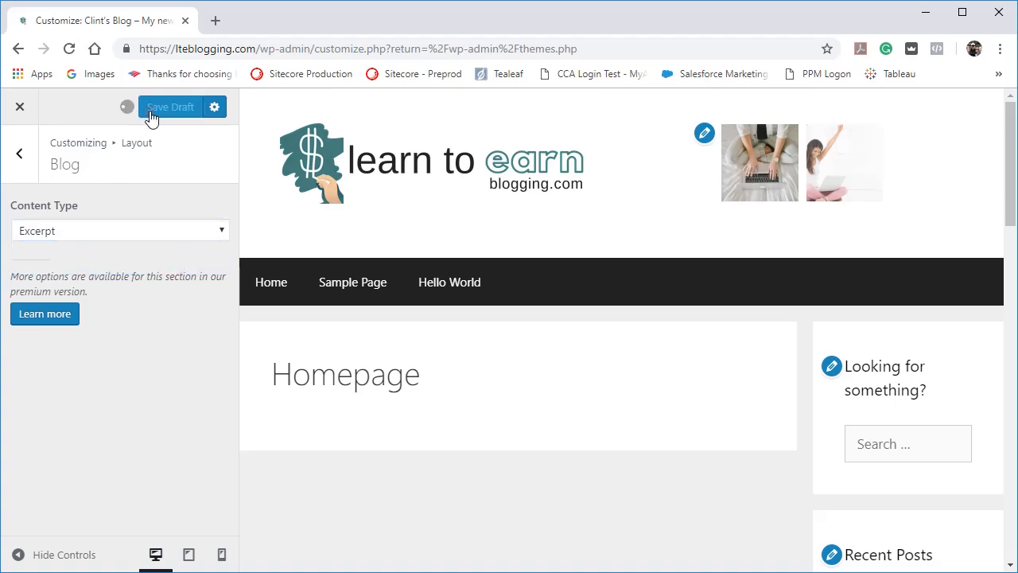
Open the Typography settings and compare the Heading 1 font size for mobile and desktop.
{"action": "left_click", "coordinate": [27, 164]}
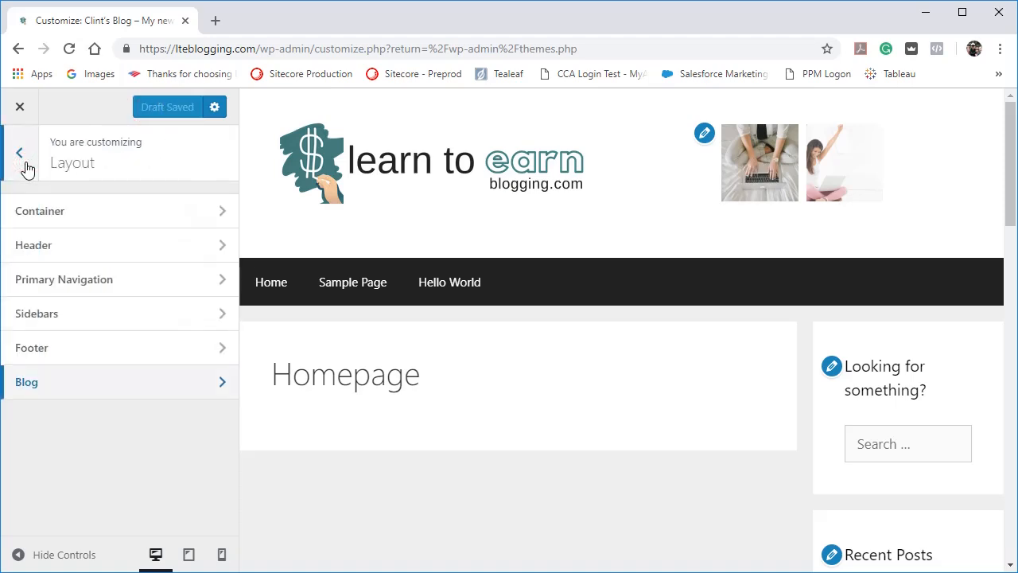
{"action": "left_click", "coordinate": [27, 168]}
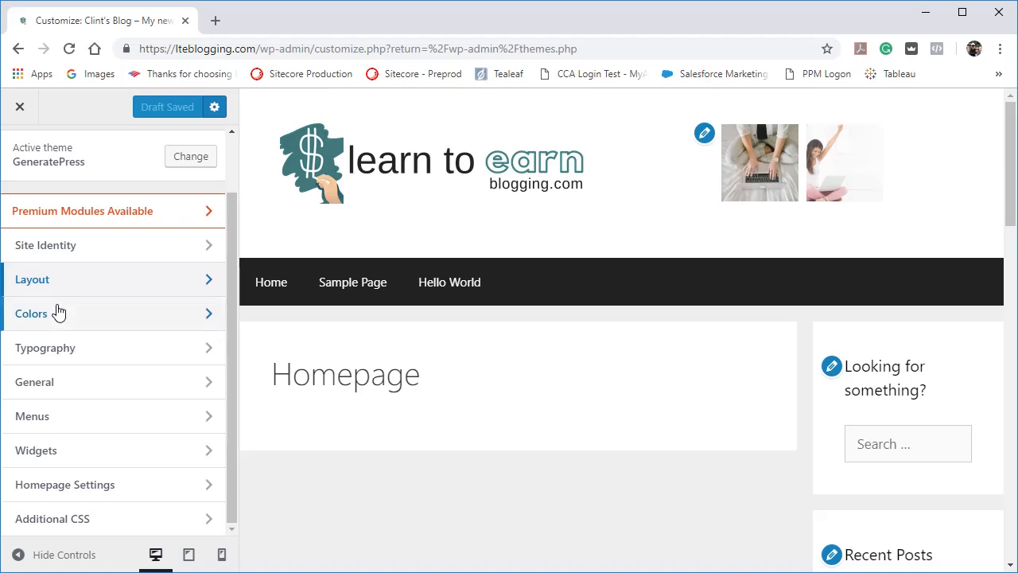
{"action": "left_click", "coordinate": [48, 350]}
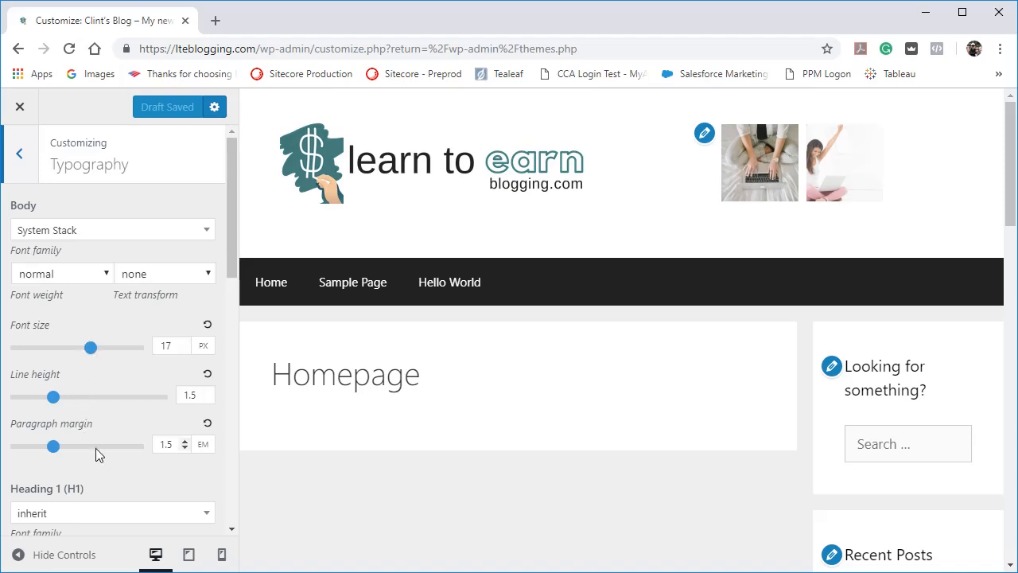
{"action": "scroll", "coordinate": [99, 461], "scroll_direction": "down", "scroll_amount": 3}
{"action": "scroll", "coordinate": [100, 462], "scroll_direction": "down", "scroll_amount": 1}
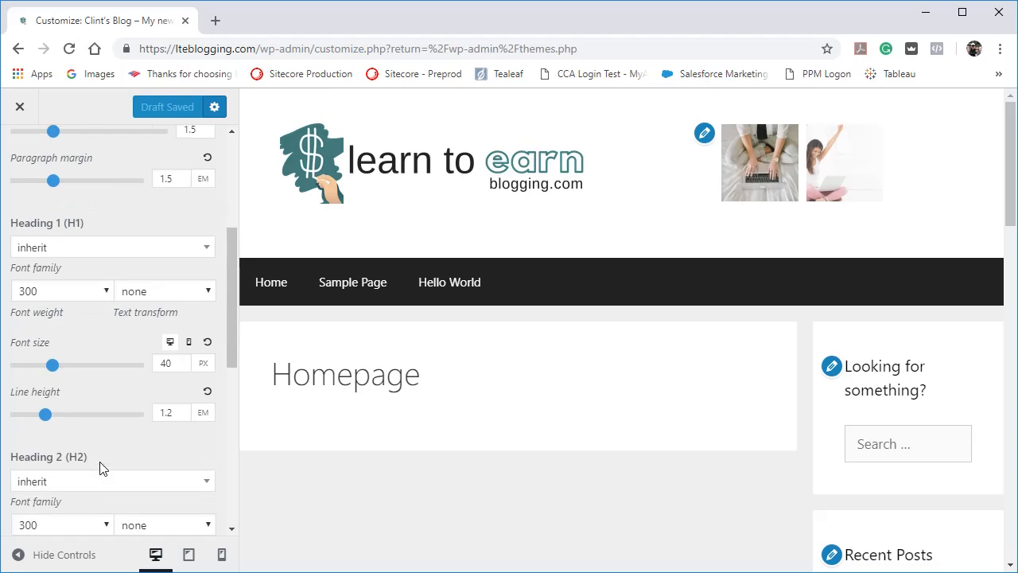
{"action": "left_click", "coordinate": [196, 248]}
{"action": "left_click", "coordinate": [196, 249]}
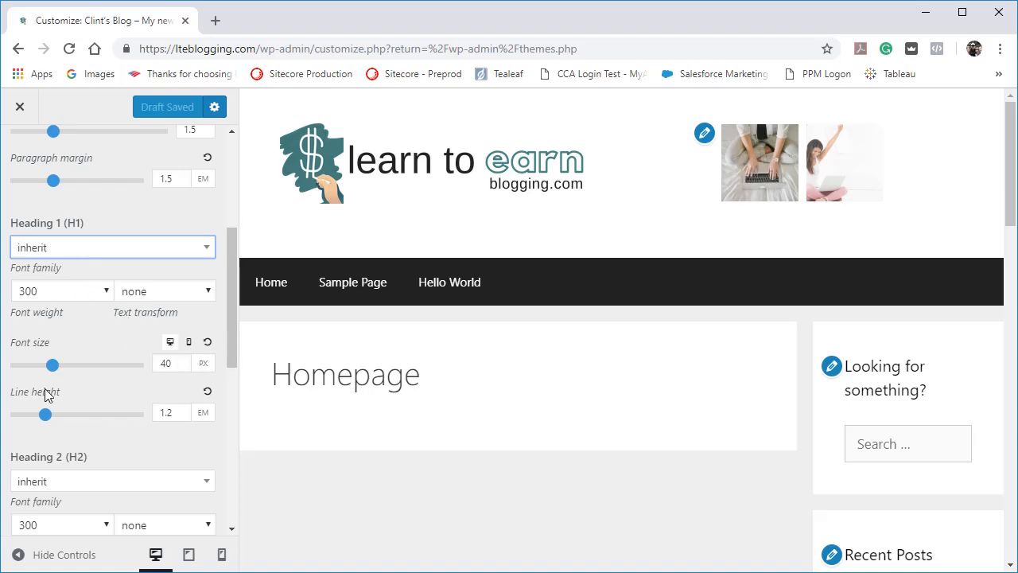
{"action": "left_click", "coordinate": [188, 346]}
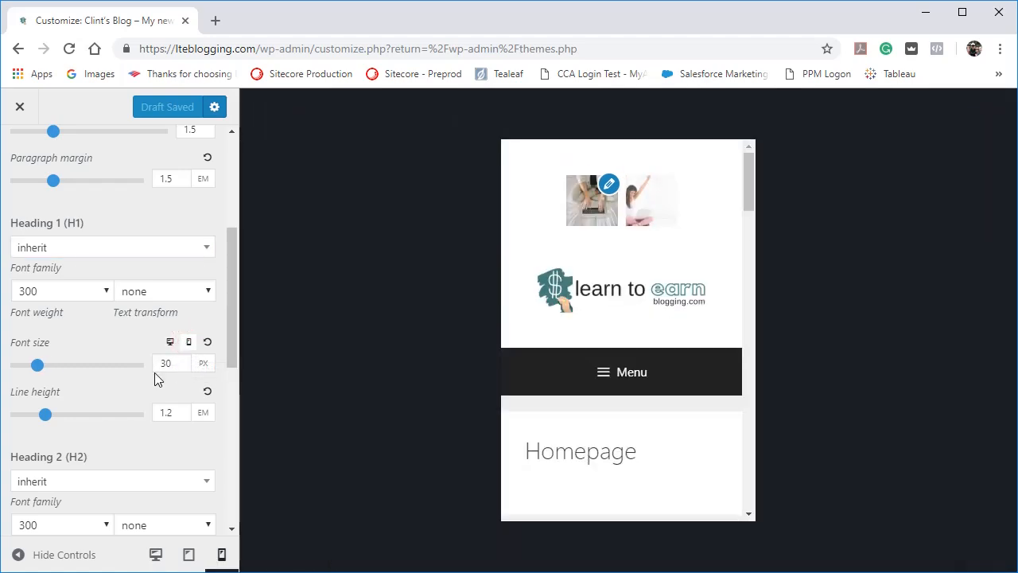
{"action": "left_click", "coordinate": [170, 343]}
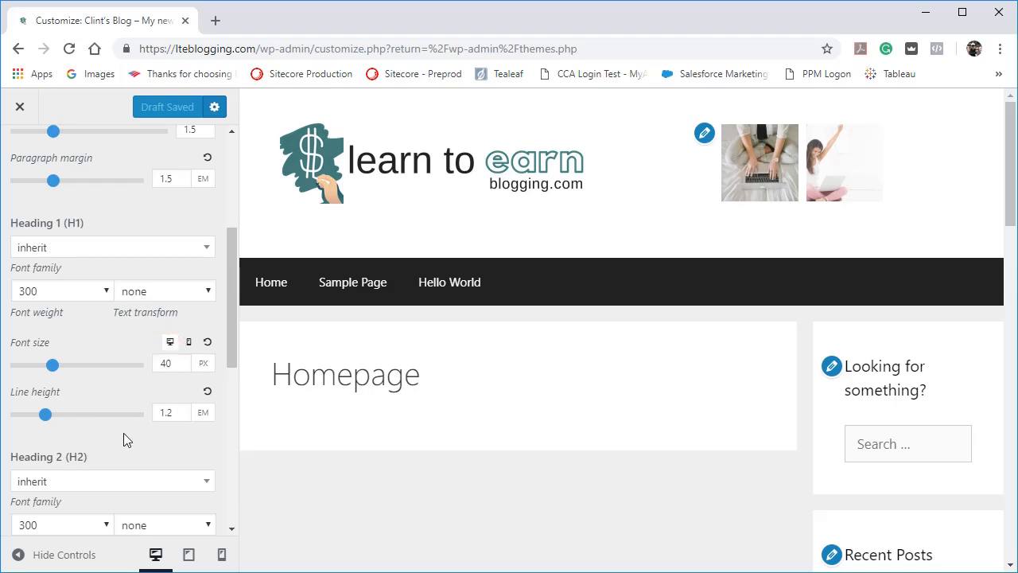
Review the Heading 2 and Heading 3 typography options, returning to the Body font settings.
{"action": "scroll", "coordinate": [124, 433], "scroll_direction": "down", "scroll_amount": 3}
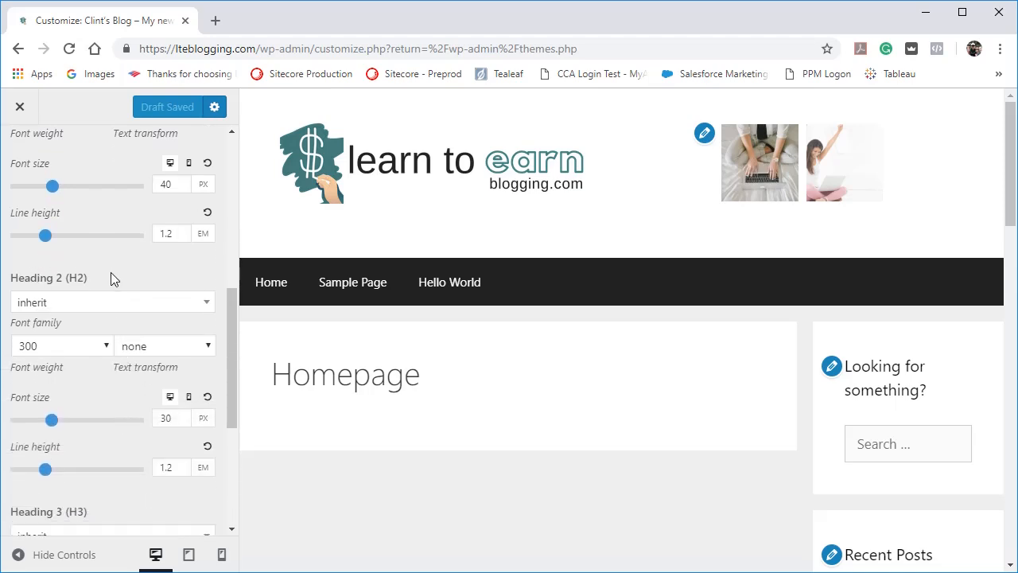
{"action": "scroll", "coordinate": [110, 272], "scroll_direction": "down", "scroll_amount": 1}
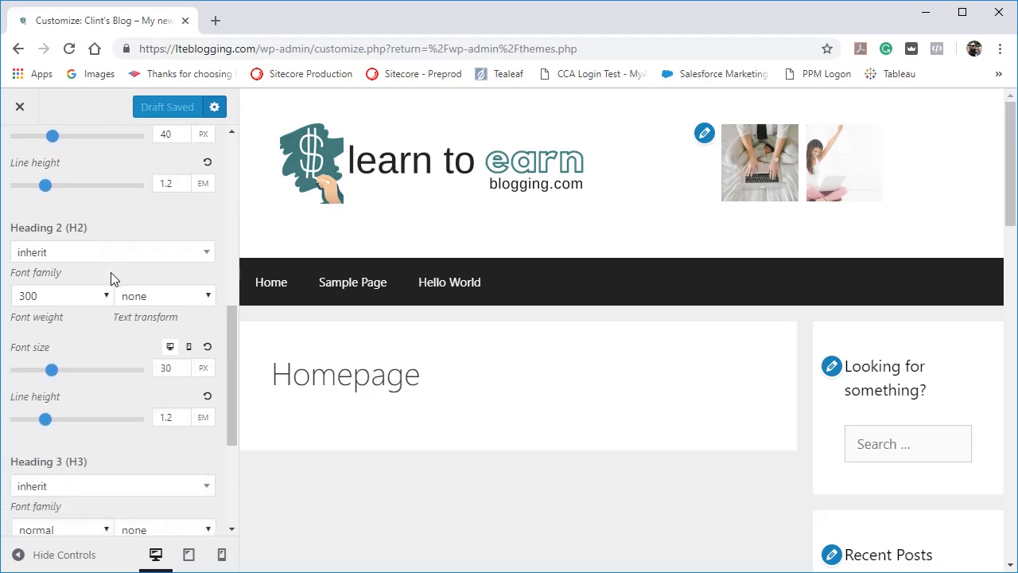
{"action": "scroll", "coordinate": [110, 272], "scroll_direction": "down", "scroll_amount": 4}
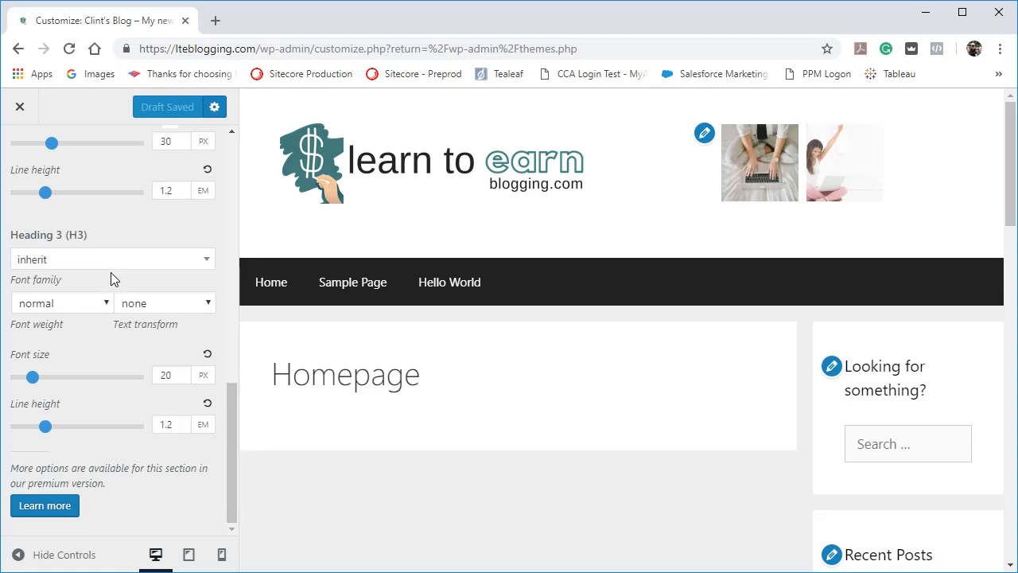
{"action": "scroll", "coordinate": [110, 273], "scroll_direction": "up", "scroll_amount": 11}
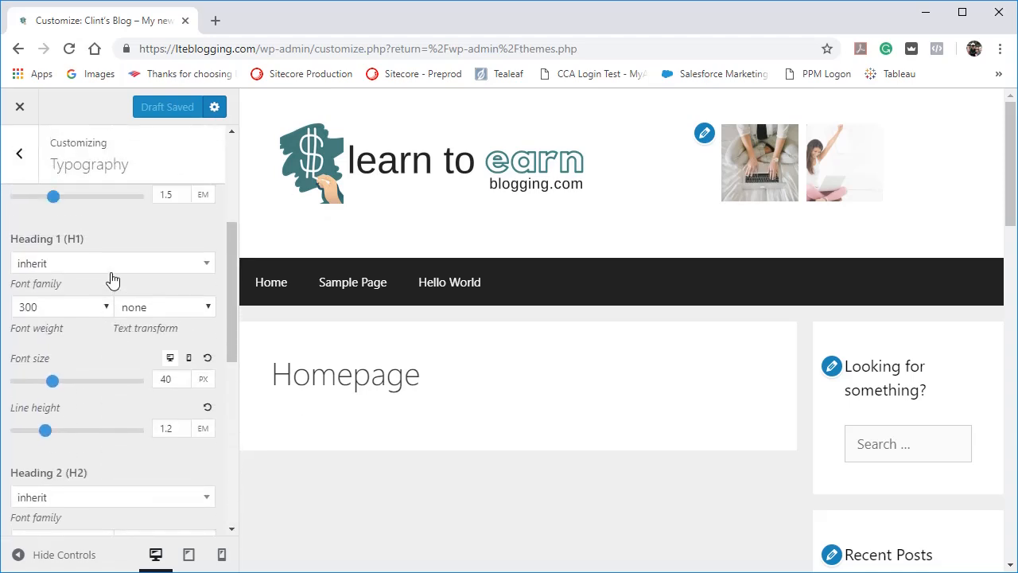
{"action": "scroll", "coordinate": [113, 278], "scroll_direction": "up", "scroll_amount": 2}
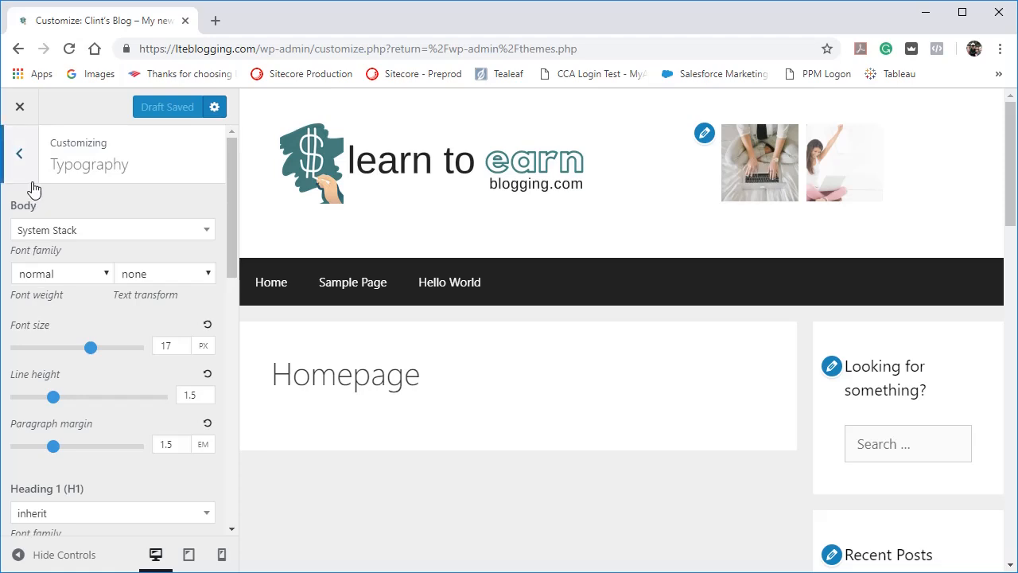
Check the dynamic CSS caching option in the General settings and return to the main customizer sections.
{"action": "left_click", "coordinate": [21, 155]}
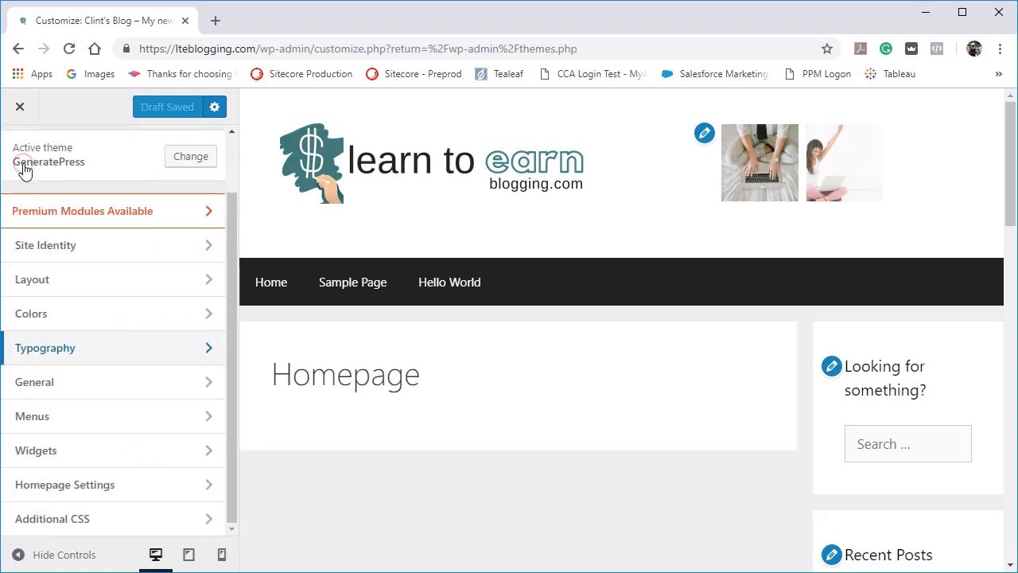
{"action": "left_click", "coordinate": [69, 379]}
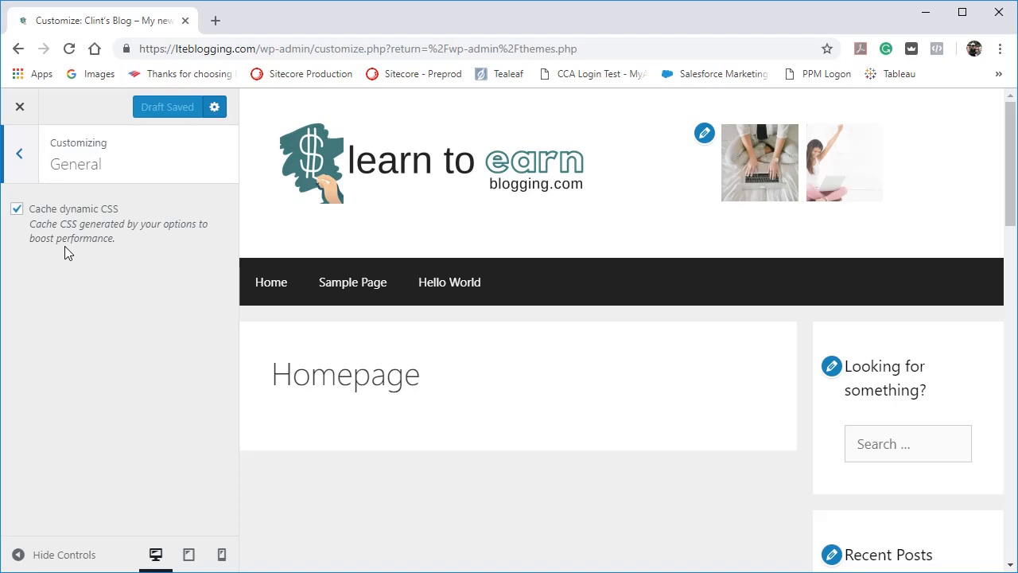
{"action": "left_click", "coordinate": [22, 177]}
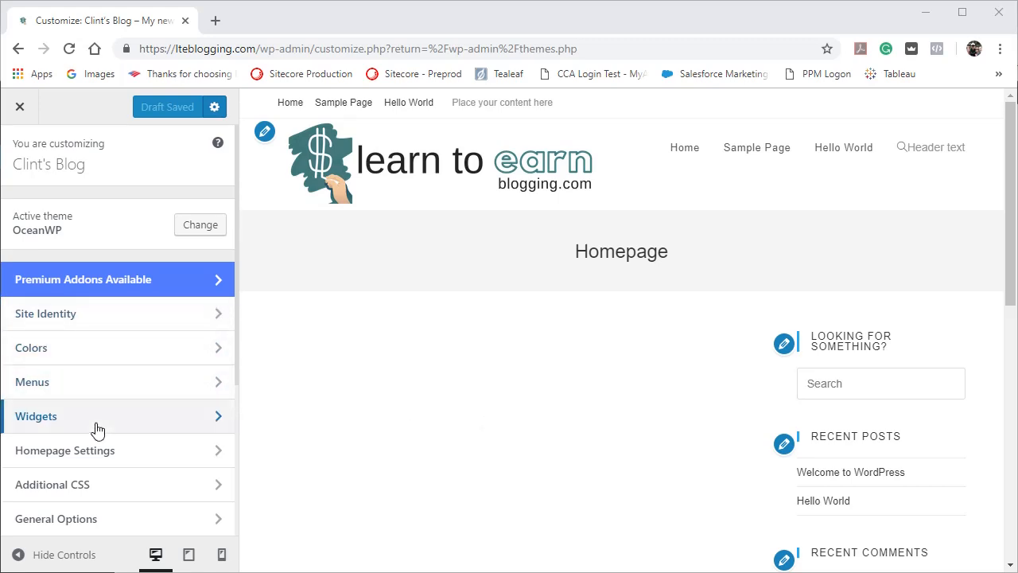
Open the OceanWP theme's Scroll To Top settings under General Options and check the scroll up button in the page preview.
{"action": "scroll", "coordinate": [95, 429], "scroll_direction": "down", "scroll_amount": 1}
{"action": "scroll", "coordinate": [95, 432], "scroll_direction": "down", "scroll_amount": 3}
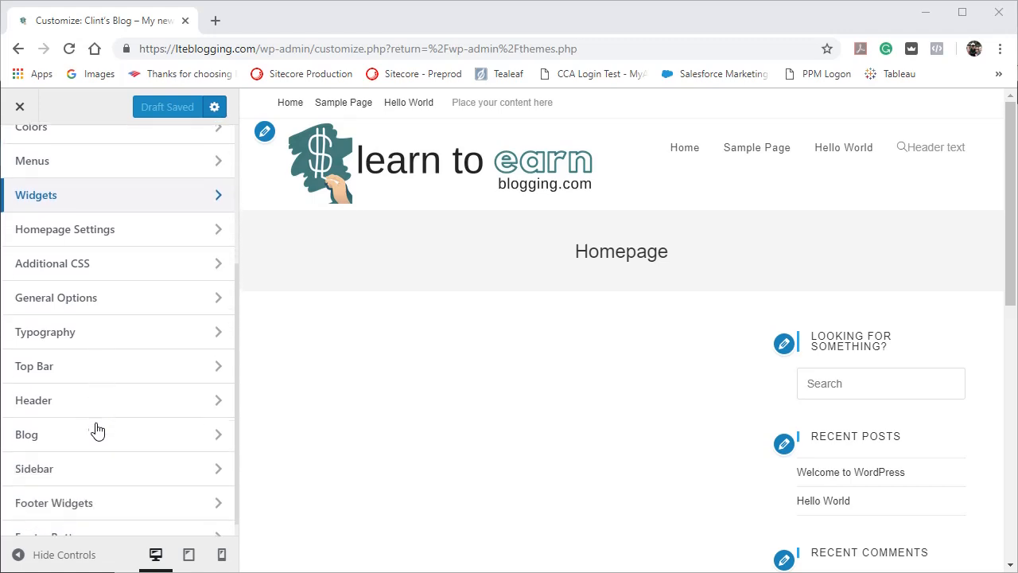
{"action": "left_click", "coordinate": [71, 309]}
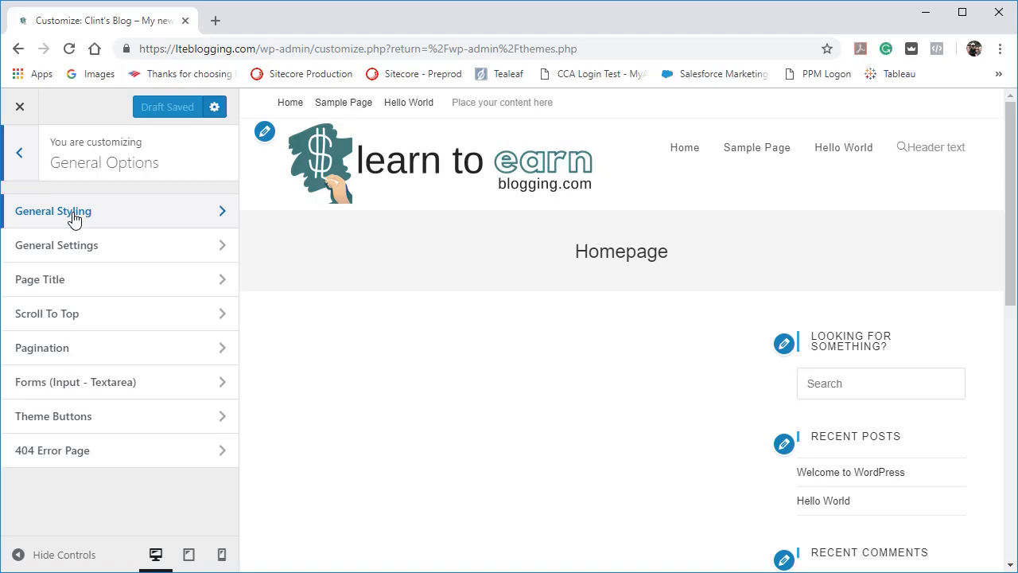
{"action": "left_click", "coordinate": [85, 315]}
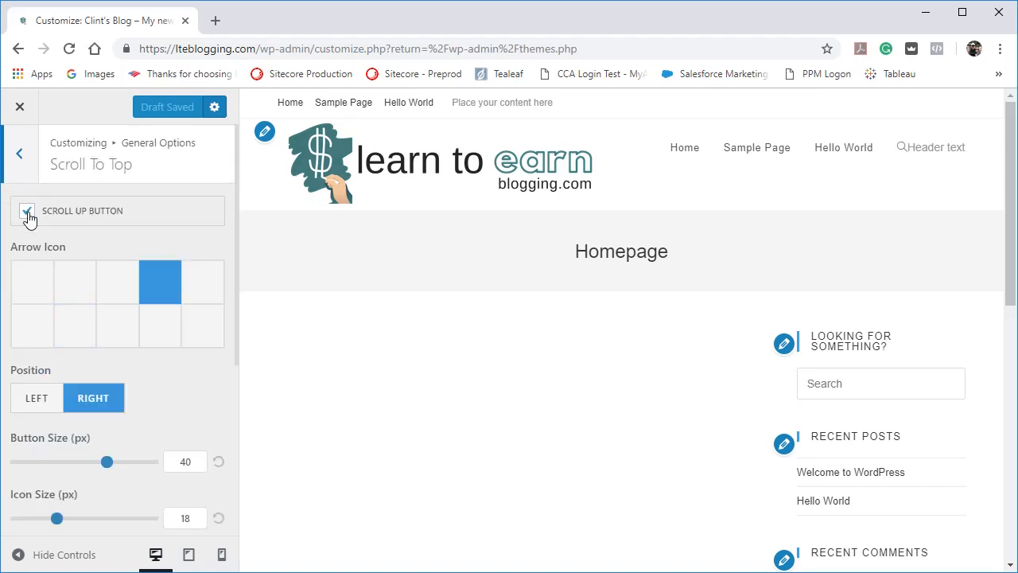
{"action": "scroll", "coordinate": [539, 416], "scroll_direction": "down", "scroll_amount": 10}
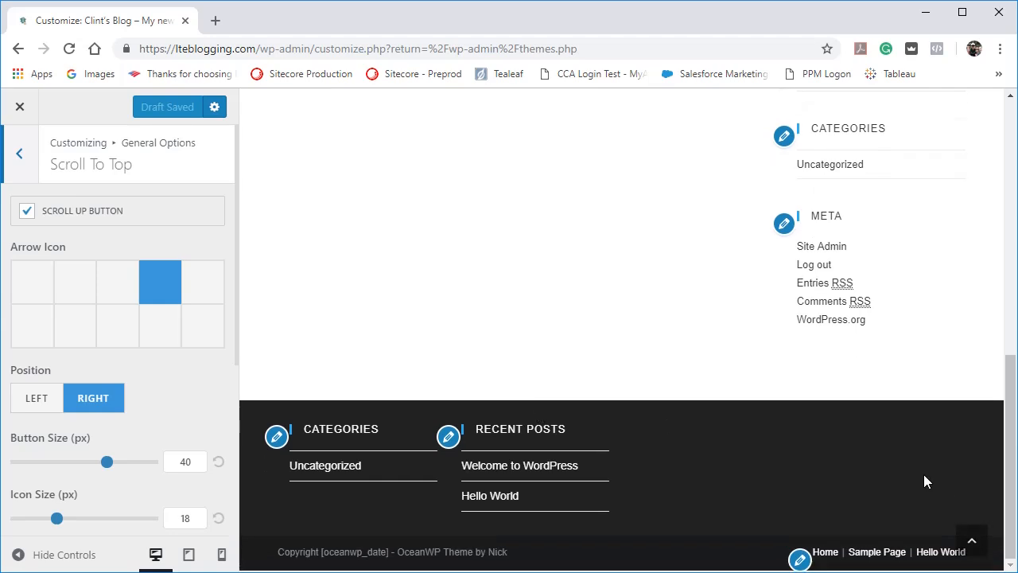
Test the scroll up button in the page preview and review the Scroll To Top icon, position and size options.
{"action": "left_click", "coordinate": [972, 540]}
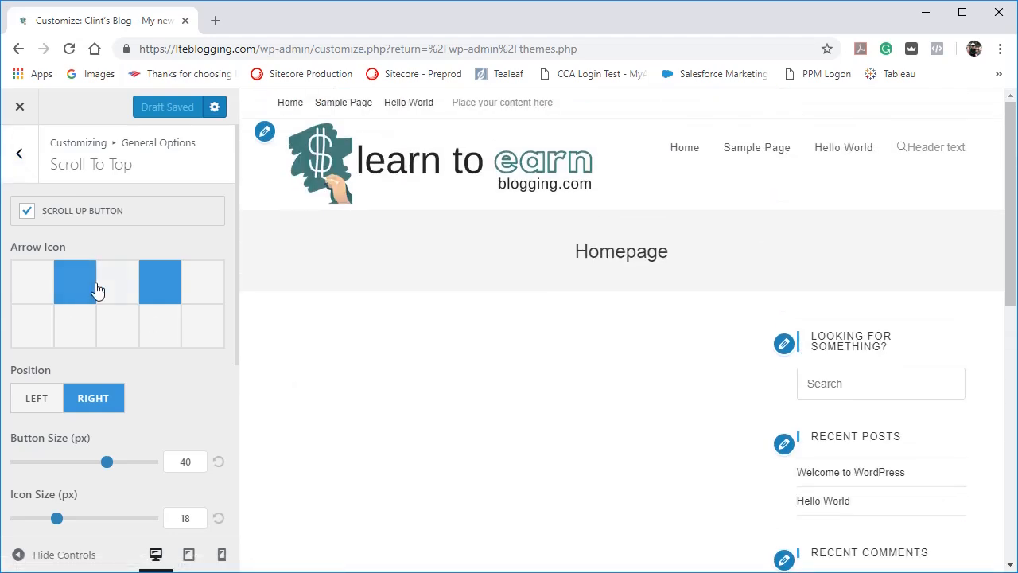
{"action": "scroll", "coordinate": [140, 375], "scroll_direction": "down", "scroll_amount": 1}
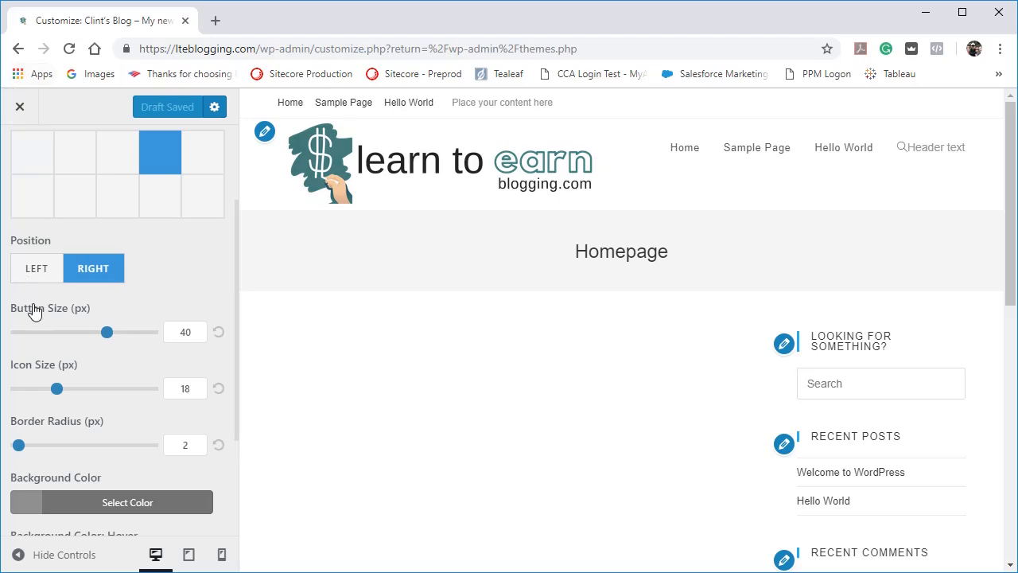
{"action": "scroll", "coordinate": [32, 305], "scroll_direction": "up", "scroll_amount": 3}
{"action": "left_click", "coordinate": [16, 171]}
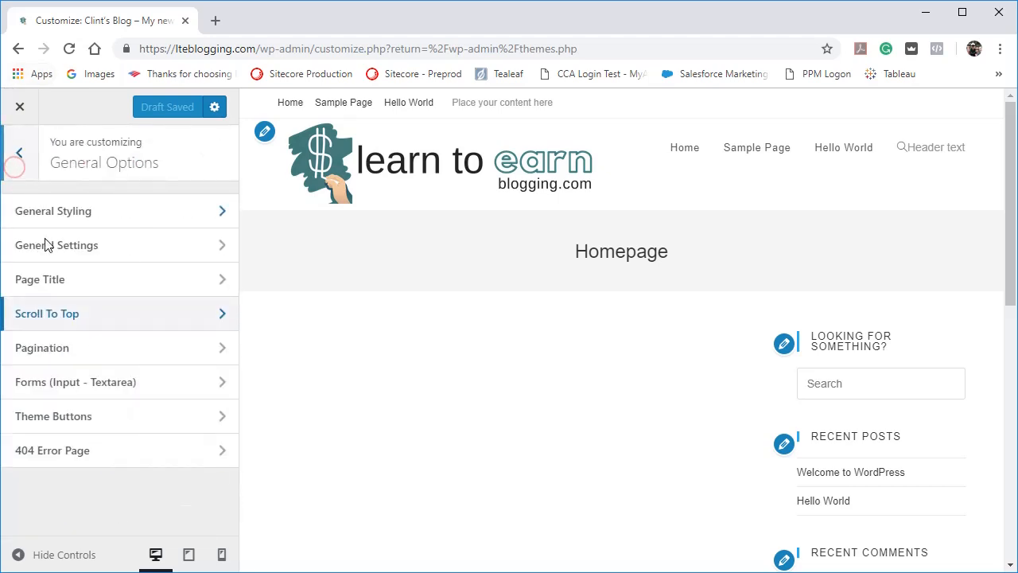
Open the Page Title settings and check the device visibility options, keeping Show On All Devices.
{"action": "left_click", "coordinate": [57, 284]}
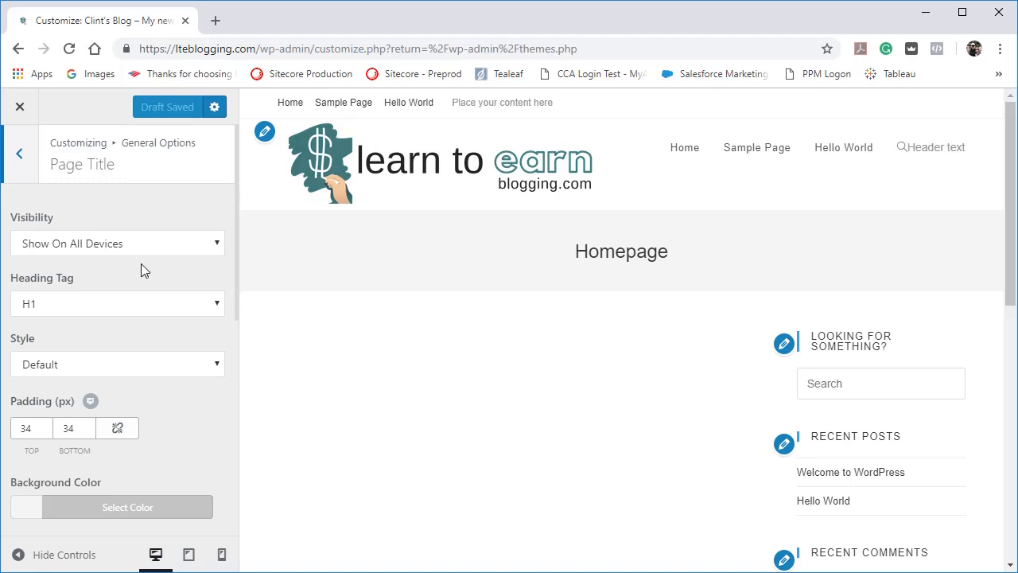
{"action": "left_click", "coordinate": [217, 244]}
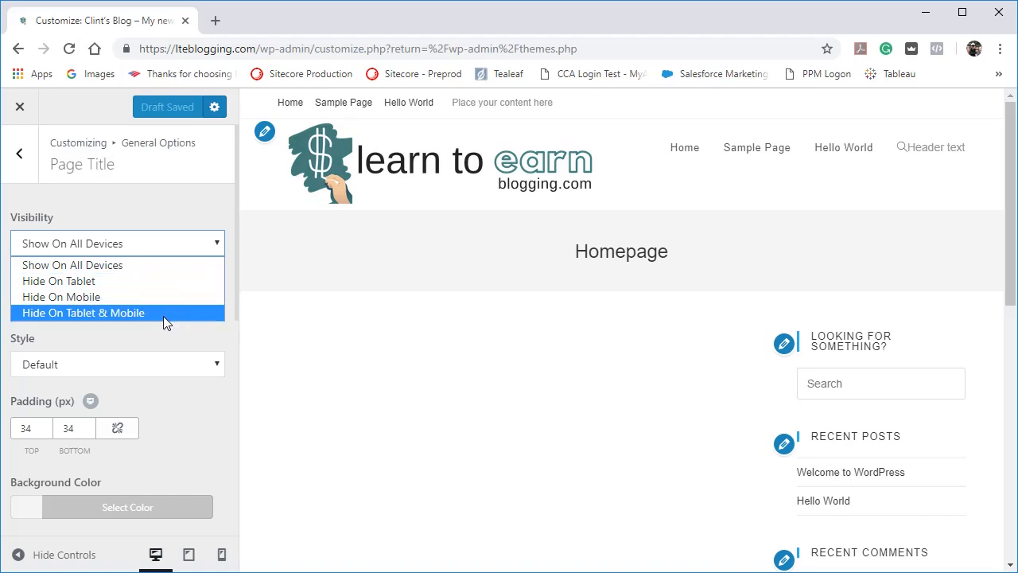
{"action": "left_click", "coordinate": [151, 265]}
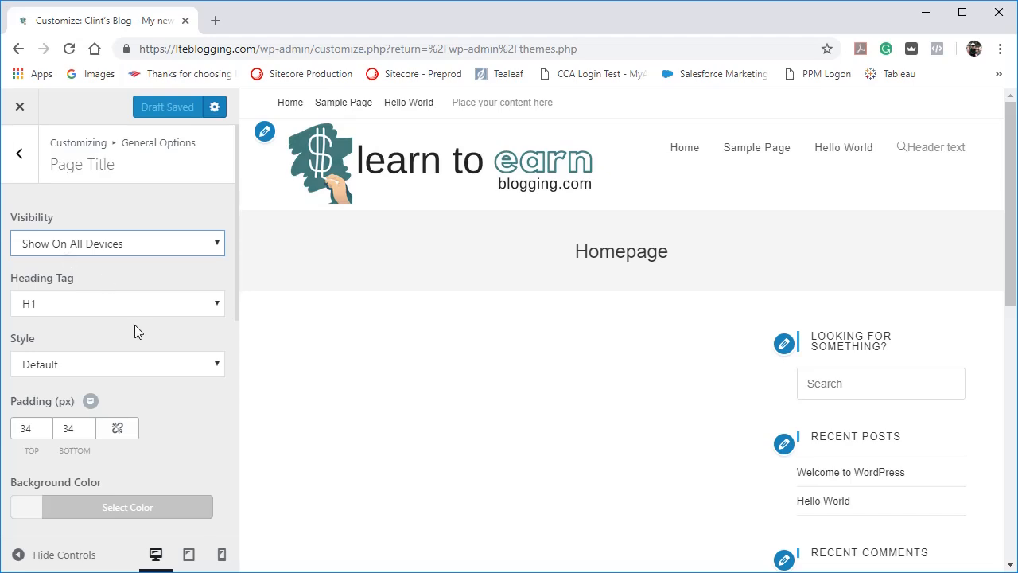
Review the page title padding, colors and breadcrumbs position options, returning to the General Options list.
{"action": "scroll", "coordinate": [155, 414], "scroll_direction": "down", "scroll_amount": 2}
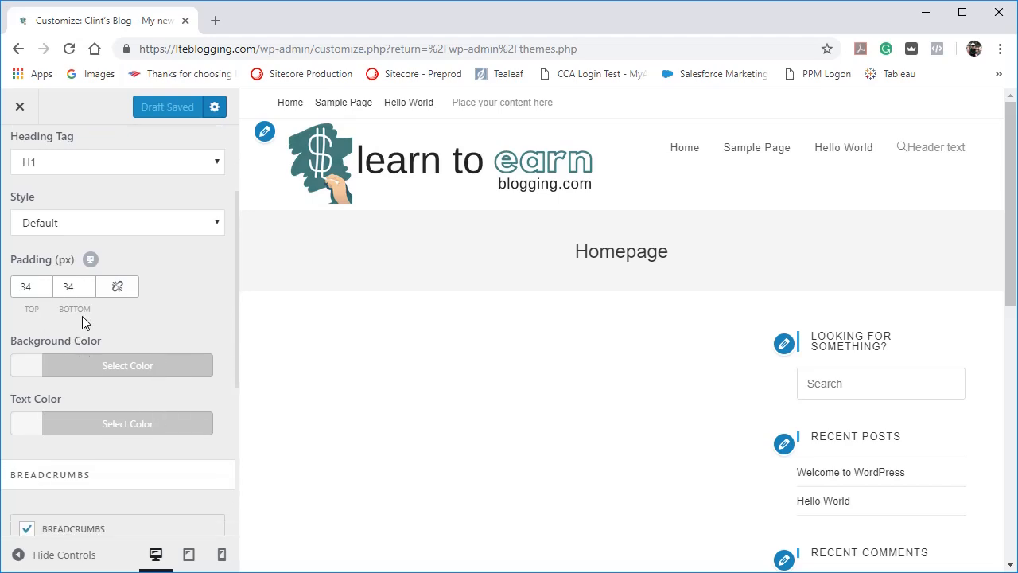
{"action": "scroll", "coordinate": [82, 316], "scroll_direction": "down", "scroll_amount": 3}
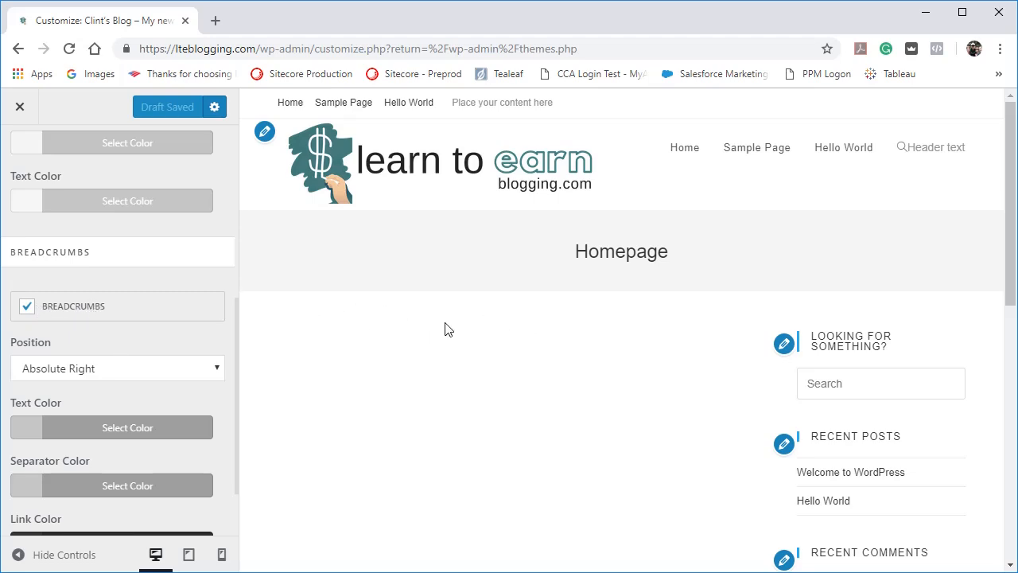
{"action": "left_click", "coordinate": [221, 368]}
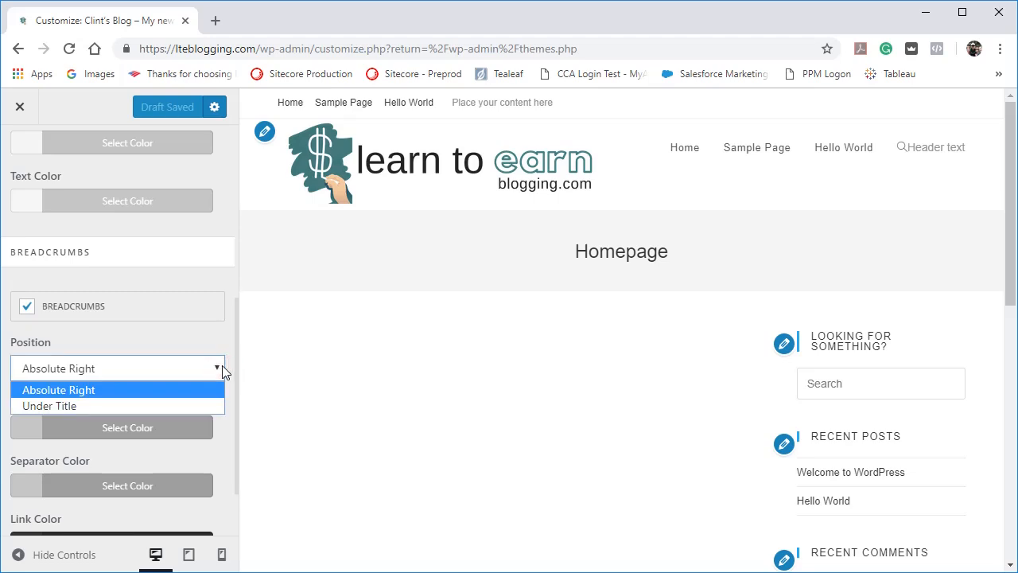
{"action": "left_click", "coordinate": [317, 331]}
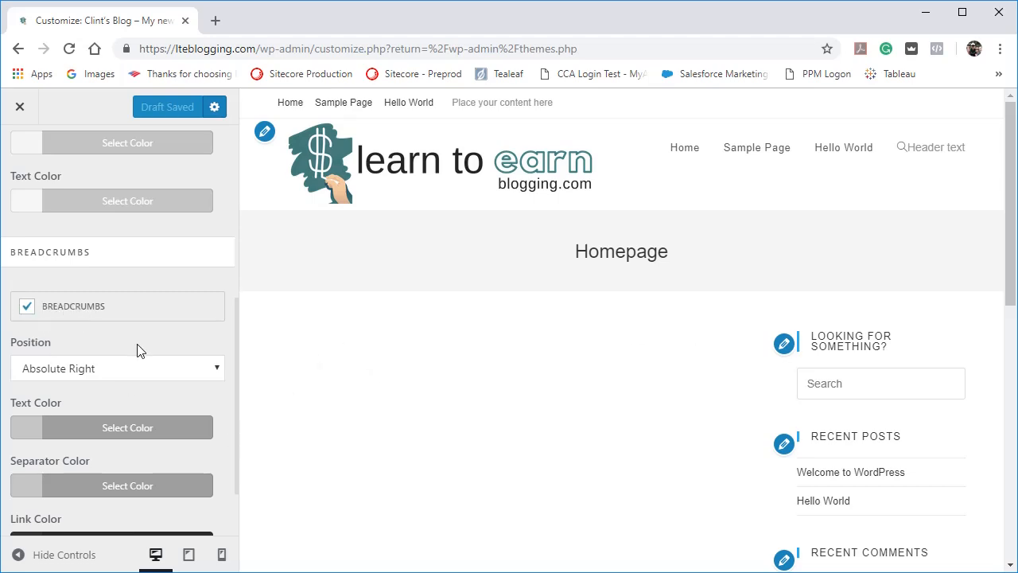
{"action": "scroll", "coordinate": [137, 350], "scroll_direction": "down", "scroll_amount": 1}
{"action": "scroll", "coordinate": [137, 350], "scroll_direction": "up", "scroll_amount": 3}
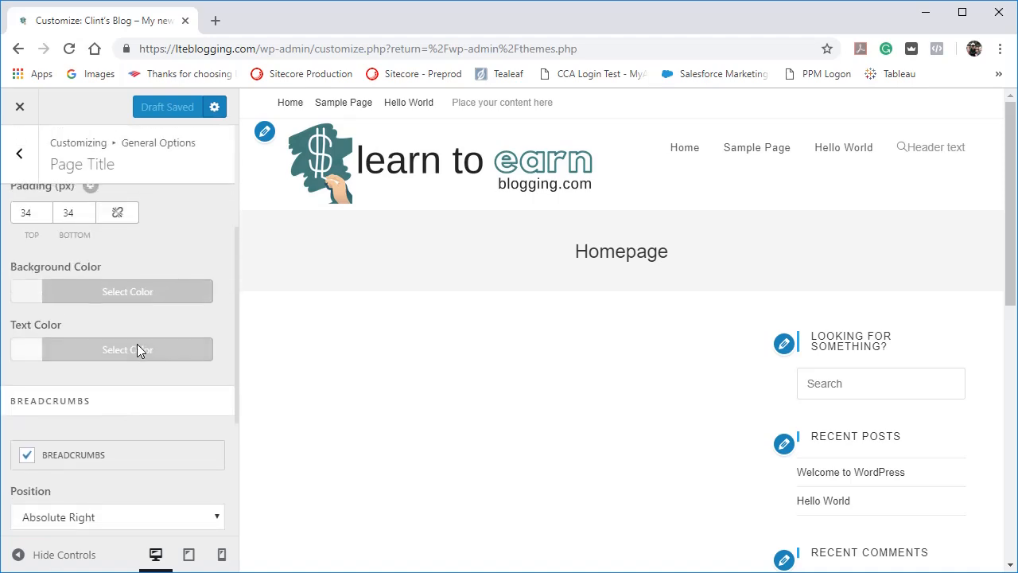
{"action": "left_click", "coordinate": [19, 154]}
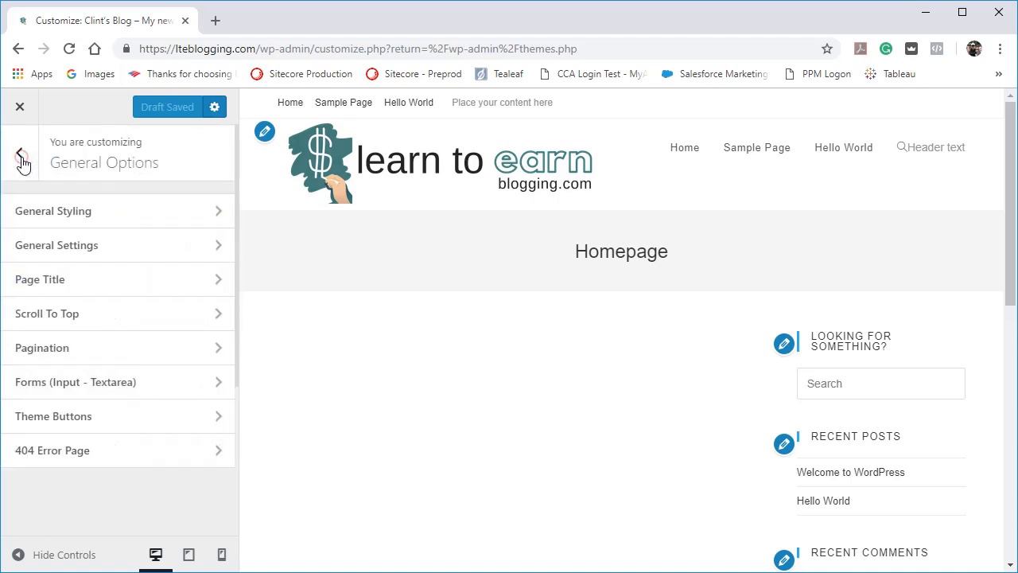
Try the Boxed layout style in the General Settings and switch back to Wide.
{"action": "left_click", "coordinate": [61, 253]}
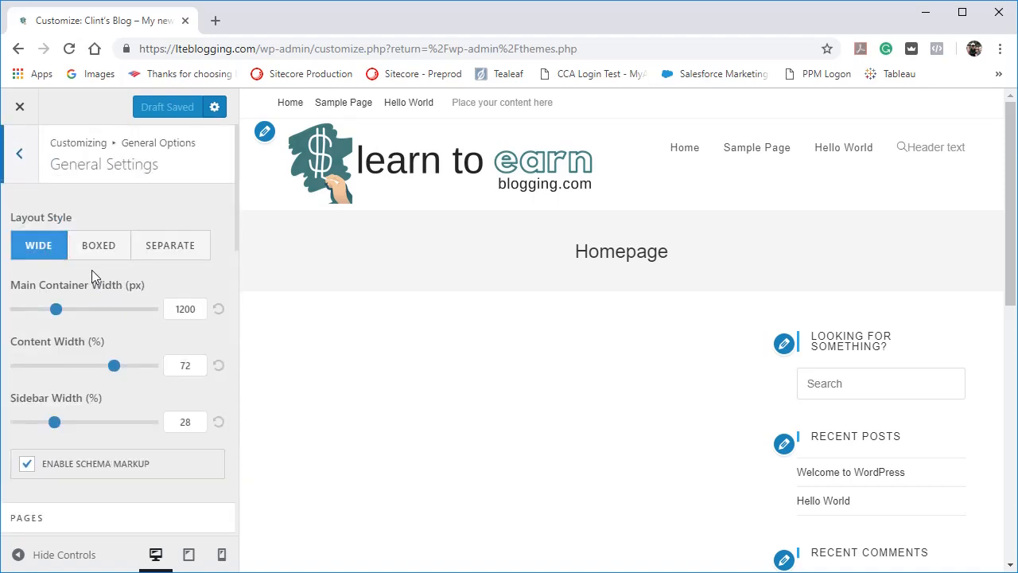
{"action": "left_click", "coordinate": [90, 255]}
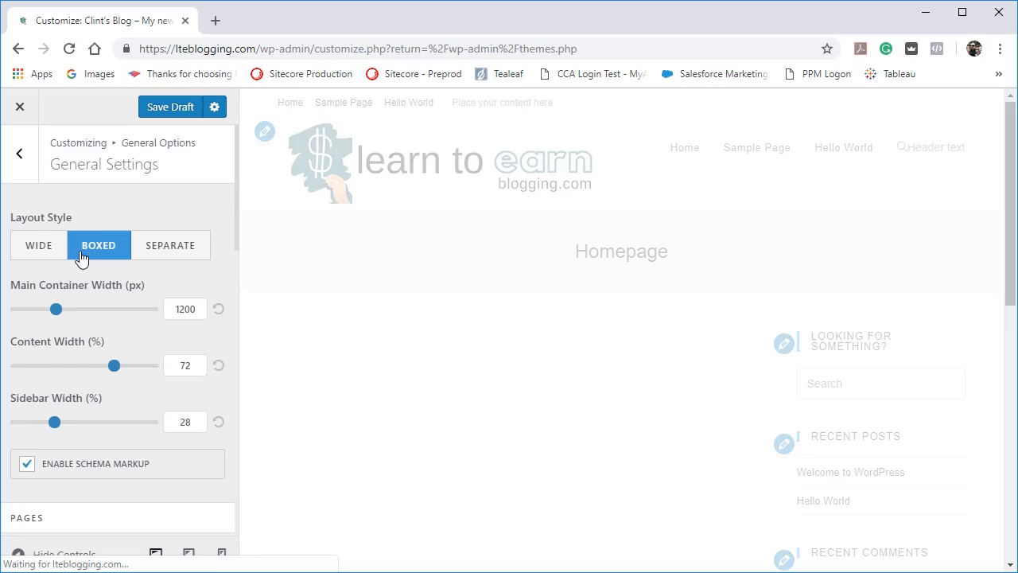
{"action": "left_click", "coordinate": [47, 255]}
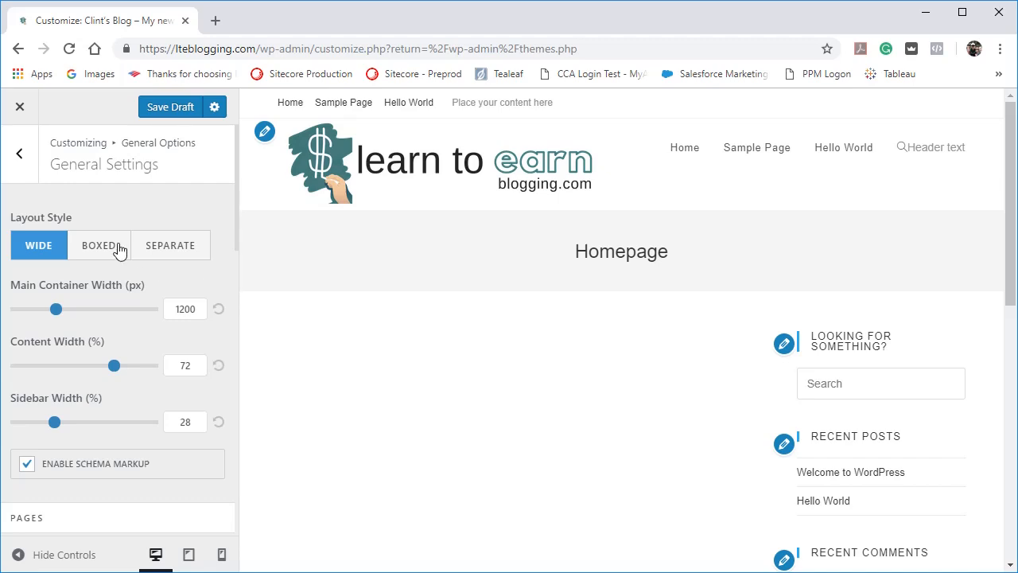
Examine the container widths, Pages layout, Search Result Page and OpenGraph options in the General Settings.
{"action": "scroll", "coordinate": [188, 288], "scroll_direction": "down", "scroll_amount": 3}
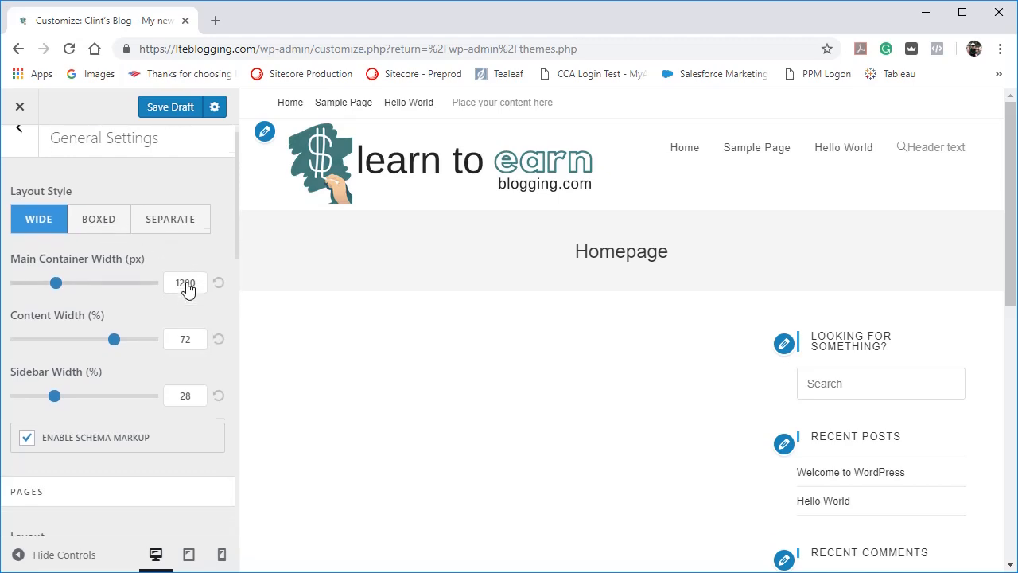
{"action": "scroll", "coordinate": [188, 289], "scroll_direction": "down", "scroll_amount": 3}
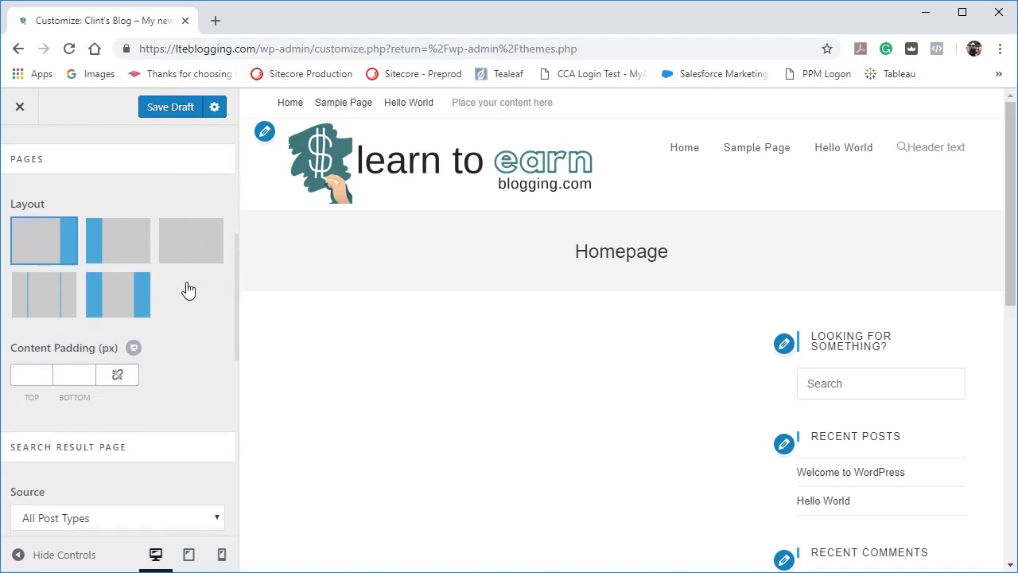
{"action": "scroll", "coordinate": [188, 289], "scroll_direction": "down", "scroll_amount": 1}
{"action": "scroll", "coordinate": [188, 288], "scroll_direction": "up", "scroll_amount": 1}
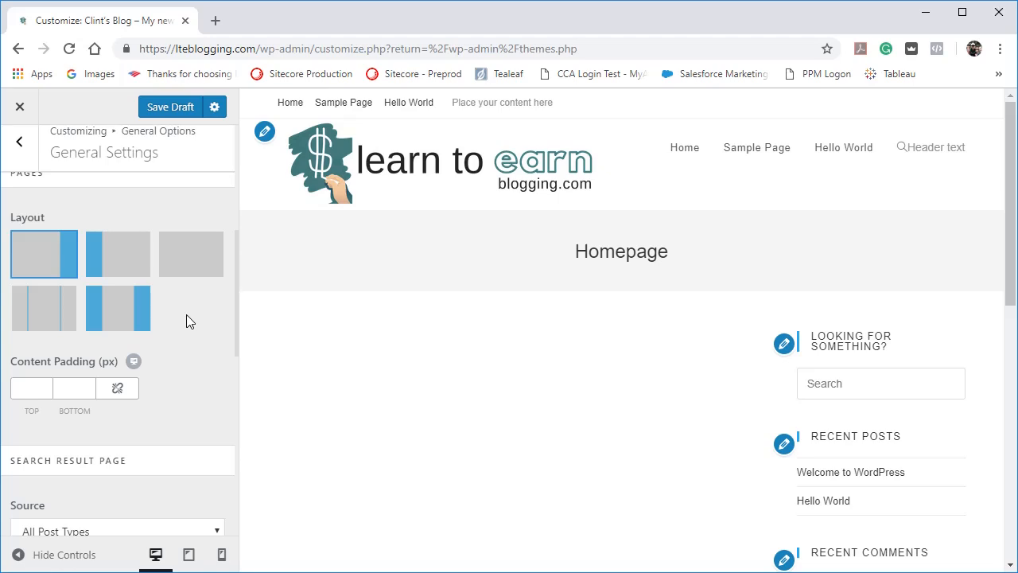
{"action": "scroll", "coordinate": [192, 353], "scroll_direction": "up", "scroll_amount": 1}
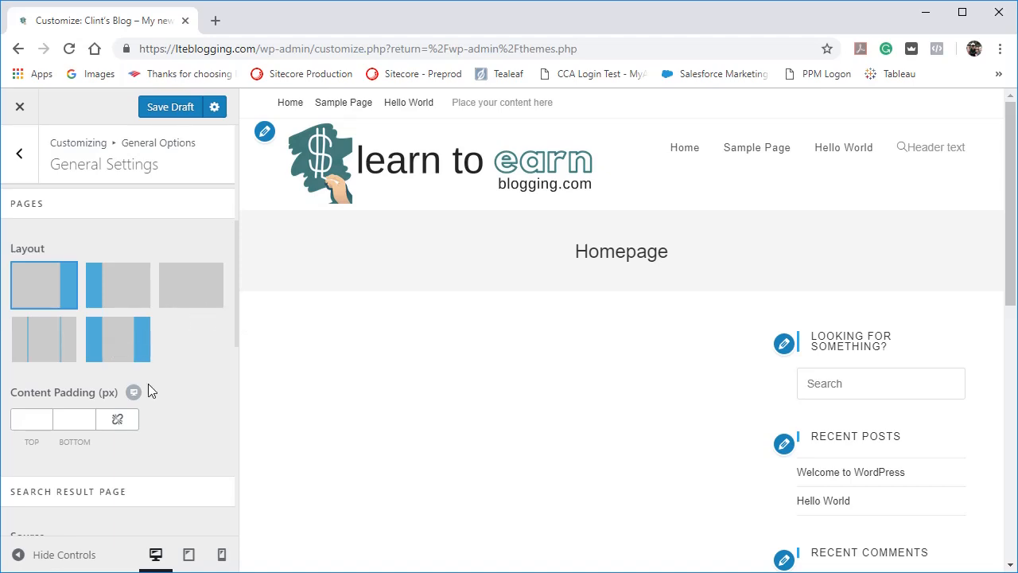
{"action": "scroll", "coordinate": [148, 387], "scroll_direction": "down", "scroll_amount": 5}
{"action": "scroll", "coordinate": [148, 383], "scroll_direction": "down", "scroll_amount": 3}
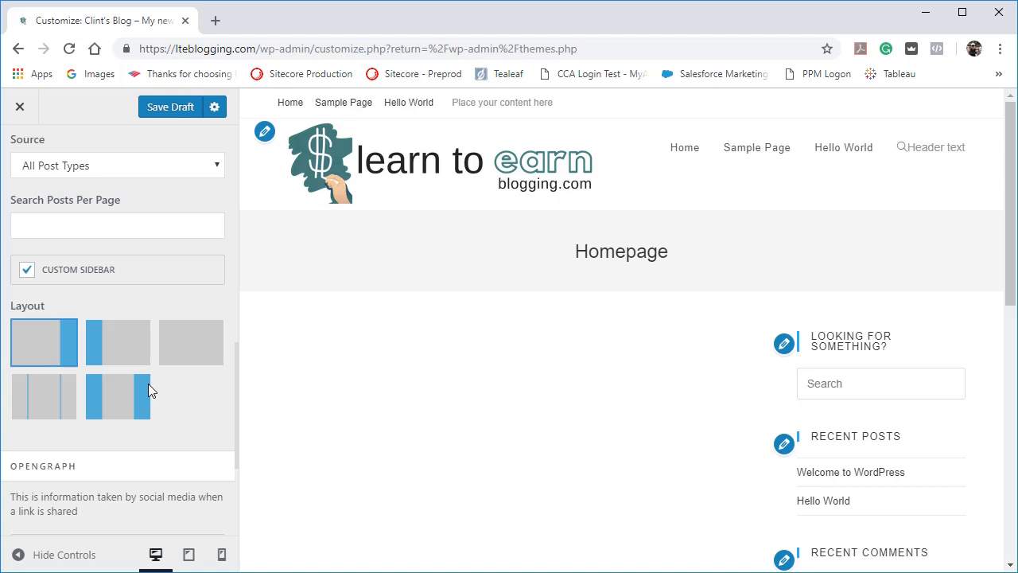
{"action": "scroll", "coordinate": [148, 384], "scroll_direction": "down", "scroll_amount": 3}
{"action": "scroll", "coordinate": [147, 383], "scroll_direction": "up", "scroll_amount": 2}
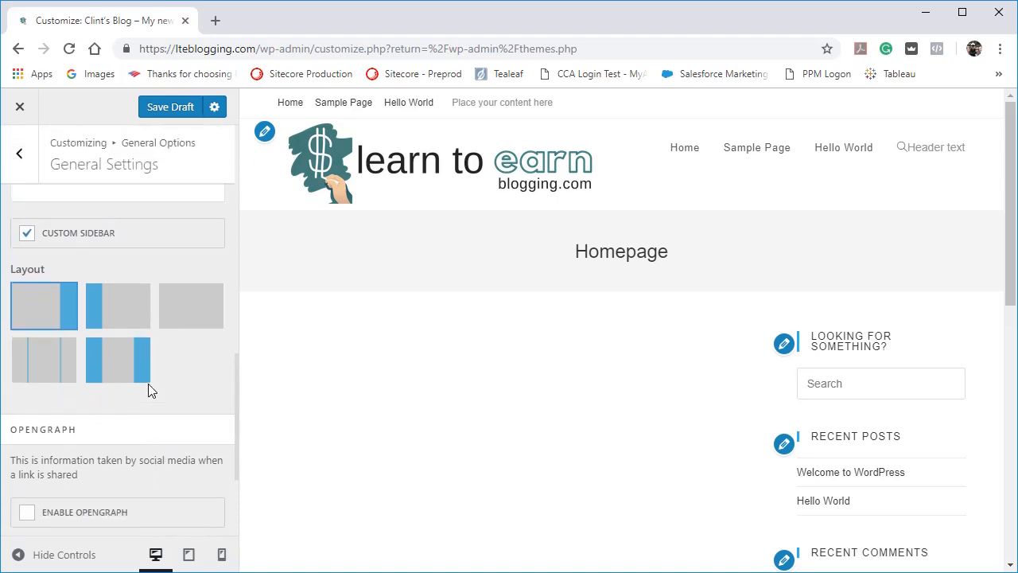
{"action": "scroll", "coordinate": [148, 383], "scroll_direction": "up", "scroll_amount": 4}
{"action": "scroll", "coordinate": [148, 383], "scroll_direction": "up", "scroll_amount": 1}
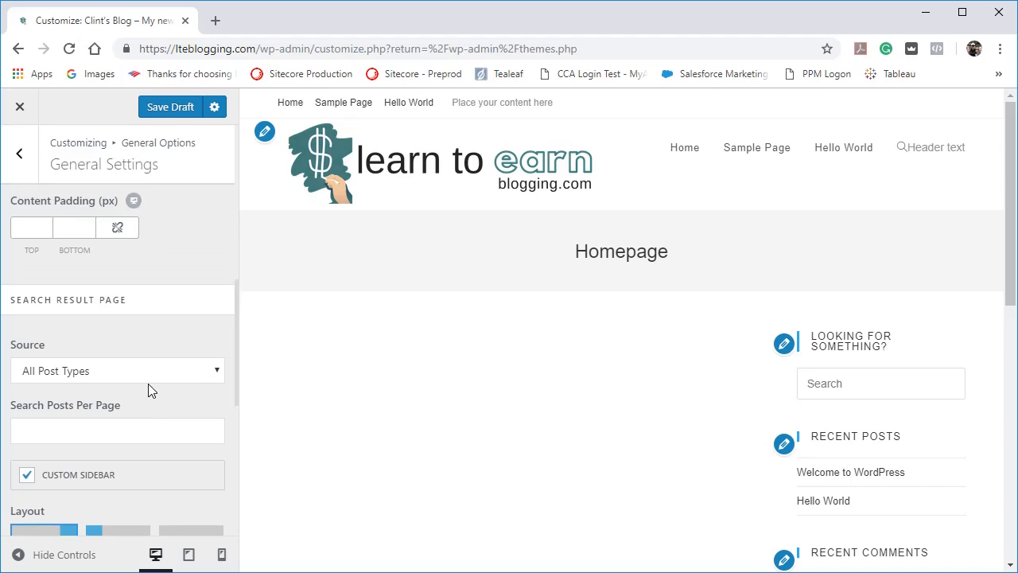
{"action": "scroll", "coordinate": [117, 348], "scroll_direction": "up", "scroll_amount": 2}
{"action": "scroll", "coordinate": [117, 351], "scroll_direction": "up", "scroll_amount": 4}
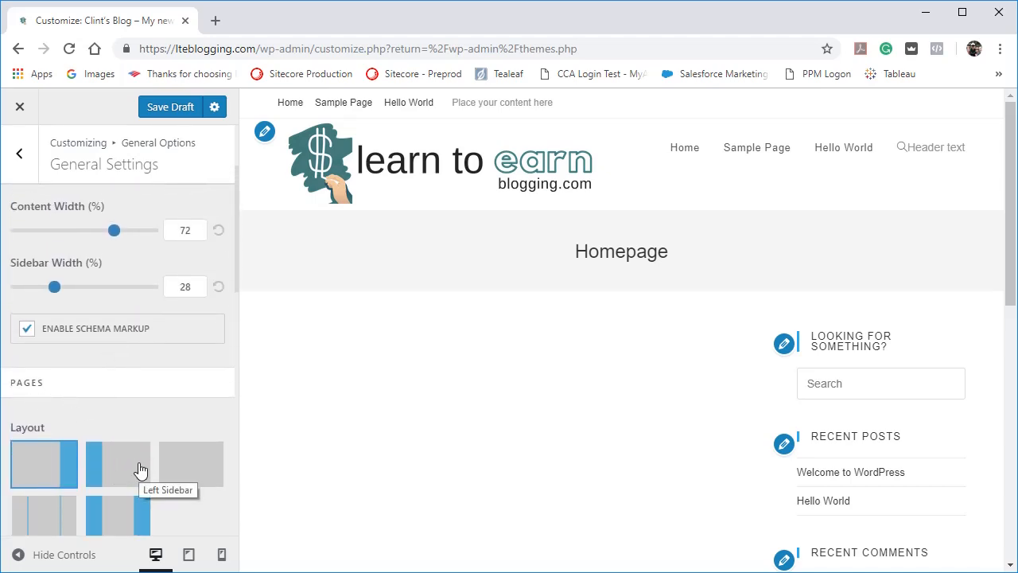
Set the Pages layout to the full-width option without sidebars.
{"action": "scroll", "coordinate": [138, 471], "scroll_direction": "down", "scroll_amount": 2}
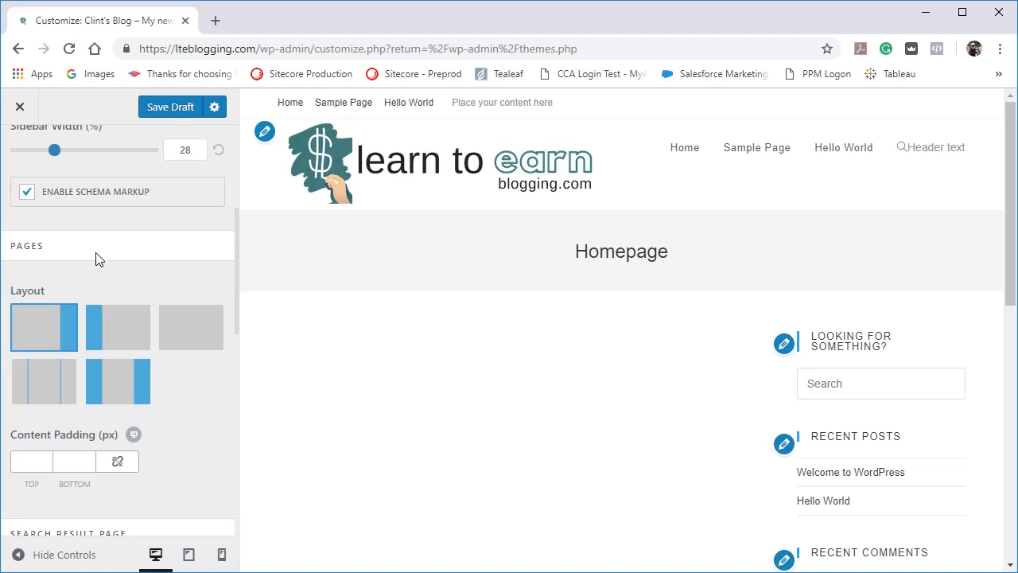
{"action": "left_click", "coordinate": [186, 318]}
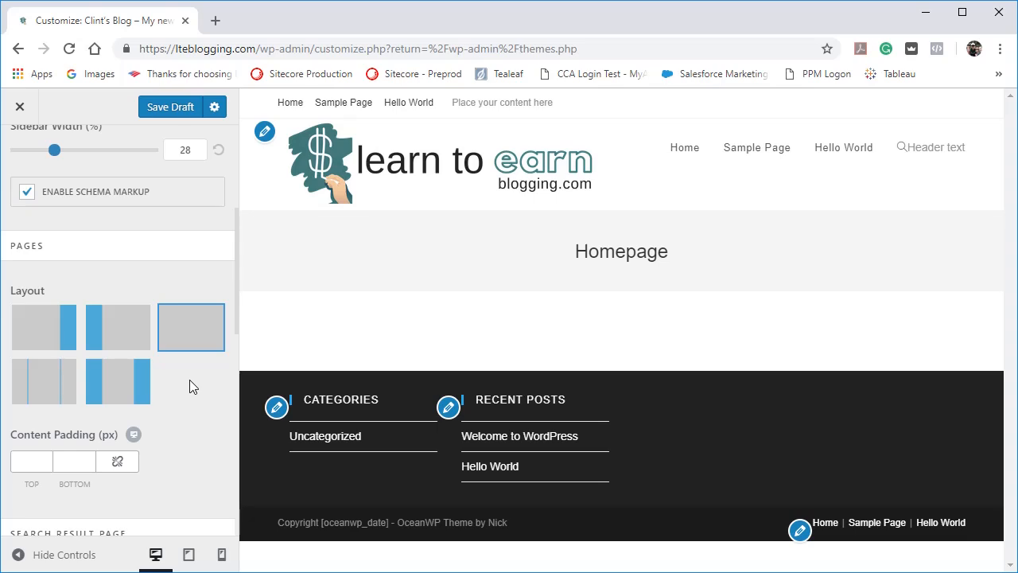
{"action": "scroll", "coordinate": [190, 380], "scroll_direction": "down", "scroll_amount": 4}
{"action": "scroll", "coordinate": [189, 380], "scroll_direction": "down", "scroll_amount": 4}
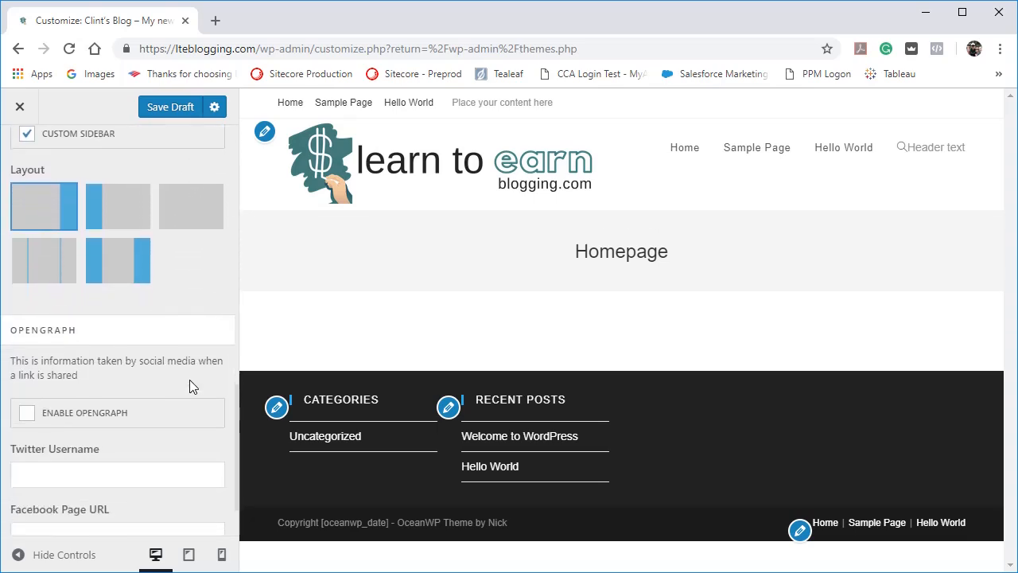
{"action": "scroll", "coordinate": [189, 386], "scroll_direction": "up", "scroll_amount": 10}
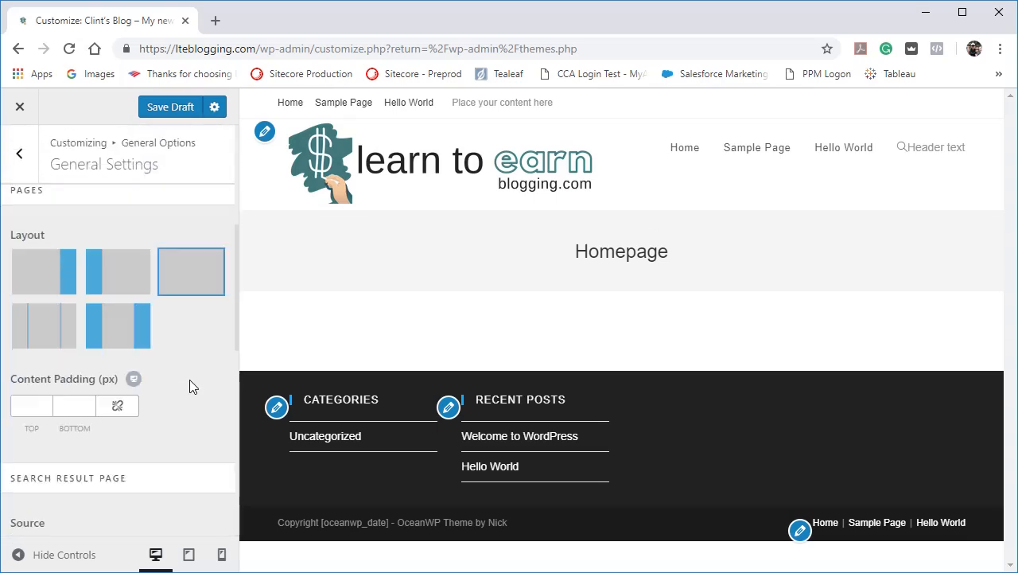
Open General Styling and review the primary, border, site background and link color options.
{"action": "left_click", "coordinate": [19, 148]}
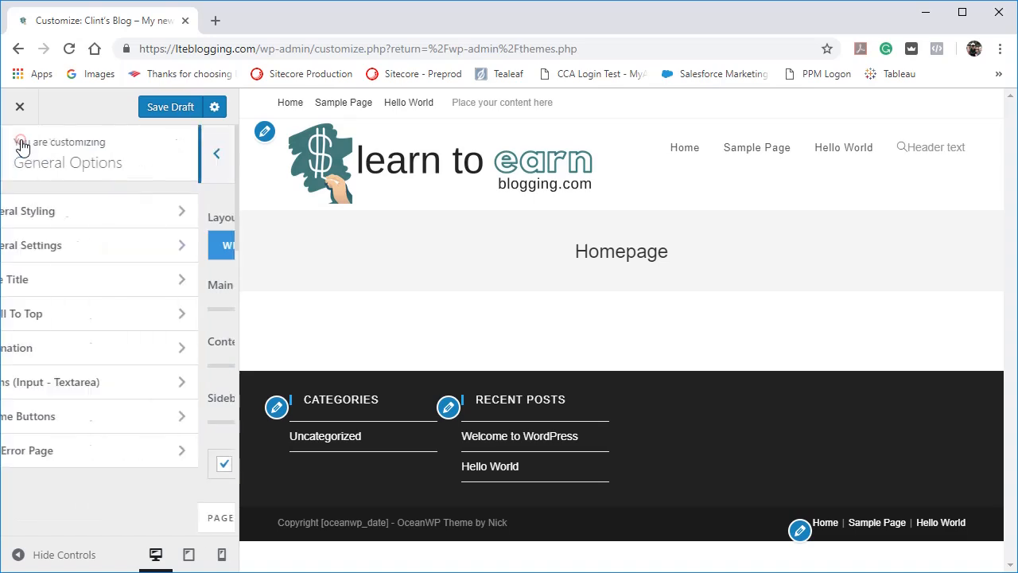
{"action": "left_click", "coordinate": [70, 221]}
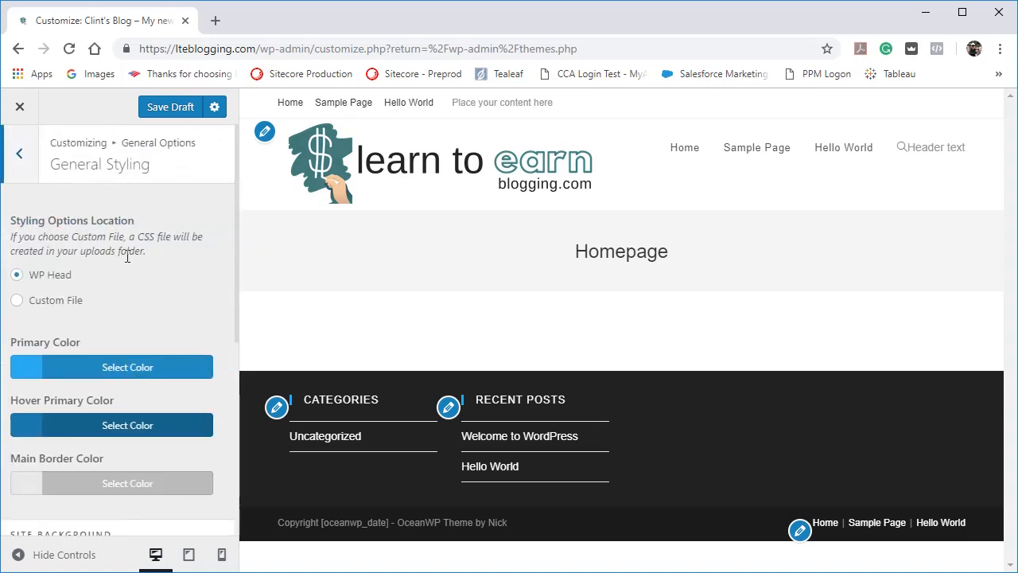
{"action": "scroll", "coordinate": [128, 257], "scroll_direction": "down", "scroll_amount": 3}
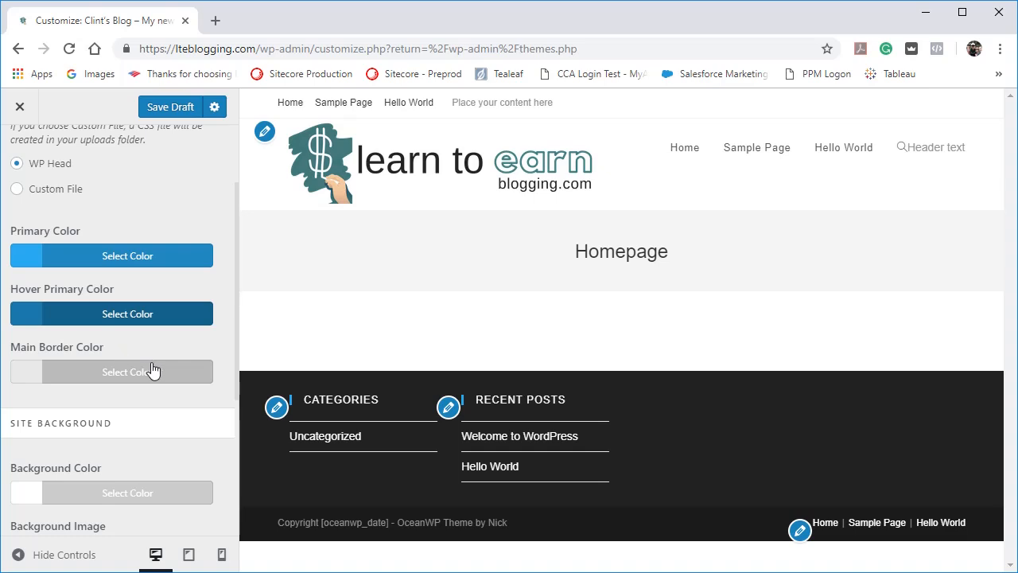
{"action": "scroll", "coordinate": [138, 338], "scroll_direction": "down", "scroll_amount": 4}
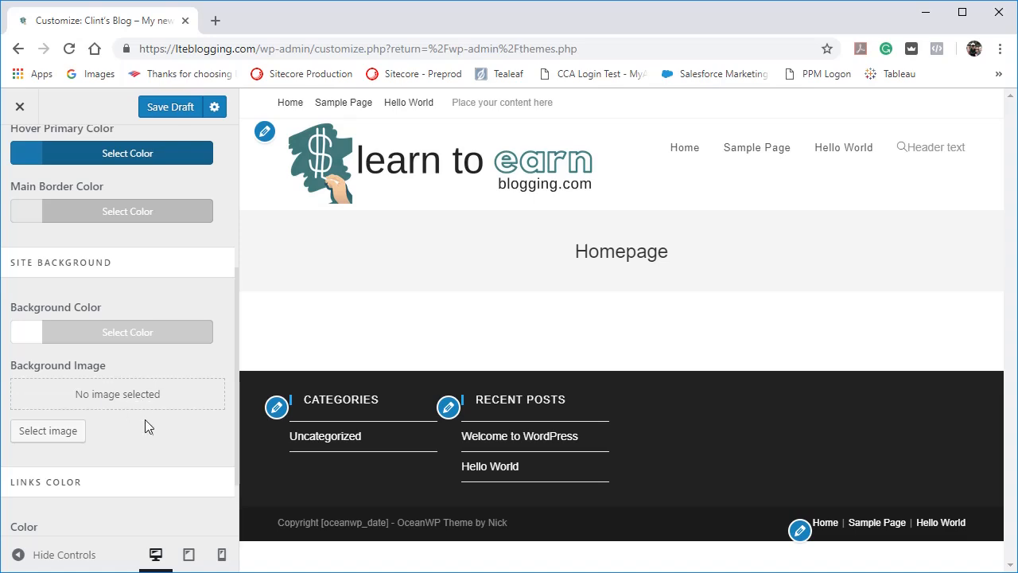
{"action": "scroll", "coordinate": [145, 421], "scroll_direction": "down", "scroll_amount": 3}
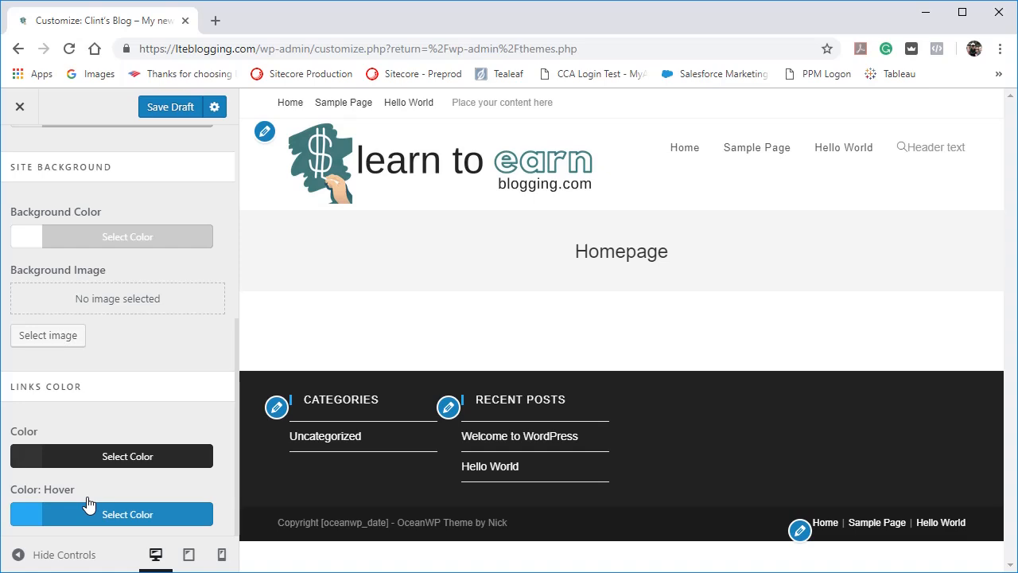
{"action": "scroll", "coordinate": [88, 505], "scroll_direction": "up", "scroll_amount": 5}
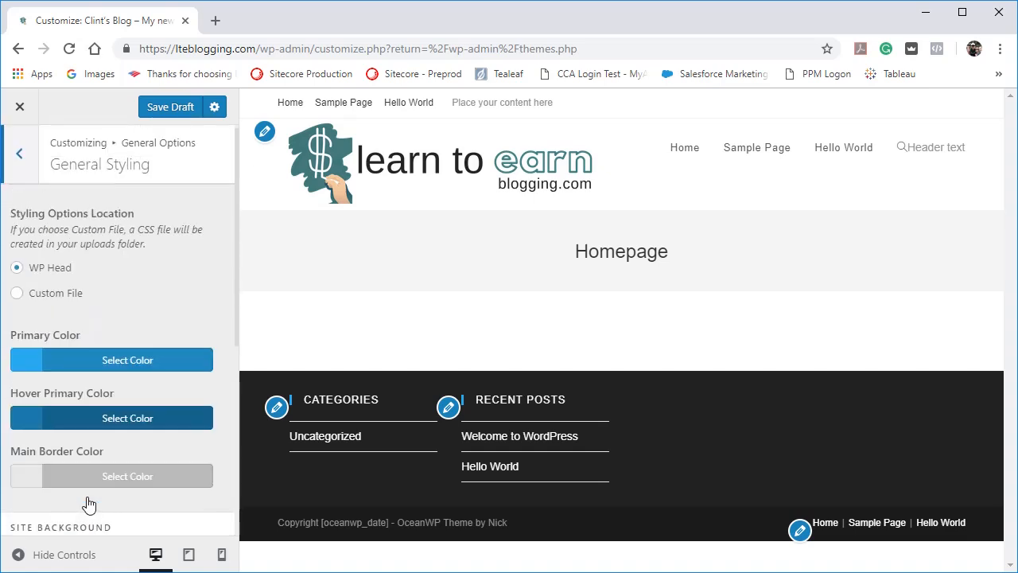
{"action": "scroll", "coordinate": [87, 496], "scroll_direction": "up", "scroll_amount": 1}
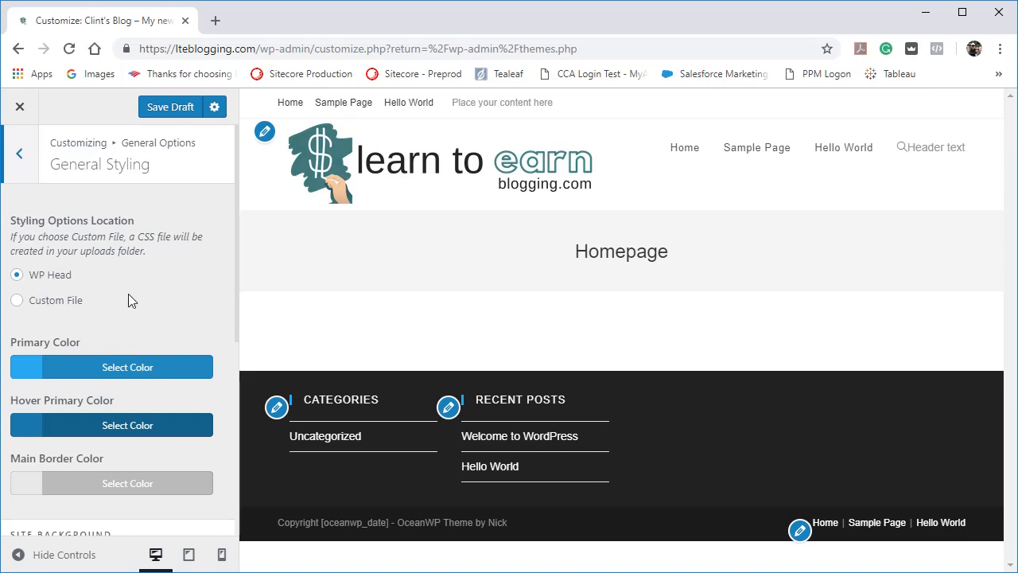
Examine the alignment, font size, border width and color options for Pagination in the General Options.
{"action": "left_click", "coordinate": [21, 152]}
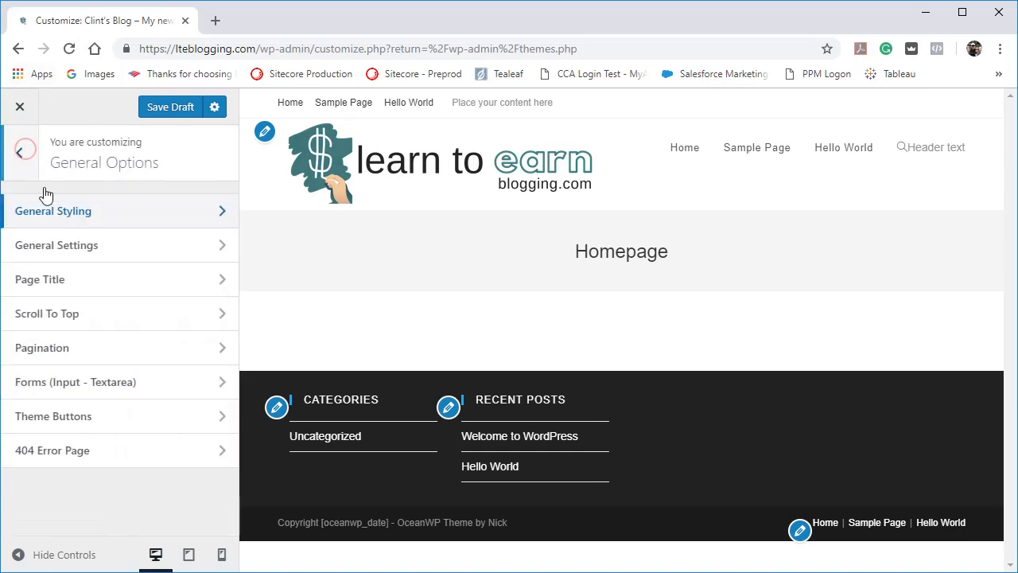
{"action": "left_click", "coordinate": [73, 353]}
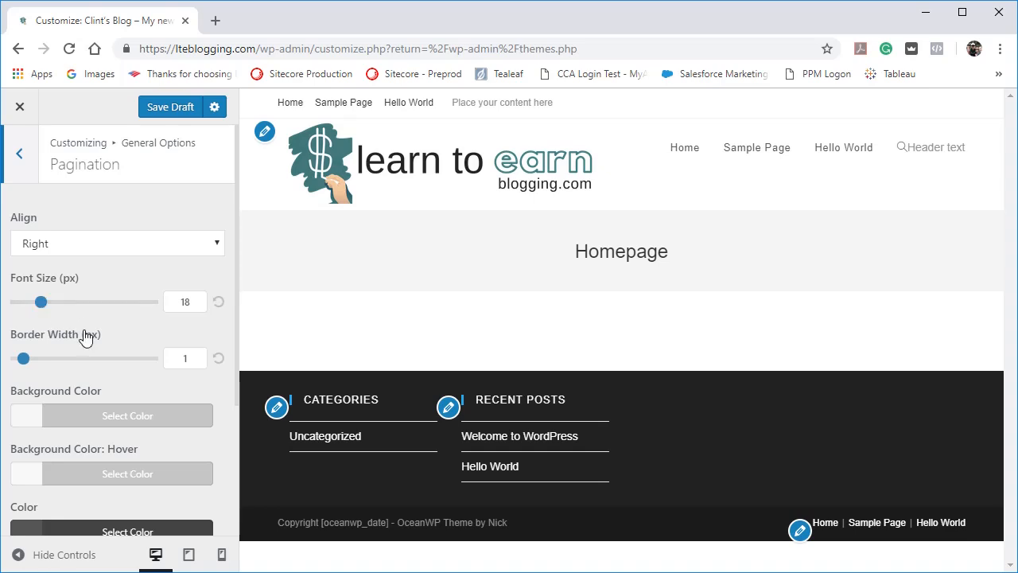
{"action": "scroll", "coordinate": [87, 340], "scroll_direction": "down", "scroll_amount": 3}
{"action": "scroll", "coordinate": [90, 341], "scroll_direction": "up", "scroll_amount": 3}
{"action": "left_click", "coordinate": [29, 164]}
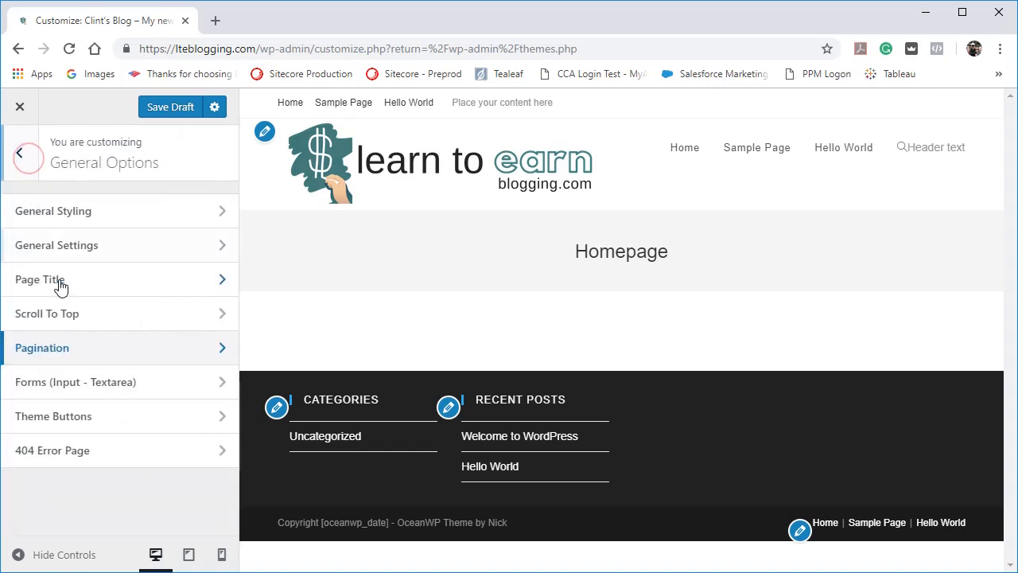
Review the padding, border radius, background and text color options for the Theme Buttons.
{"action": "left_click", "coordinate": [101, 429]}
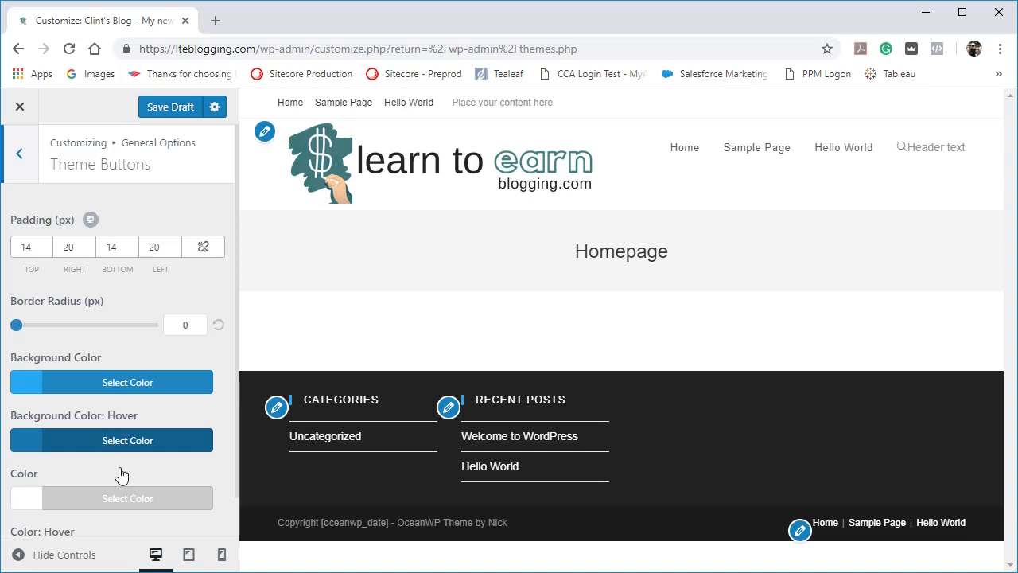
{"action": "scroll", "coordinate": [121, 475], "scroll_direction": "down", "scroll_amount": 1}
{"action": "scroll", "coordinate": [121, 475], "scroll_direction": "up", "scroll_amount": 1}
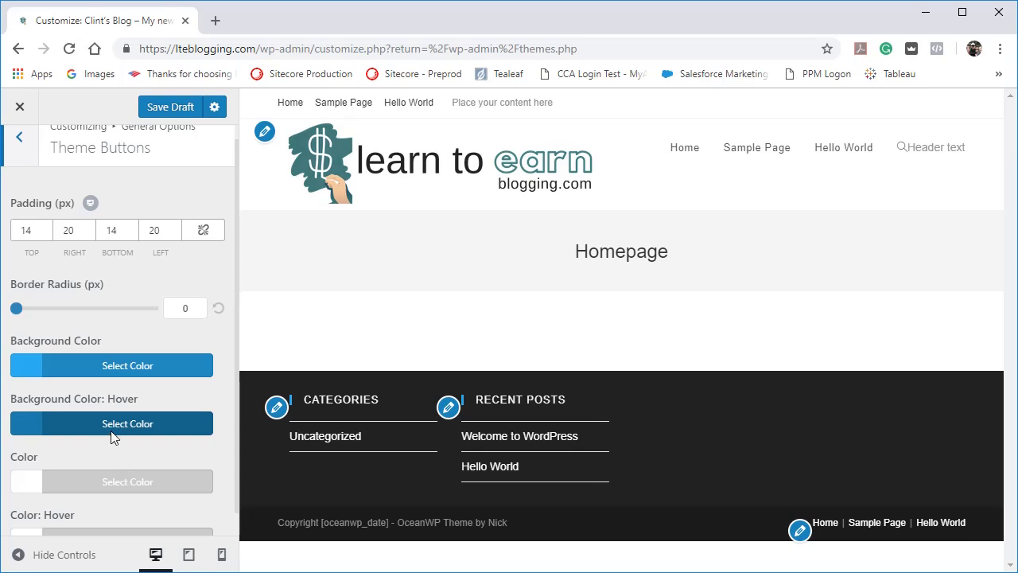
{"action": "scroll", "coordinate": [138, 474], "scroll_direction": "down", "scroll_amount": 1}
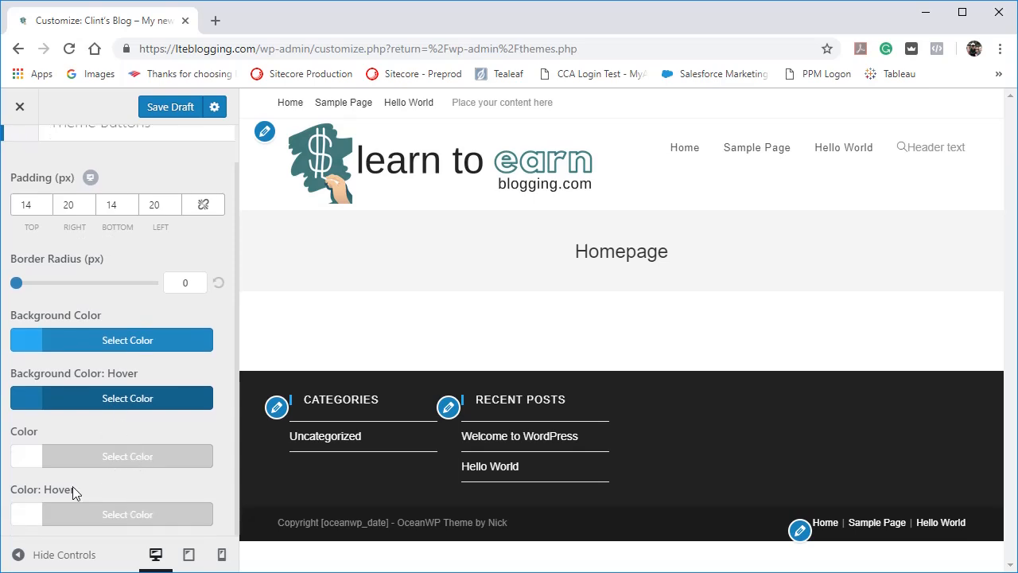
{"action": "scroll", "coordinate": [114, 516], "scroll_direction": "up", "scroll_amount": 1}
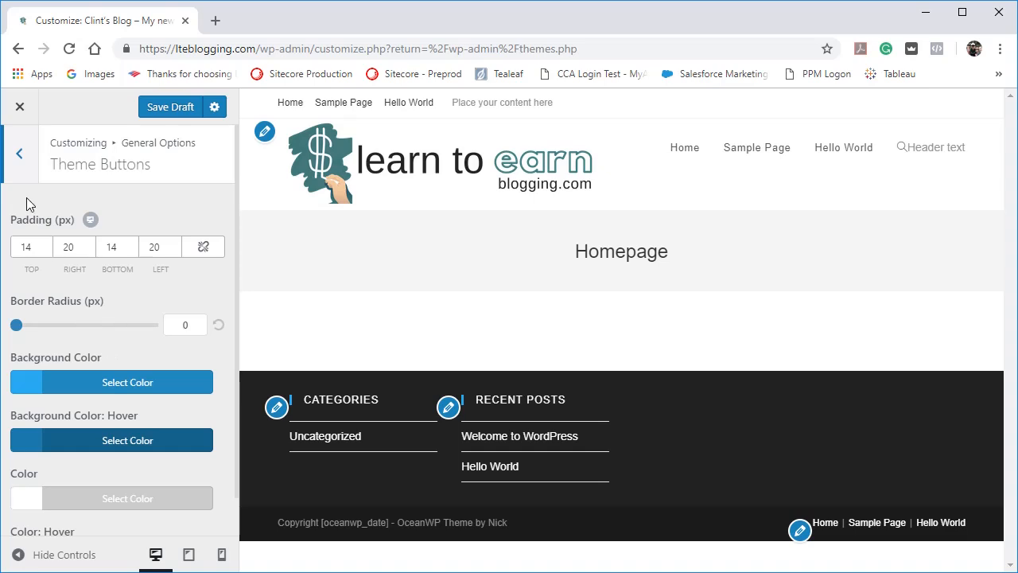
{"action": "left_click", "coordinate": [20, 154]}
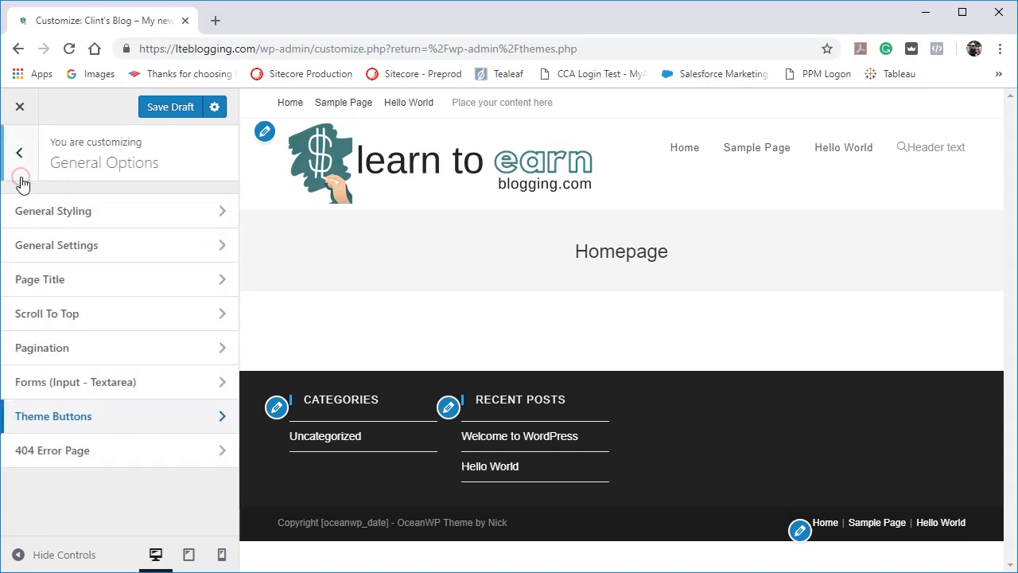
Turn on the Blank Page option for the 404 Error Page and review its template and layout choices, keeping the first layout.
{"action": "left_click", "coordinate": [79, 466]}
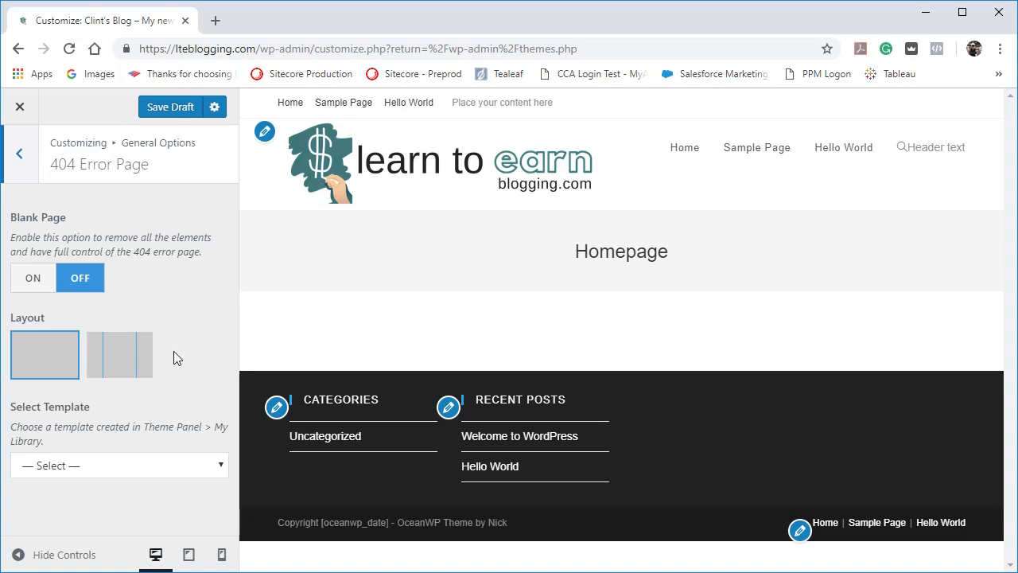
{"action": "left_click", "coordinate": [32, 279]}
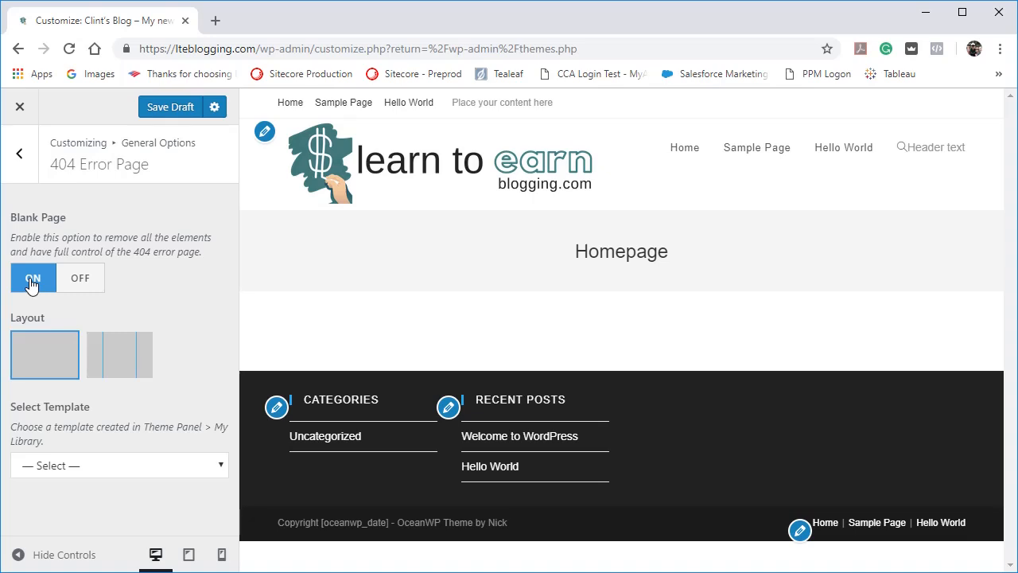
{"action": "left_click", "coordinate": [179, 469]}
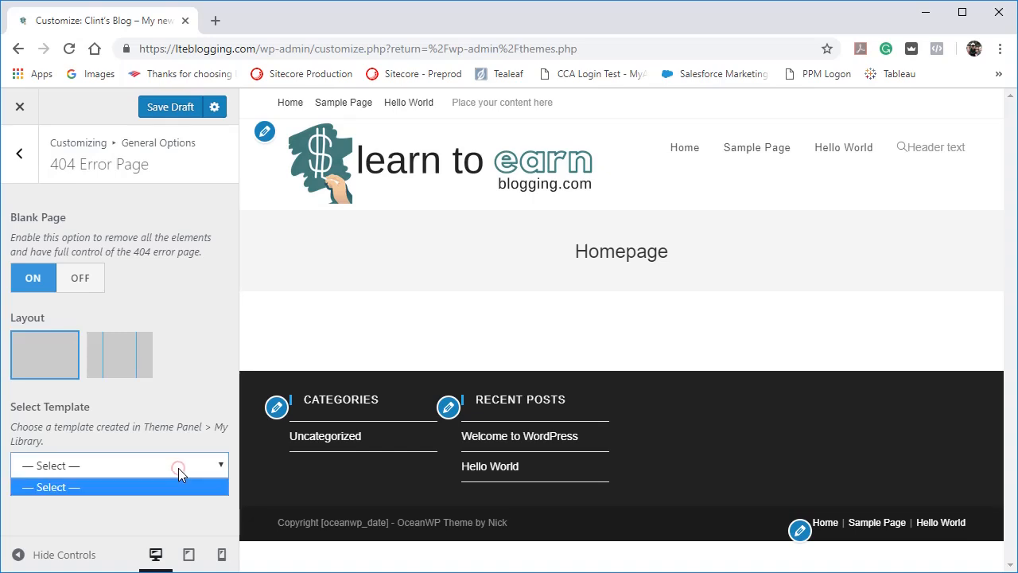
{"action": "left_click", "coordinate": [178, 468]}
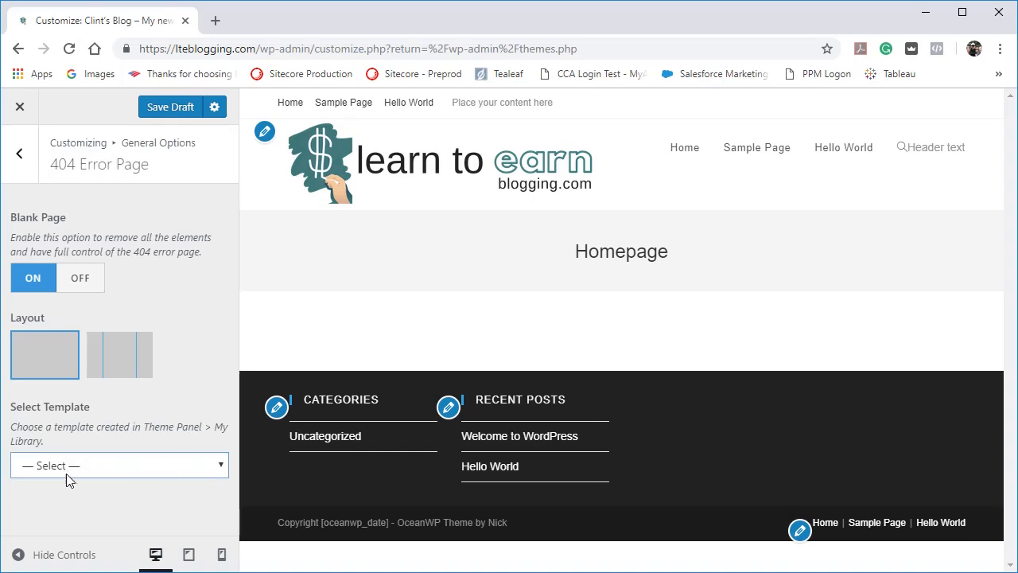
{"action": "left_click", "coordinate": [111, 360]}
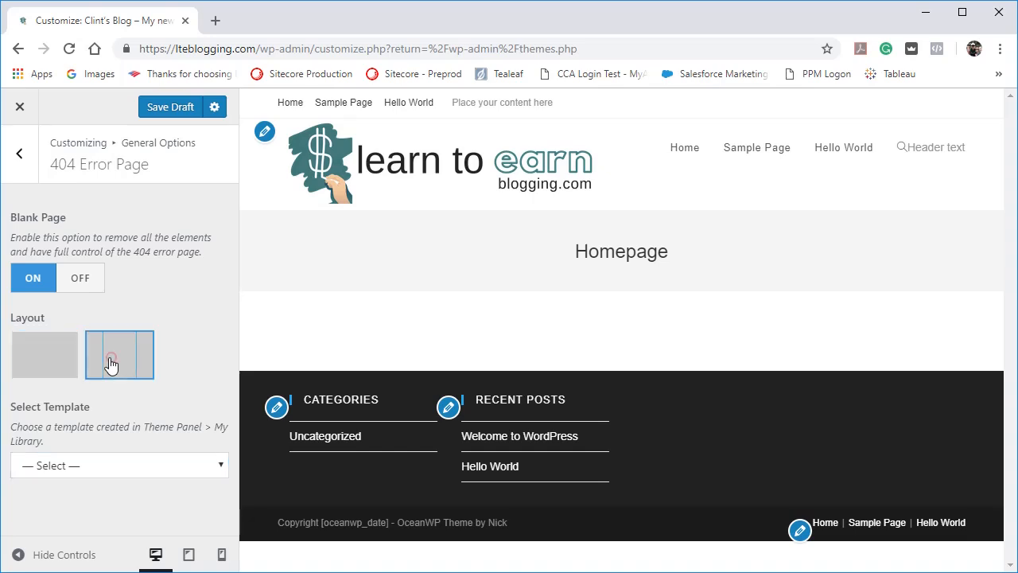
{"action": "left_click", "coordinate": [45, 352]}
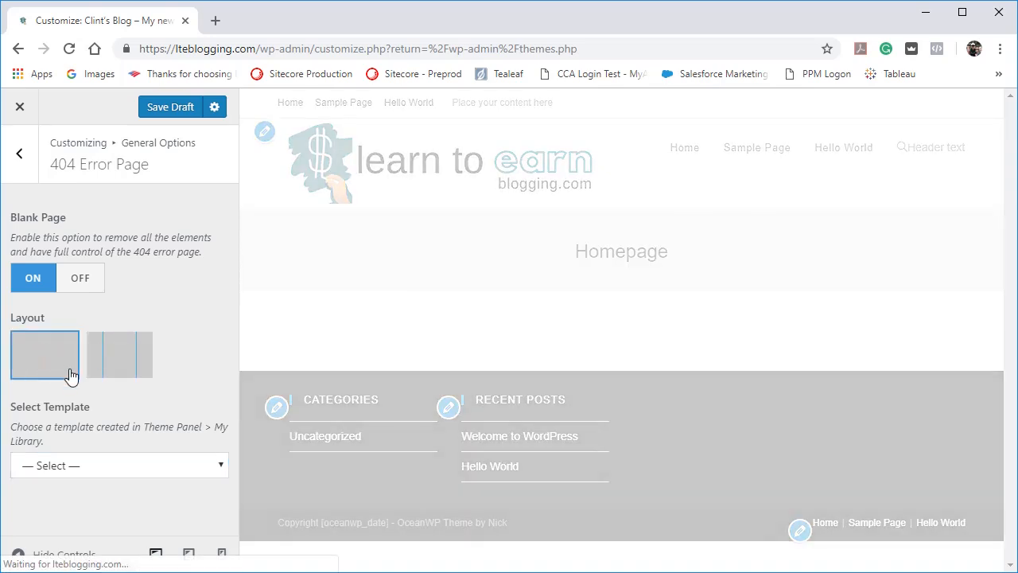
{"action": "left_click", "coordinate": [20, 154]}
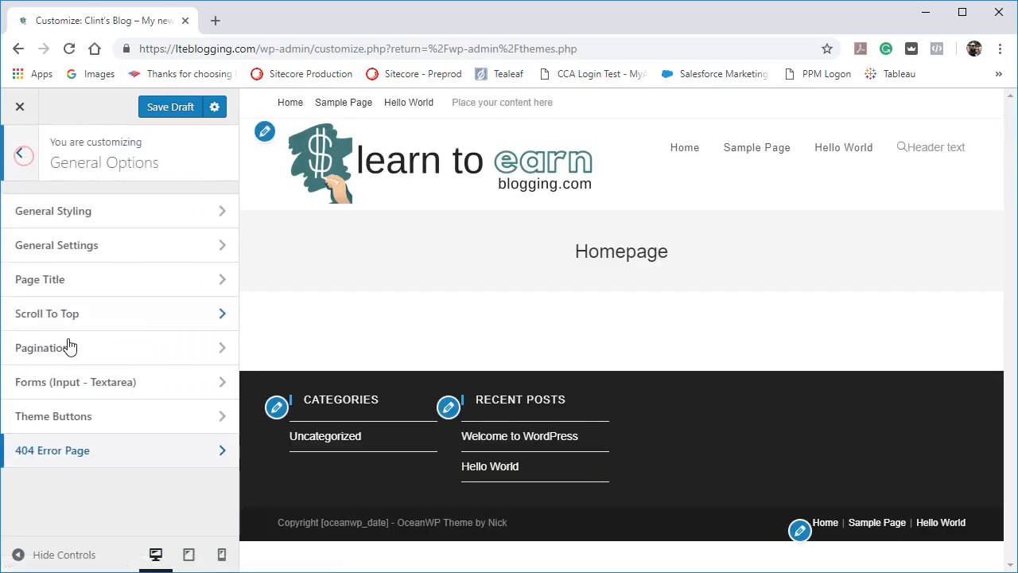
Examine the Typography sections, from General, Body and the headings through the menus, page titles, widgets and footer.
{"action": "left_click", "coordinate": [17, 156]}
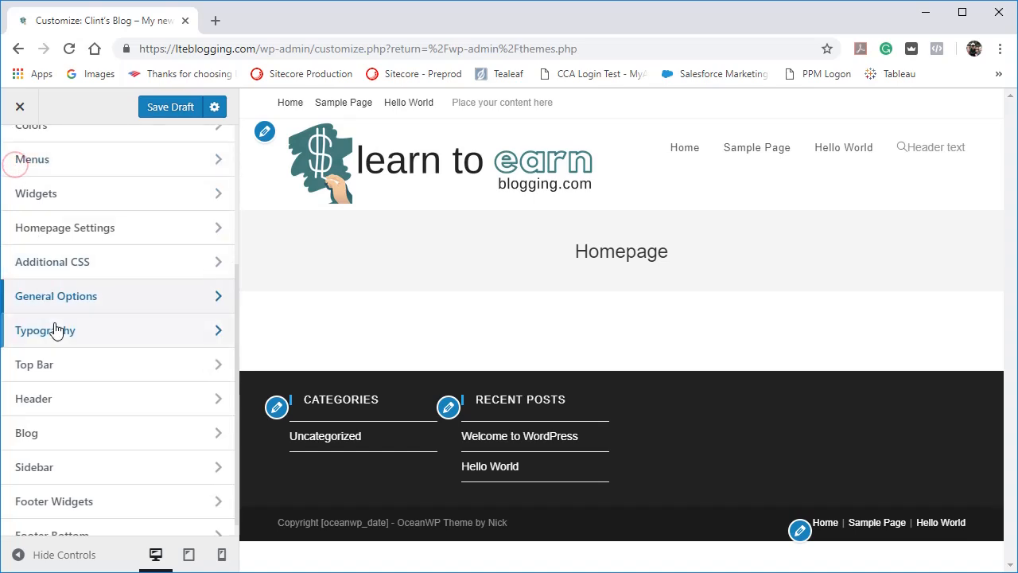
{"action": "scroll", "coordinate": [88, 372], "scroll_direction": "down", "scroll_amount": 1}
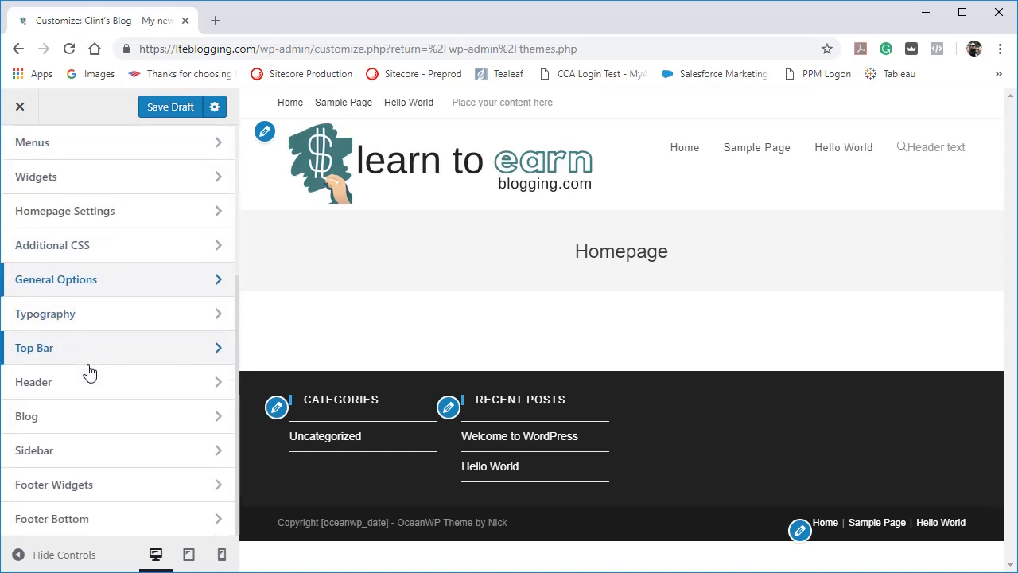
{"action": "scroll", "coordinate": [86, 371], "scroll_direction": "up", "scroll_amount": 3}
{"action": "scroll", "coordinate": [87, 371], "scroll_direction": "down", "scroll_amount": 3}
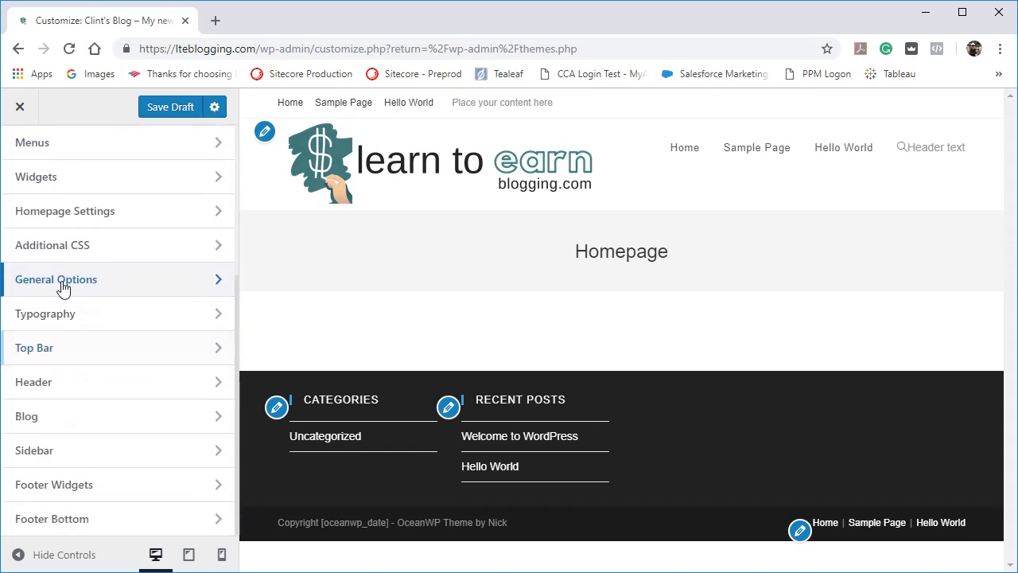
{"action": "left_click", "coordinate": [61, 317]}
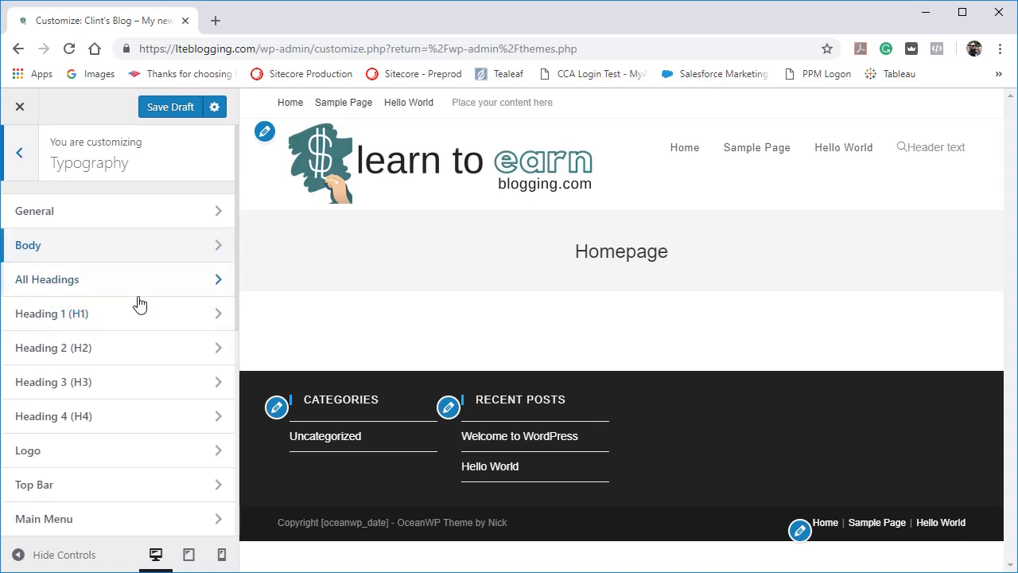
{"action": "scroll", "coordinate": [140, 348], "scroll_direction": "down", "scroll_amount": 5}
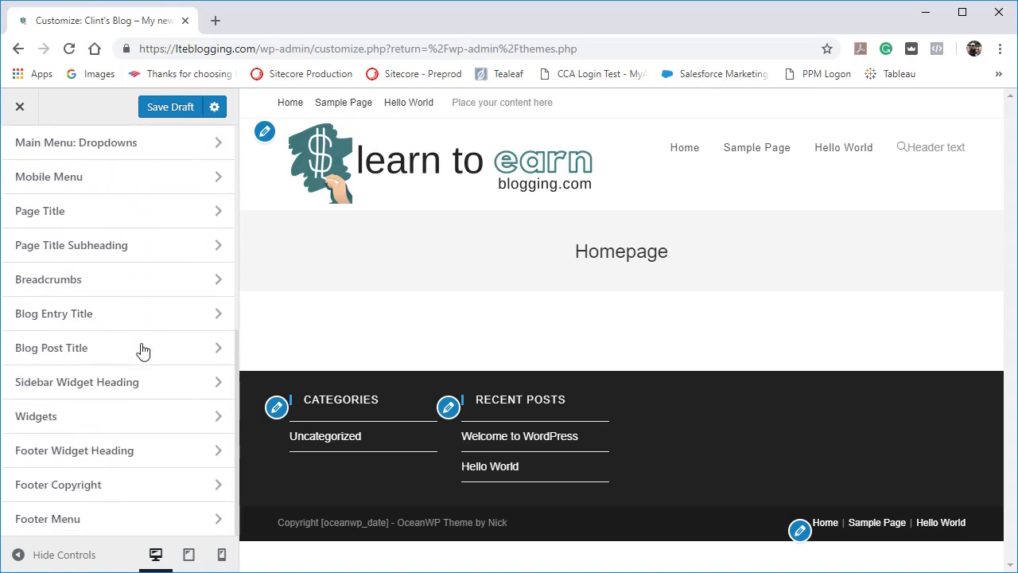
{"action": "scroll", "coordinate": [142, 351], "scroll_direction": "up", "scroll_amount": 5}
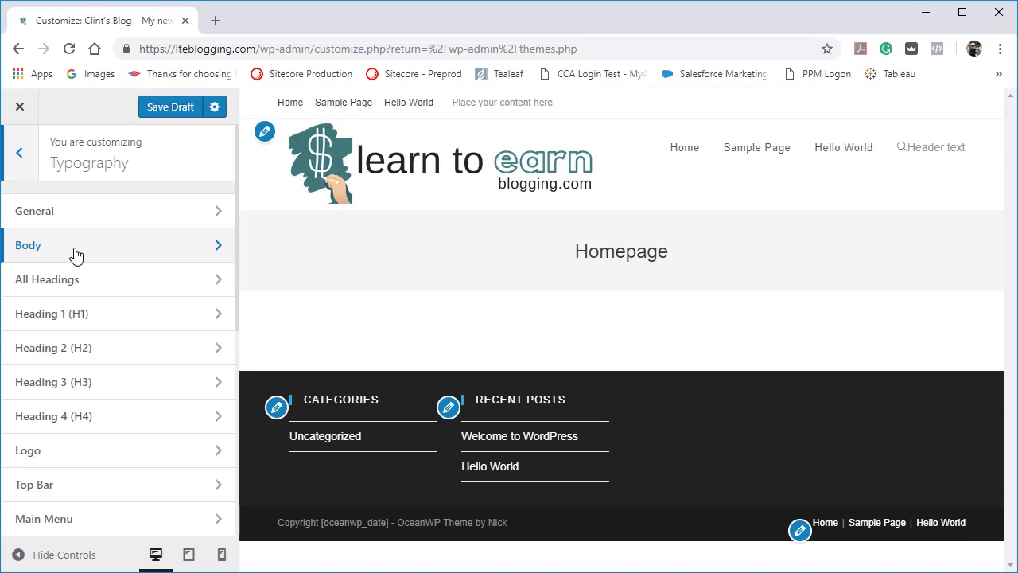
{"action": "scroll", "coordinate": [106, 346], "scroll_direction": "down", "scroll_amount": 1}
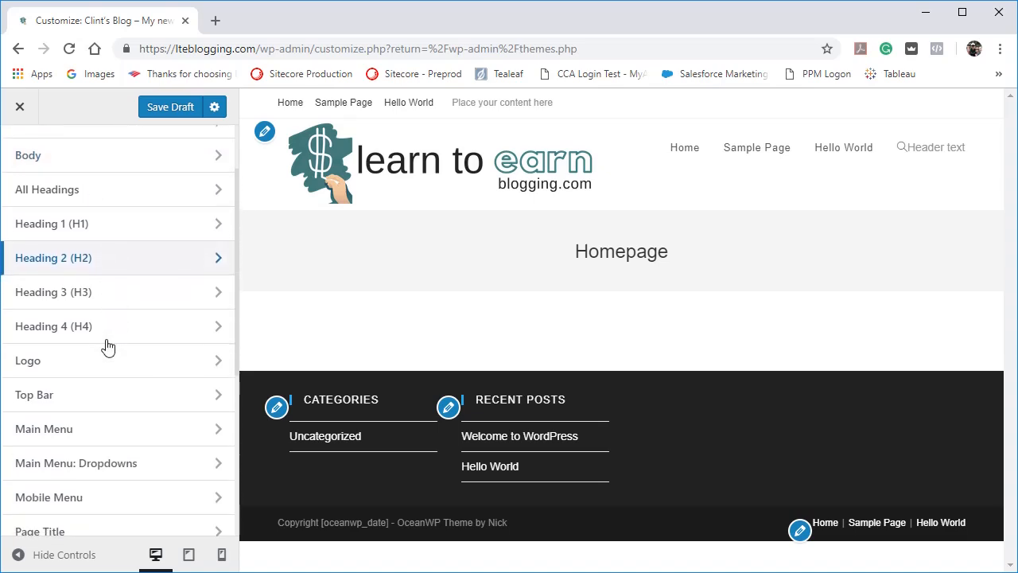
{"action": "scroll", "coordinate": [68, 403], "scroll_direction": "down", "scroll_amount": 1}
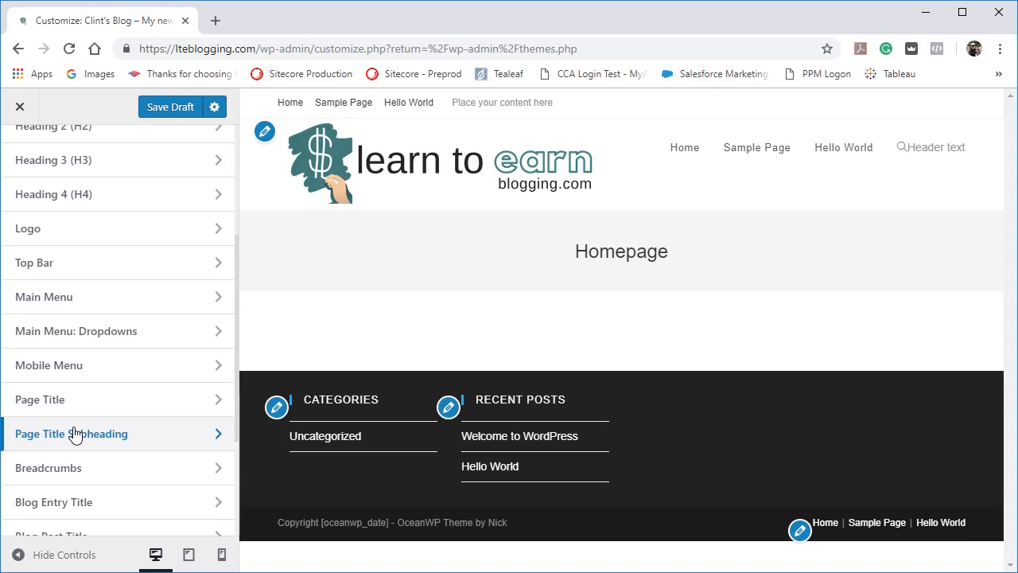
{"action": "scroll", "coordinate": [75, 433], "scroll_direction": "down", "scroll_amount": 2}
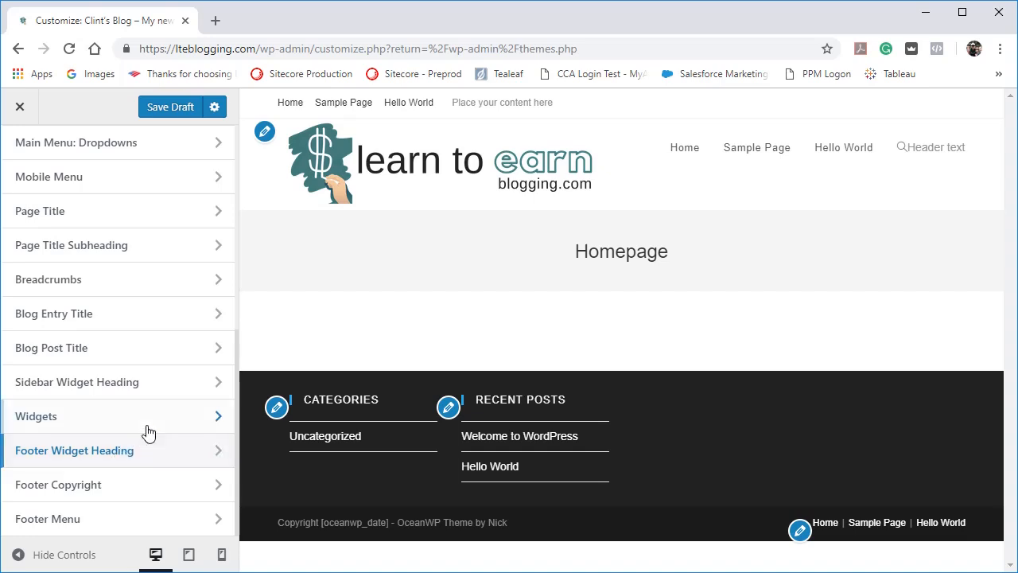
{"action": "scroll", "coordinate": [152, 425], "scroll_direction": "up", "scroll_amount": 5}
{"action": "scroll", "coordinate": [155, 429], "scroll_direction": "up", "scroll_amount": 2}
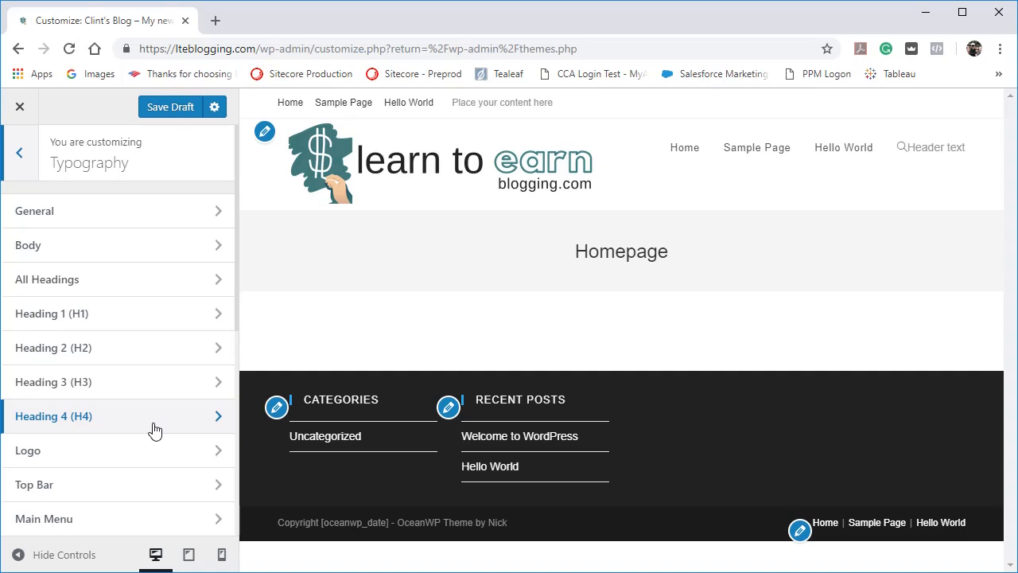
{"action": "left_click", "coordinate": [19, 153]}
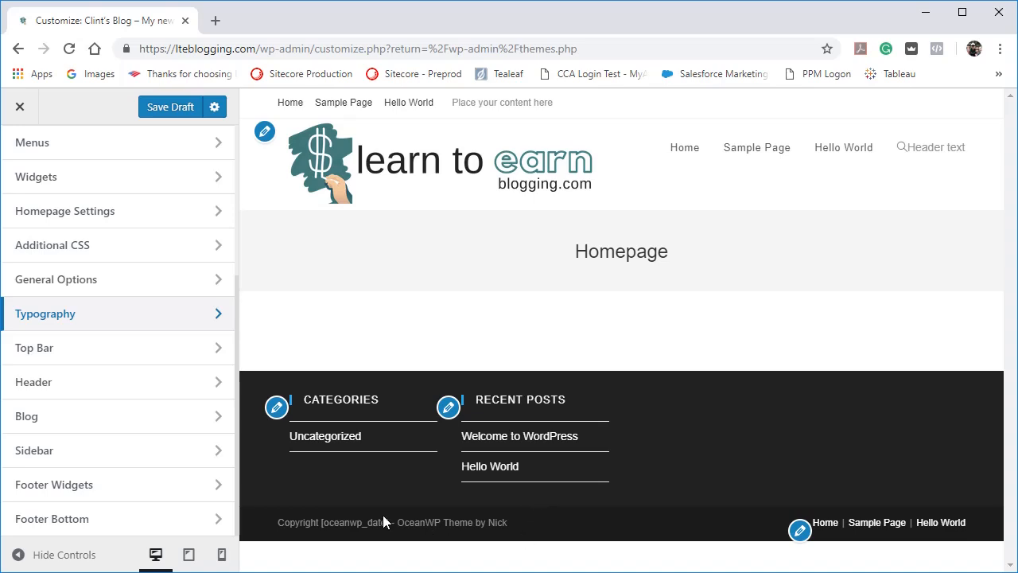
Open the Footer Bottom settings from the main customizer sections.
{"action": "scroll", "coordinate": [136, 488], "scroll_direction": "up", "scroll_amount": 1}
{"action": "scroll", "coordinate": [136, 487], "scroll_direction": "down", "scroll_amount": 1}
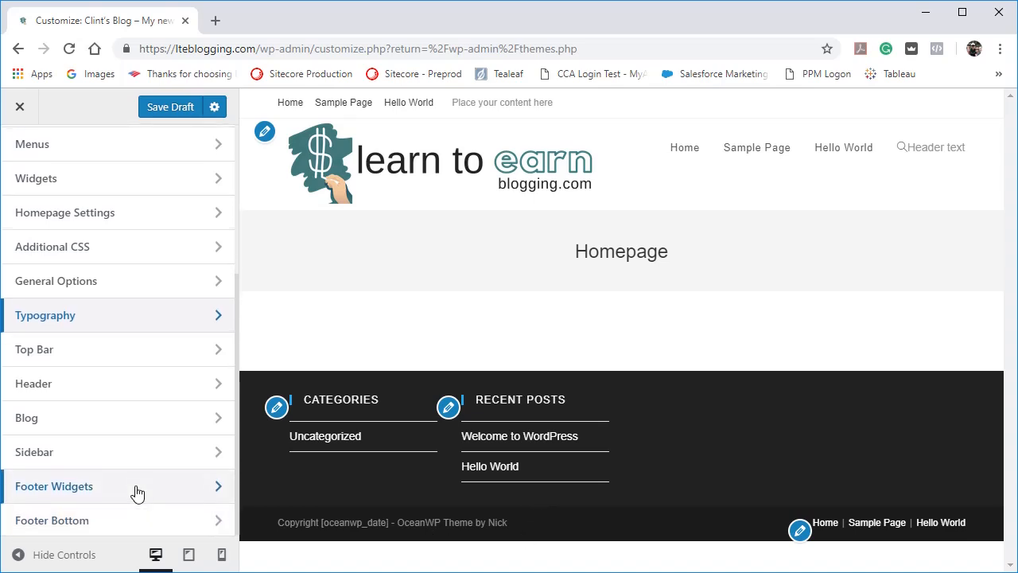
{"action": "left_click", "coordinate": [119, 518]}
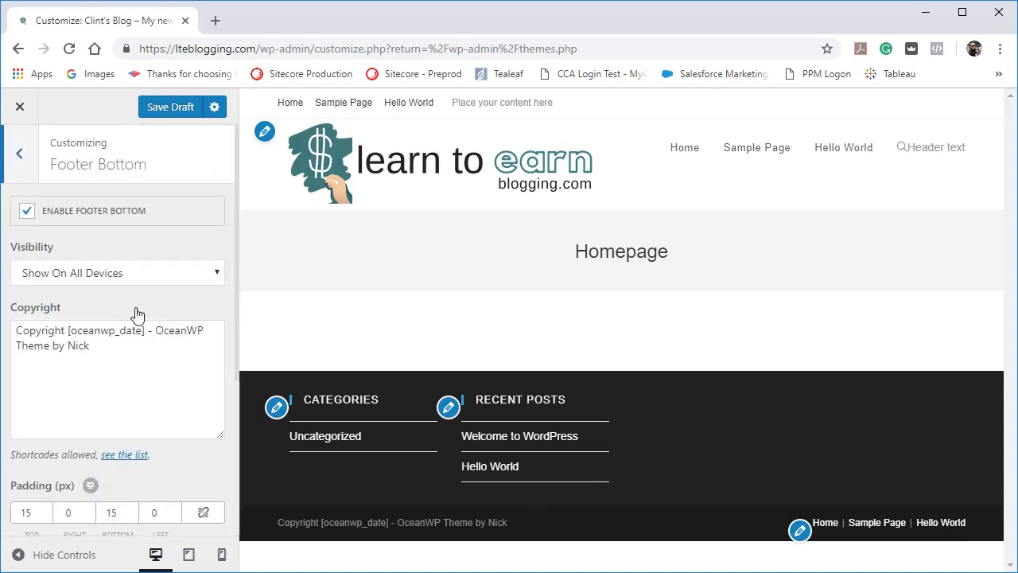
Try disabling Footer Bottom, check the end of the page preview, and enable it again.
{"action": "left_click", "coordinate": [26, 211]}
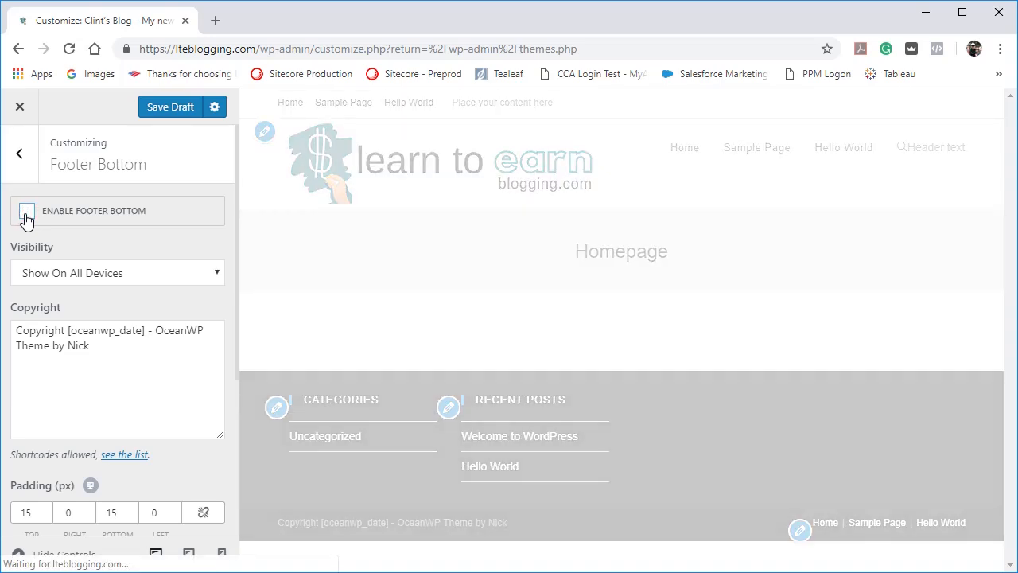
{"action": "scroll", "coordinate": [532, 370], "scroll_direction": "down", "scroll_amount": 10}
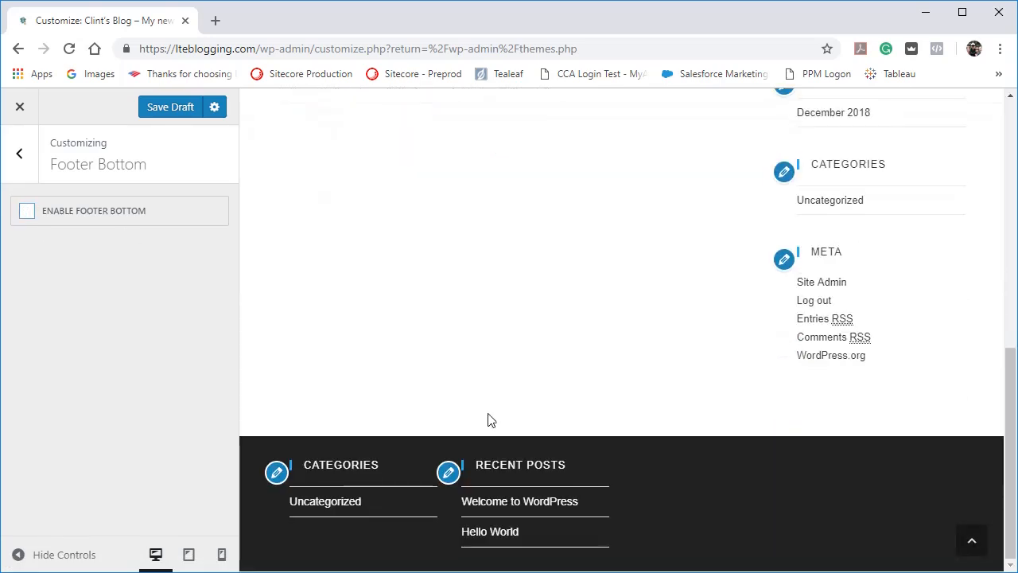
{"action": "left_click", "coordinate": [27, 211]}
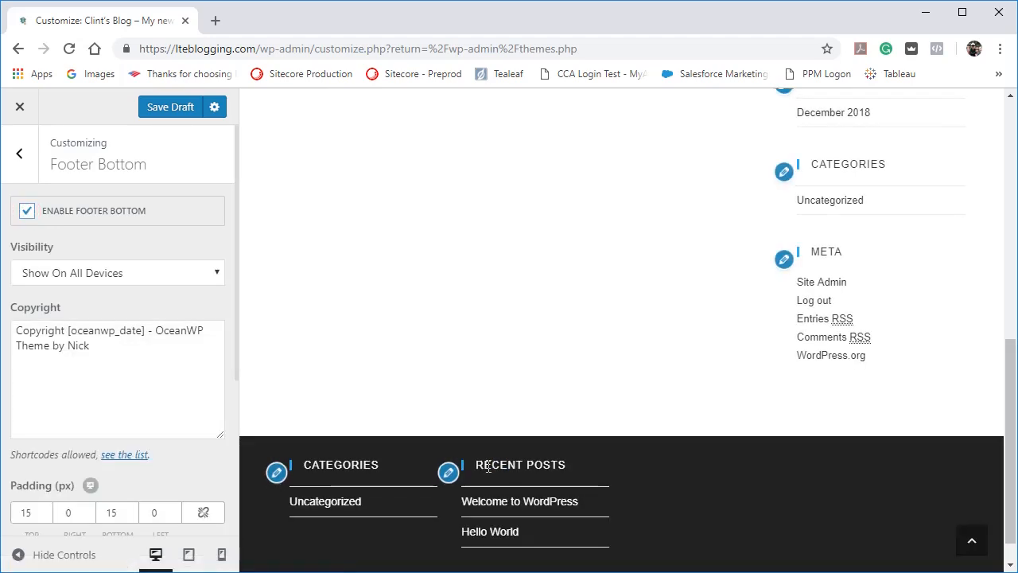
Review the Visibility choices, copyright text, padding and color options of the Footer Bottom.
{"action": "left_click", "coordinate": [219, 273]}
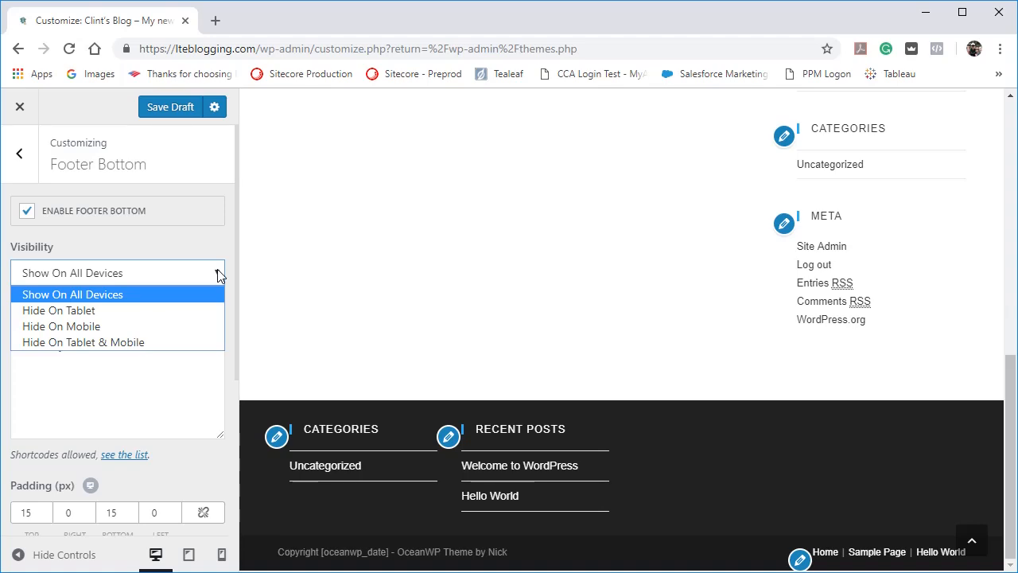
{"action": "left_click", "coordinate": [176, 461]}
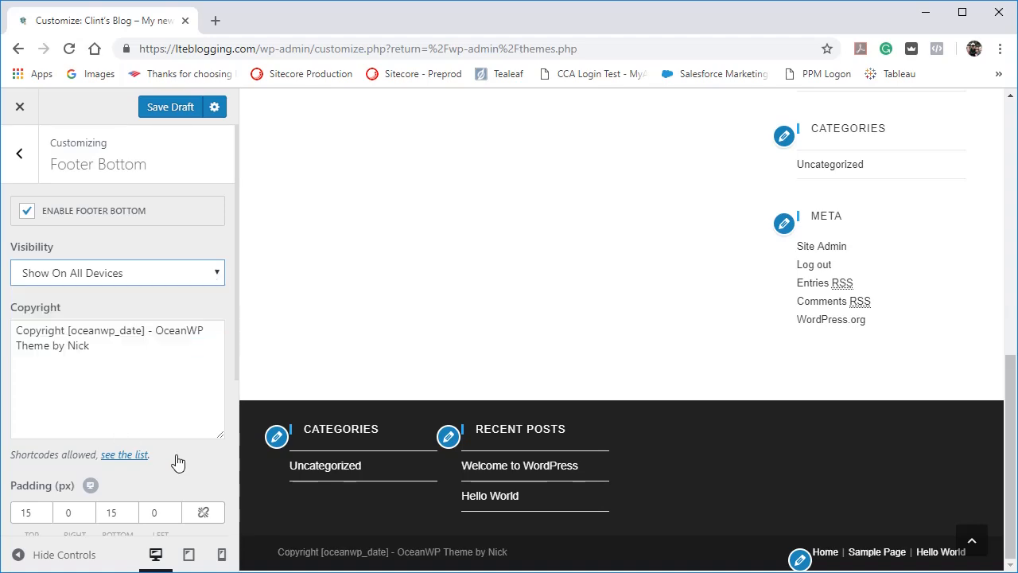
{"action": "left_click", "coordinate": [178, 463]}
{"action": "left_click", "coordinate": [177, 463]}
{"action": "scroll", "coordinate": [178, 463], "scroll_direction": "down", "scroll_amount": 4}
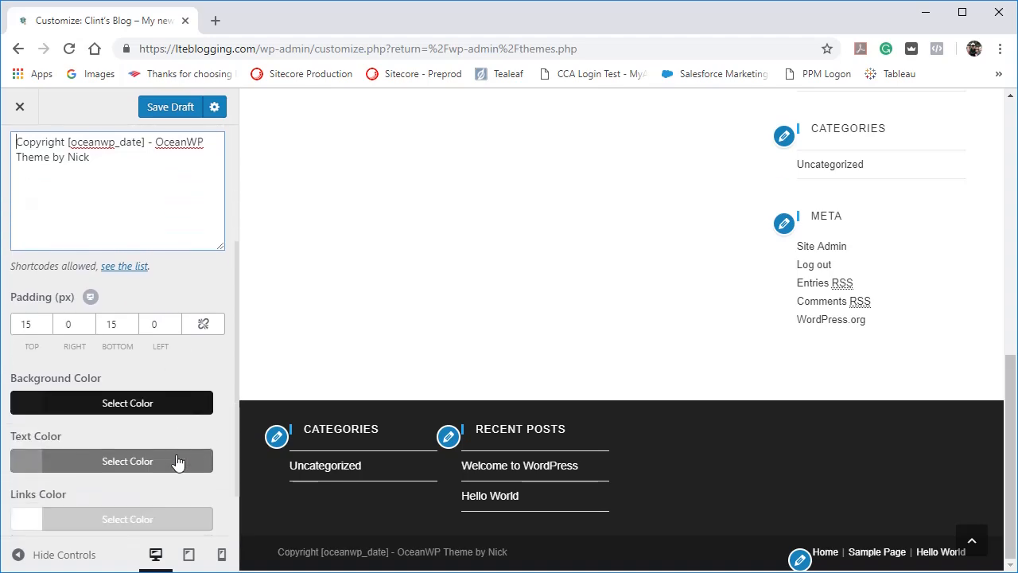
{"action": "scroll", "coordinate": [178, 462], "scroll_direction": "down", "scroll_amount": 2}
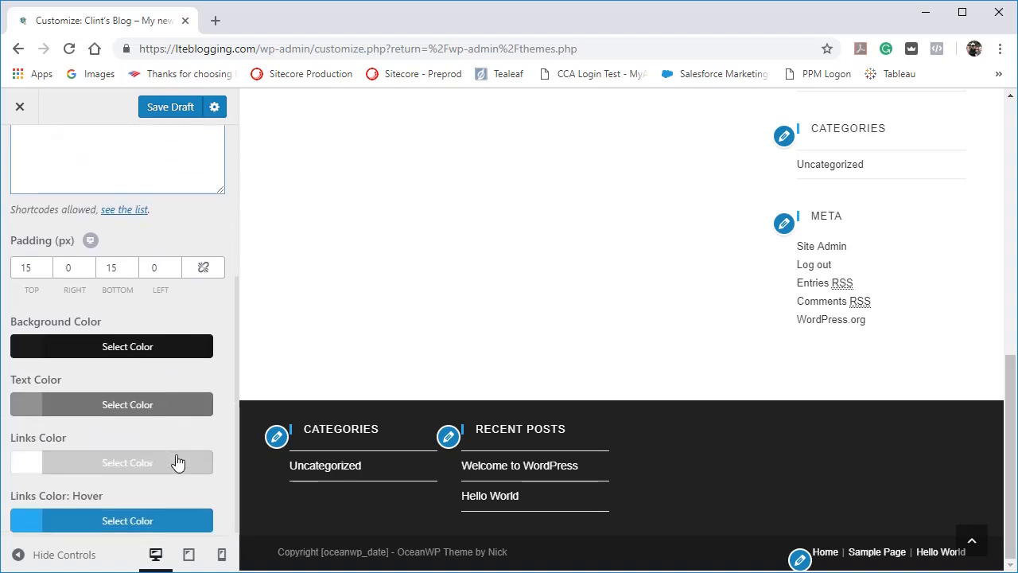
Set the Footer Bottom's top and bottom padding to 35 px each.
{"action": "double_click", "coordinate": [37, 266]}
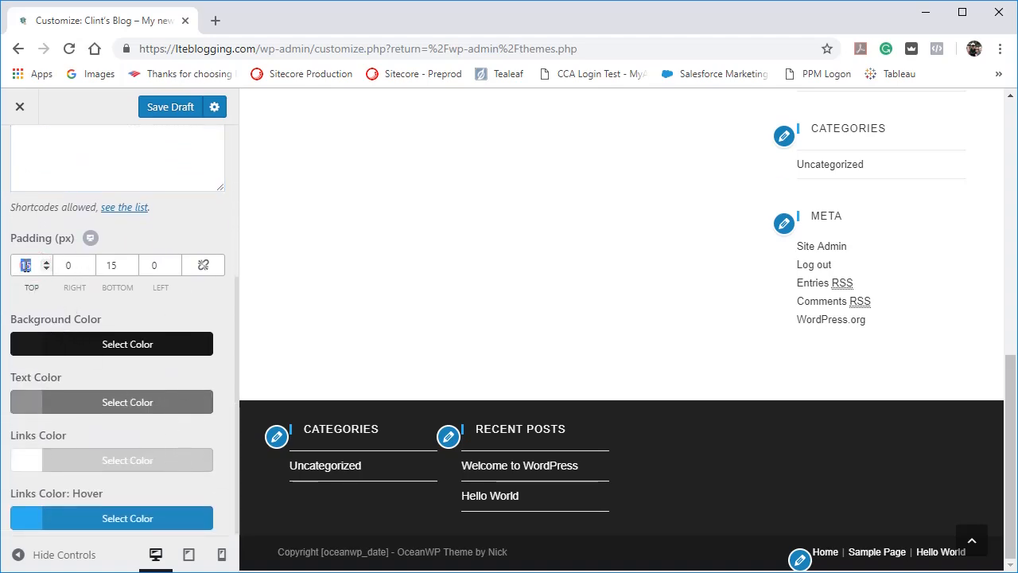
{"action": "type", "text": "35"}
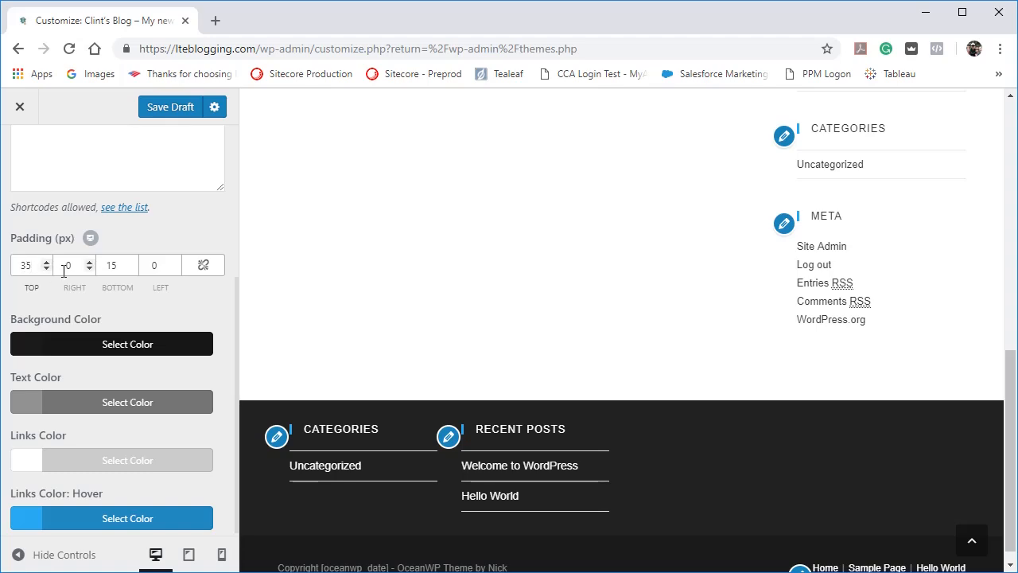
{"action": "double_click", "coordinate": [110, 266]}
{"action": "type", "text": "35"}
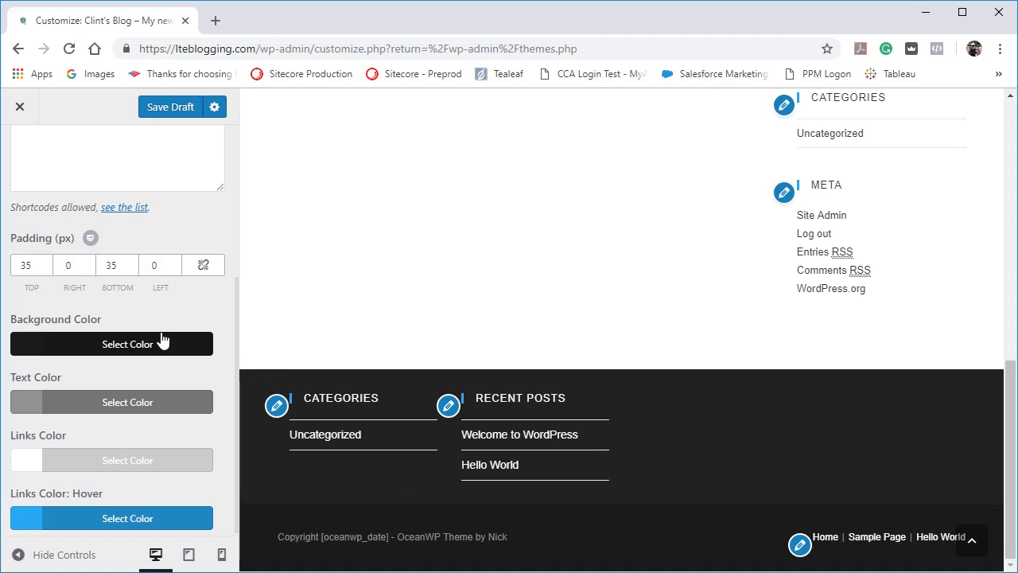
Try 35 px for the Footer Bottom's right and left padding, then set both back to 0.
{"action": "double_click", "coordinate": [63, 268]}
{"action": "type", "text": "35"}
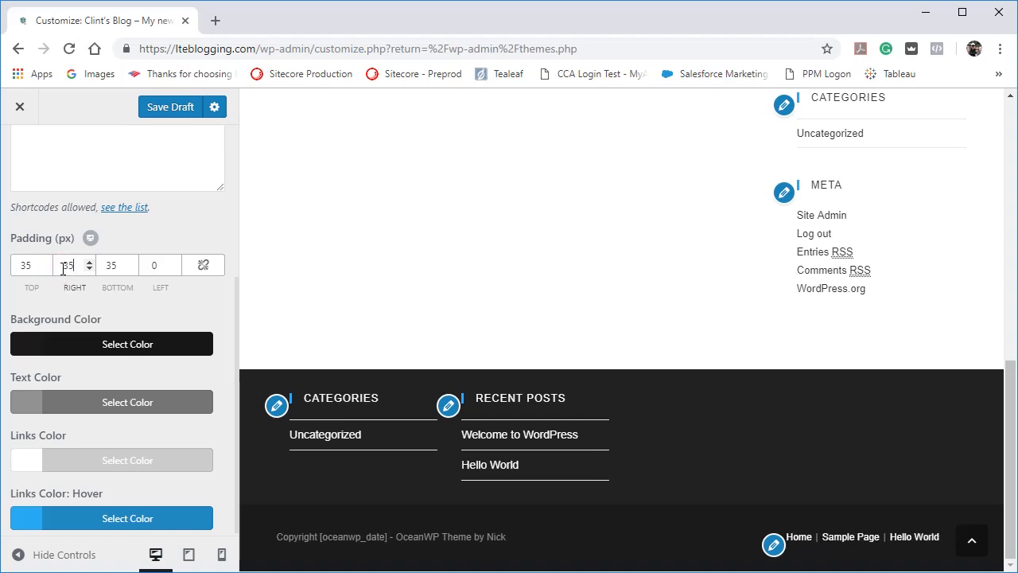
{"action": "double_click", "coordinate": [148, 268]}
{"action": "type", "text": "35"}
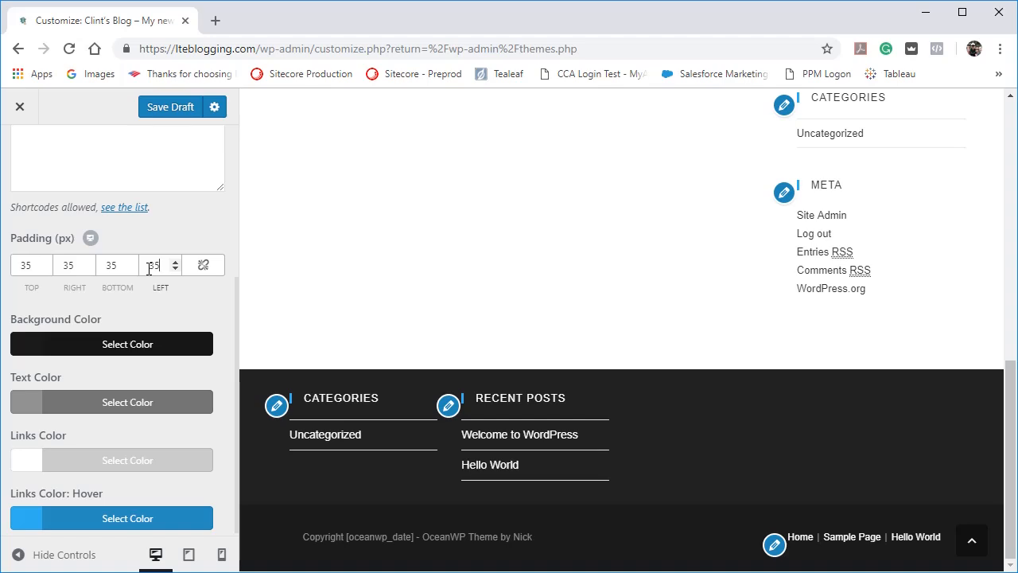
{"action": "double_click", "coordinate": [70, 266]}
{"action": "type", "text": "0"}
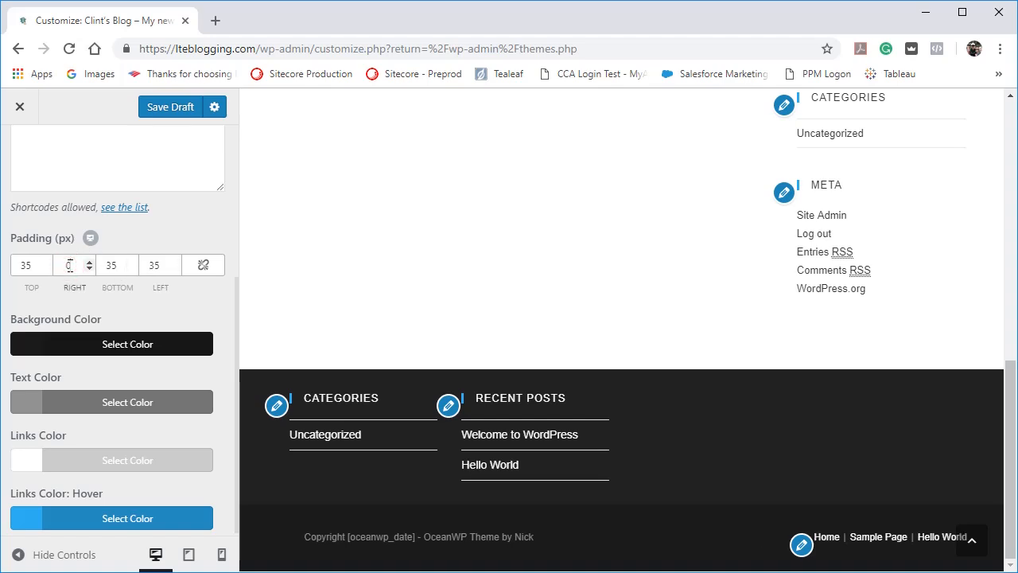
{"action": "double_click", "coordinate": [153, 266]}
{"action": "type", "text": "0"}
{"action": "left_click", "coordinate": [447, 528]}
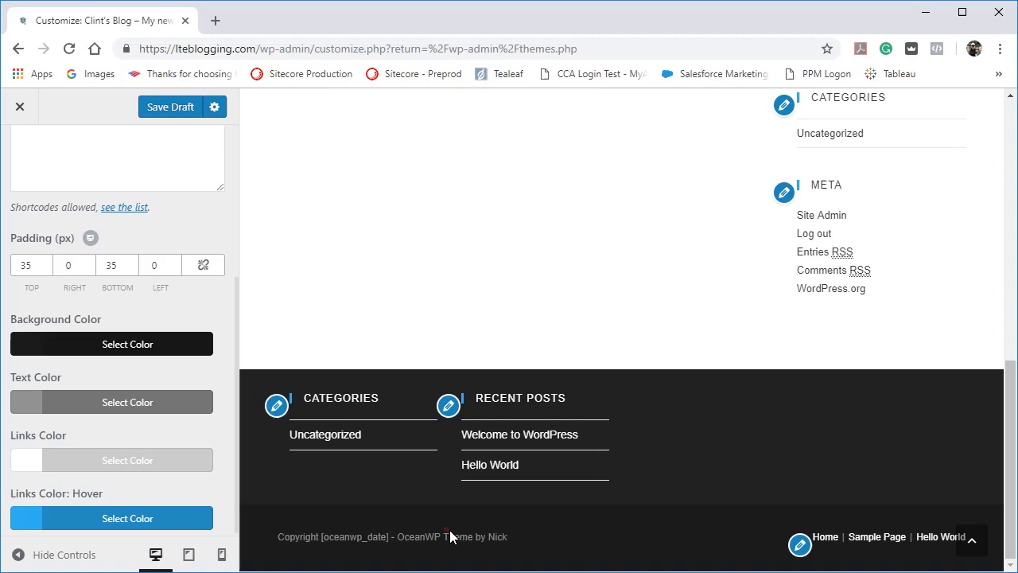
{"action": "left_click", "coordinate": [568, 546]}
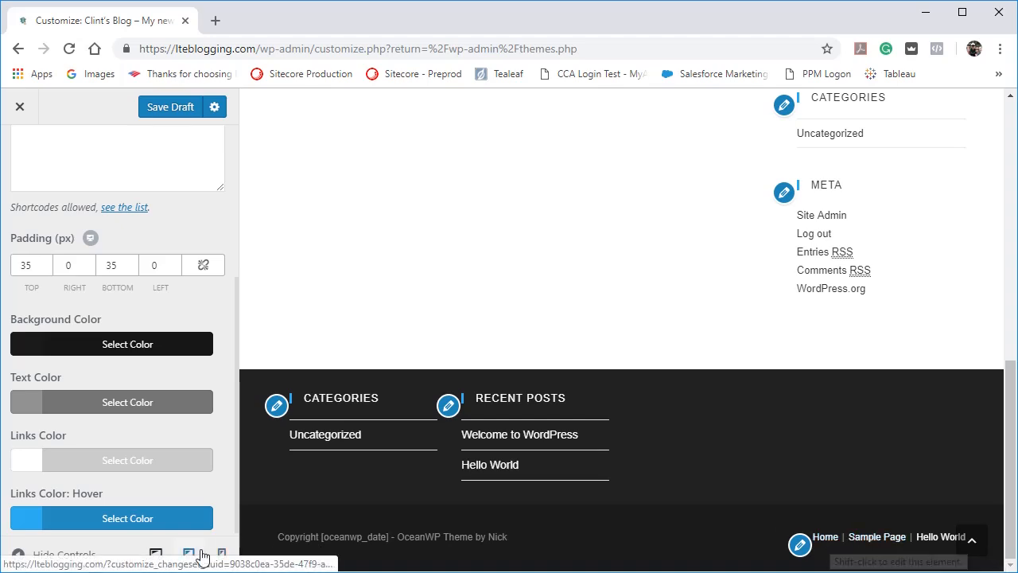
Preview the site at mobile size and check how the footer looks at the end of the page.
{"action": "left_click", "coordinate": [221, 555]}
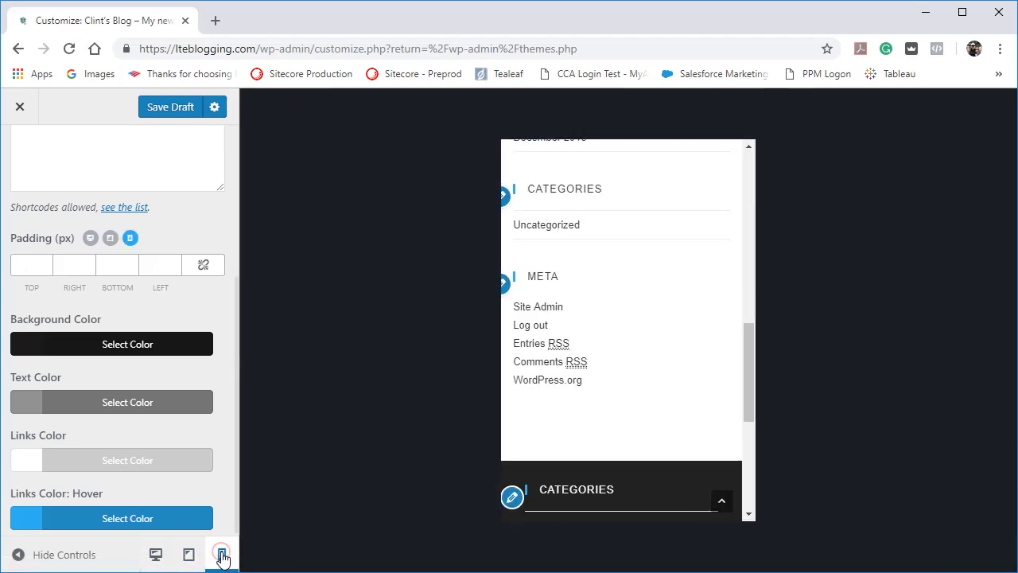
{"action": "scroll", "coordinate": [624, 390], "scroll_direction": "down", "scroll_amount": 4}
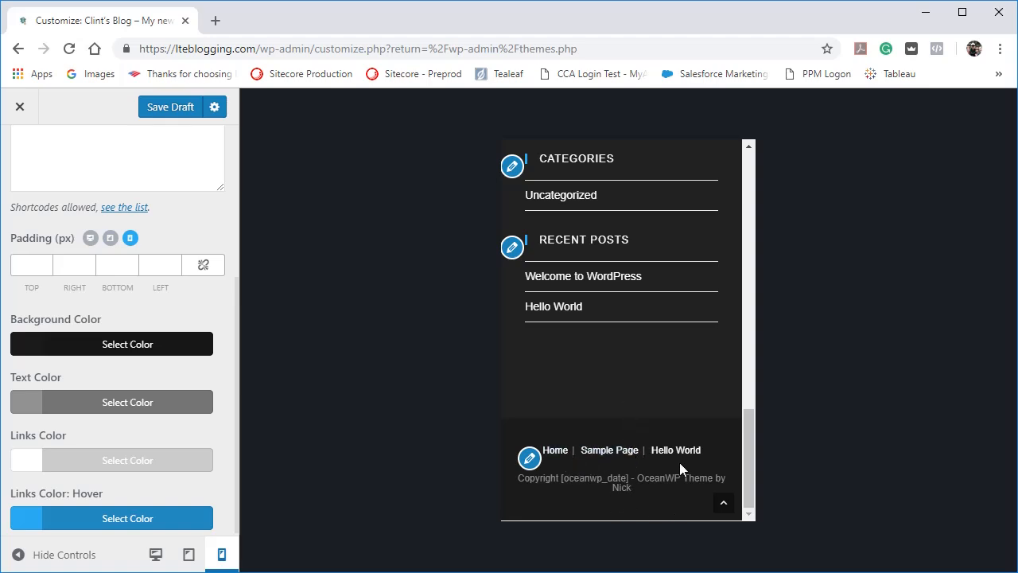
{"action": "scroll", "coordinate": [675, 413], "scroll_direction": "up", "scroll_amount": 3}
{"action": "scroll", "coordinate": [675, 414], "scroll_direction": "down", "scroll_amount": 3}
{"action": "scroll", "coordinate": [68, 230], "scroll_direction": "up", "scroll_amount": 3}
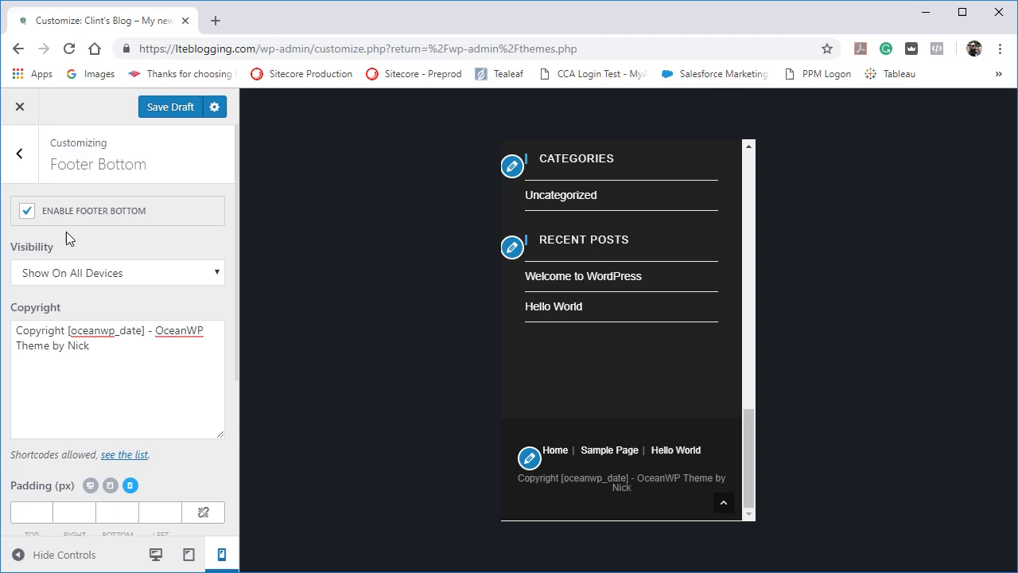
Return to the main customizer sections, switch the preview back to desktop size and look over the homepage and section list.
{"action": "left_click", "coordinate": [20, 155]}
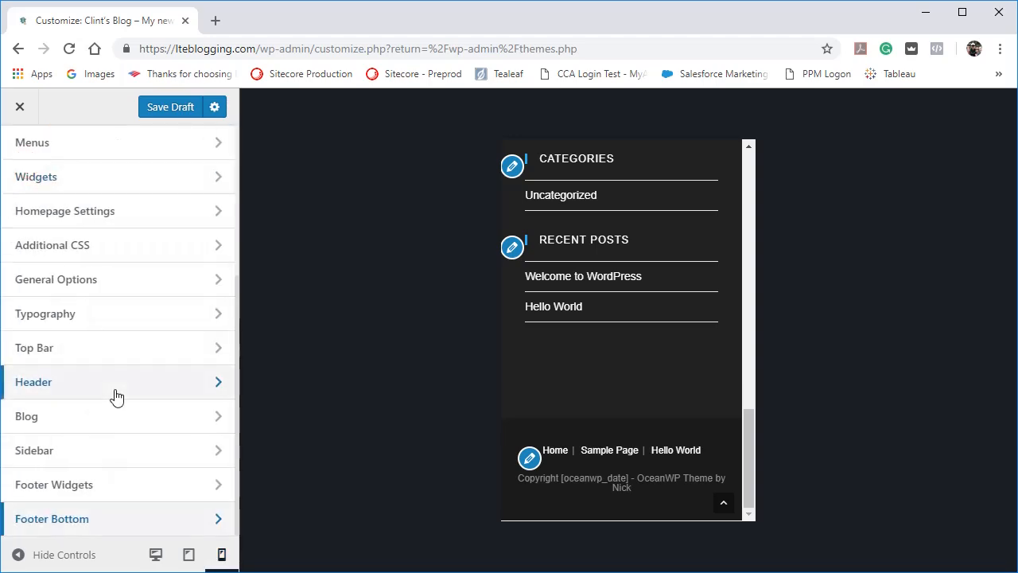
{"action": "scroll", "coordinate": [105, 210], "scroll_direction": "up", "scroll_amount": 3}
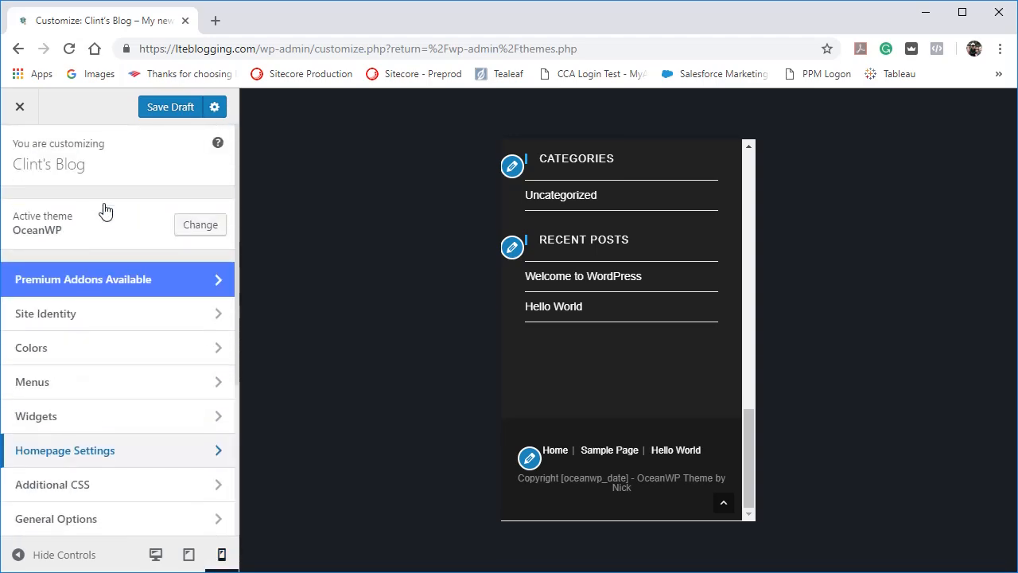
{"action": "left_click", "coordinate": [156, 555]}
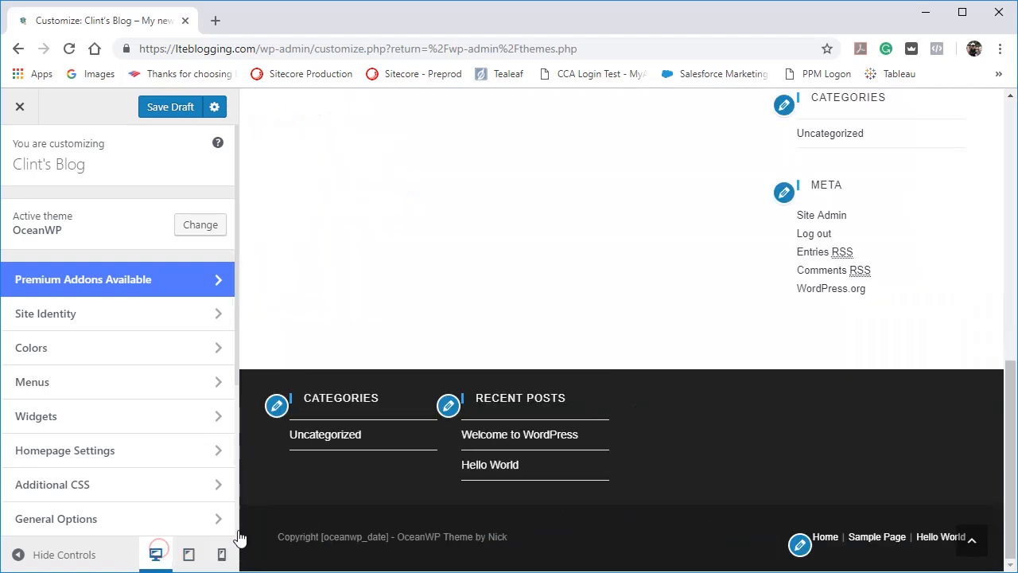
{"action": "scroll", "coordinate": [387, 453], "scroll_direction": "up", "scroll_amount": 10}
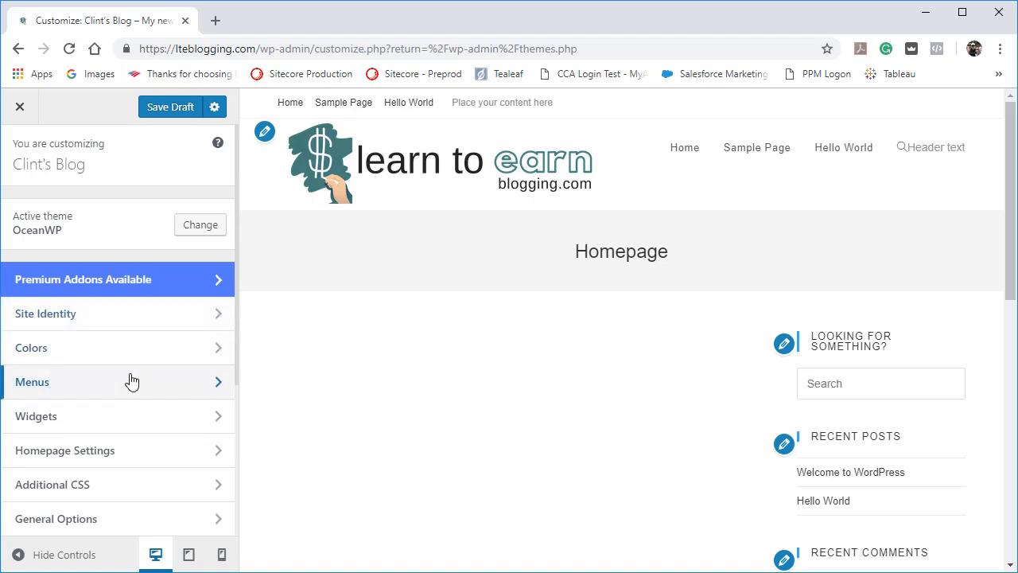
{"action": "scroll", "coordinate": [132, 382], "scroll_direction": "down", "scroll_amount": 3}
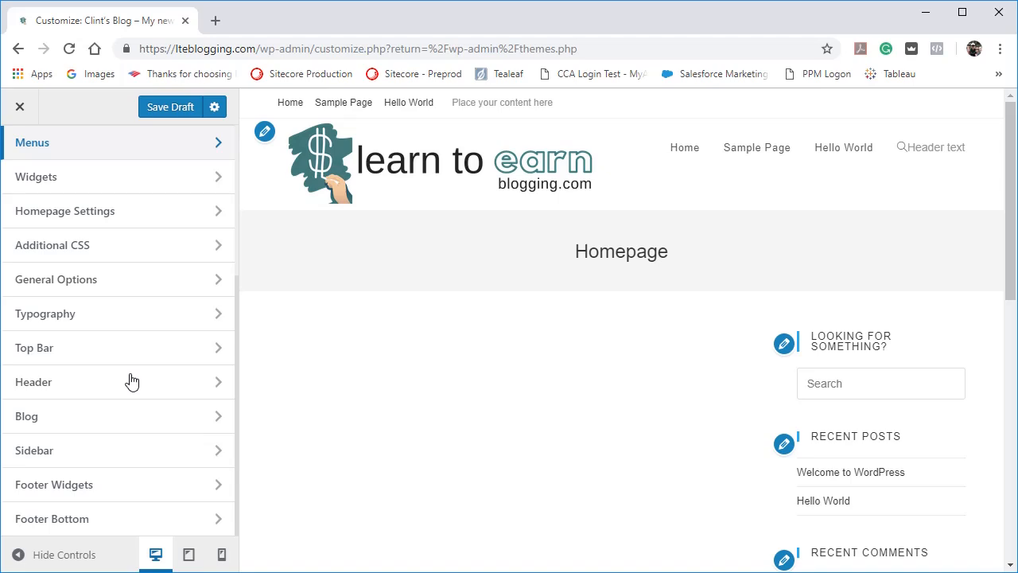
{"action": "scroll", "coordinate": [131, 382], "scroll_direction": "up", "scroll_amount": 3}
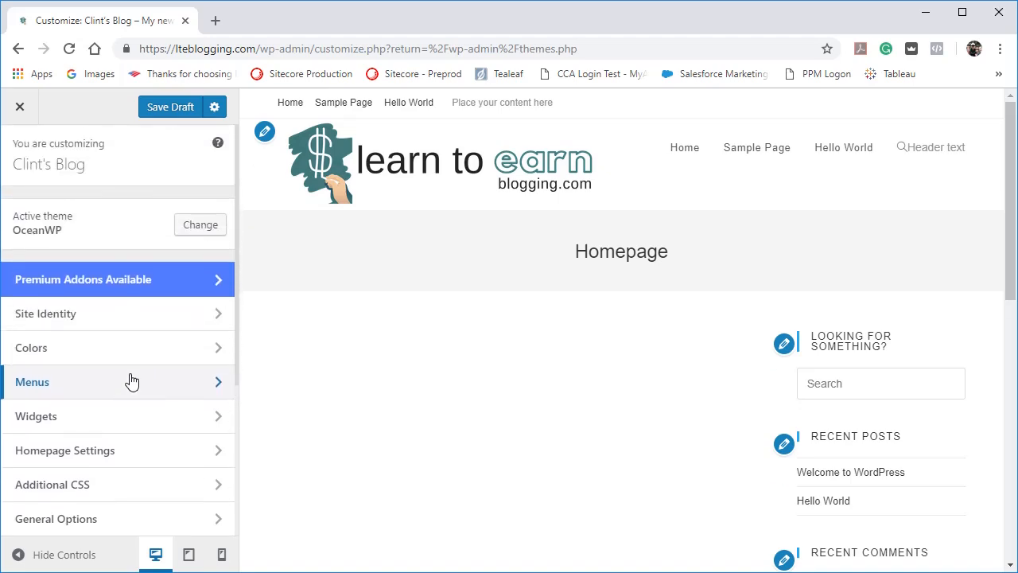